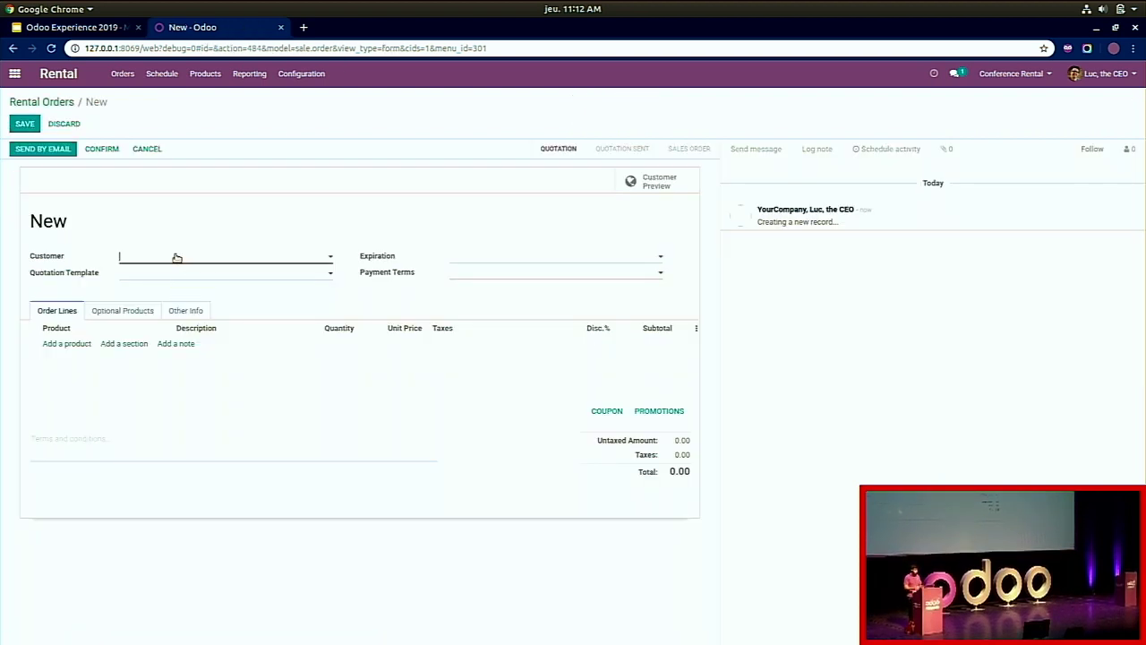
Step: Choose the customer on the new rental order and start an order line for the [RENT001] Projector (Rental)
type("joh")
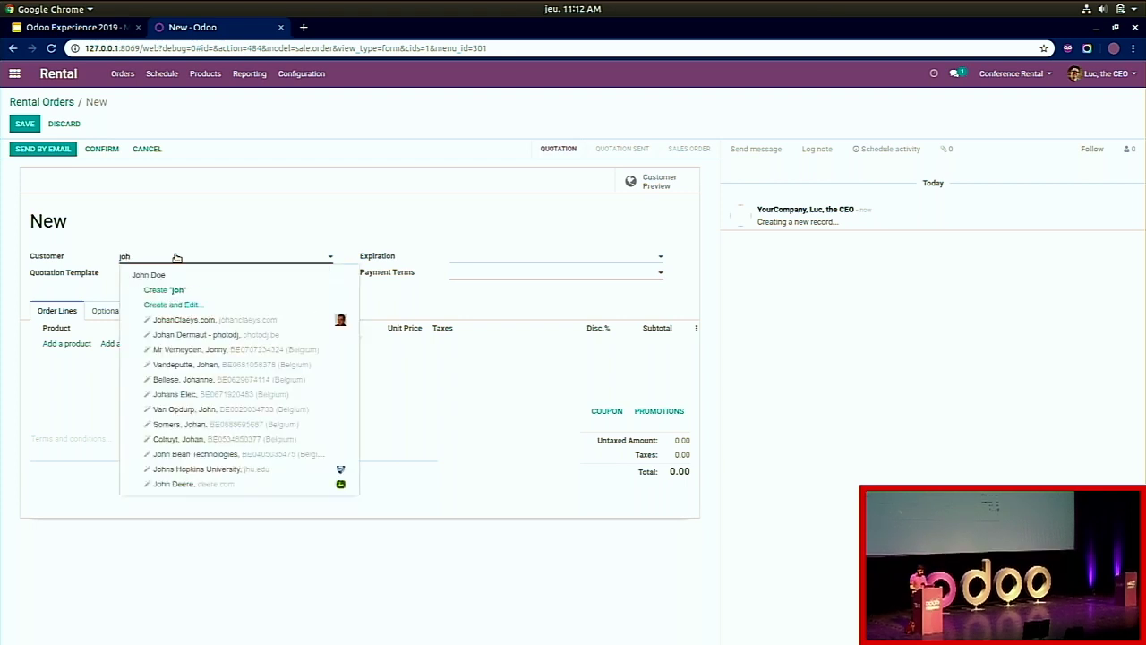
key("Return")
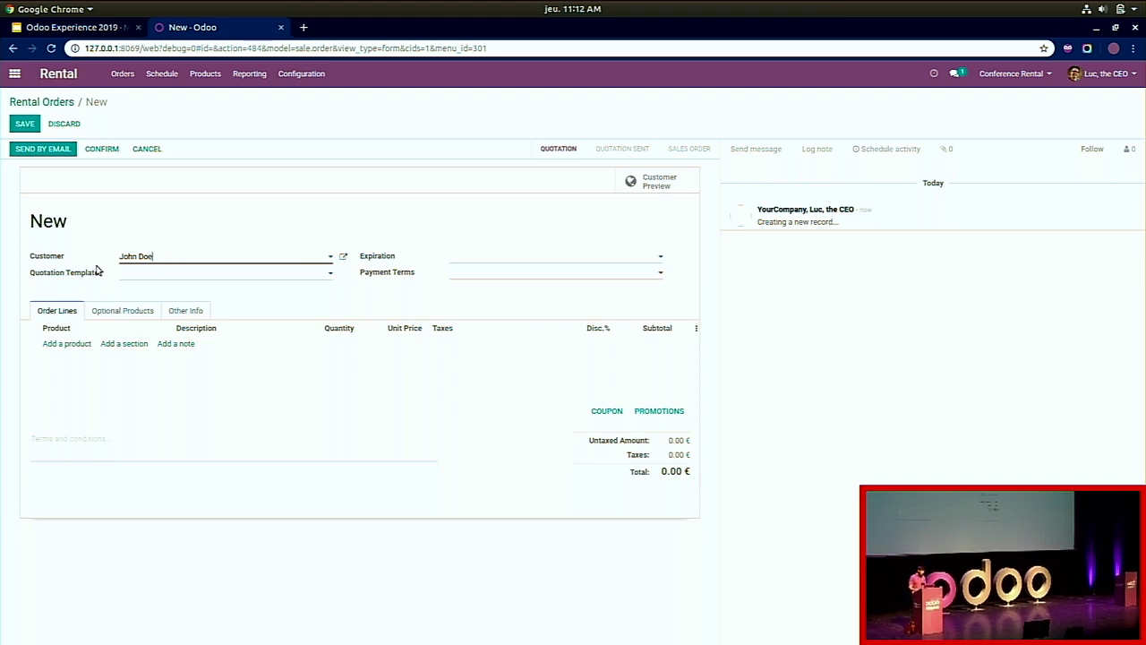
left_click(73, 346)
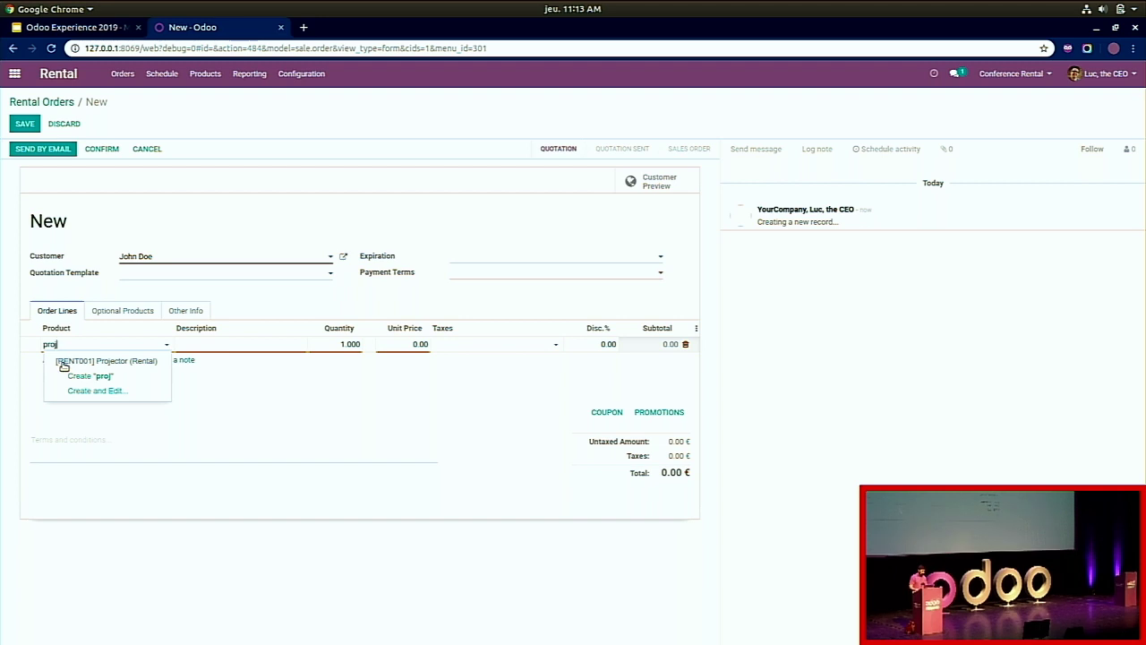
left_click(61, 362)
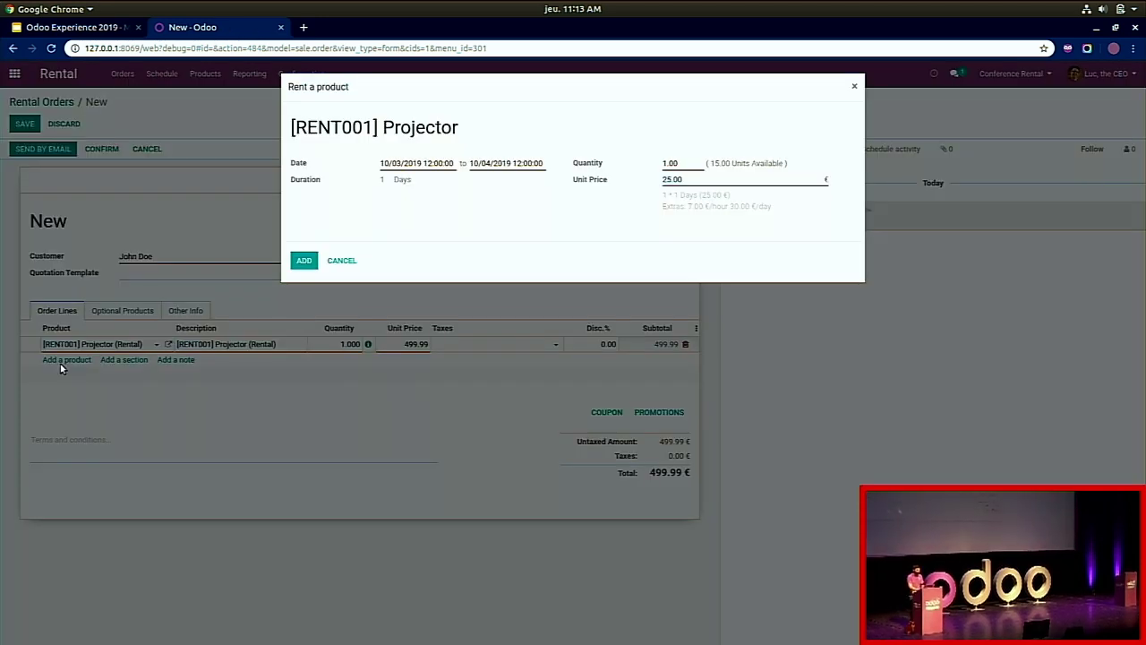
Step: Set the projector's rental period from 10/03/2019 16:00 to 10/08/2019 12:00 and add it to the order
left_click(416, 163)
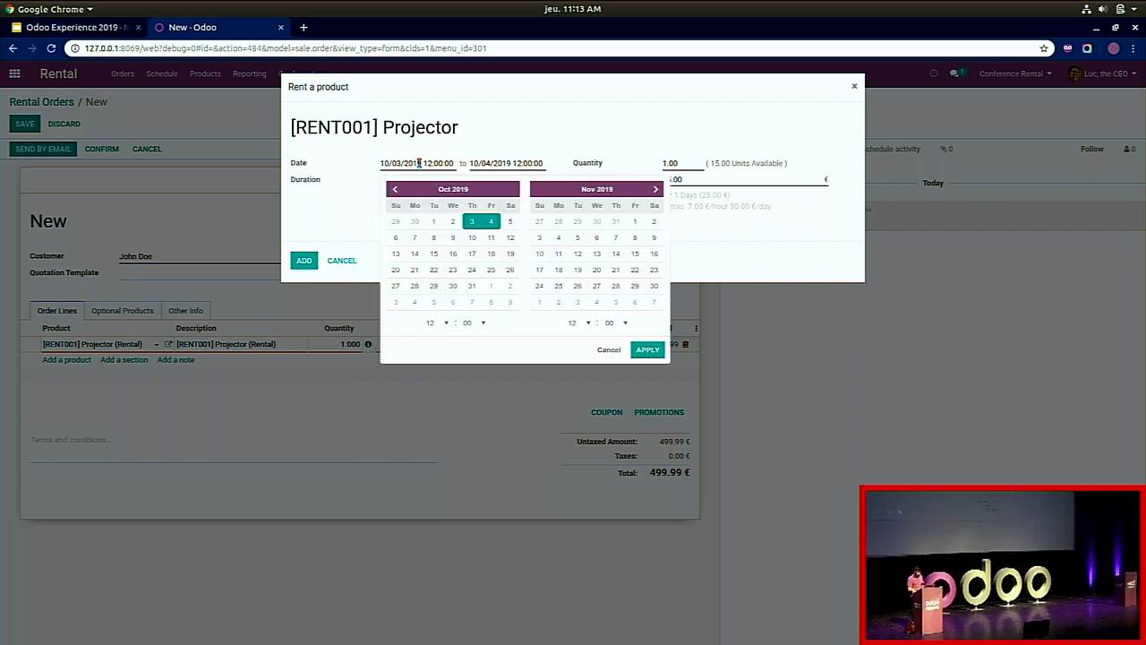
left_click(471, 224)
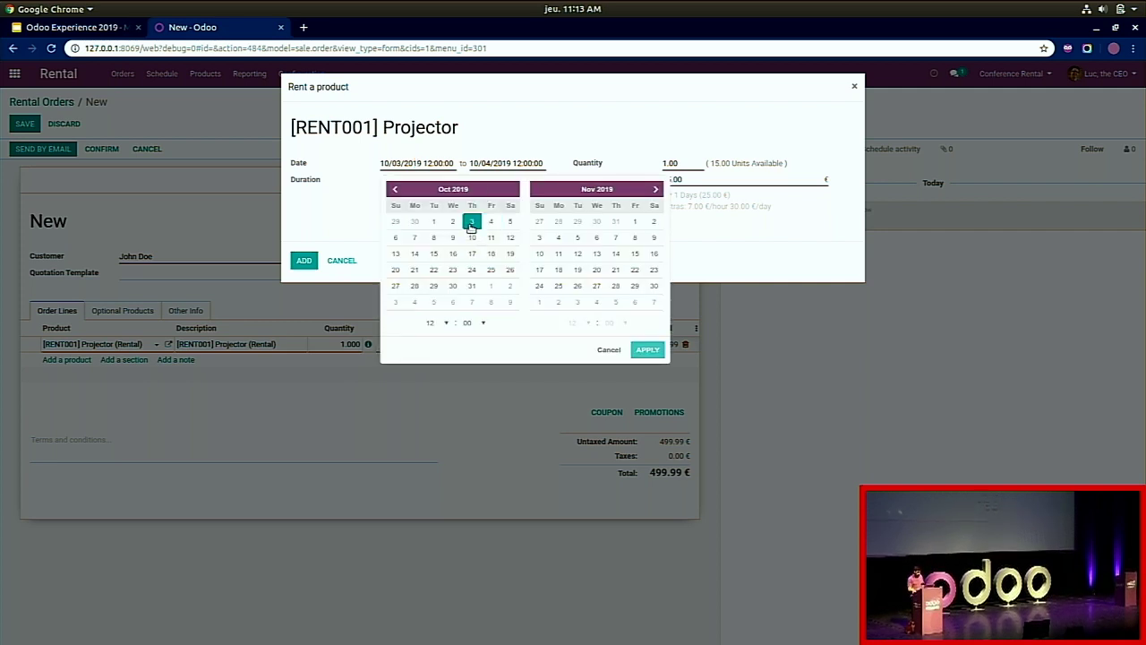
left_click(433, 239)
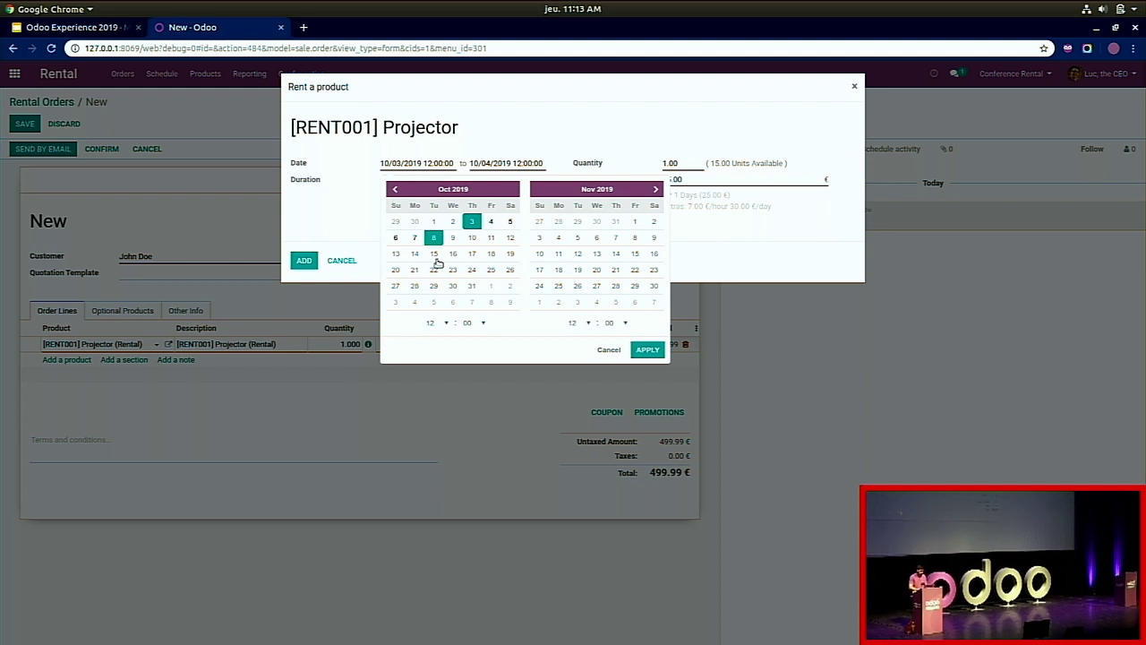
left_click(446, 324)
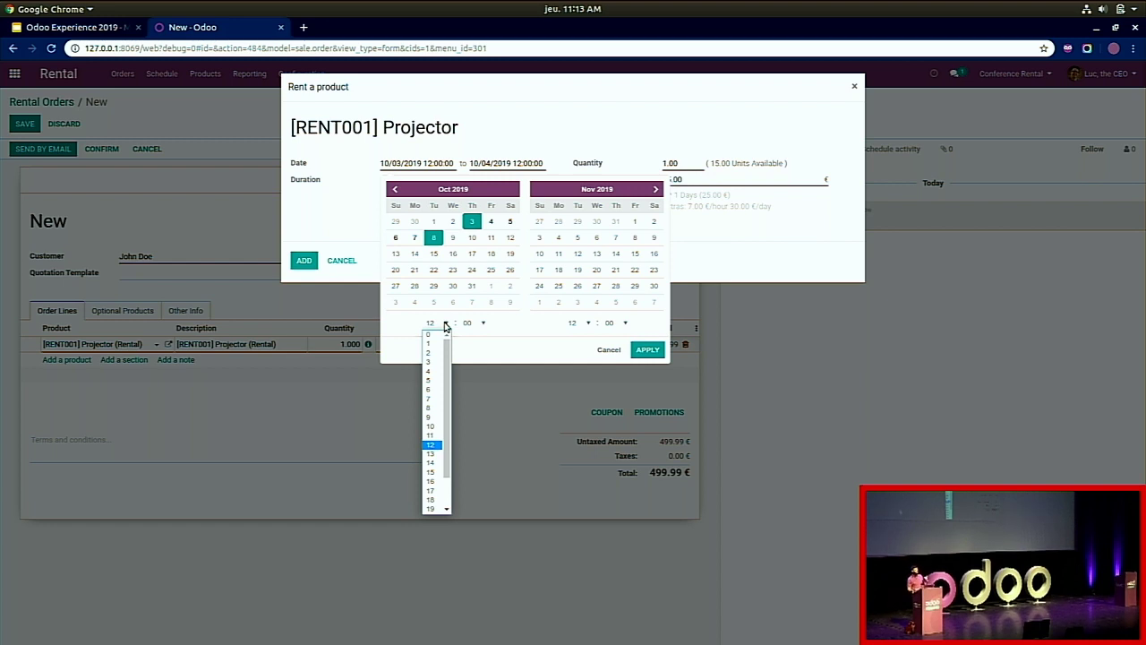
left_click(432, 483)
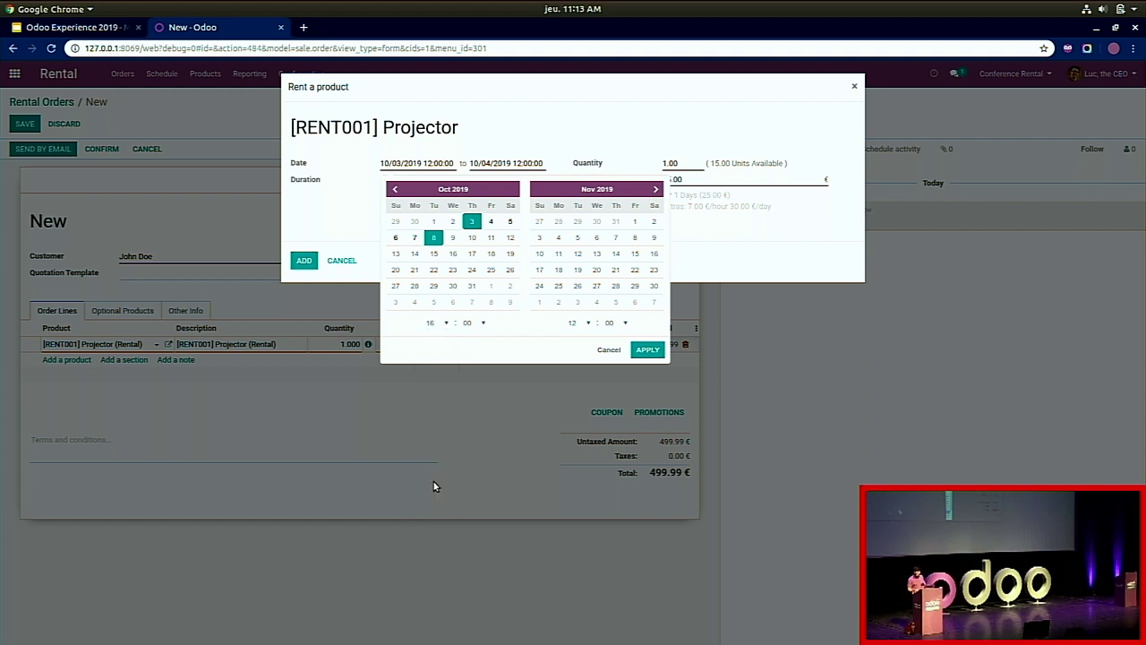
left_click(646, 350)
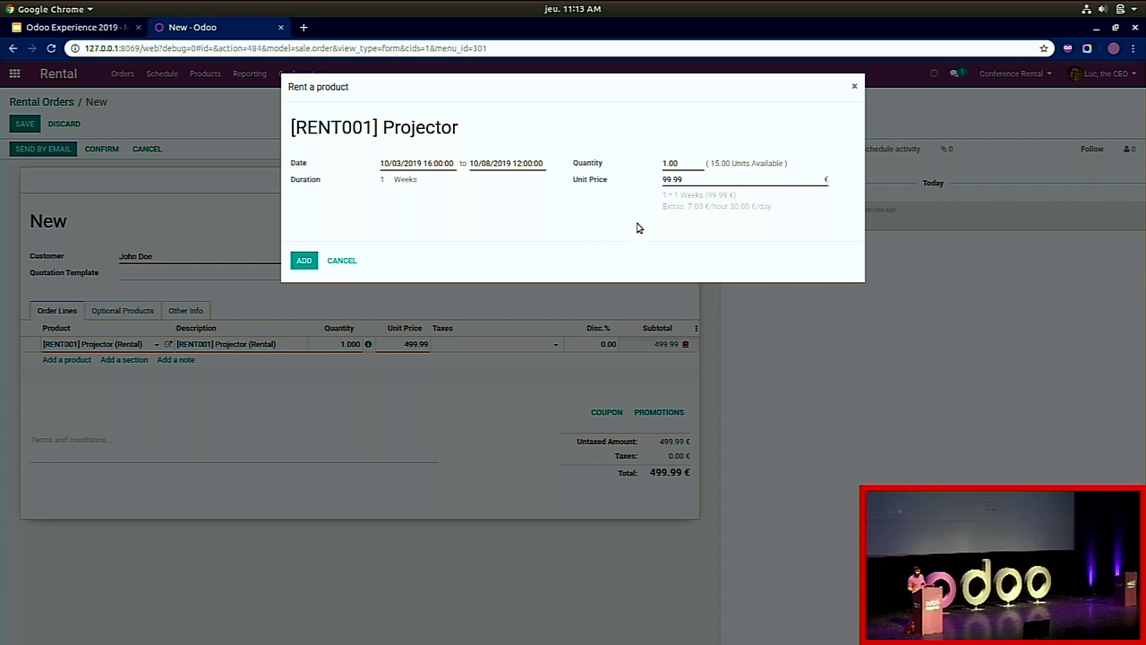
mouse_move(669, 194)
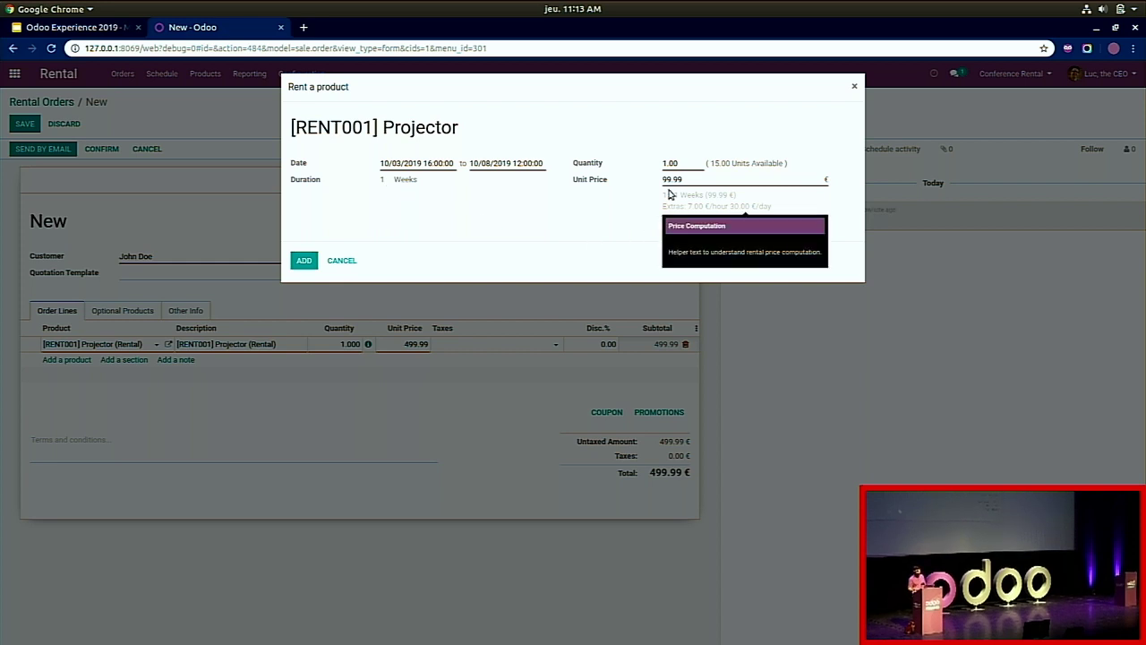
left_click(305, 261)
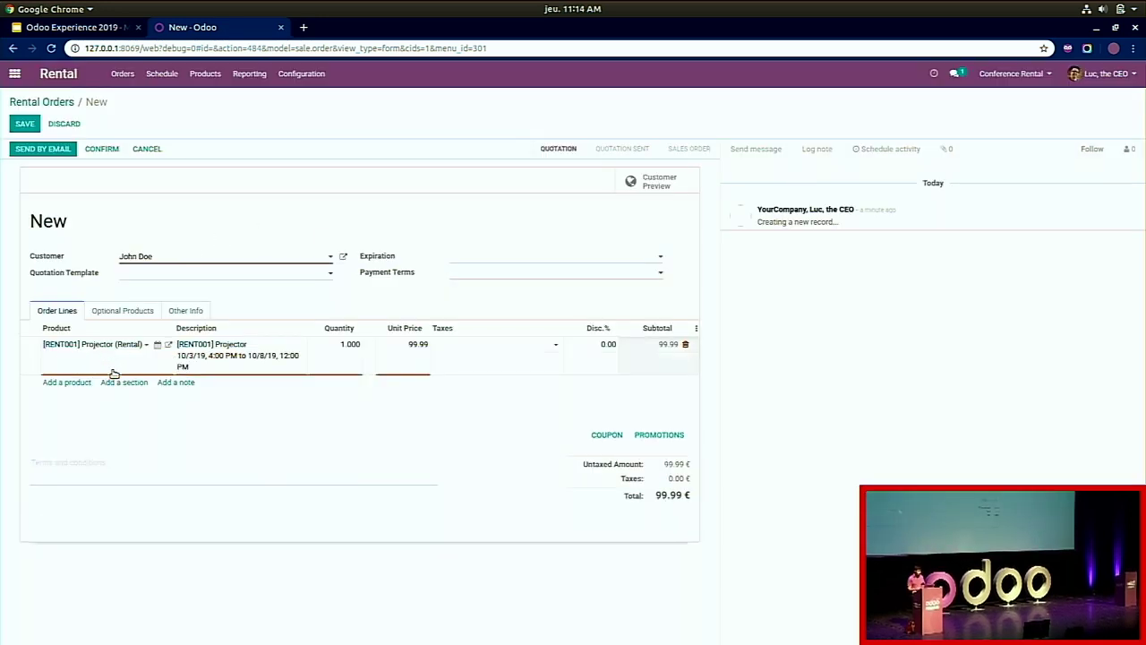
Step: Start an order line for the [RENT003] Printer Acer z950 (Rental) with a quantity of 3
left_click(72, 383)
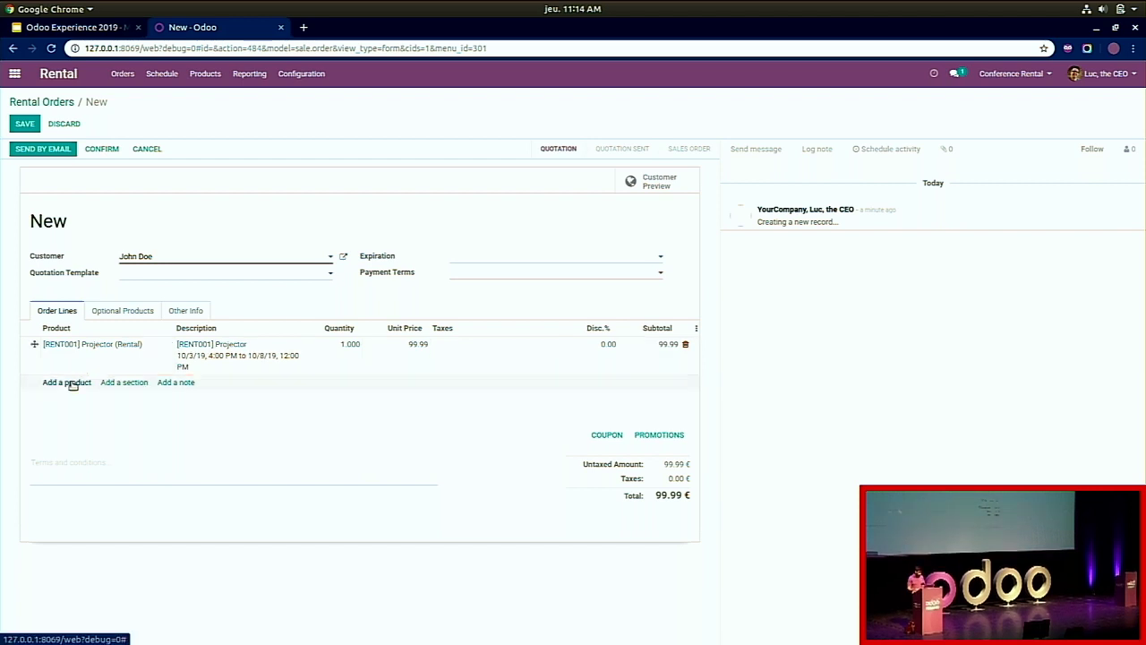
type("prin")
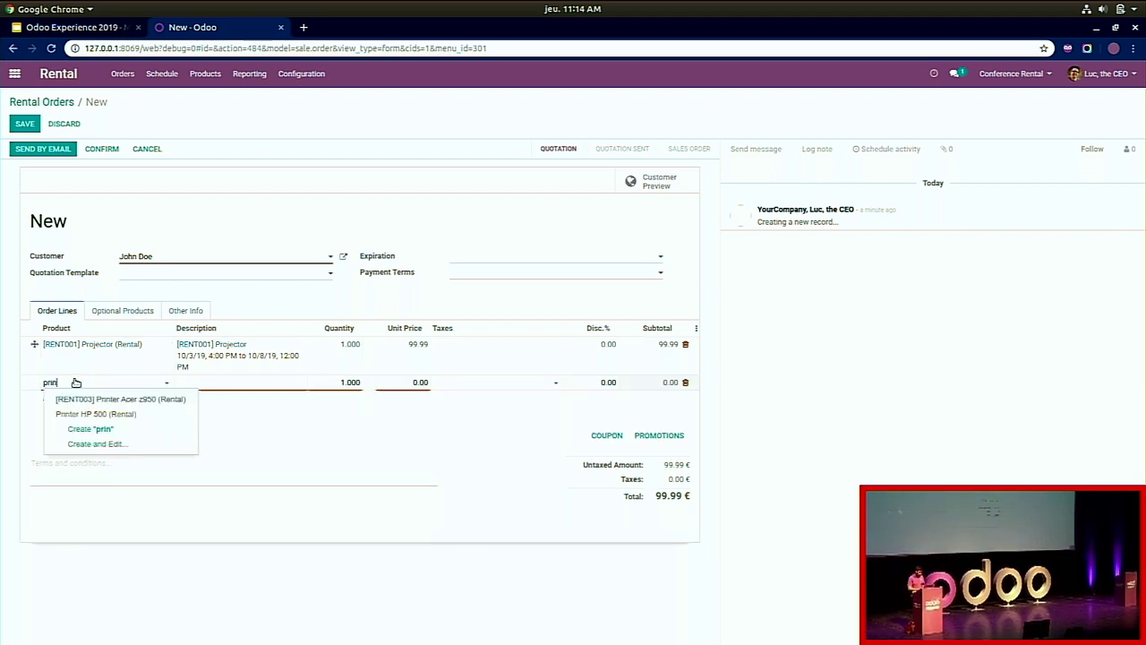
key("Return")
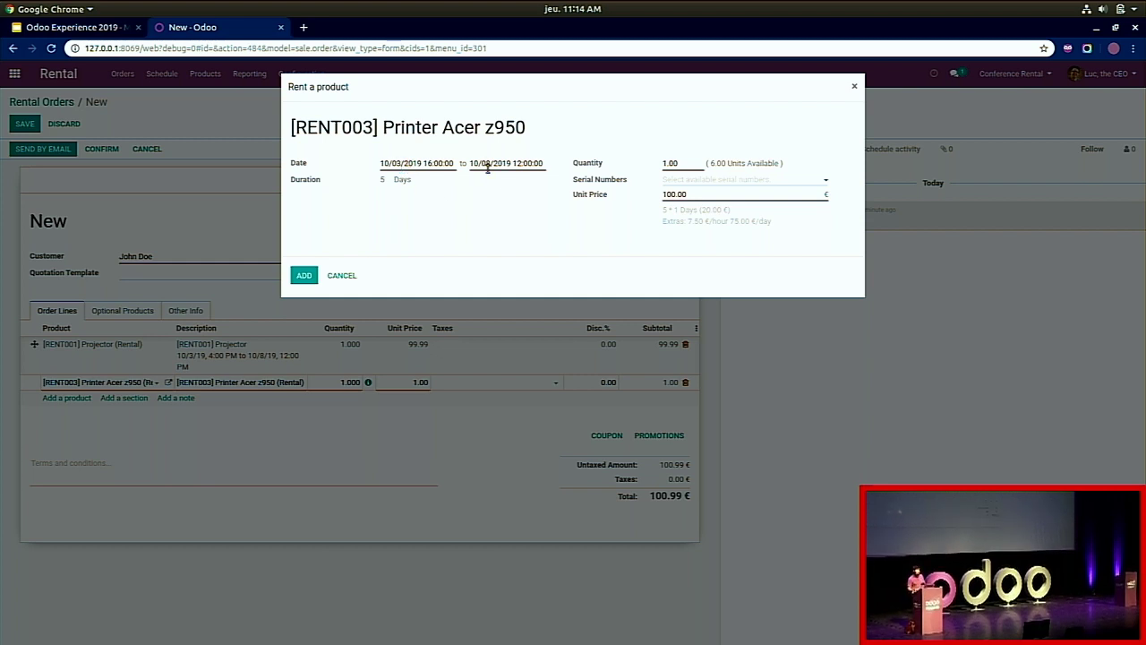
left_click(683, 160)
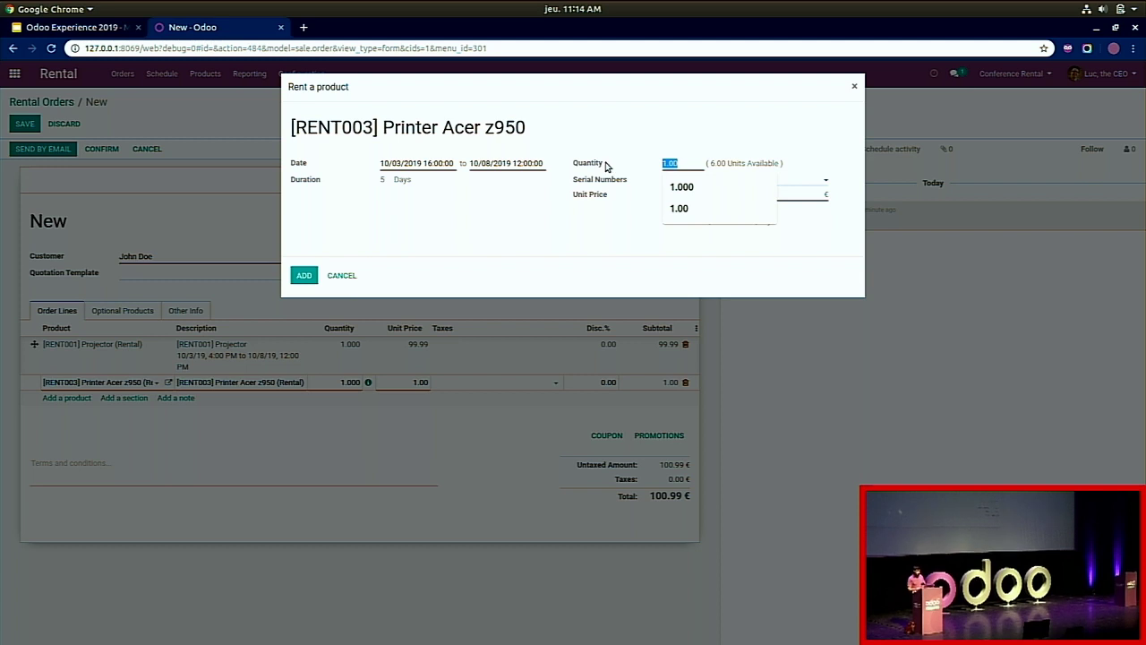
type("3")
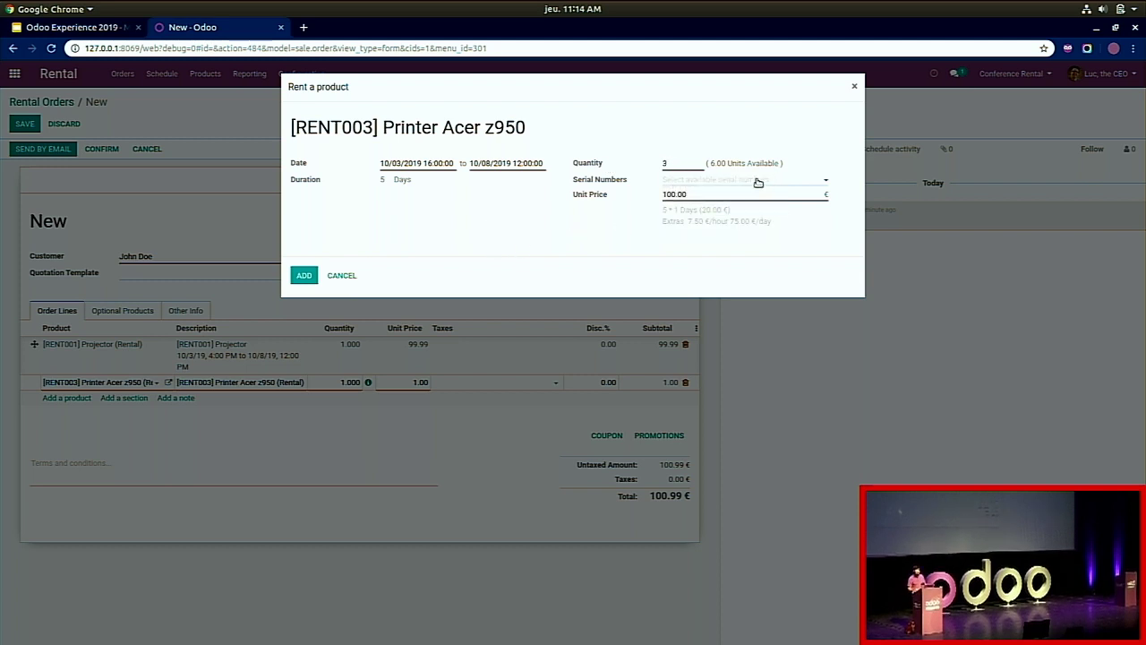
Step: Assign serial numbers PRINT001, PRINT002 and PRINT003 to the printer rental and add it to the order
left_click(758, 181)
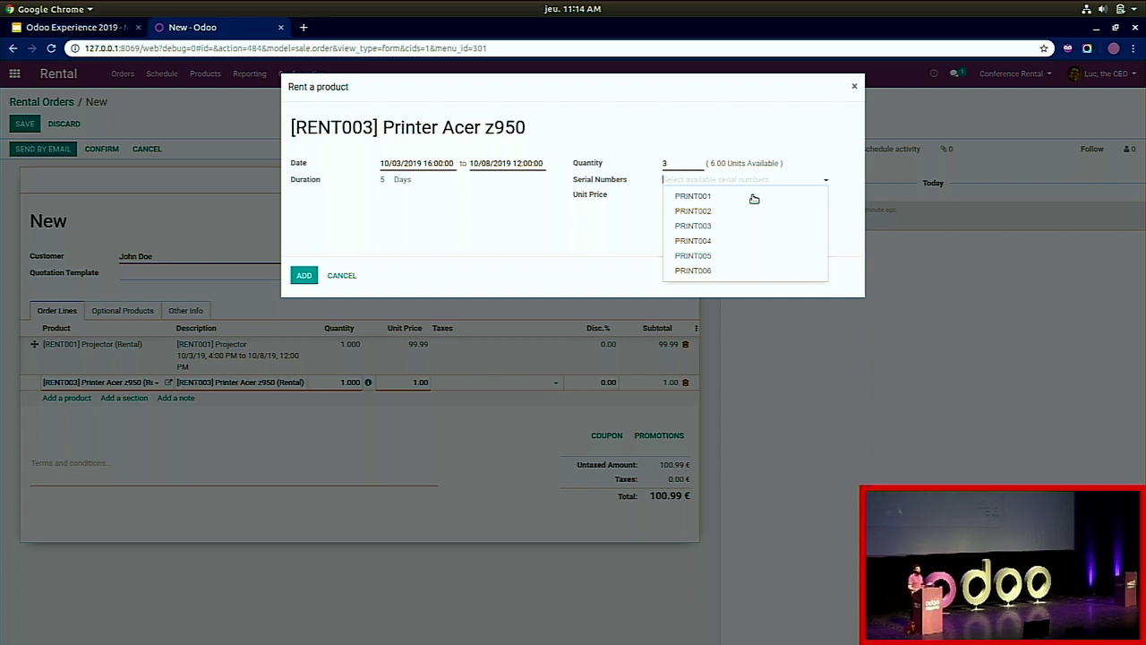
left_click(754, 197)
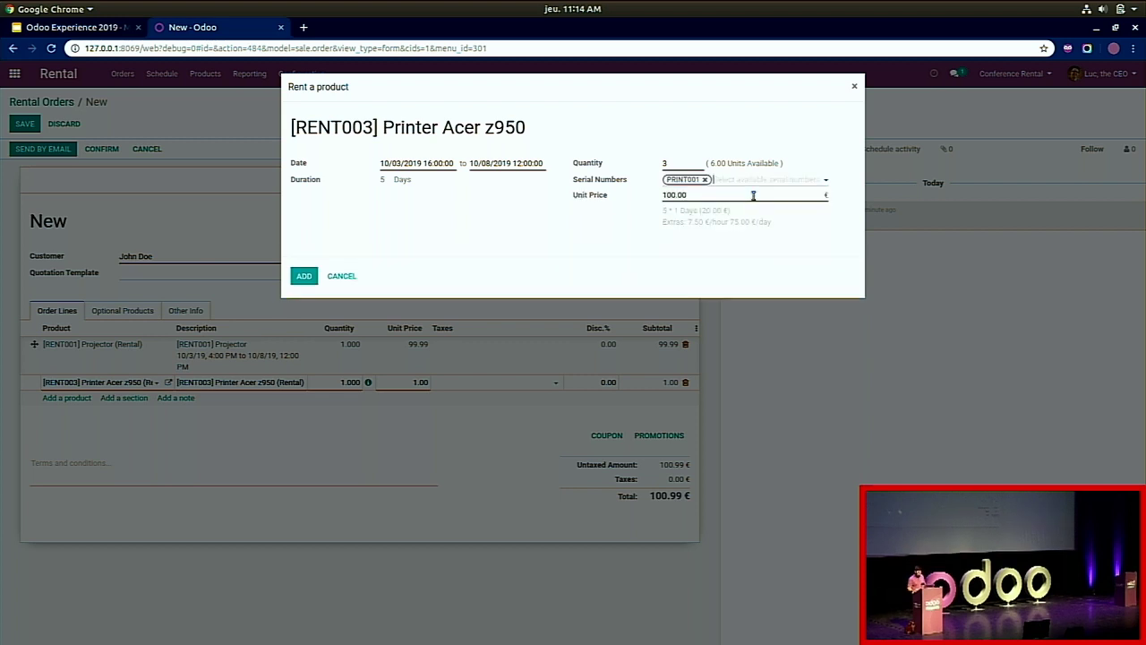
left_click(755, 184)
left_click(754, 199)
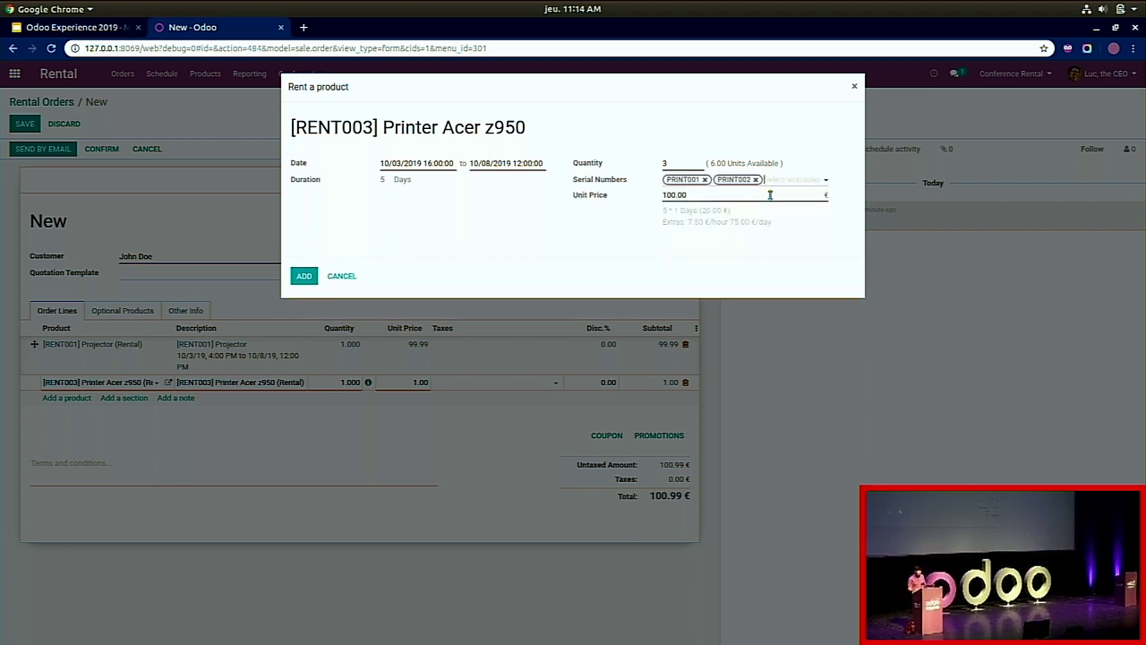
left_click(780, 182)
left_click(783, 196)
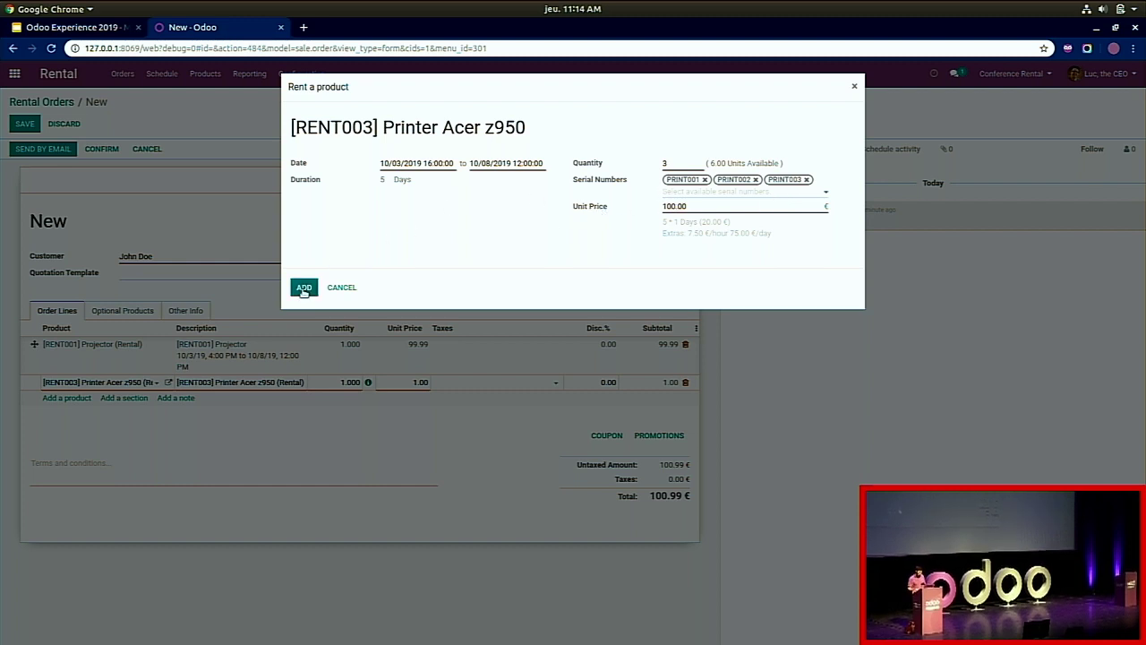
left_click(304, 288)
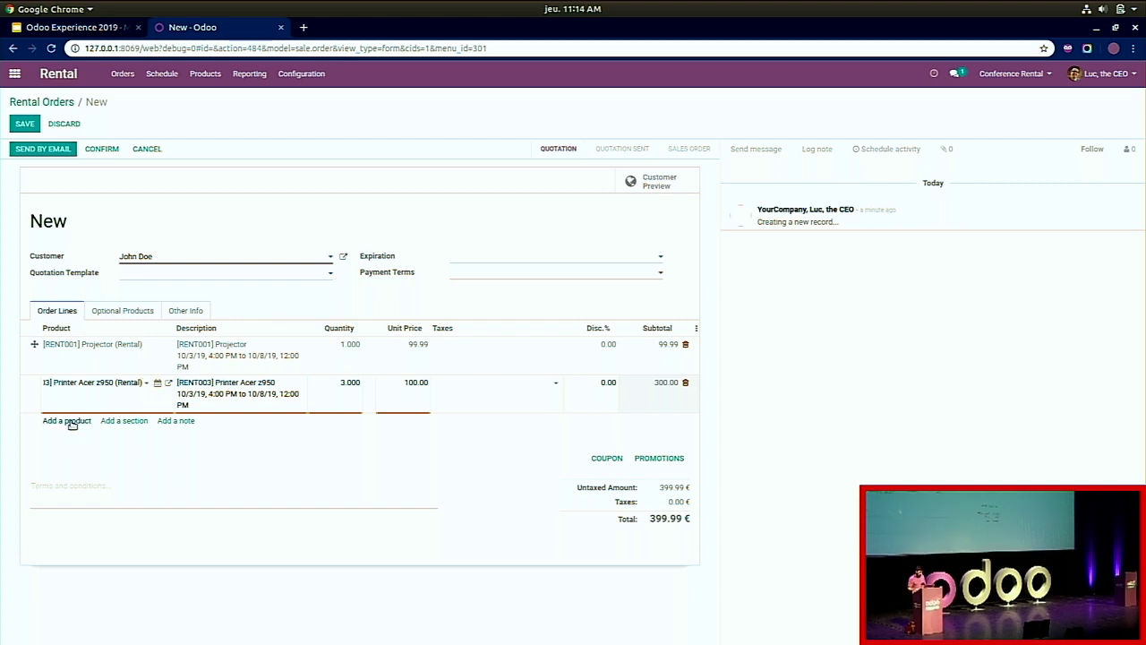
Step: Add a Sound System (Rental) configured with 1000w woofers, Pioneed Armin Van Buuren Edition mixing and a microphone
left_click(70, 421)
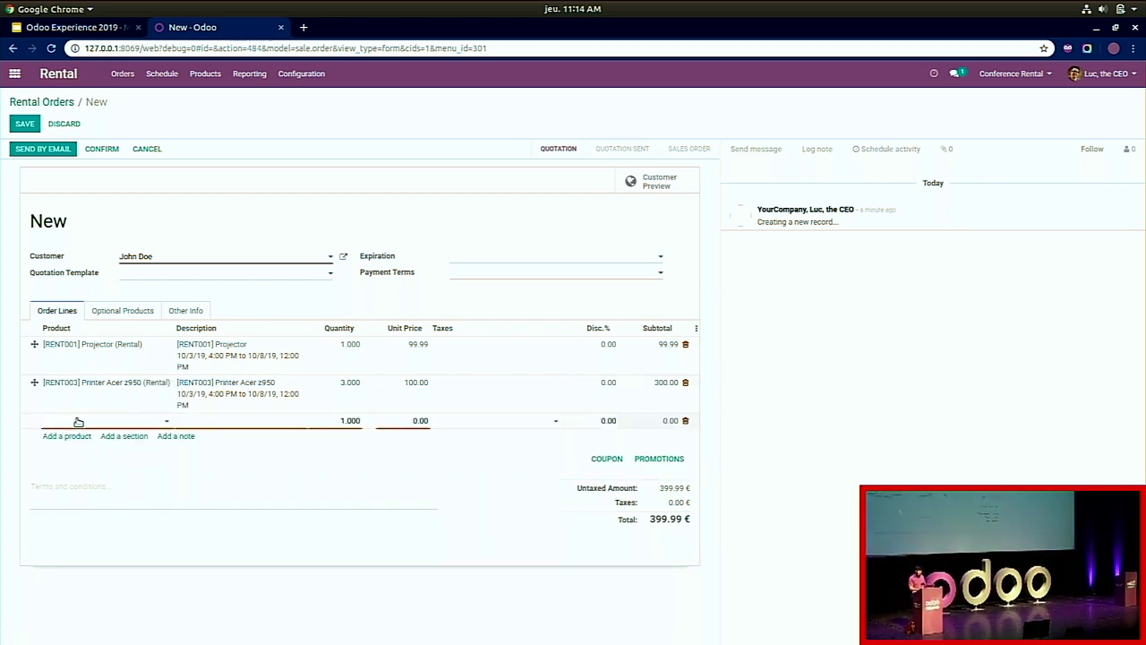
key("Return")
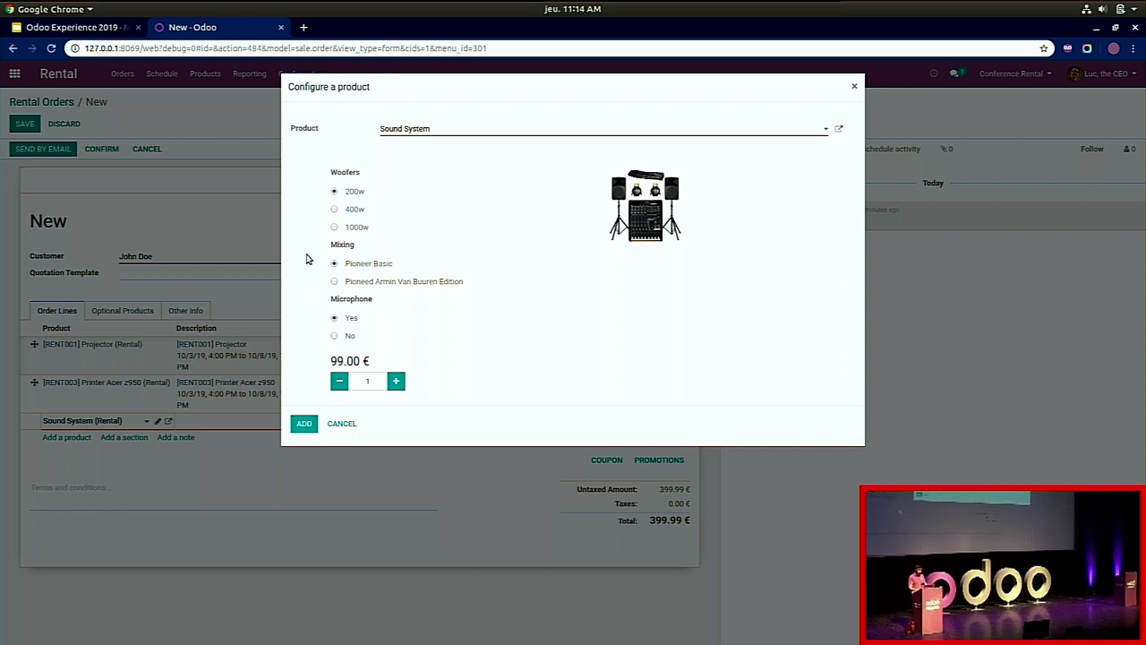
left_click(335, 228)
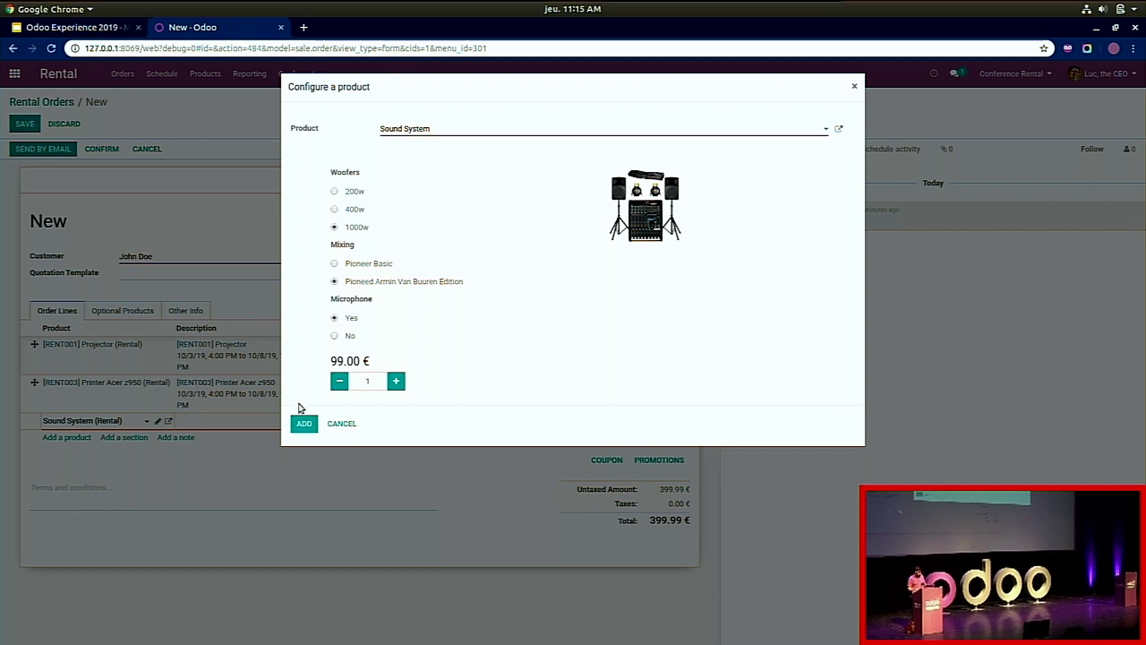
left_click(305, 425)
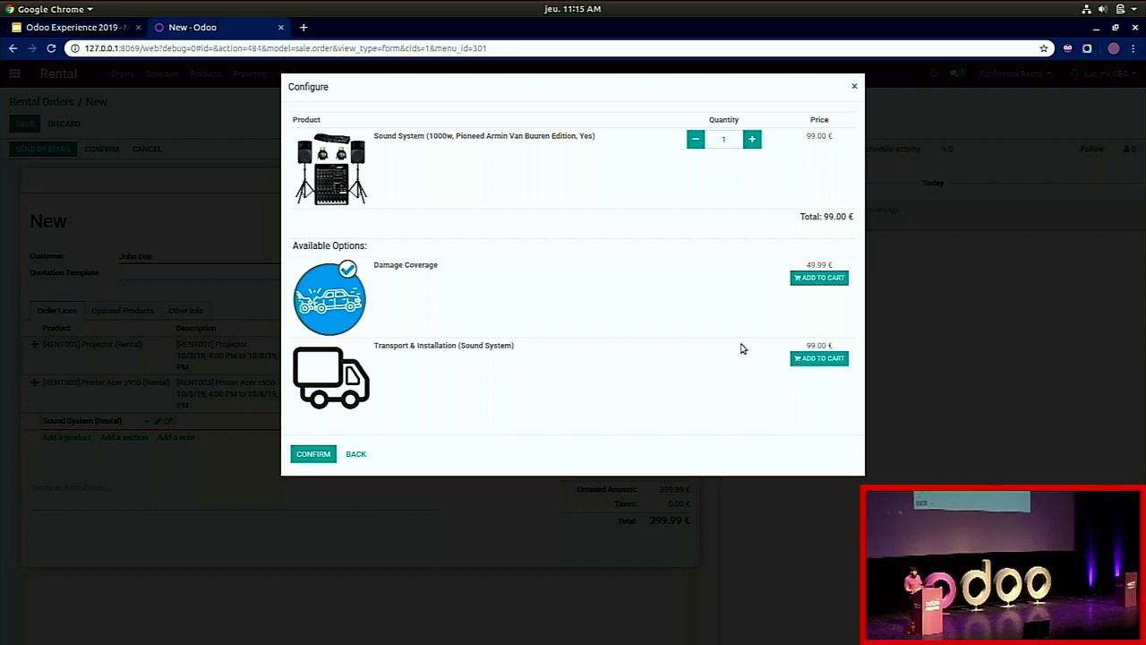
Step: Include the Damage Coverage and Transport & Installation options with the sound system and add its rental to the order
left_click(799, 277)
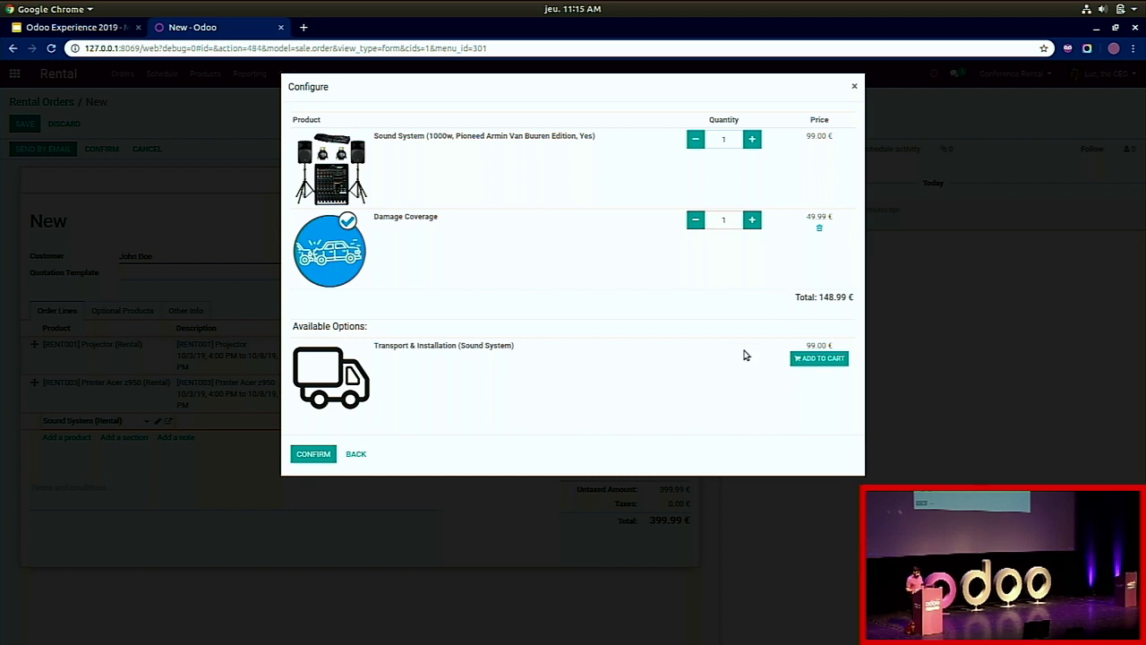
left_click(817, 361)
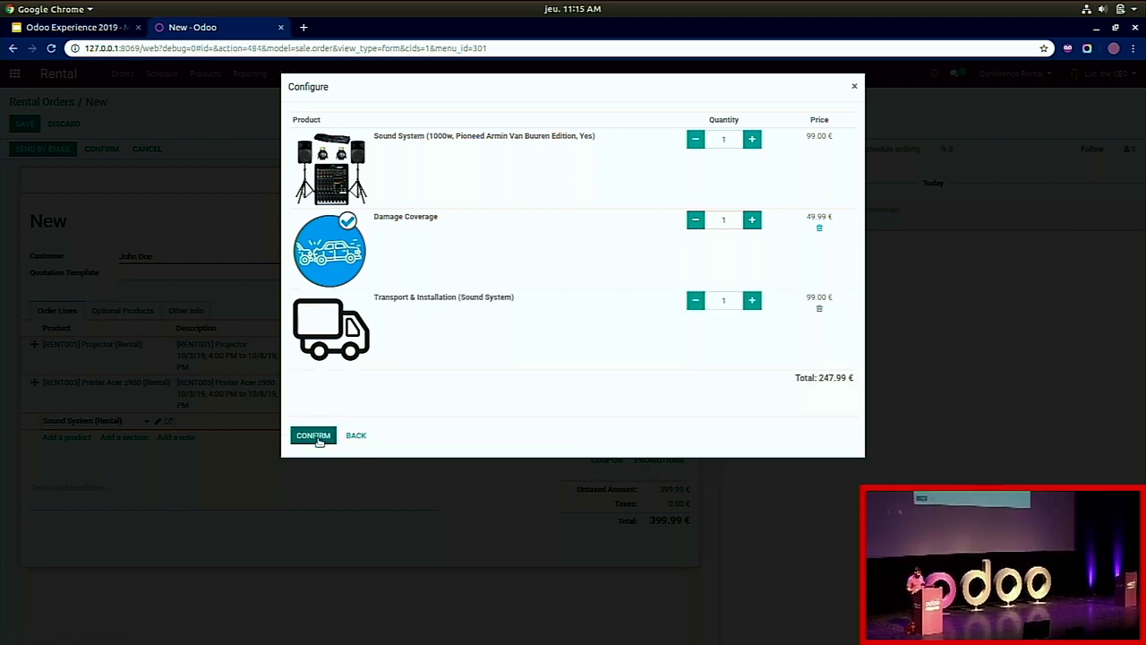
left_click(321, 437)
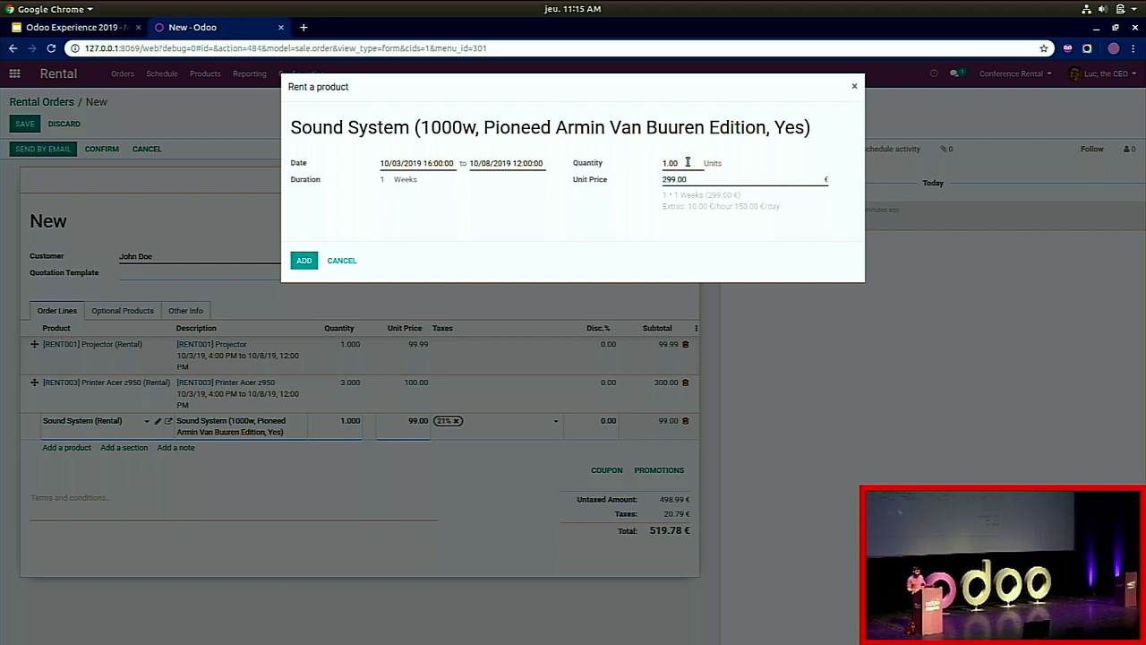
left_click(302, 262)
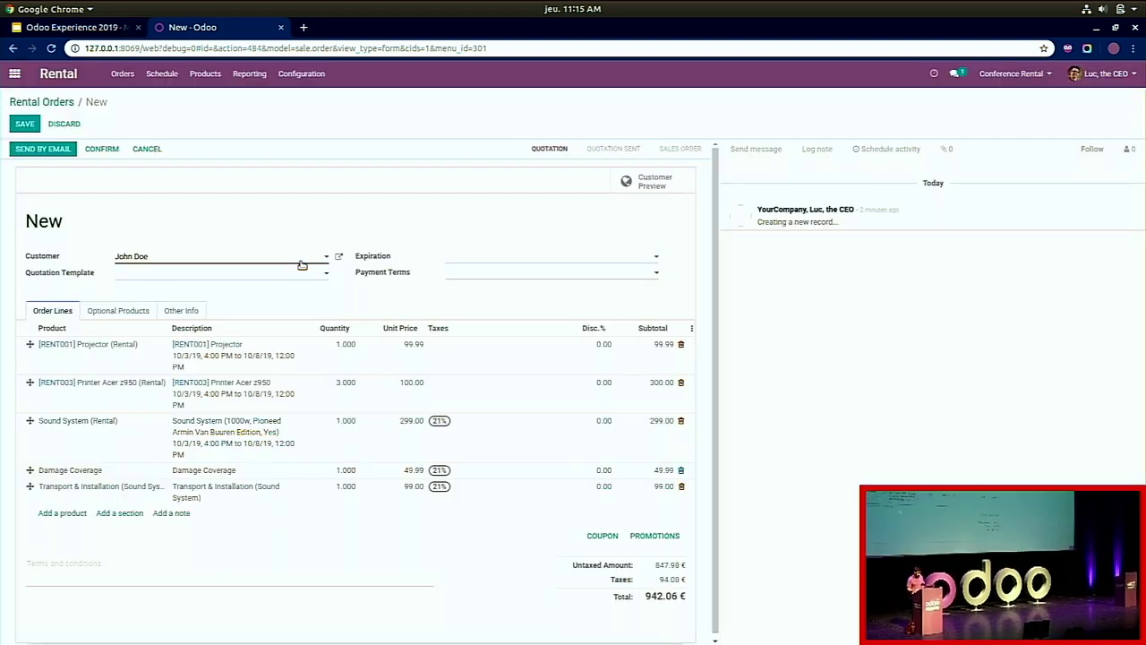
Step: Save the rental order and send the quotation to the customer by email
left_click(25, 124)
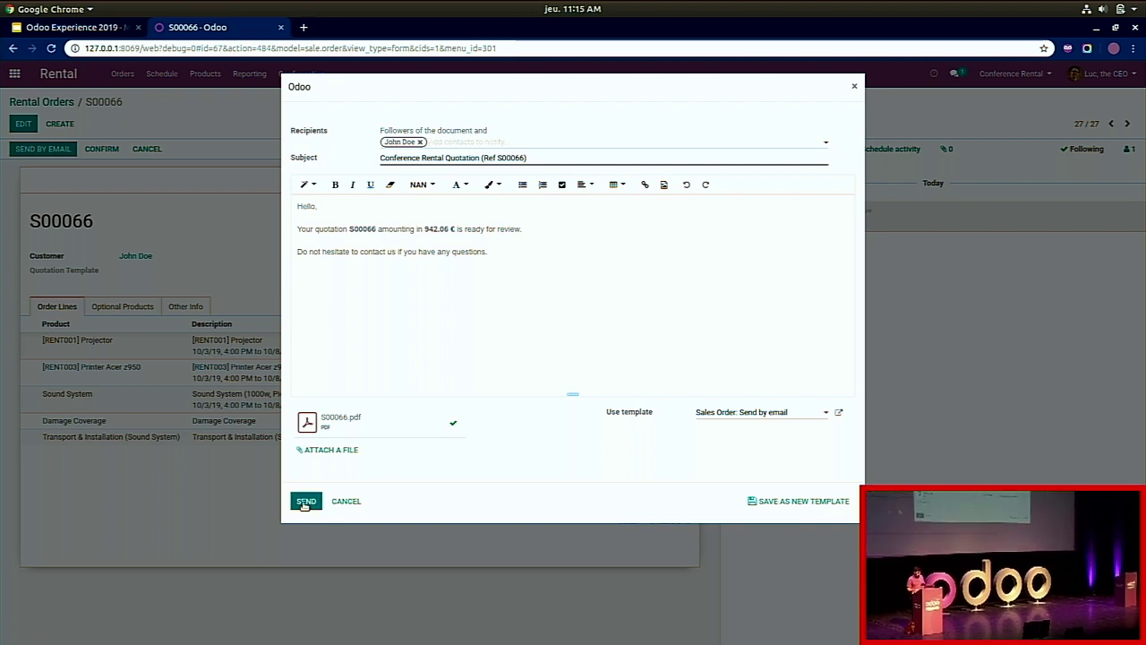
left_click(305, 502)
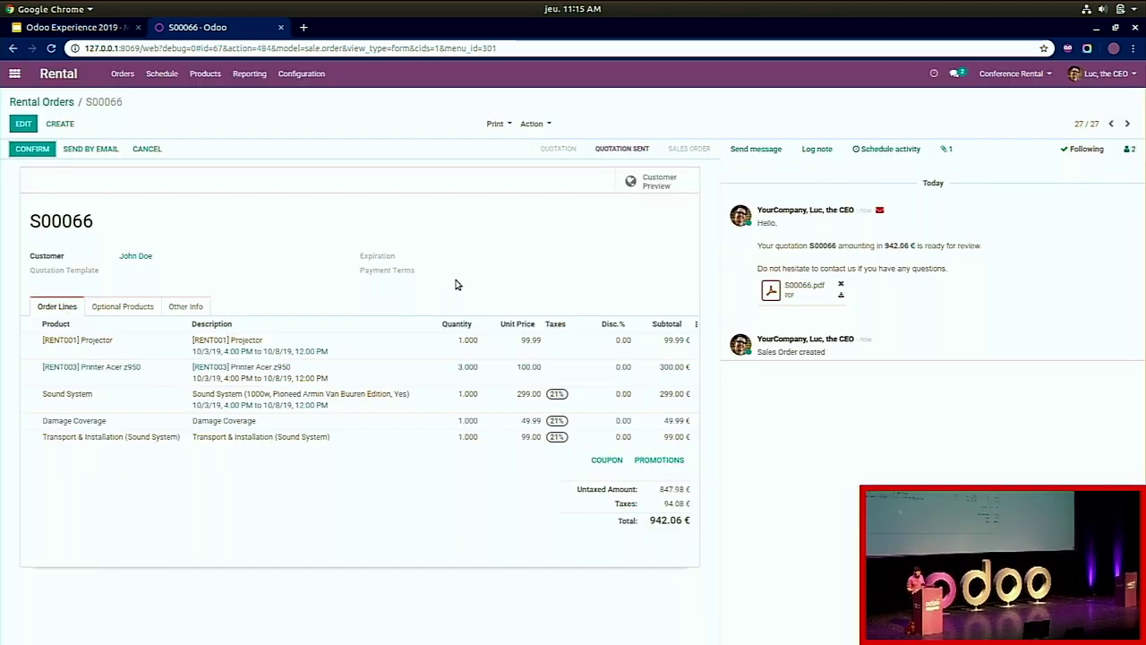
Step: Switch to the browser window with the customer's portal and open the customer's list of quotations
key("super")
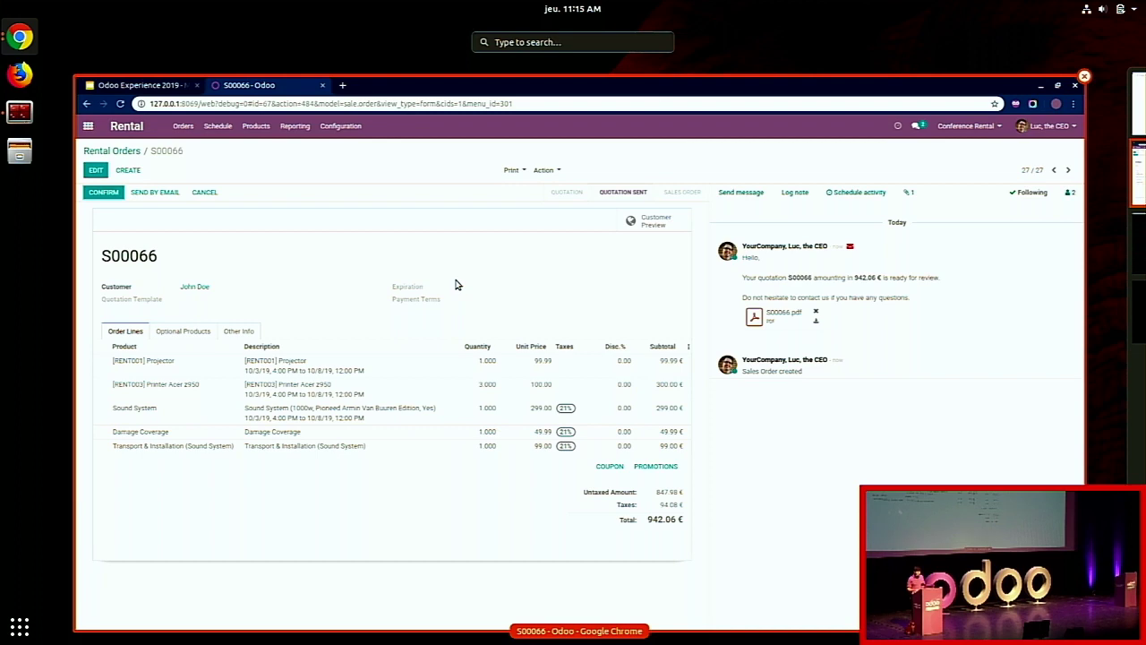
scroll(455, 284, "down", 1)
left_click(454, 284)
left_click(257, 114)
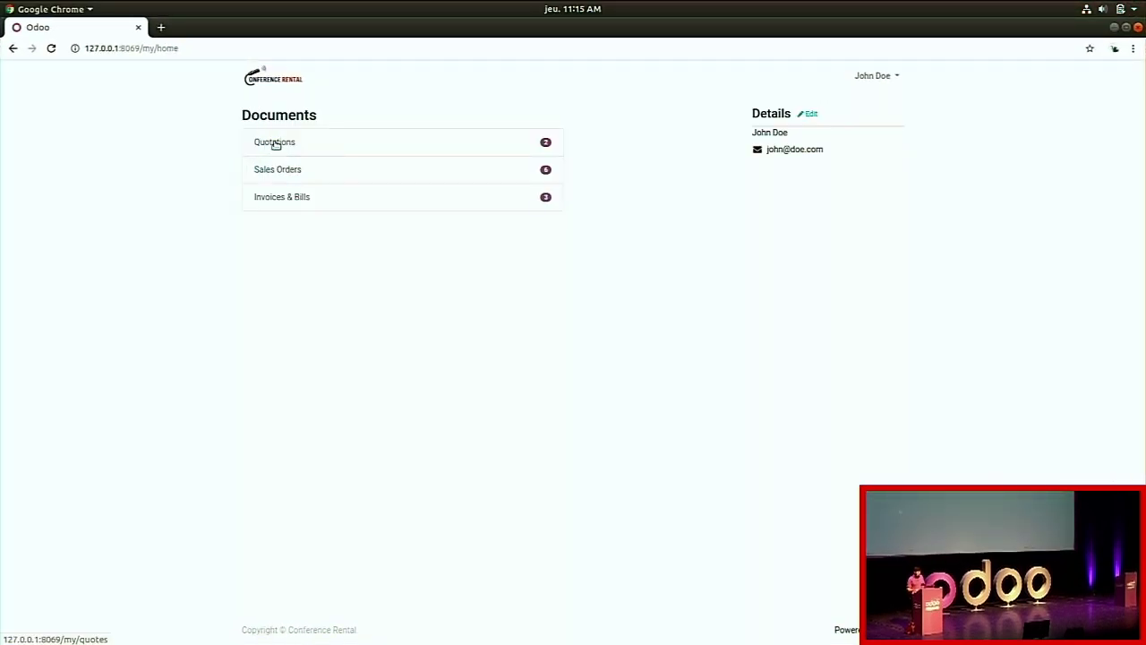
left_click(275, 143)
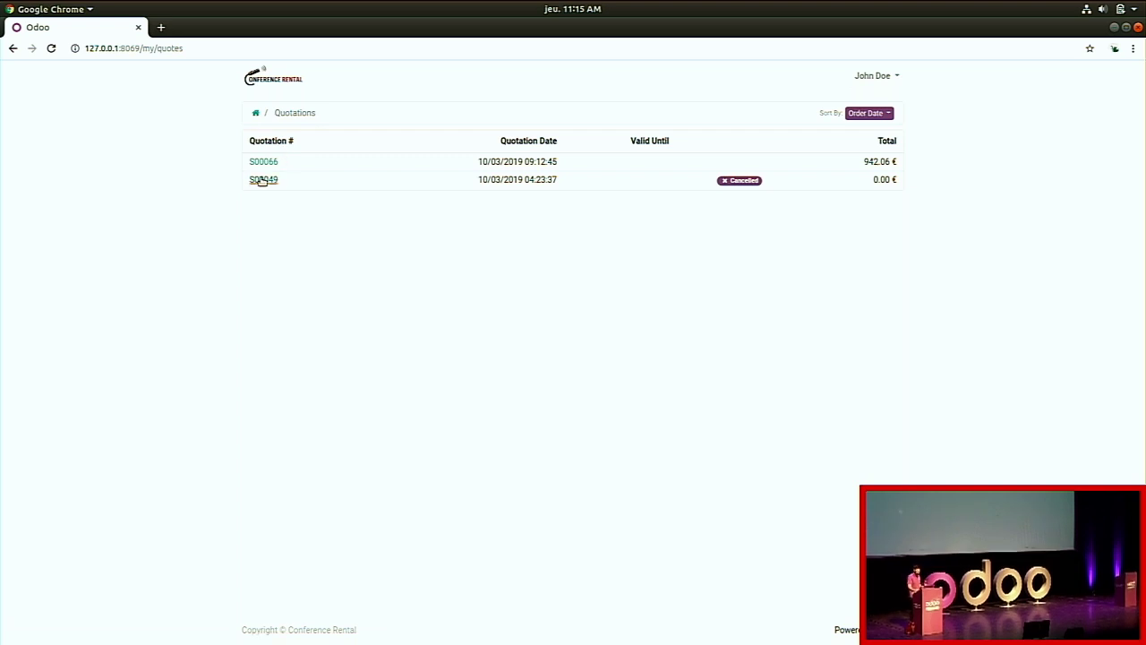
Step: Sign the customer's active quotation with the automatically generated signature and confirm its payment by Wire Transfer
left_click(265, 164)
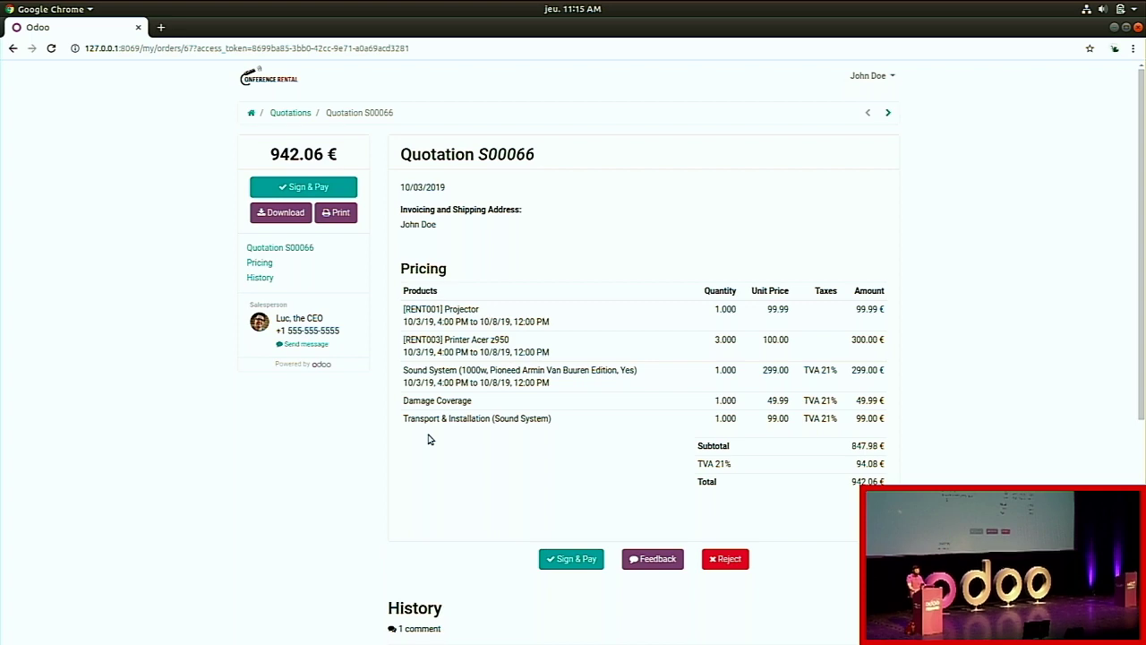
left_click(320, 188)
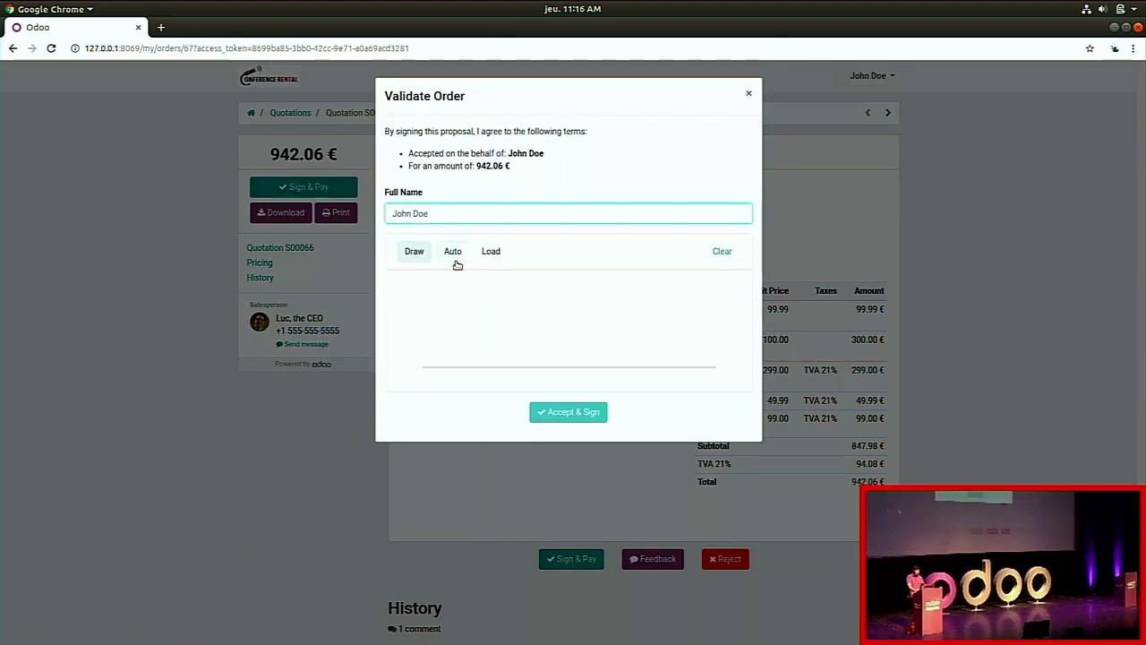
left_click(451, 253)
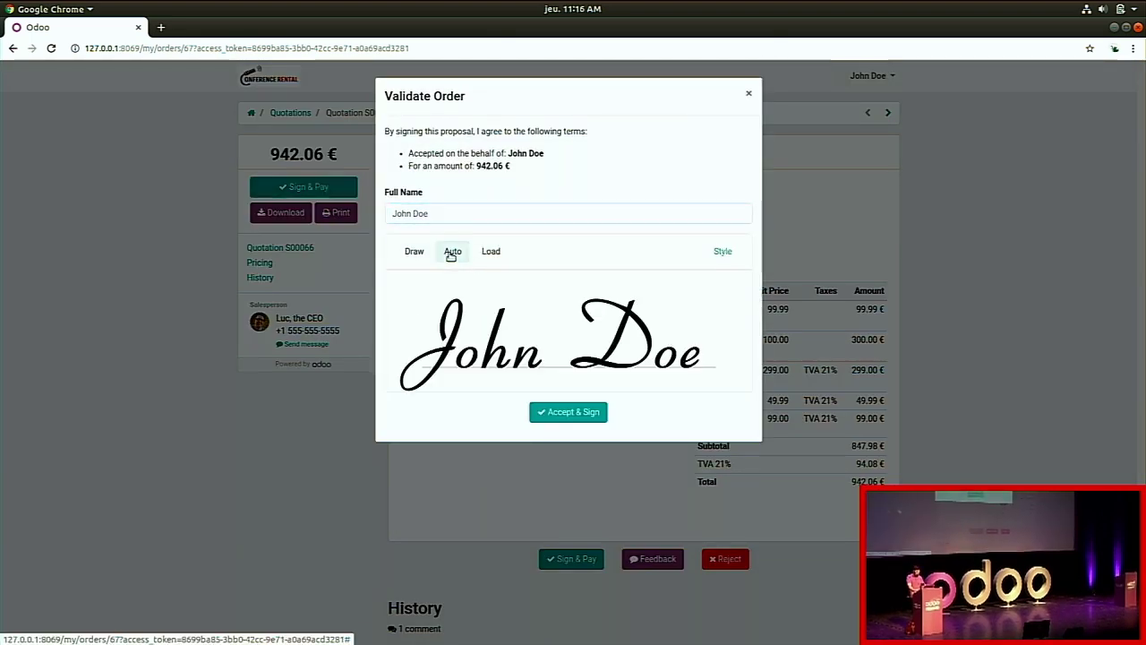
left_click(573, 415)
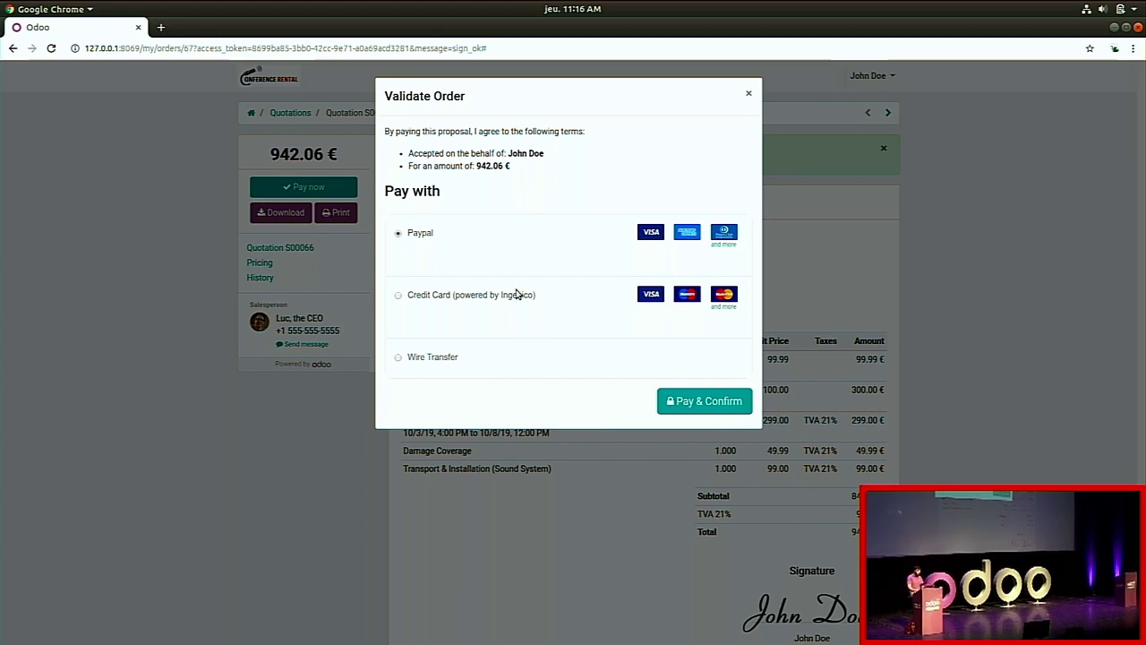
left_click(447, 360)
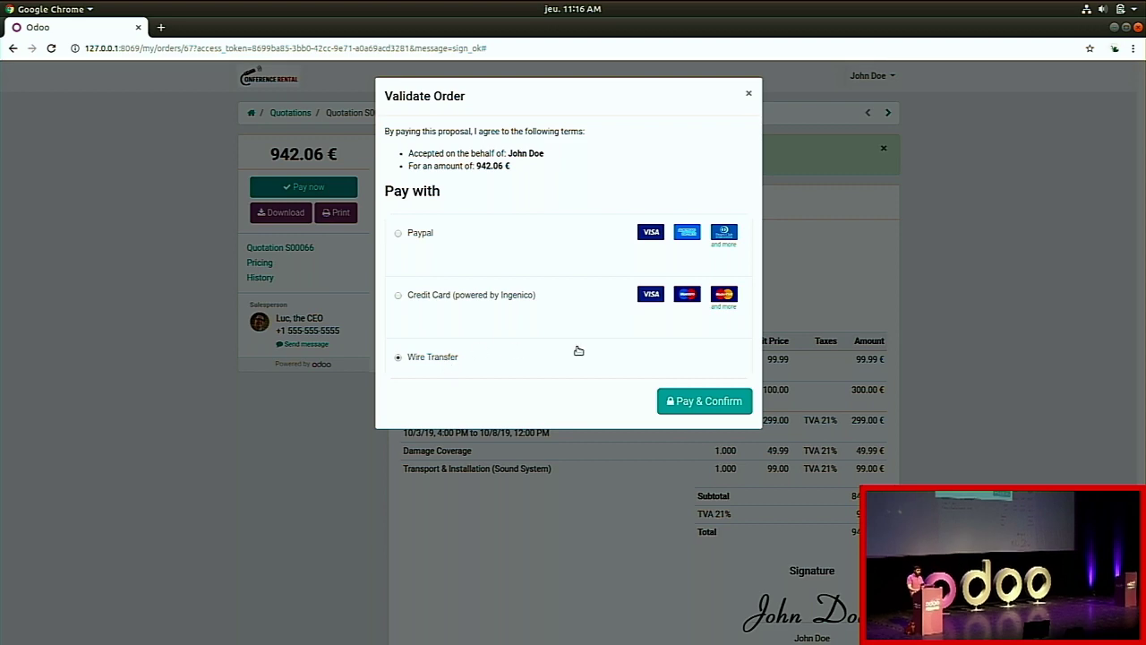
left_click(730, 407)
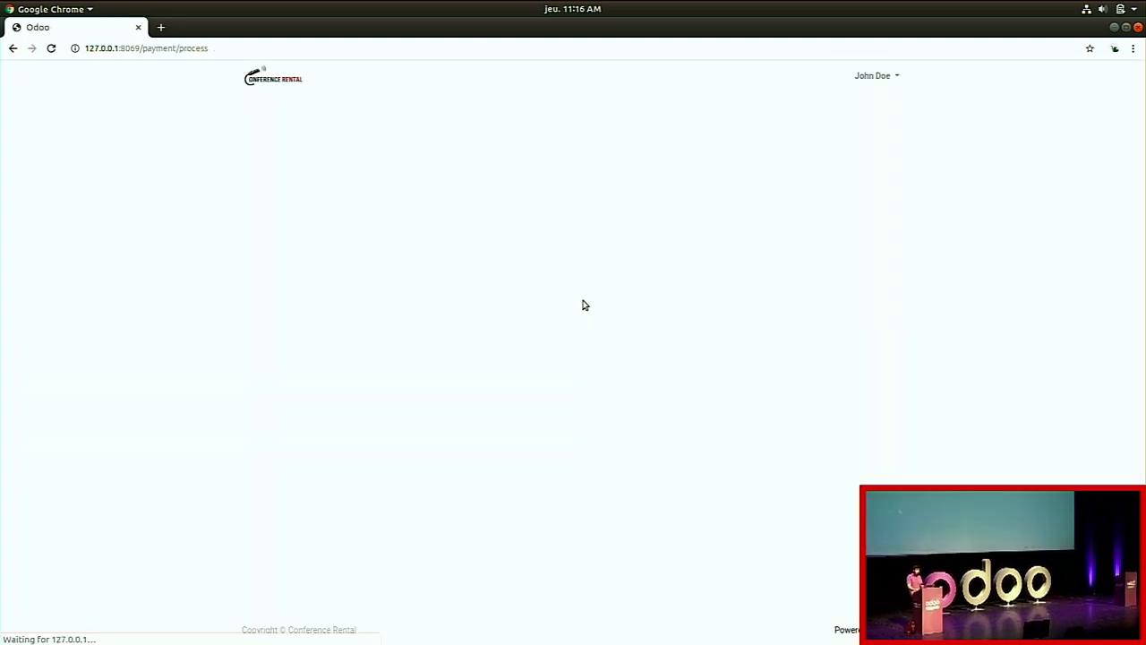
Step: Switch back to the Rental back-office window and confirm the customer's rental order
key("super")
scroll(589, 301, "down", 1)
left_click(591, 298)
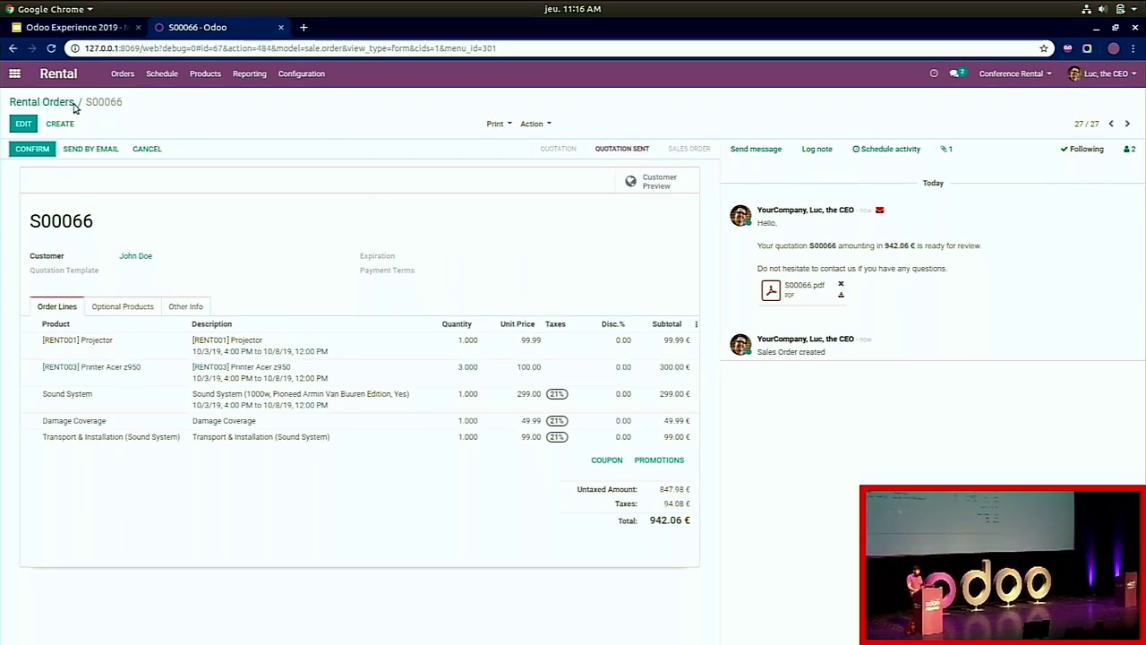
left_click(32, 152)
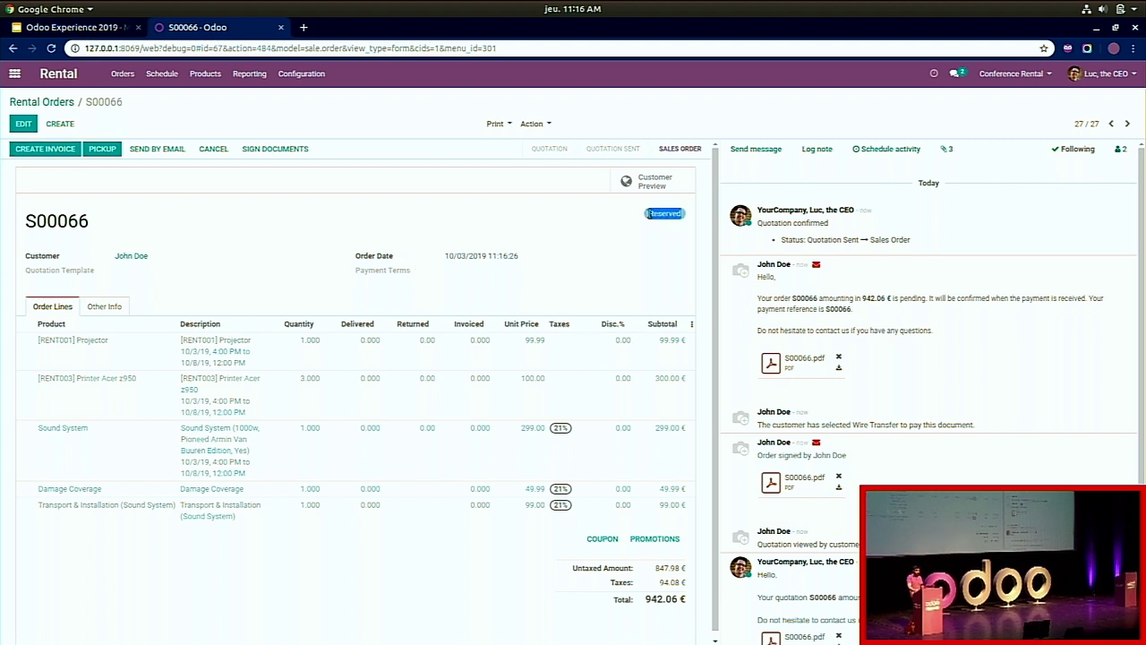
triple_click(667, 222)
left_click(655, 227)
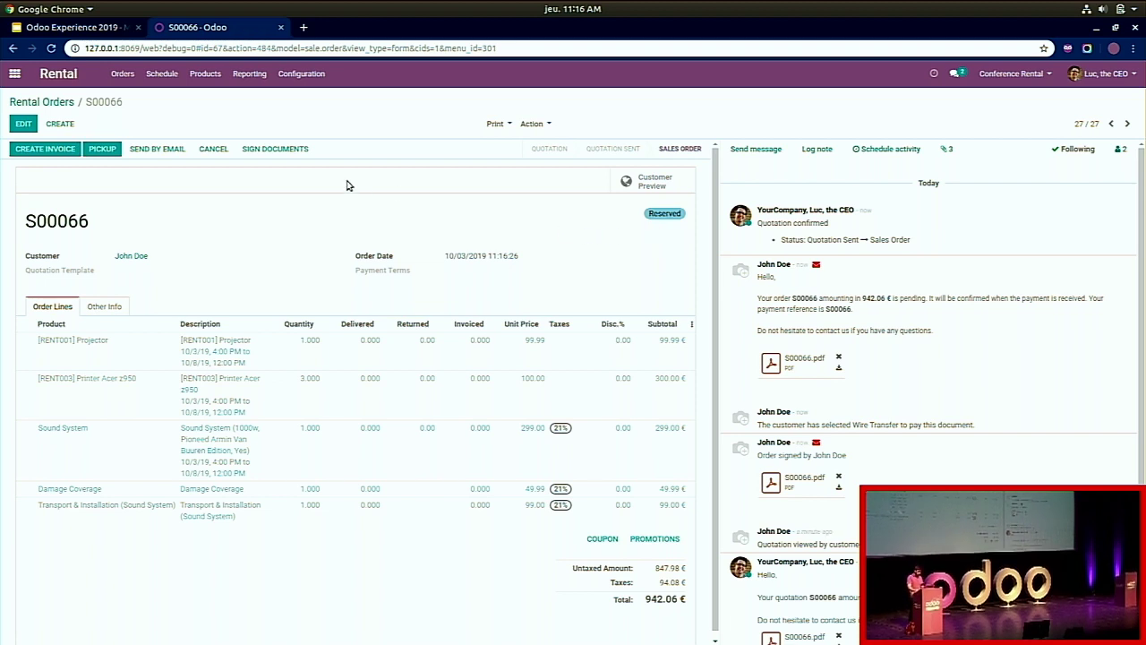
Step: Switch to the Odoo Experience 2019 slides in Google Slides and present from the Rental Order slide up to the Pickup/Return slide
left_click(101, 27)
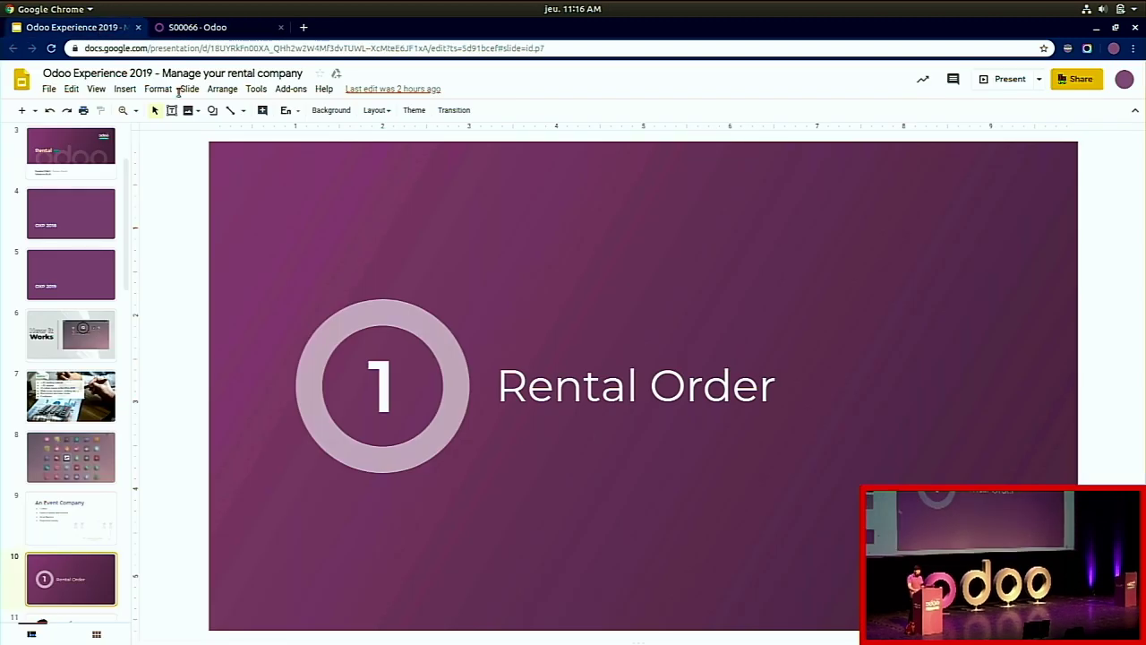
left_click(1009, 81)
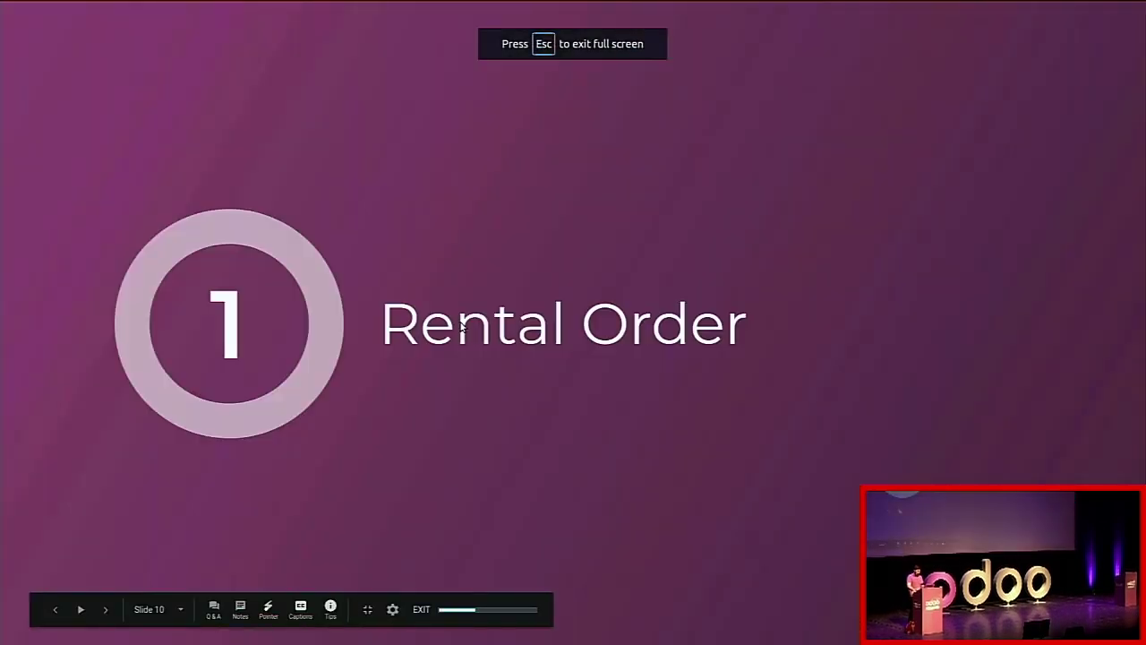
left_click(454, 322)
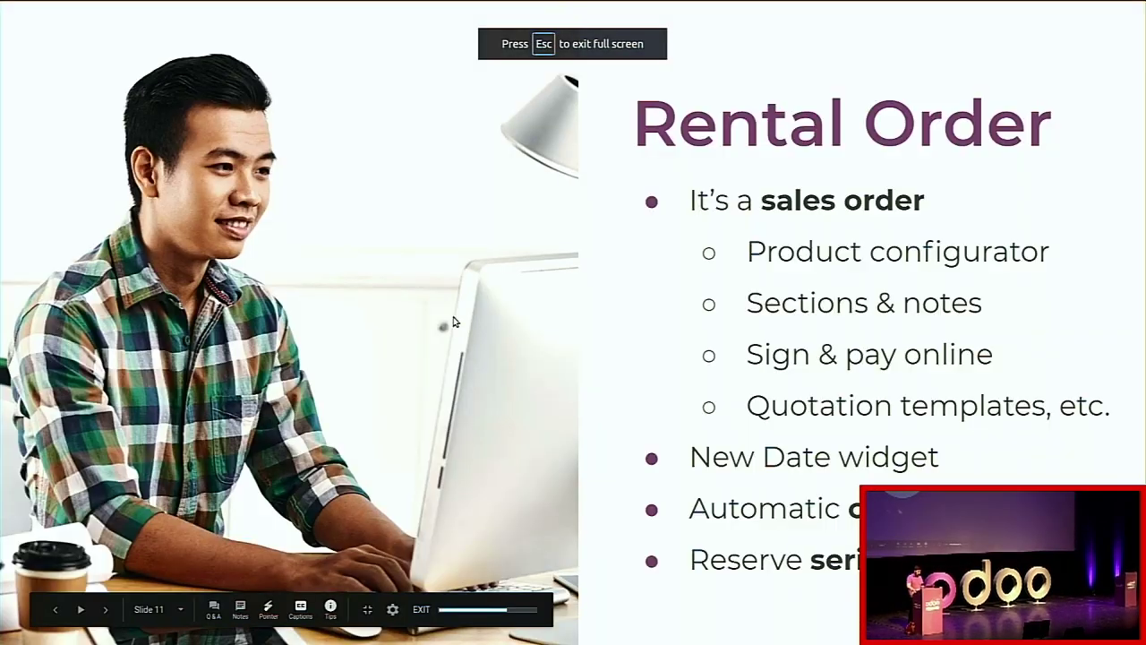
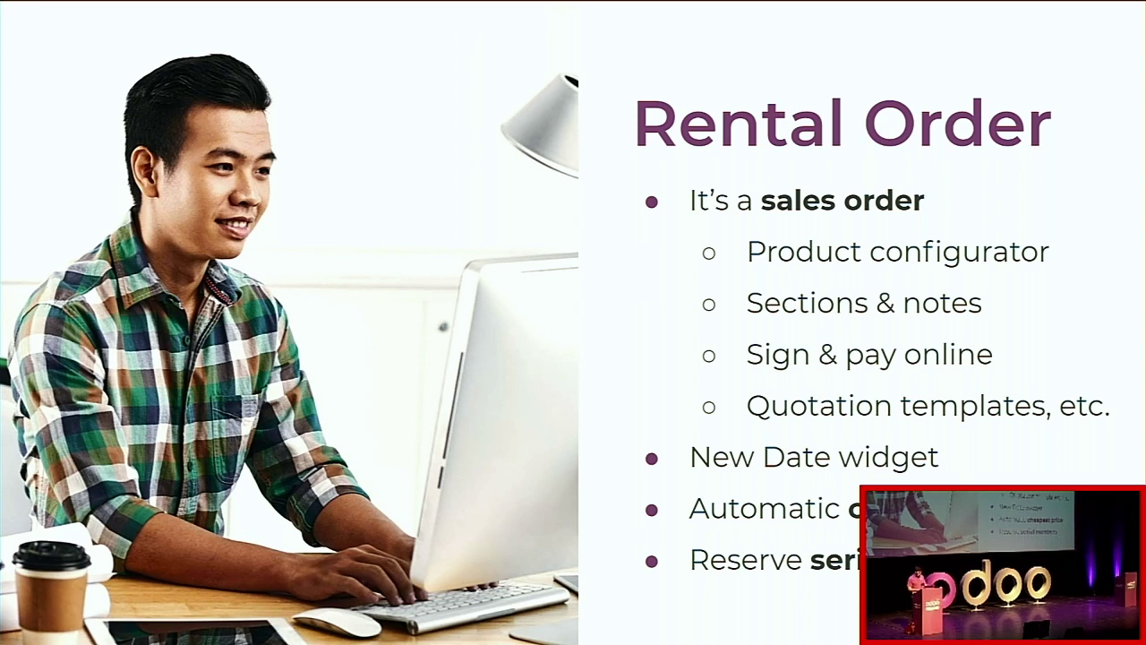
key("Right")
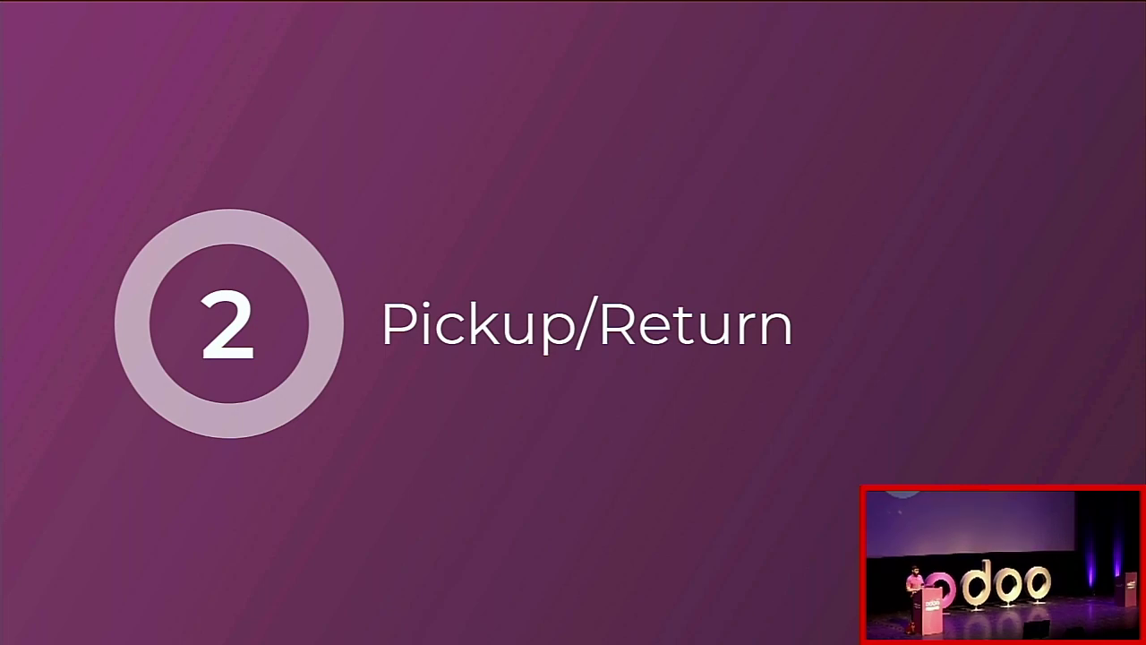
key("alt+Tab")
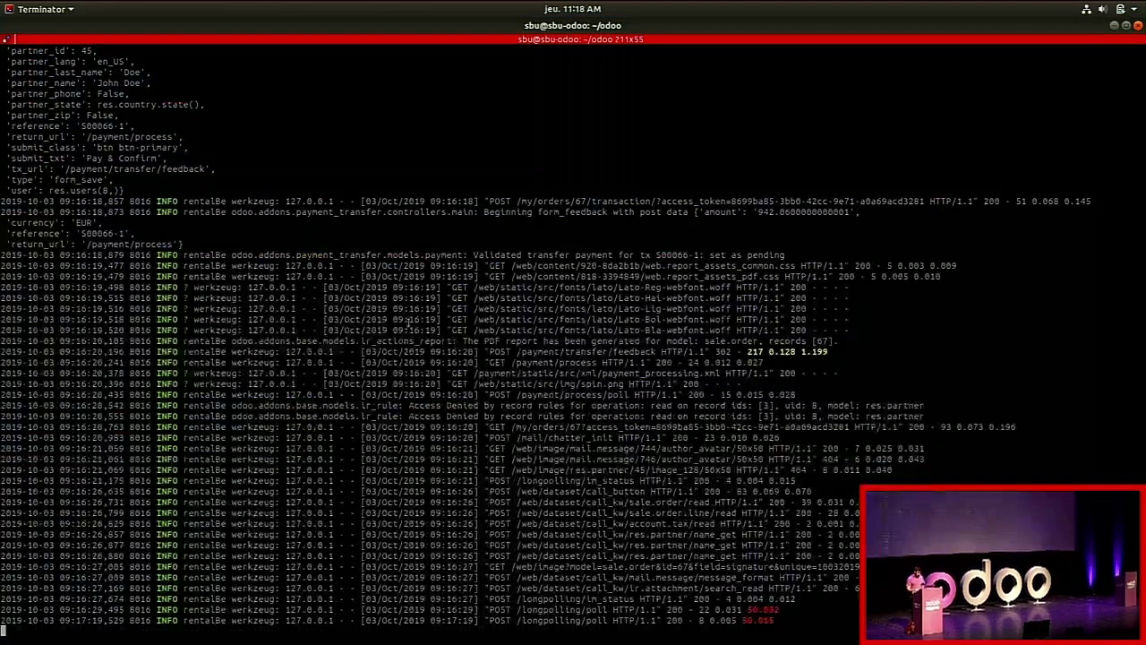
key("super")
left_click(405, 318)
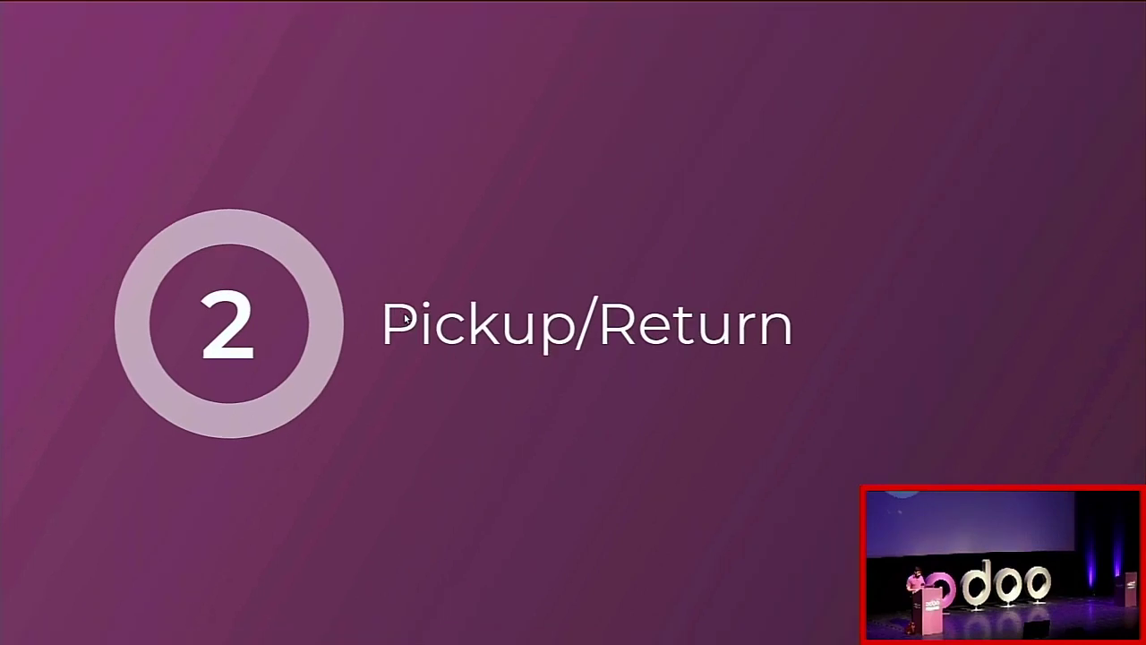
Step: Leave the slideshow for the rental order in Odoo and validate its pickup with printer serial numbers PRINT004, PRINT005 and PRINT006
key("Escape")
left_click(211, 27)
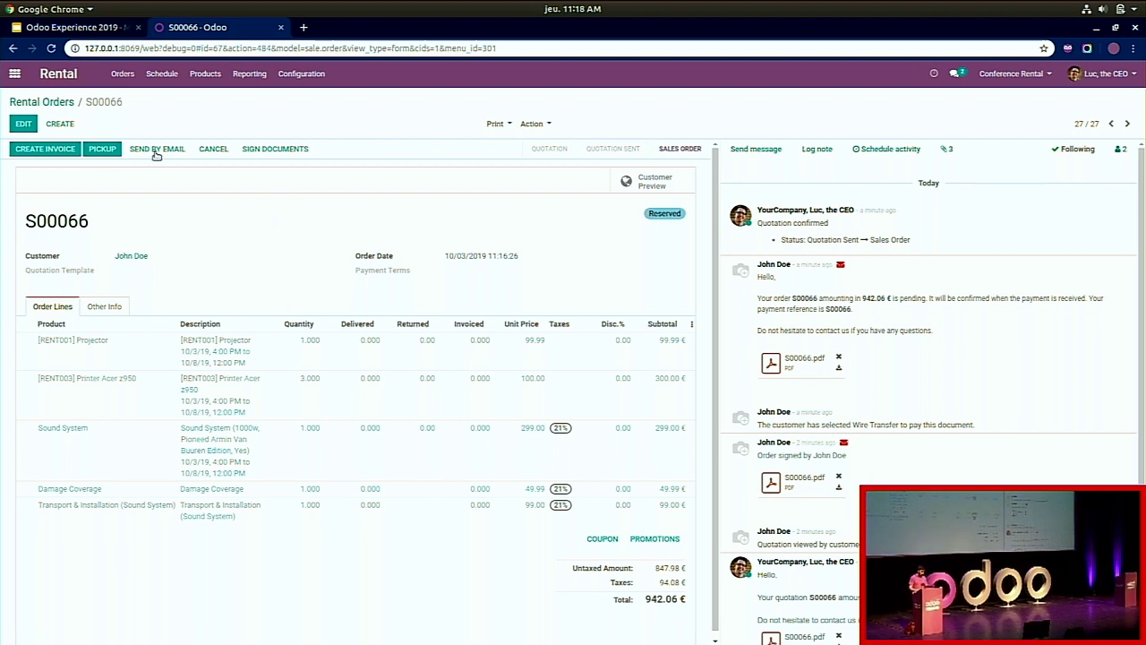
left_click(103, 150)
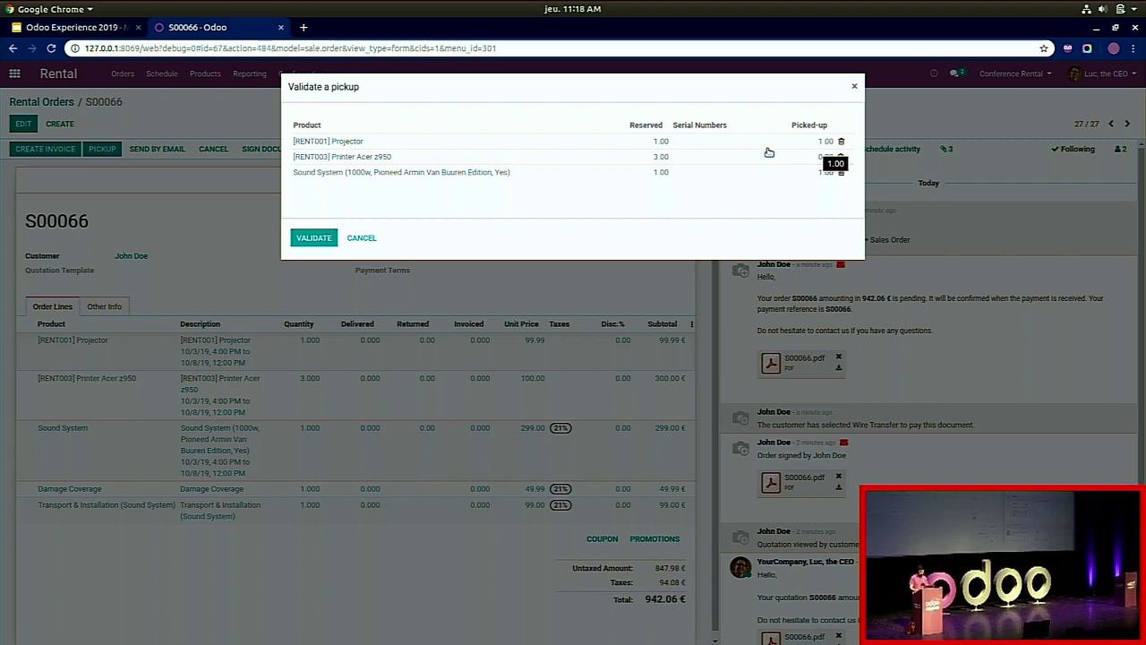
left_click(710, 174)
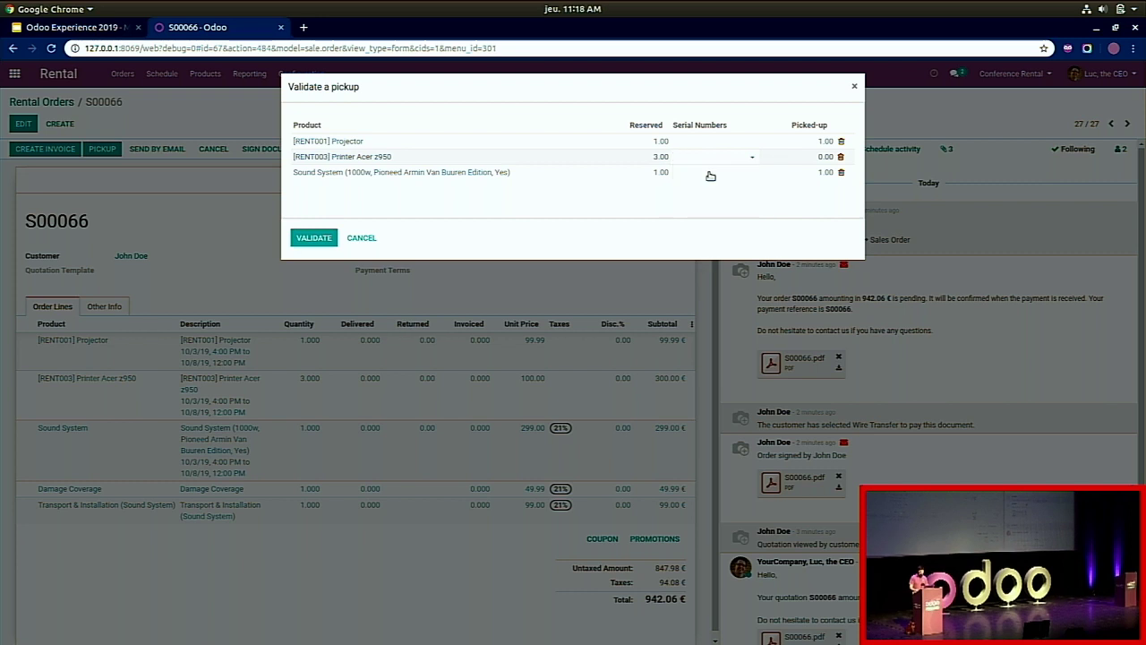
left_click(733, 160)
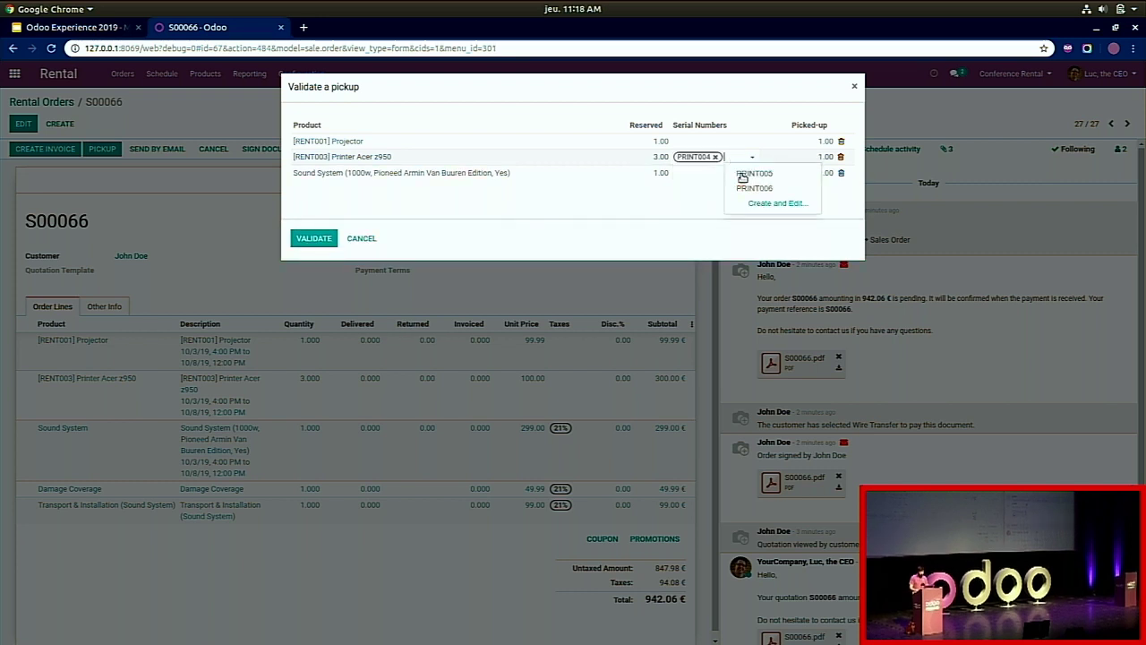
left_click(739, 173)
left_click(737, 169)
left_click(743, 185)
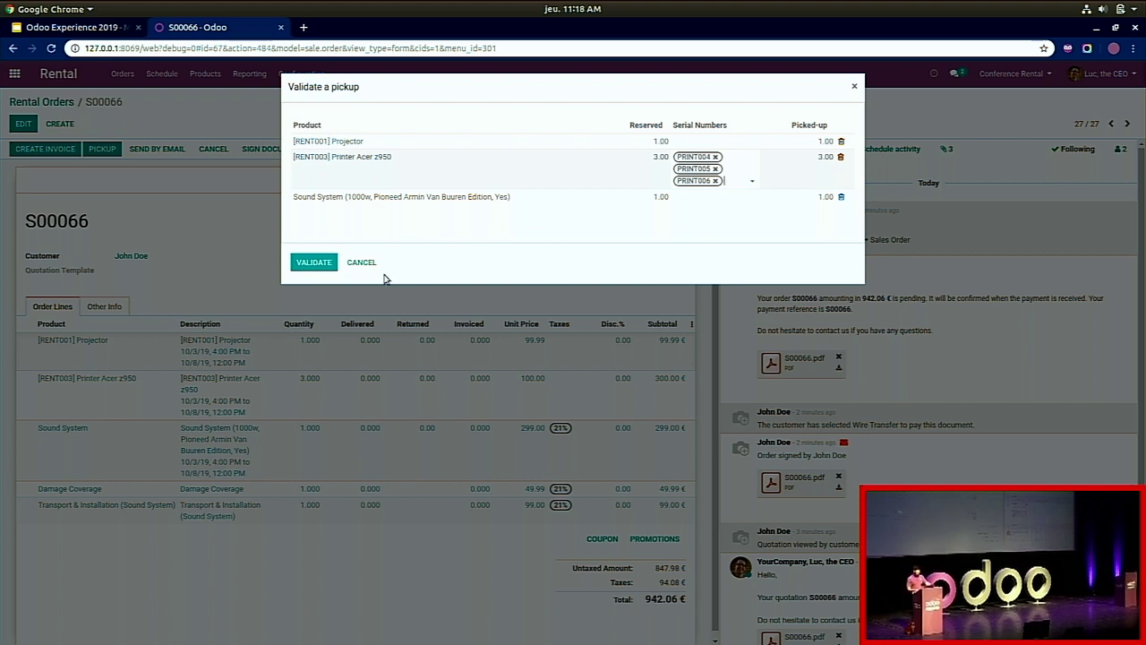
left_click(314, 264)
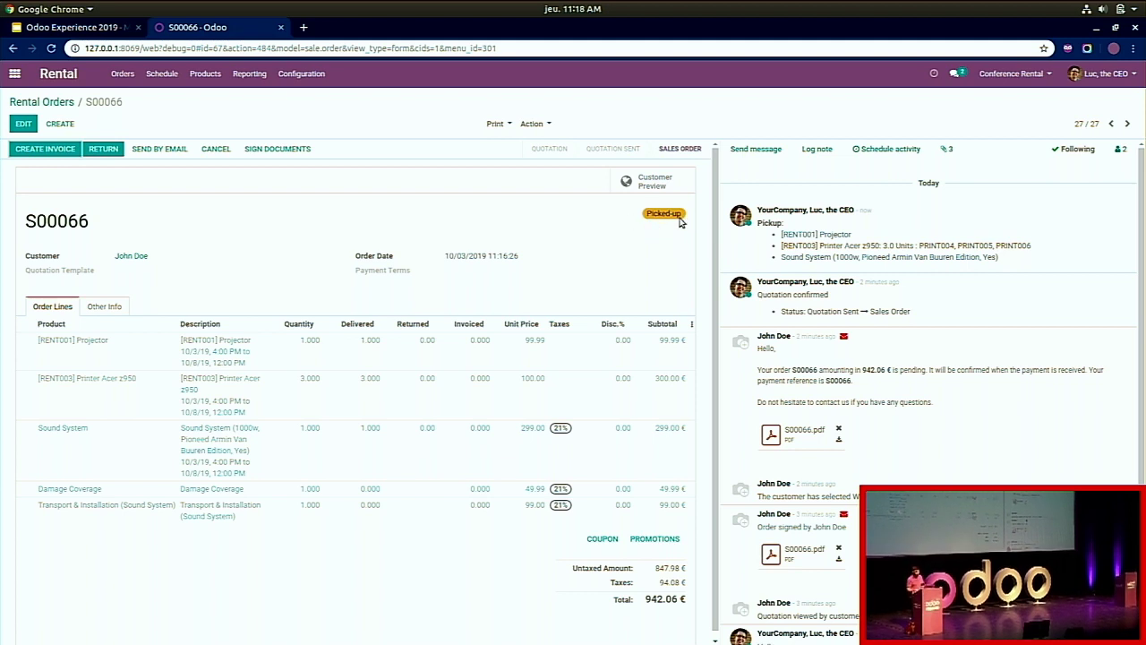
Step: Print the order's Pickup and Return Receipt, view the downloaded PDF and return to the rental order
left_click(497, 123)
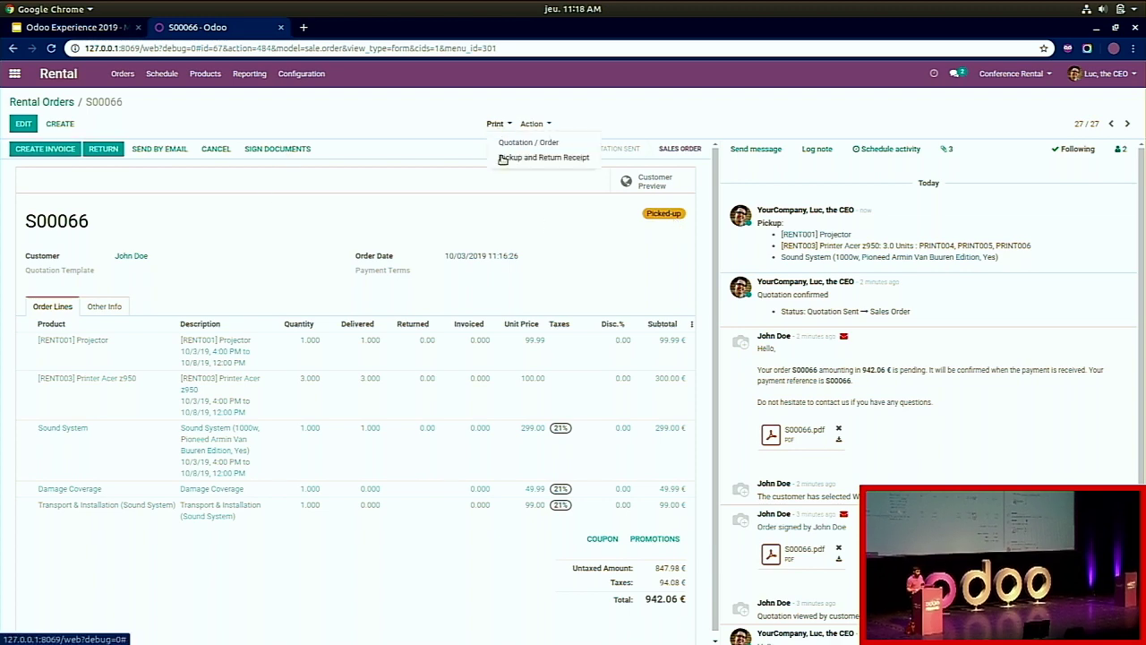
left_click(502, 159)
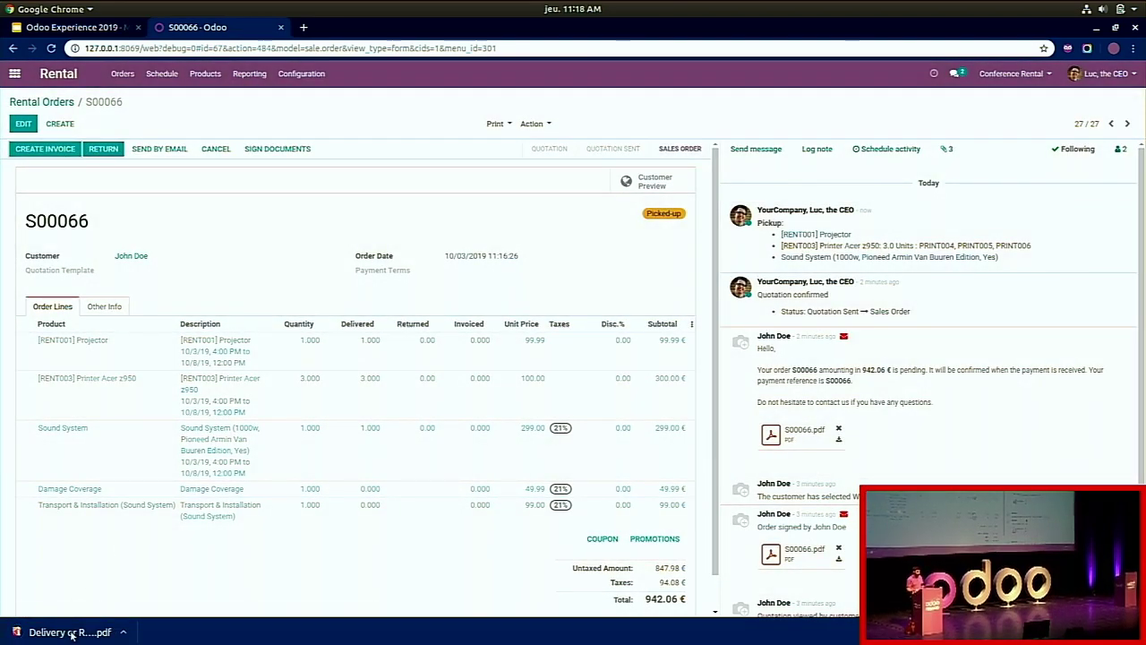
left_click(70, 633)
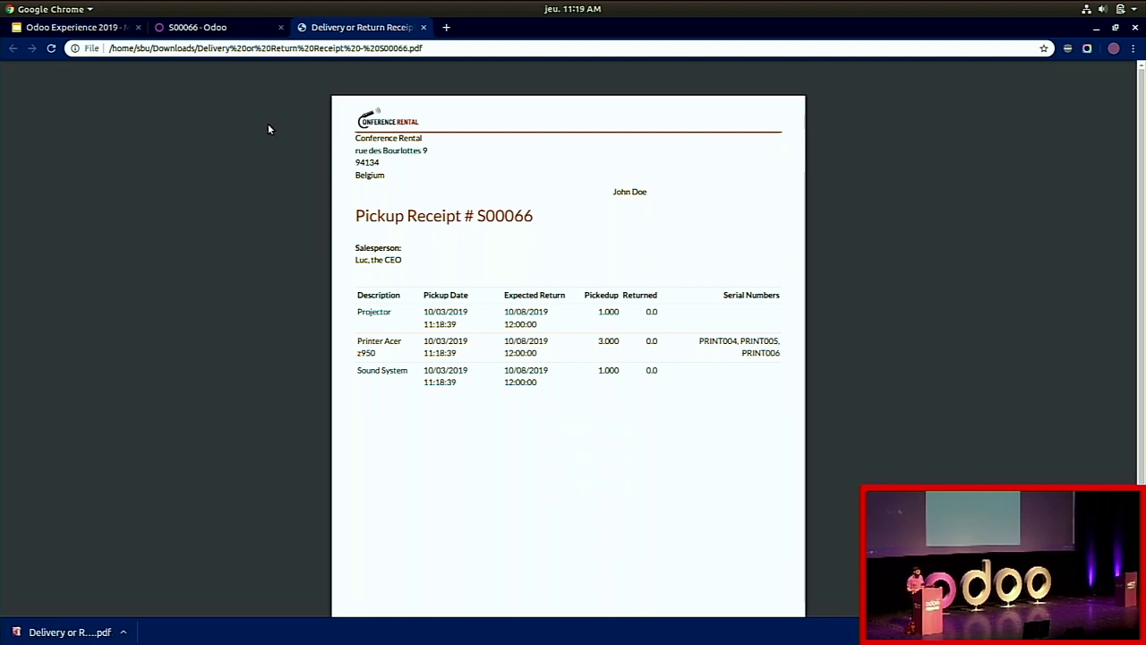
left_click(215, 27)
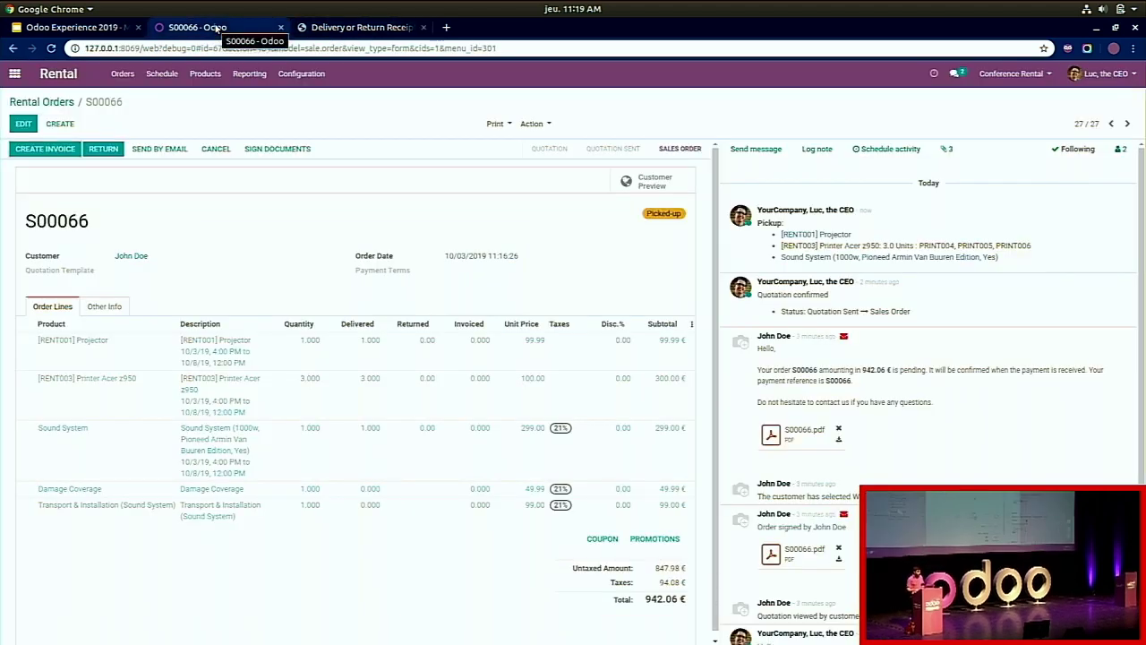
Step: Try to start signing the rental order's contract from rental_contract_template.pdf (v2) with the customer as signer
left_click(268, 150)
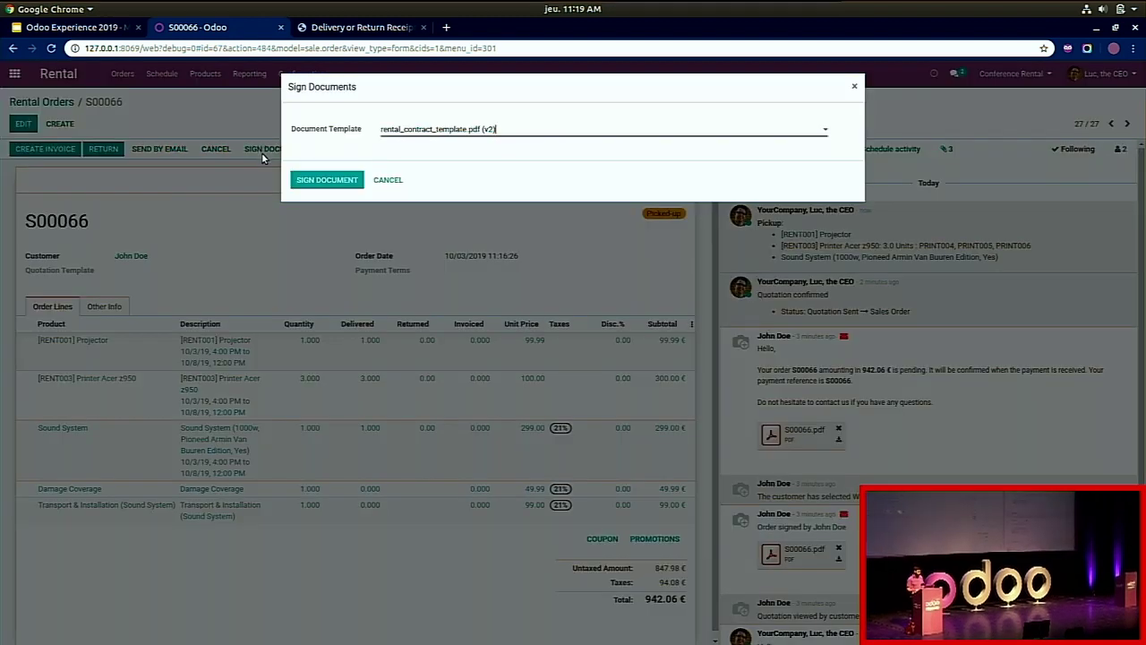
left_click(329, 182)
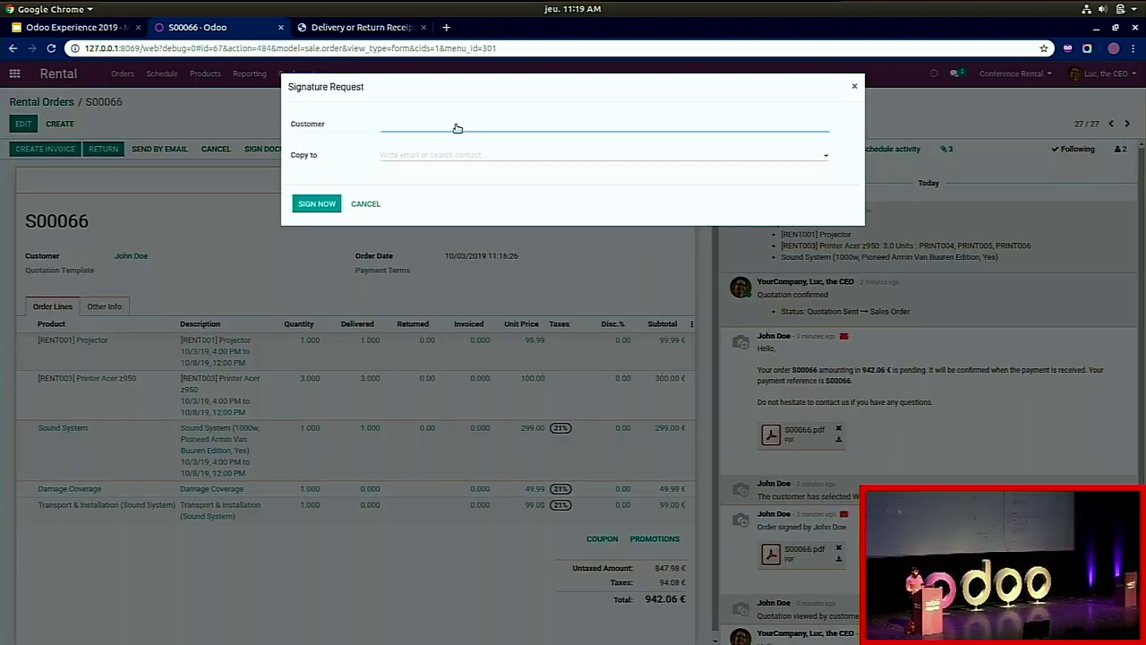
type("jo")
key("Return")
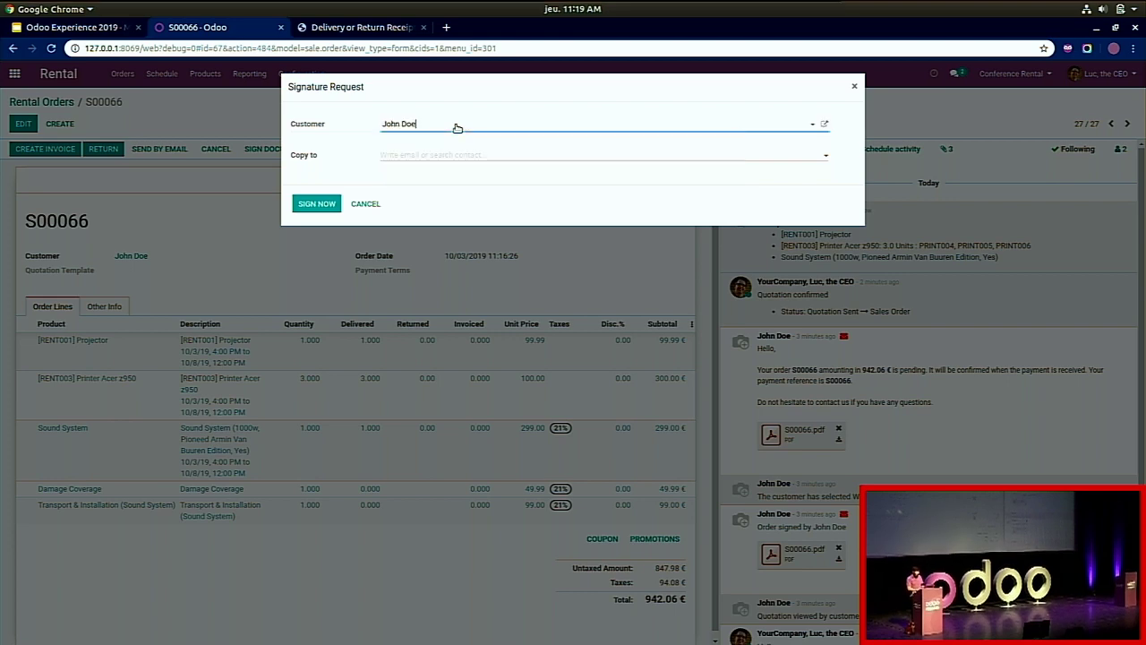
left_click(336, 204)
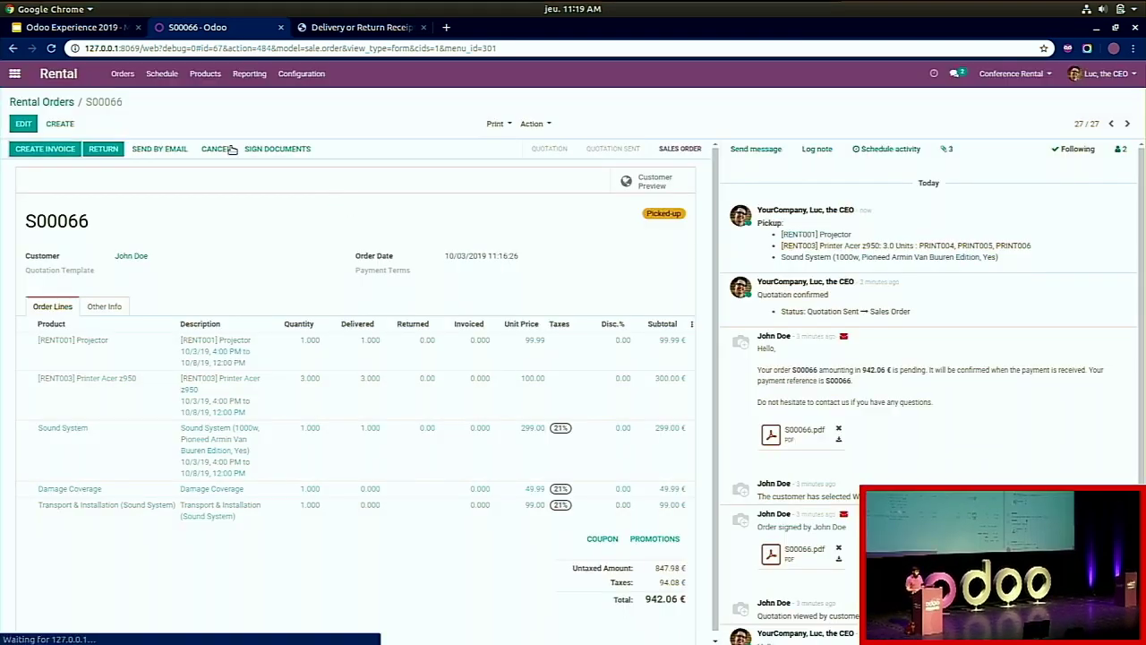
Step: Request the order's document signature again with the customer as signer, and start signing the Equipment Rental Agreement at its first field
left_click(278, 149)
left_click(327, 182)
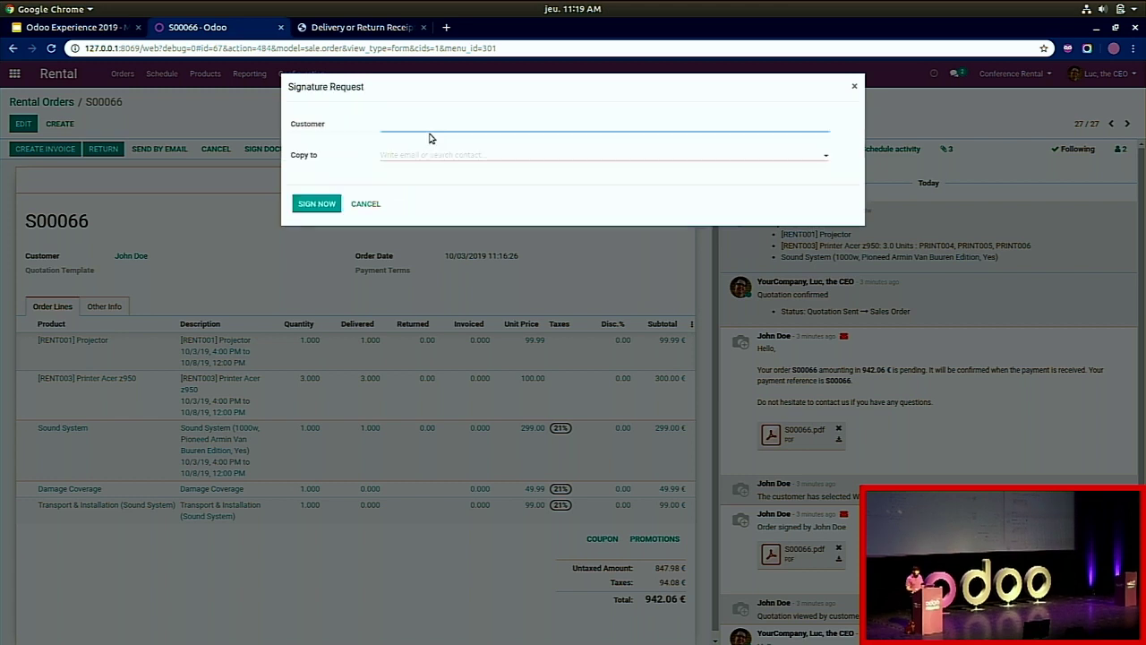
left_click(424, 127)
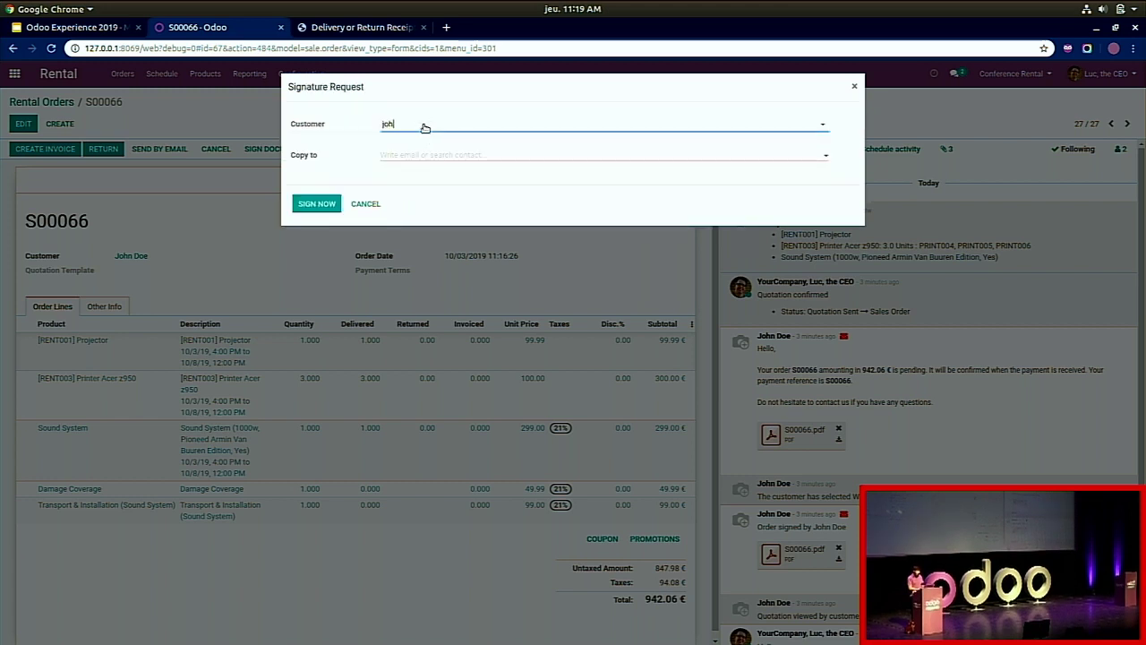
key("Return")
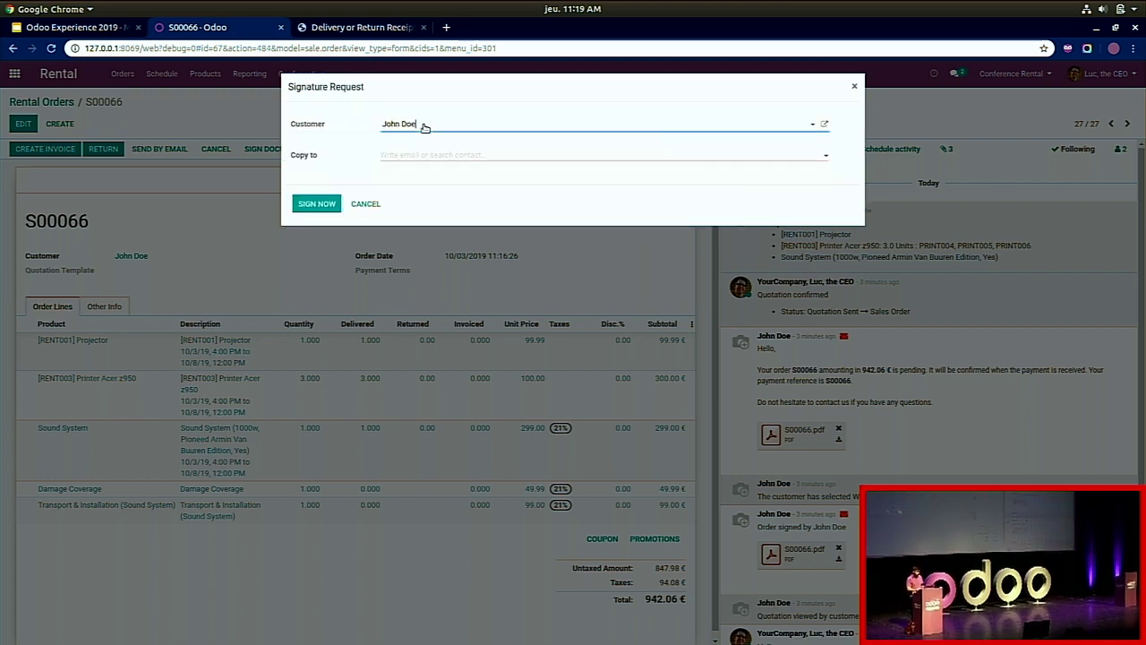
left_click(315, 207)
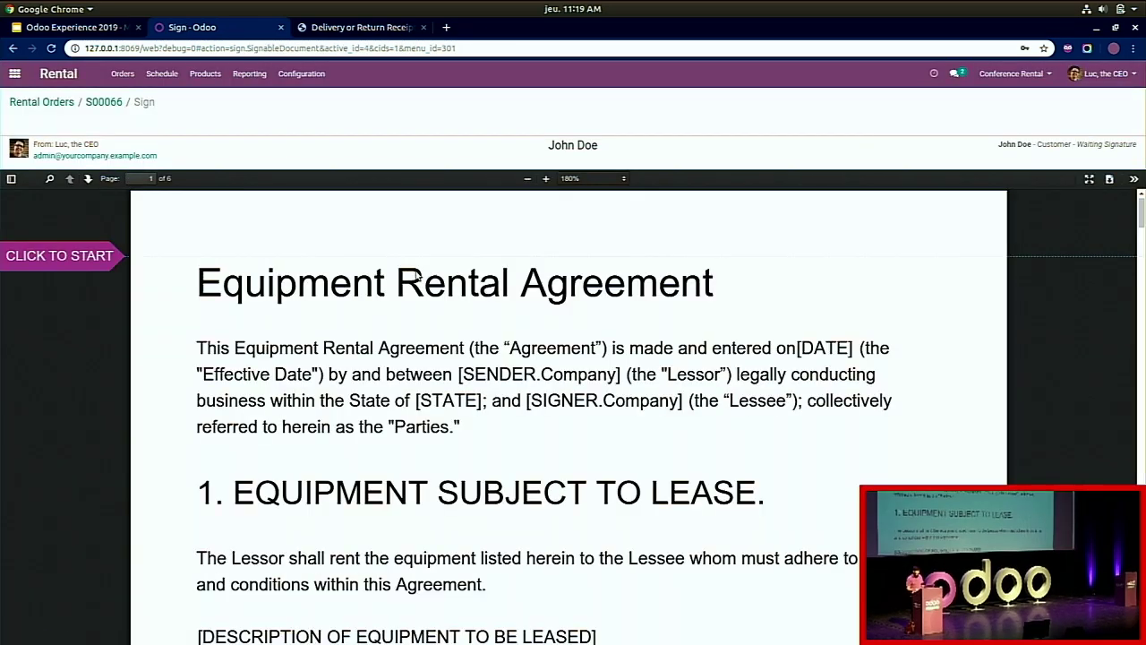
left_click(77, 260)
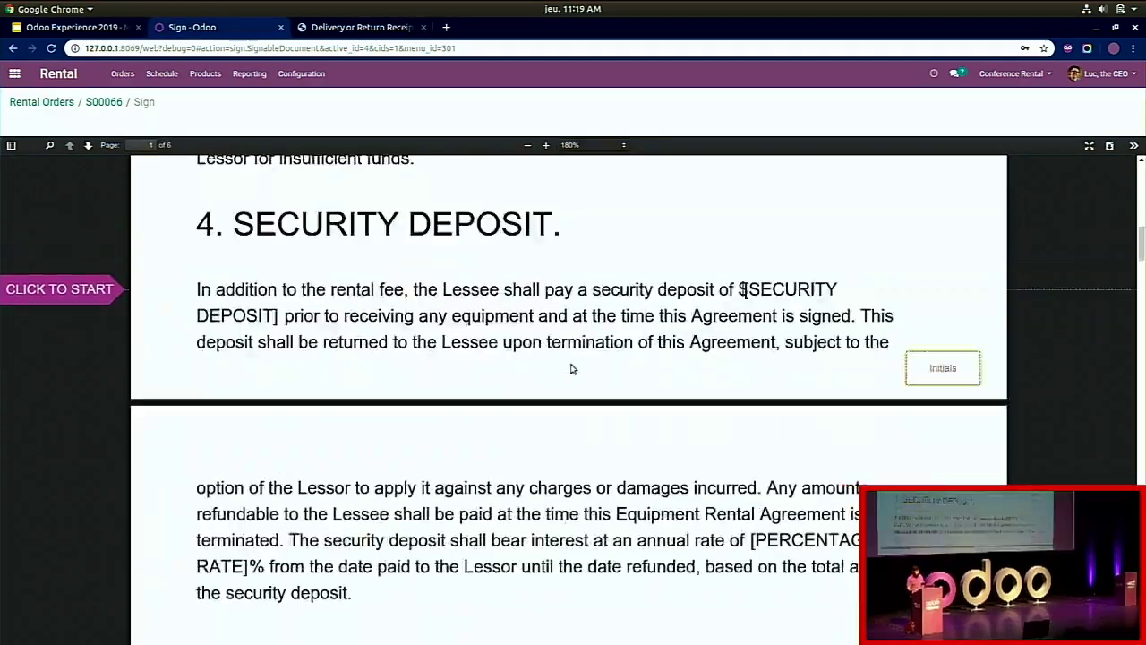
Step: Adopt automatically generated initials for the customer and fill the initials fields on the first three pages of the rental agreement
left_click(932, 297)
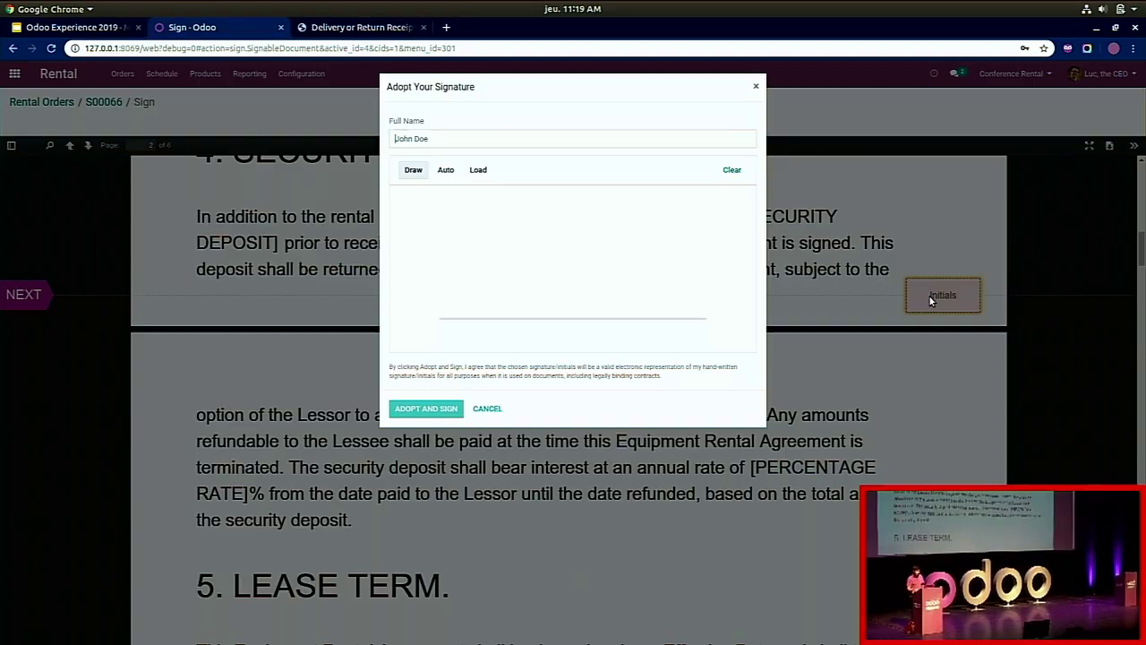
left_click(445, 170)
left_click(428, 408)
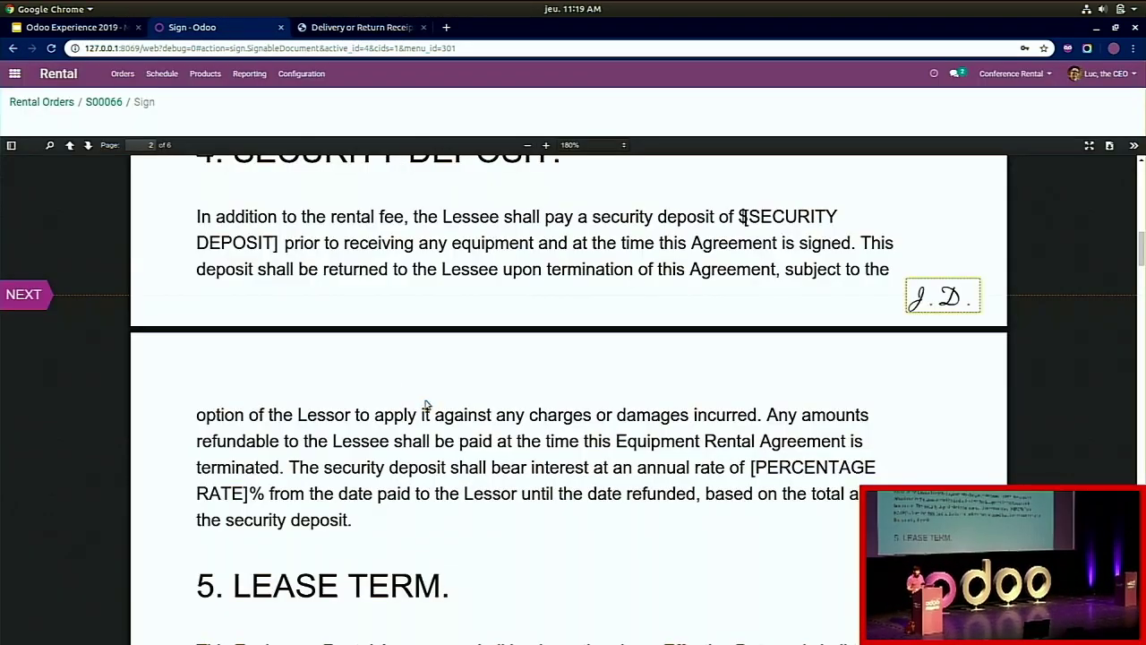
left_click(31, 302)
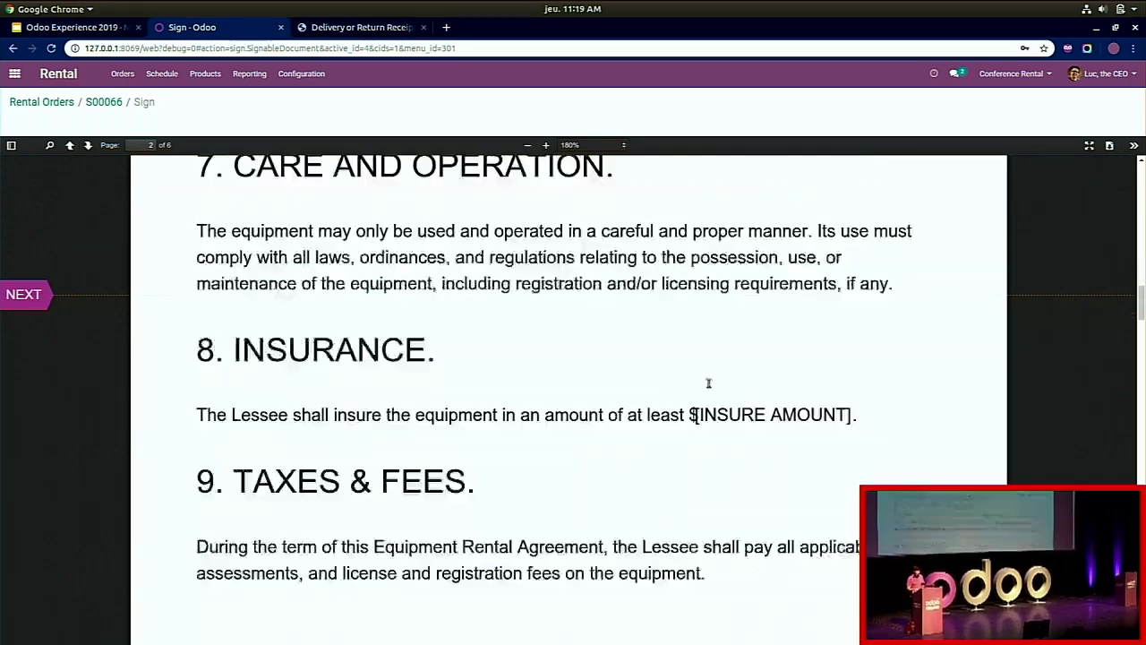
left_click(939, 297)
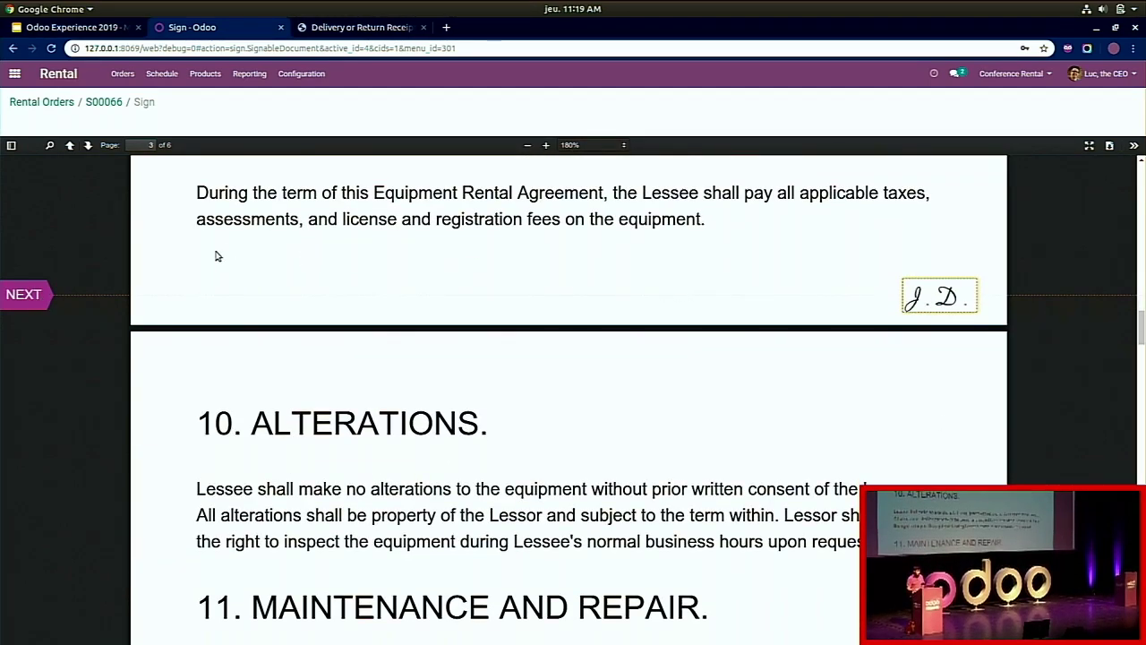
left_click(23, 294)
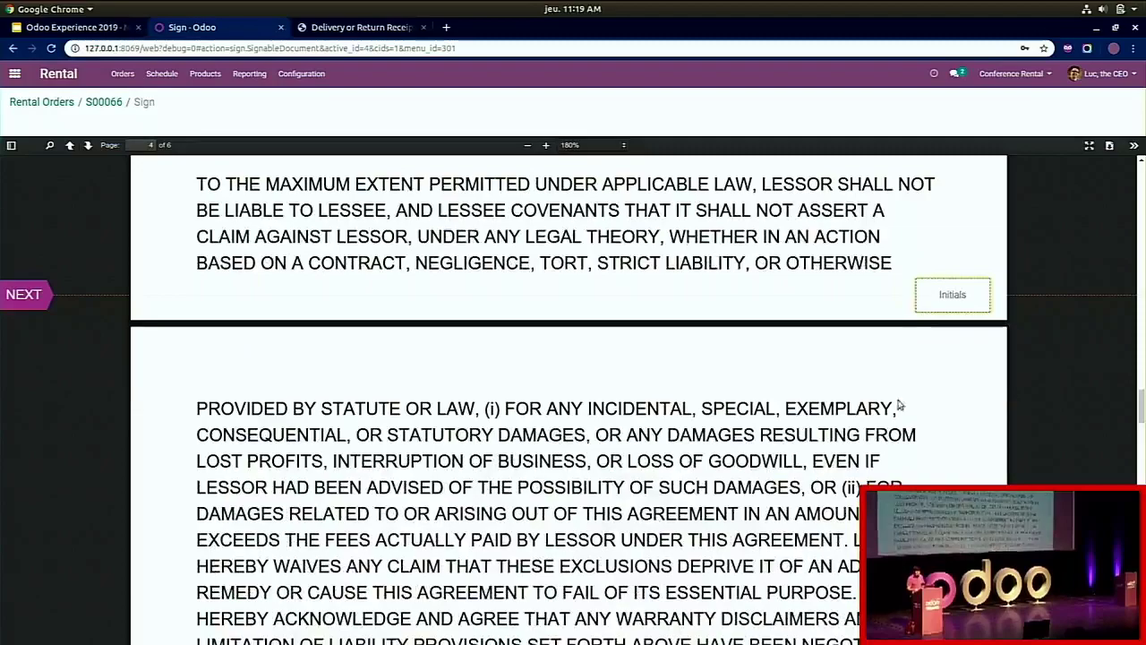
left_click(951, 296)
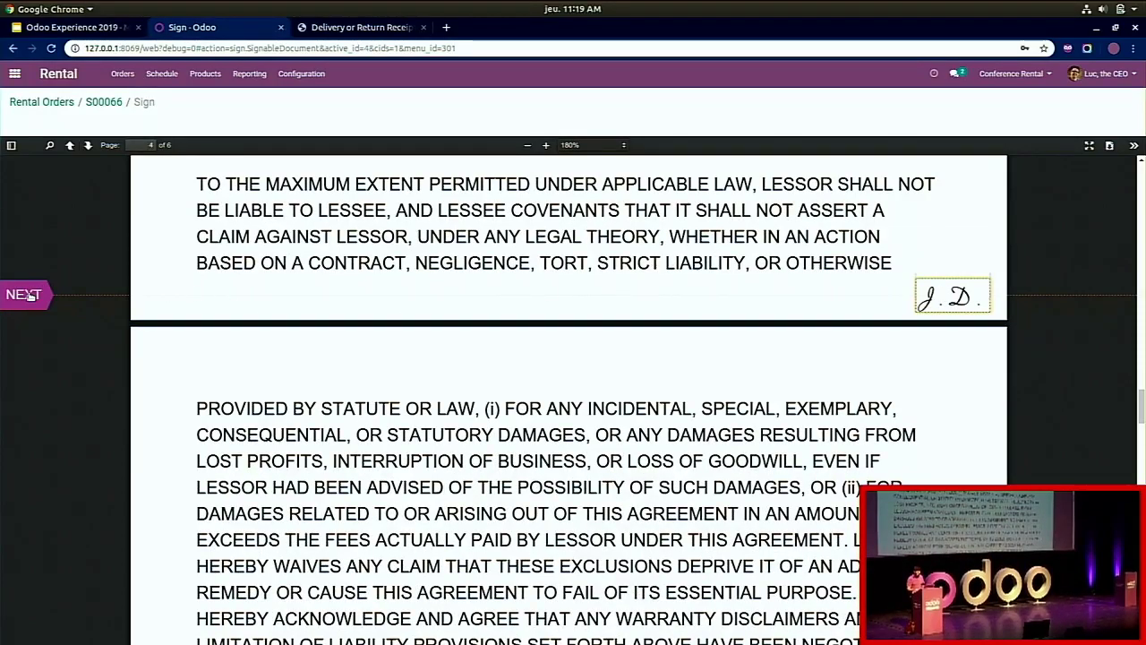
Step: Fill in the signer's name and signature on the agreement, validate and send the completed document, and return to the rental order
left_click(25, 295)
left_click(271, 323)
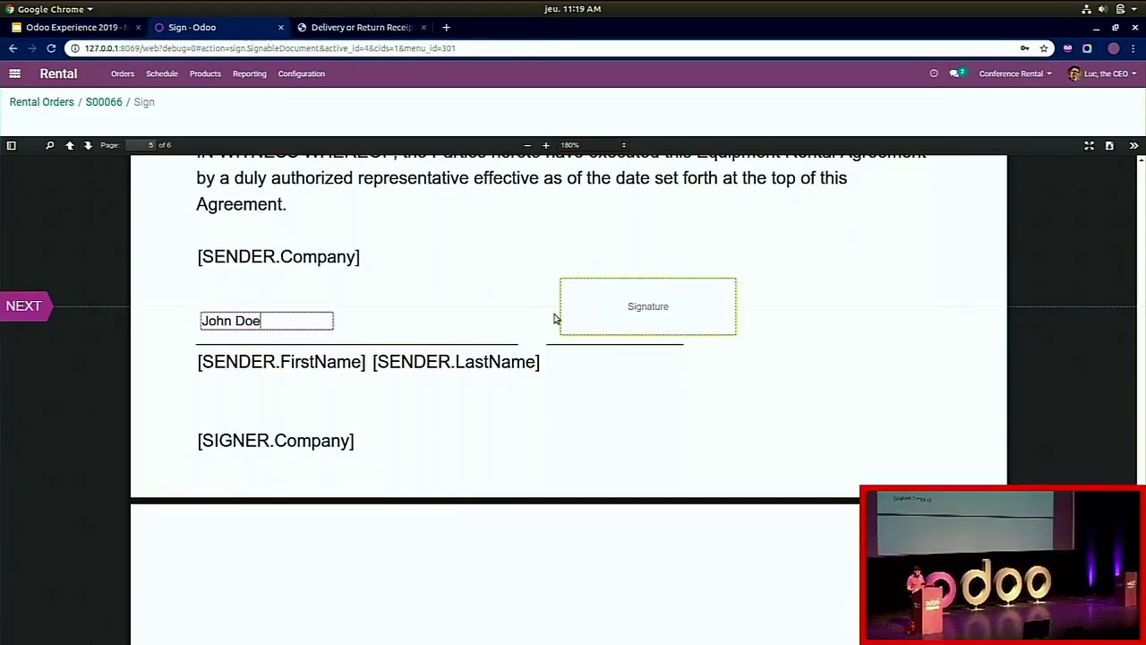
left_click(635, 315)
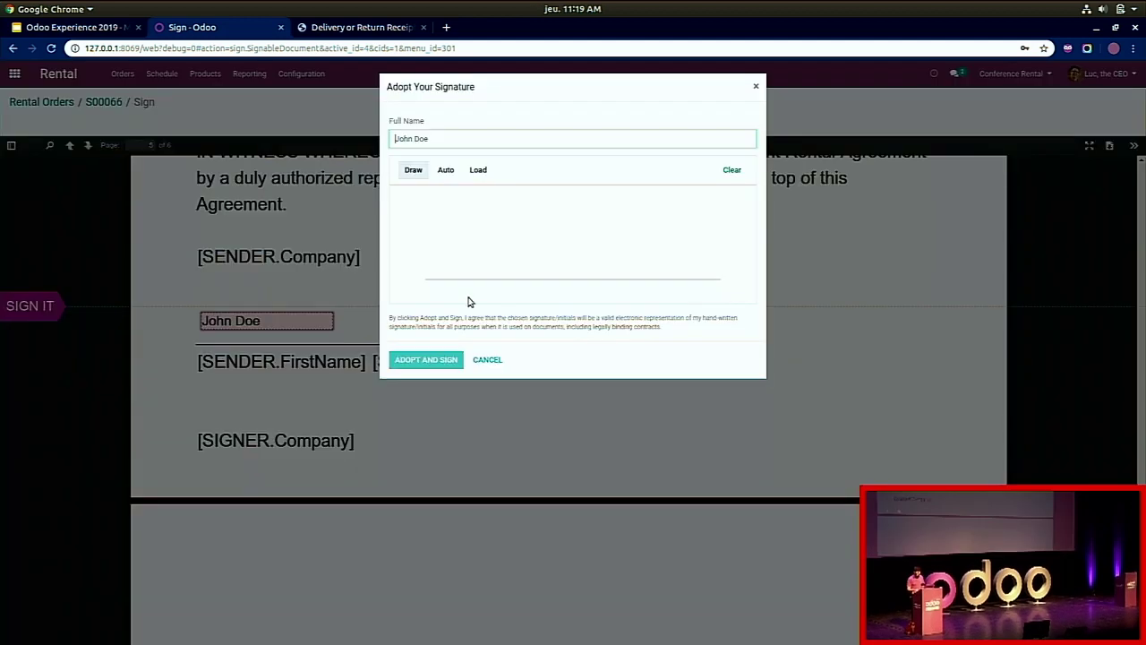
left_click(425, 359)
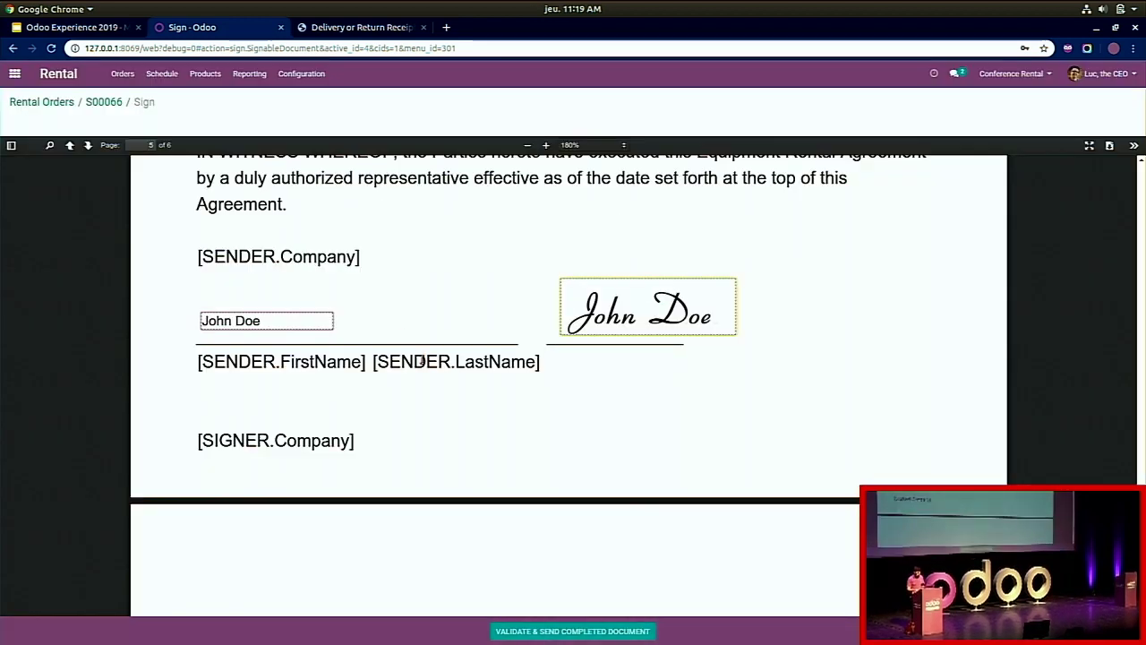
left_click(556, 631)
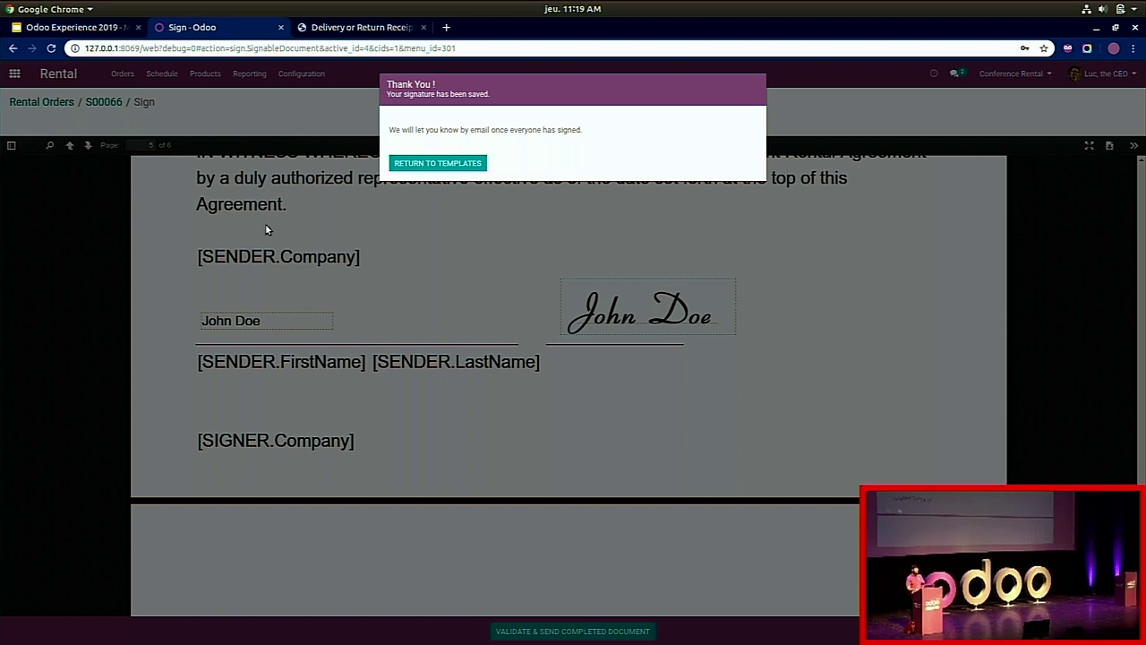
left_click(63, 109)
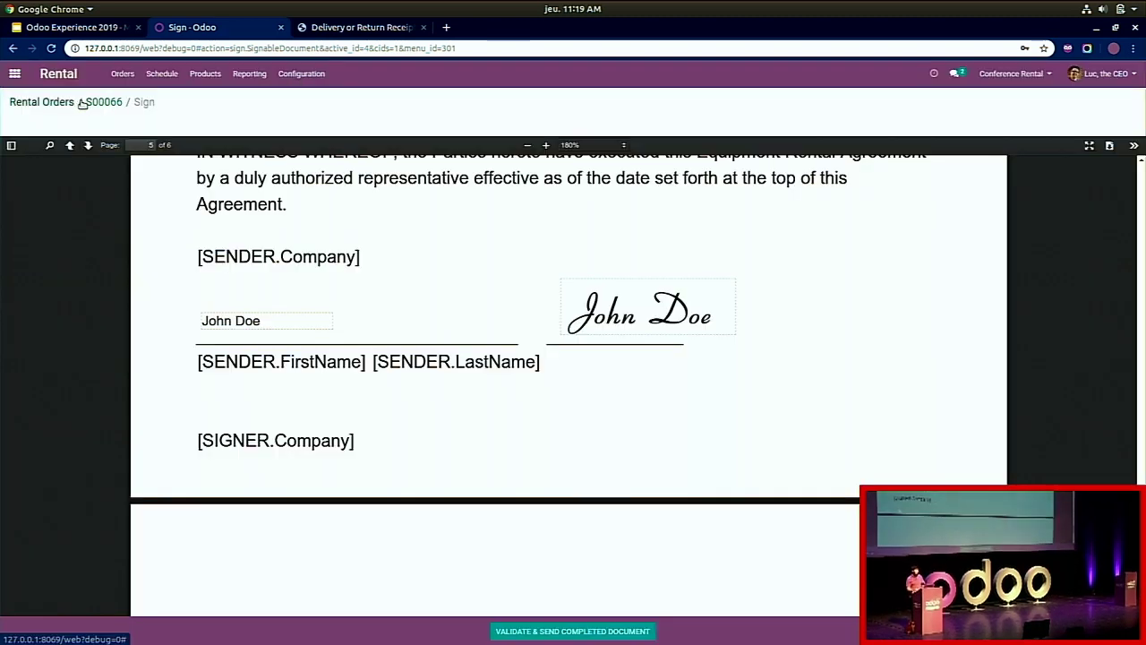
left_click(92, 103)
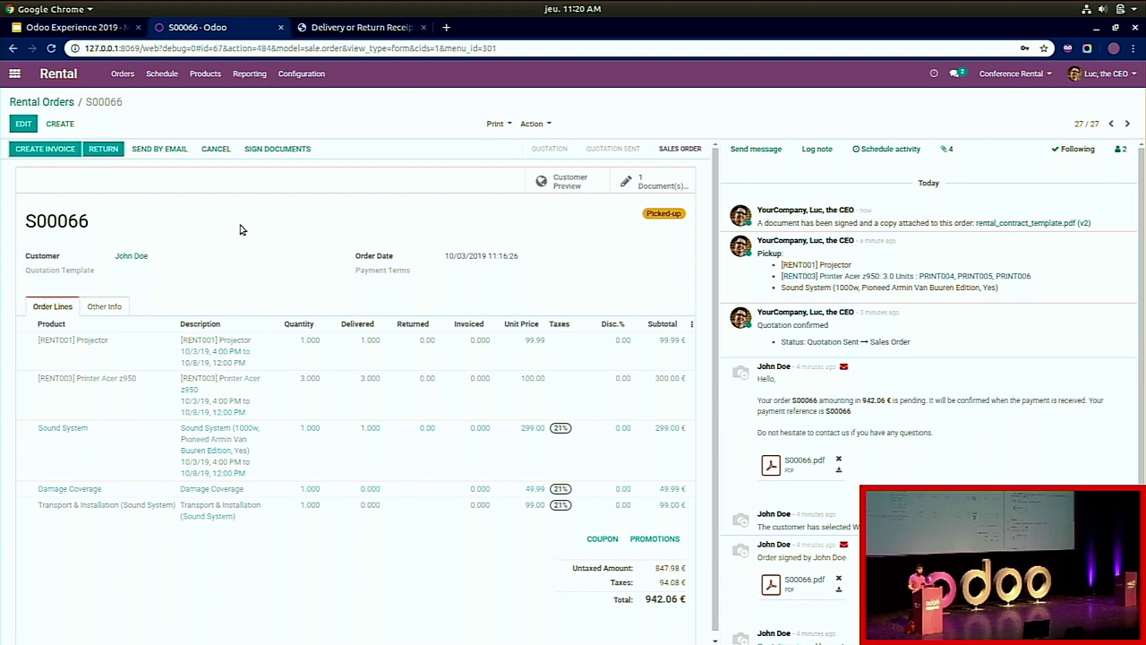
Step: Remove and re-add printer serial number PRINT005 in the order's return, and validate the return of all picked-up items
left_click(103, 149)
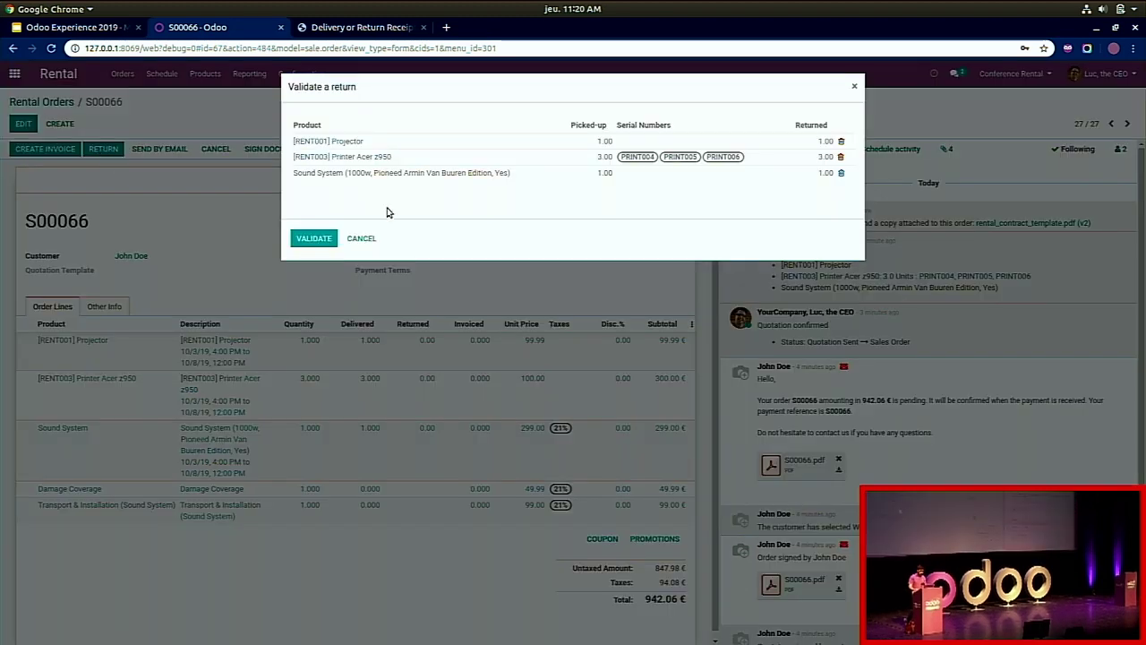
left_click(759, 161)
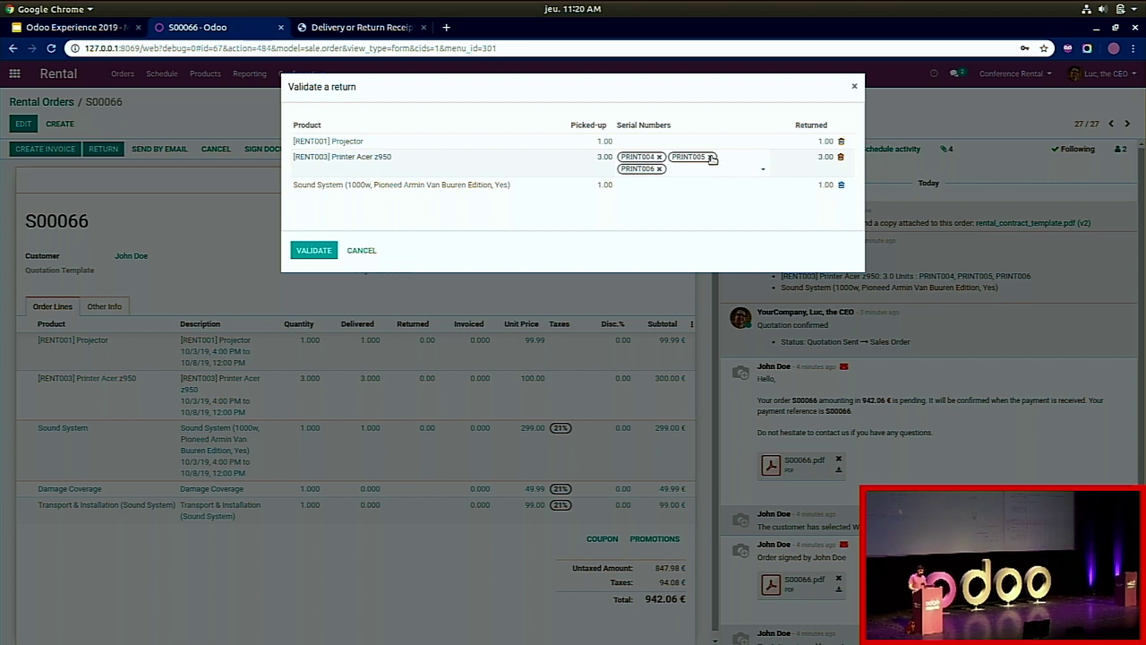
left_click(710, 158)
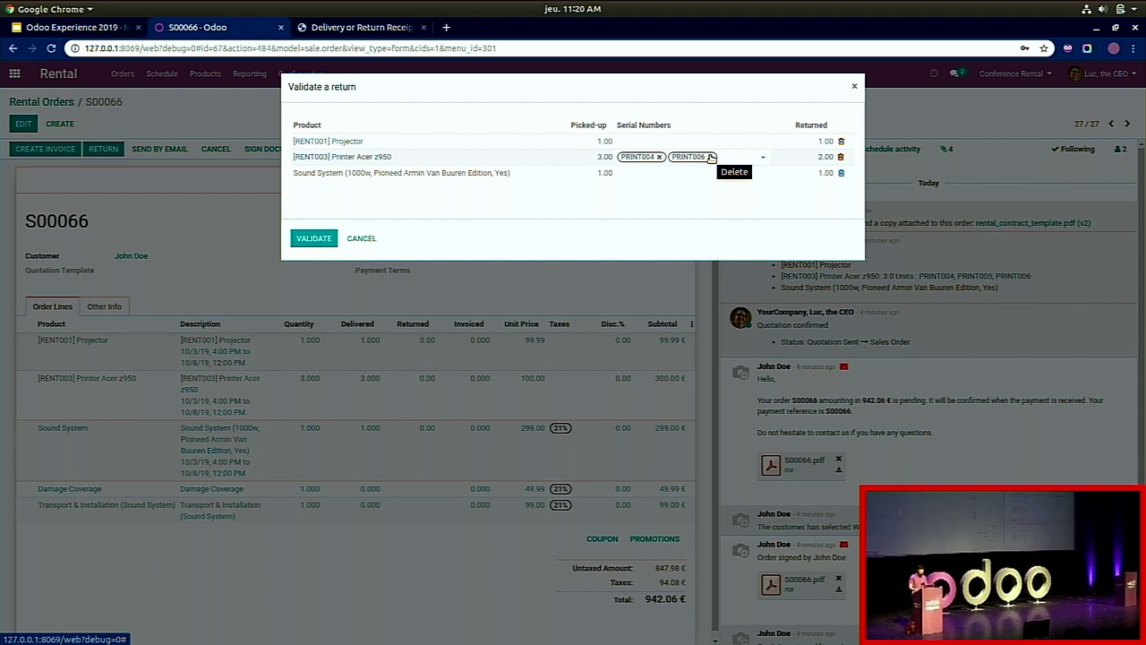
left_click(729, 159)
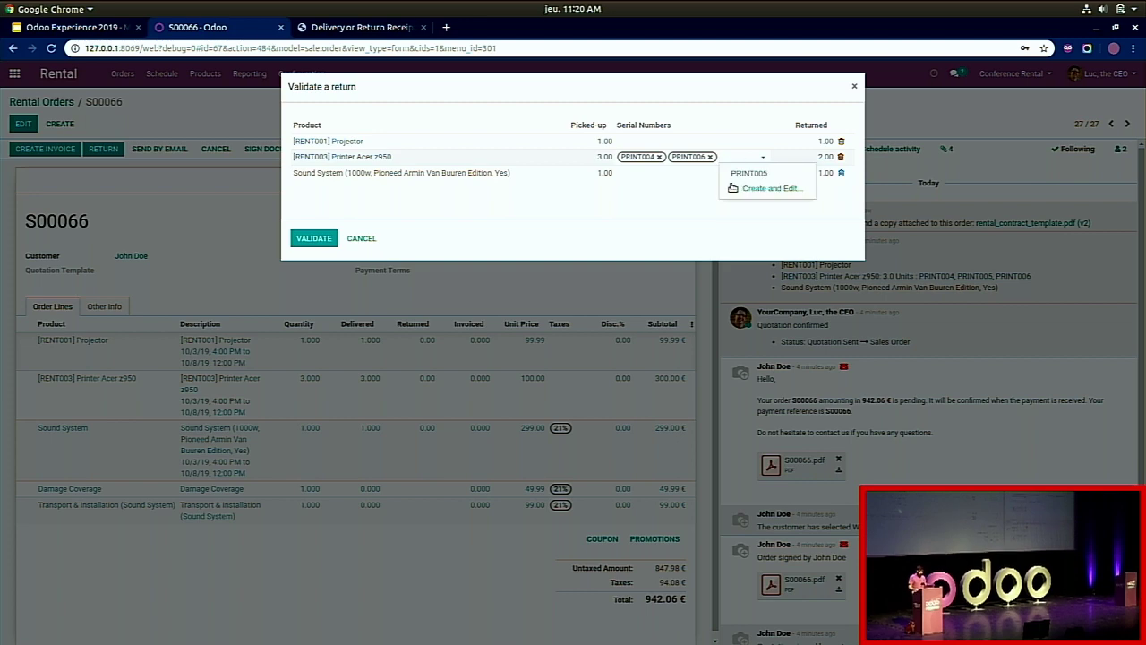
left_click(737, 174)
left_click(314, 251)
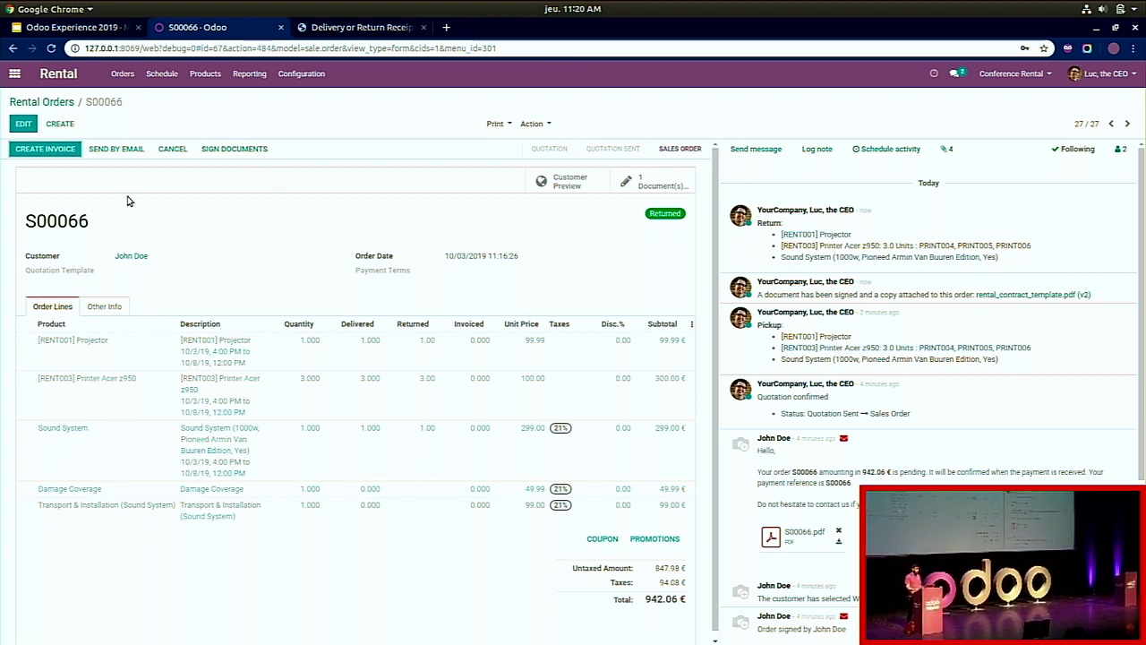
Step: Create a regular invoice from the returned rental order, post it and go back to the order
left_click(47, 151)
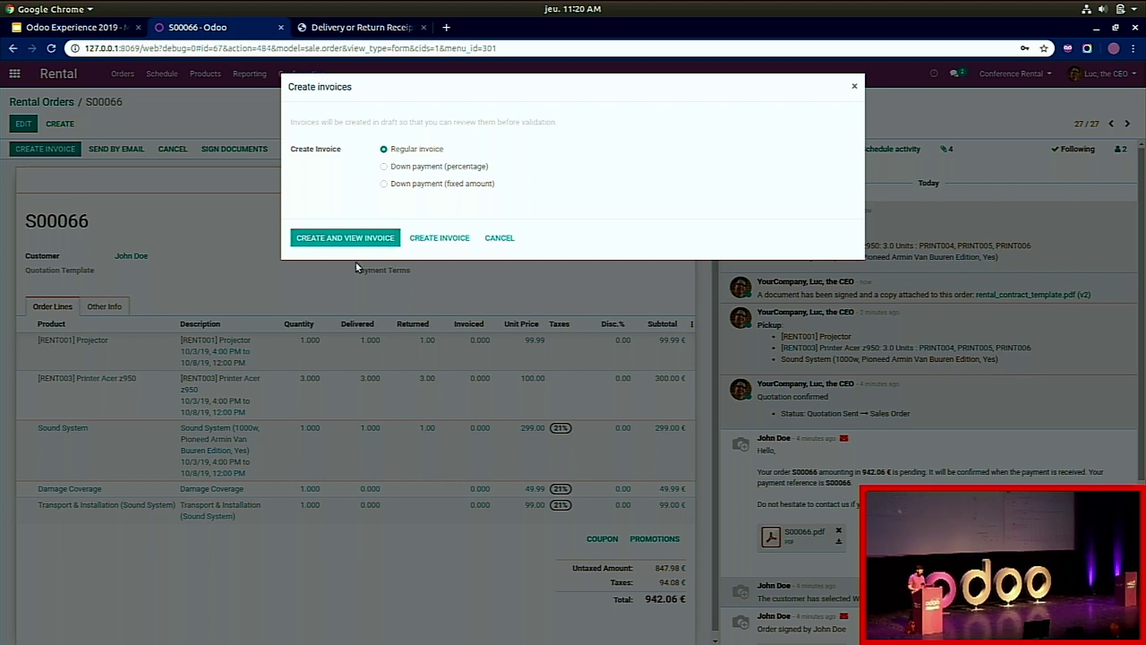
left_click(360, 238)
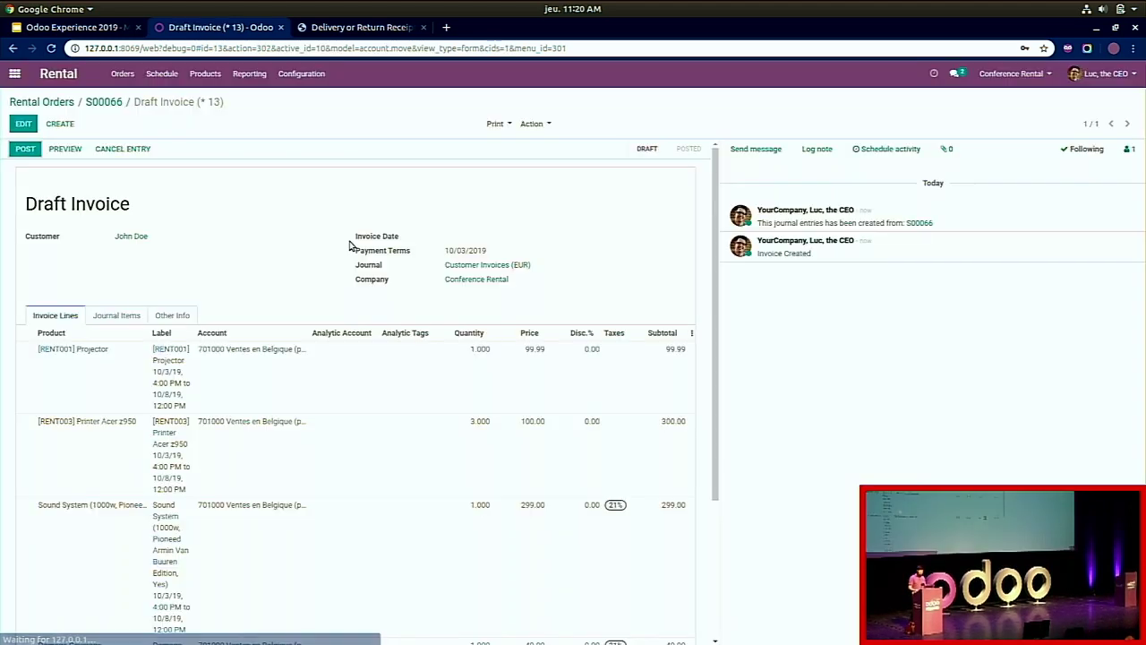
left_click(25, 151)
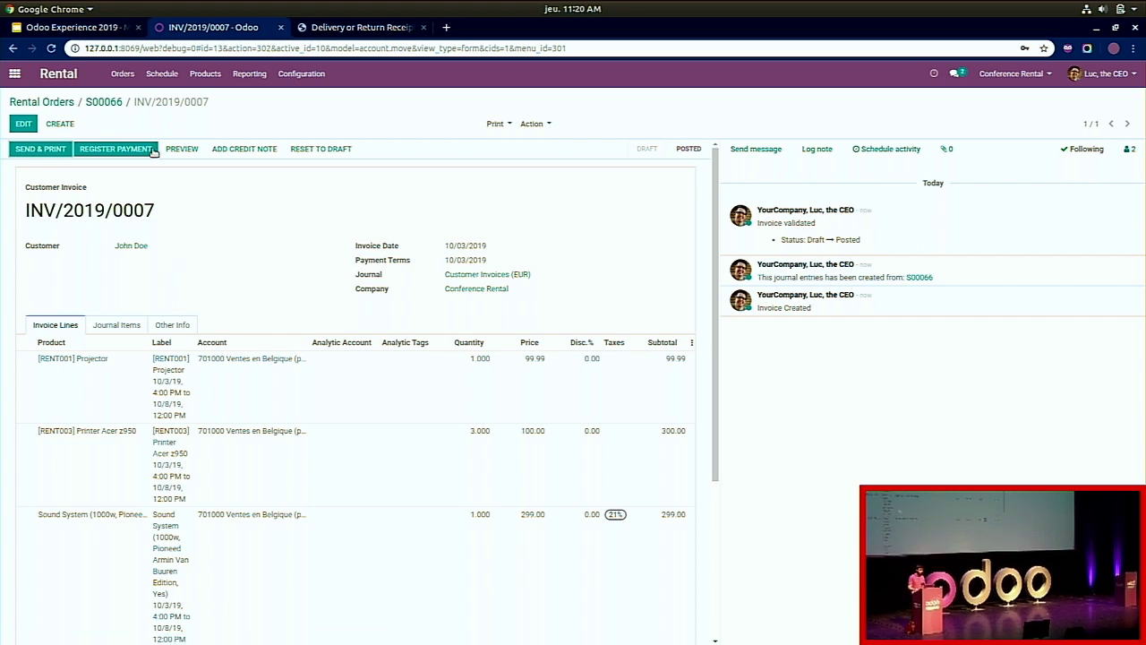
left_click(106, 103)
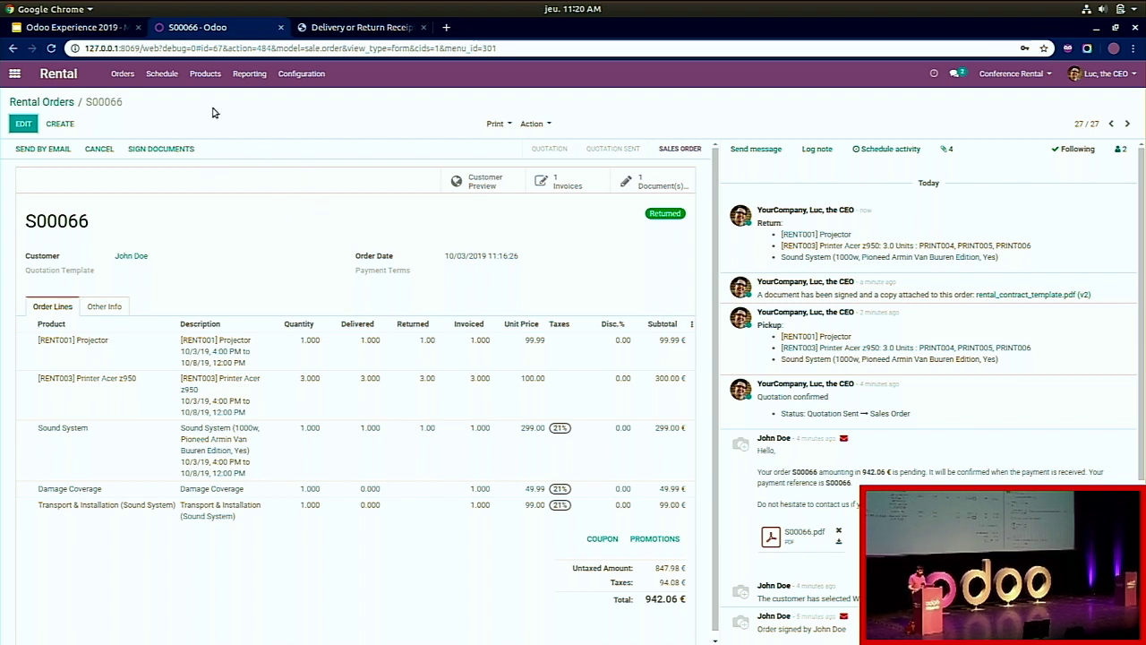
Step: Switch to Google Slides, present the Pickup/Return bullet slide, and return to the rental order in Odoo
left_click(90, 27)
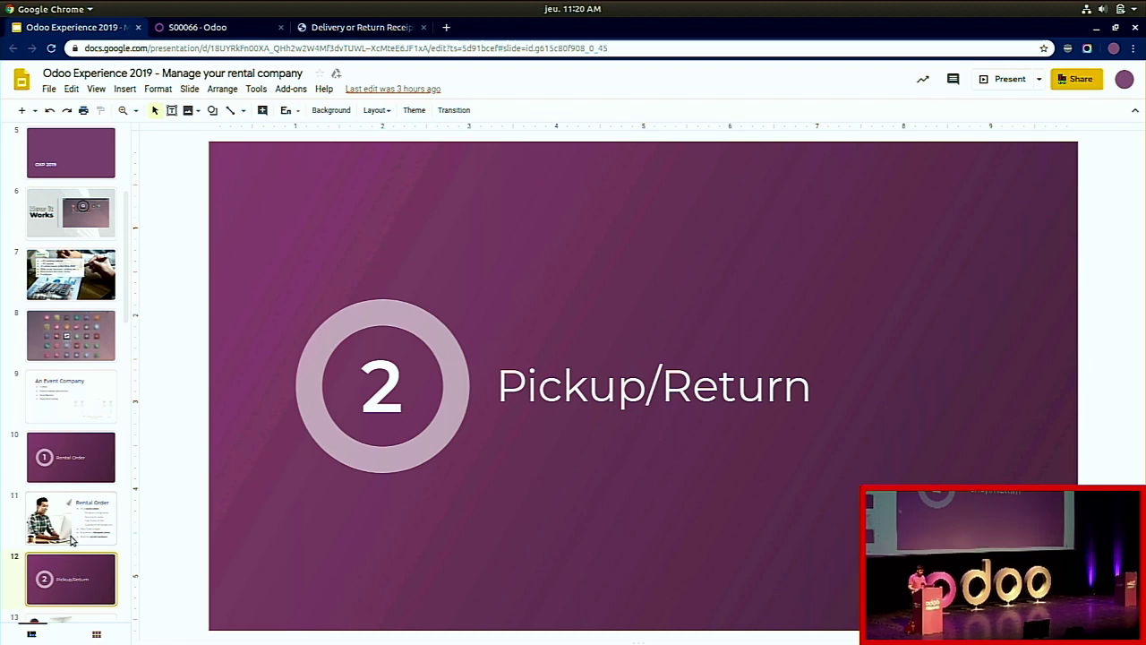
scroll(71, 538, "down", 1)
key("Down")
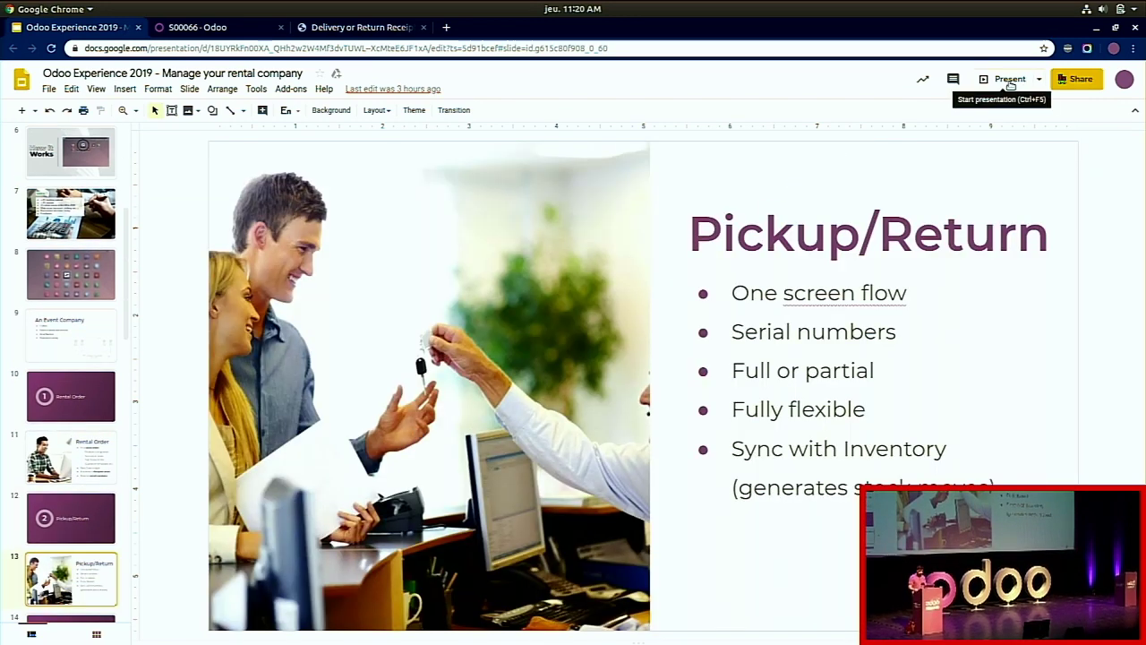
left_click(1010, 80)
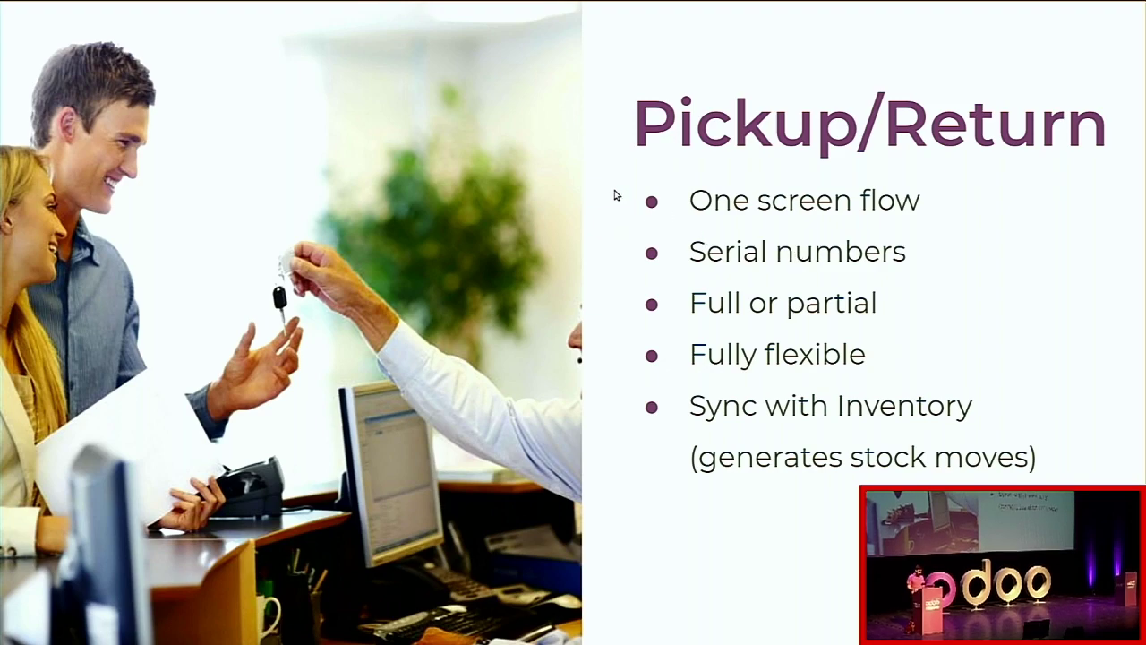
key("Escape")
left_click(183, 29)
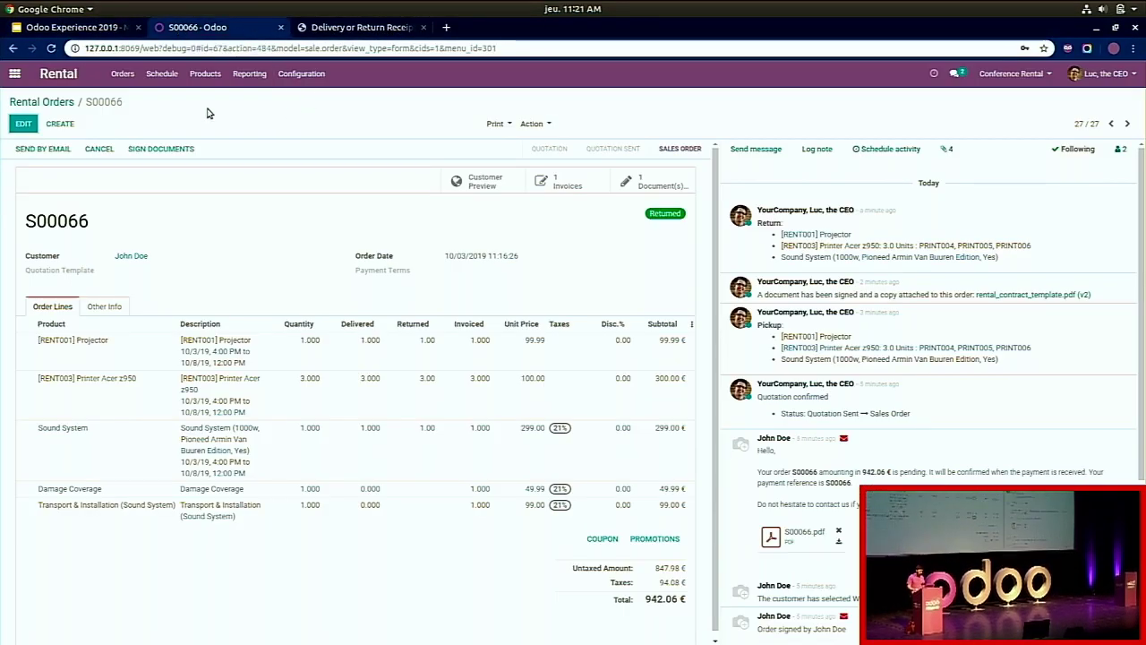
Step: Open Wood Corner's picked-up 24.20 € rental order and validate the late return of one Speaker Test
left_click(52, 103)
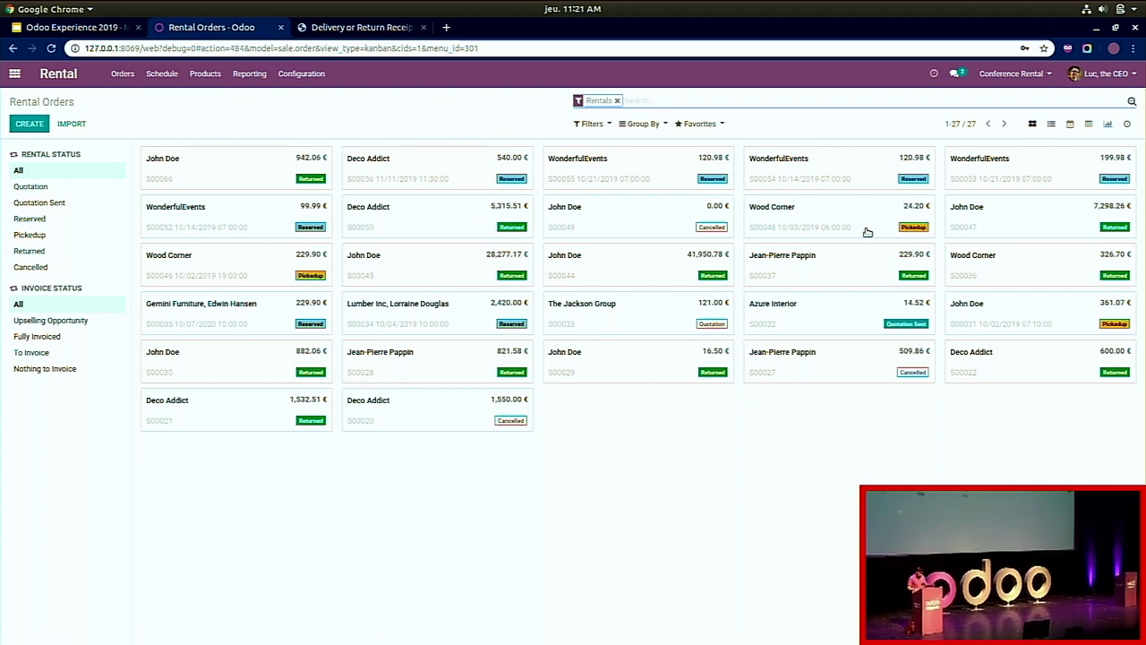
left_click(828, 213)
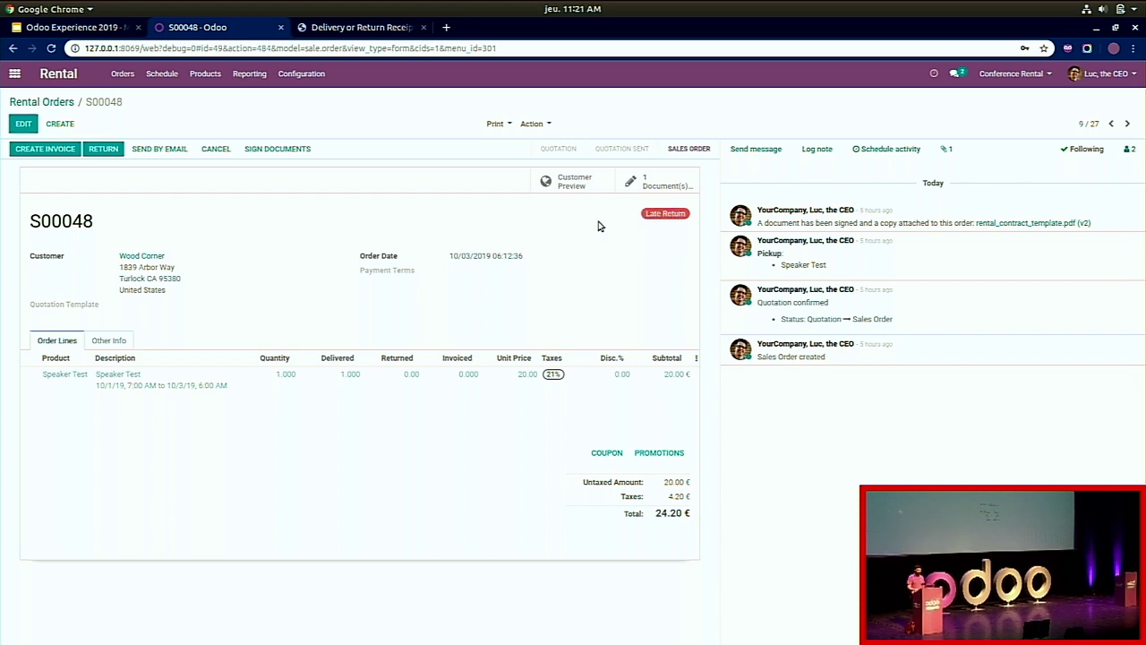
left_click(100, 150)
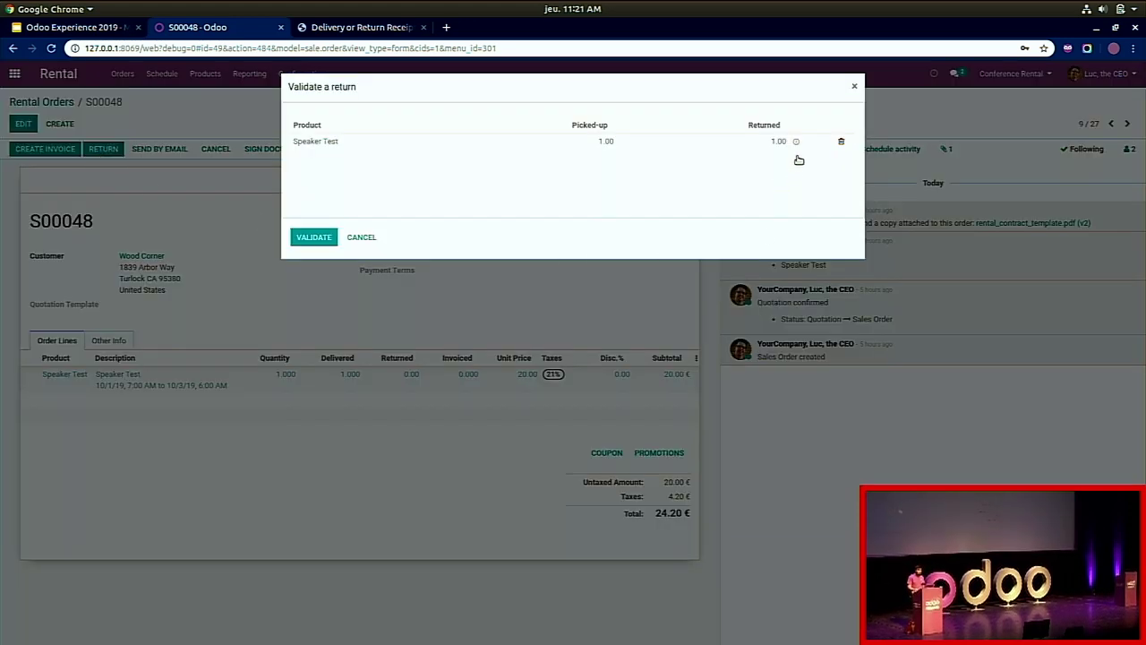
mouse_move(796, 147)
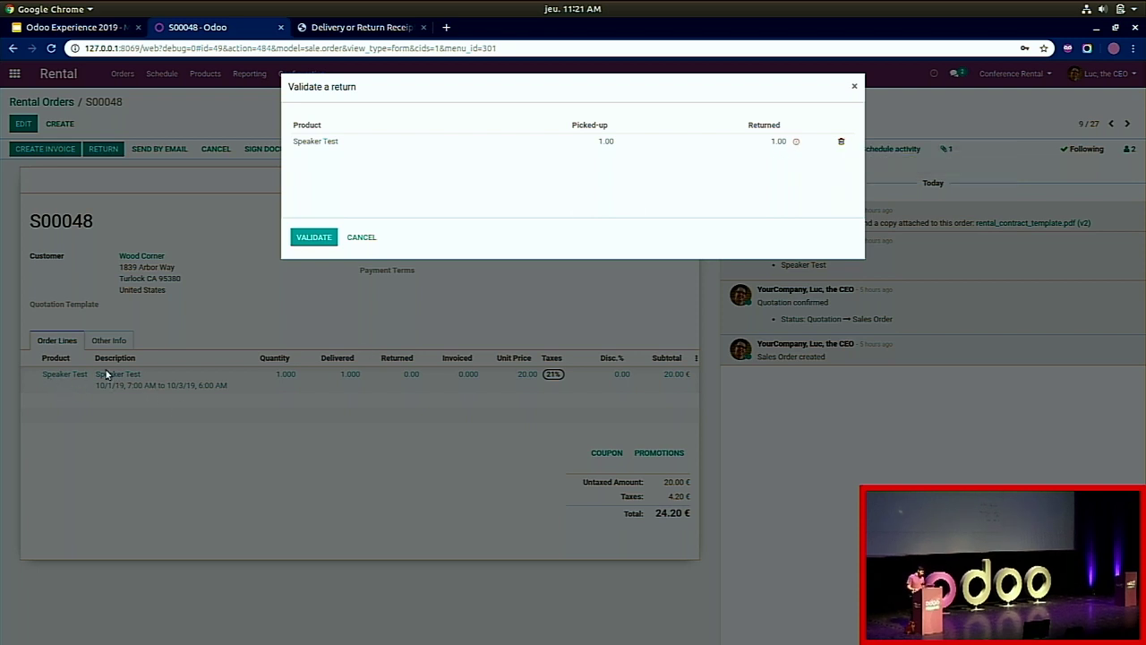
left_click(309, 242)
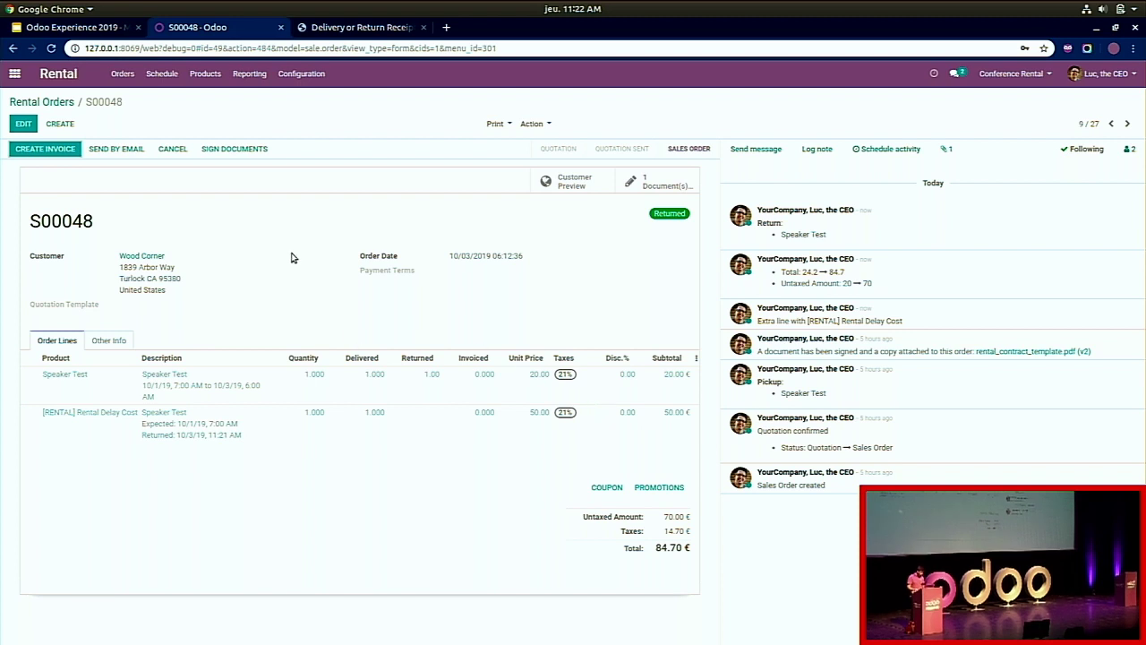
left_click(55, 148)
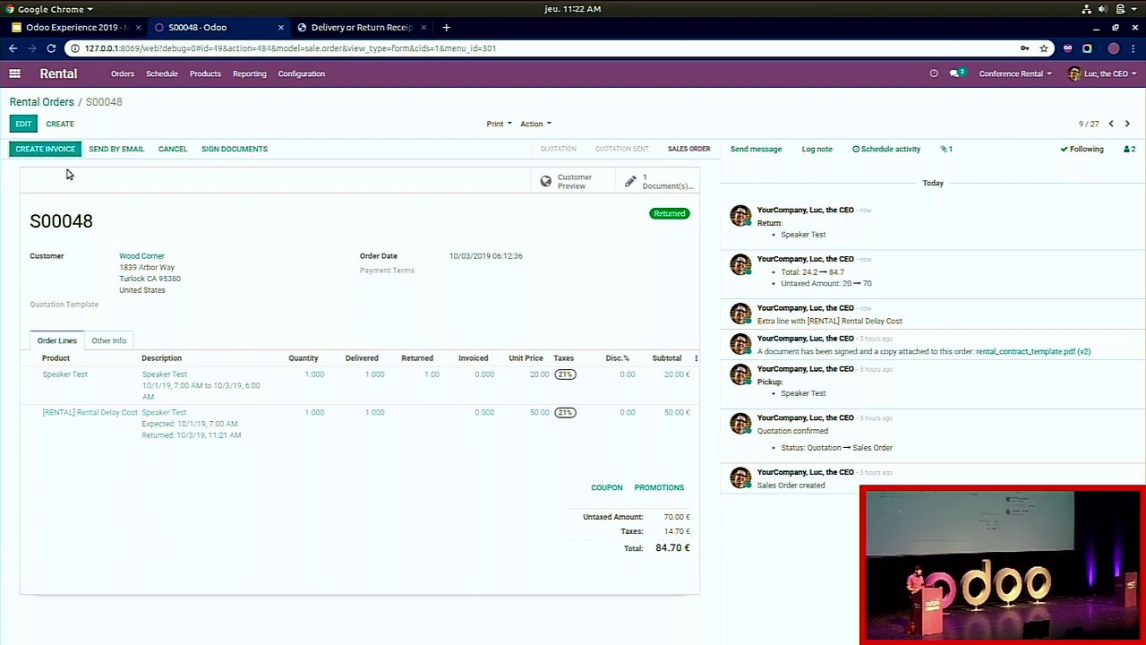
Step: Switch to Google Slides, show the Gantt Planning section slide, and return to Wood Corner's order in Odoo
left_click(88, 29)
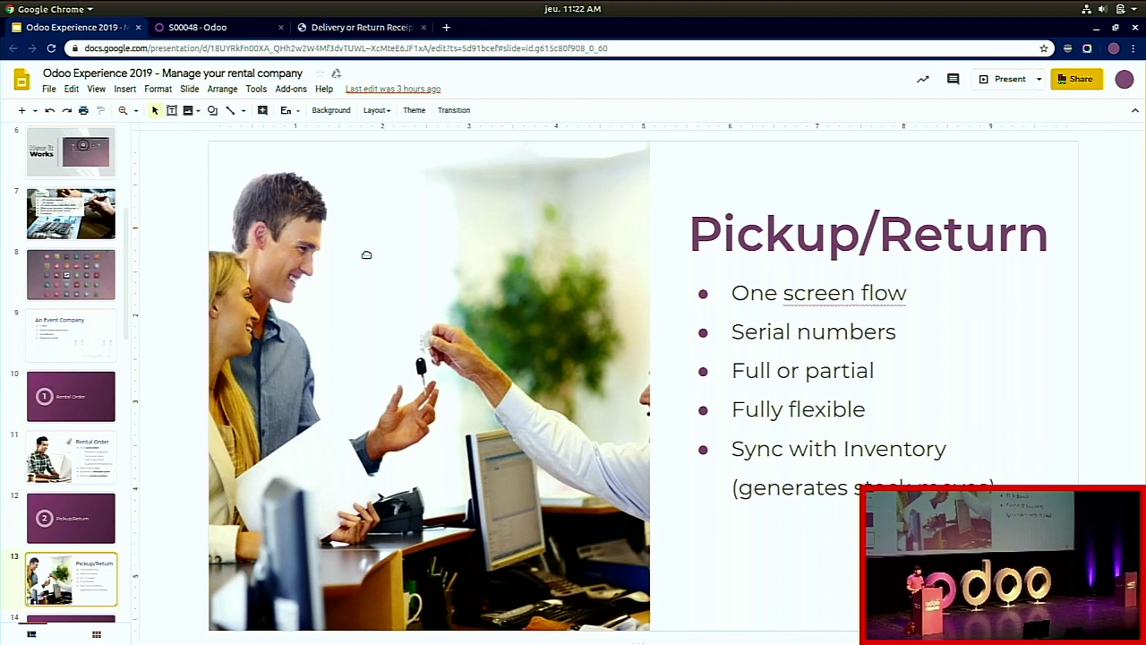
scroll(89, 403, "down", 3)
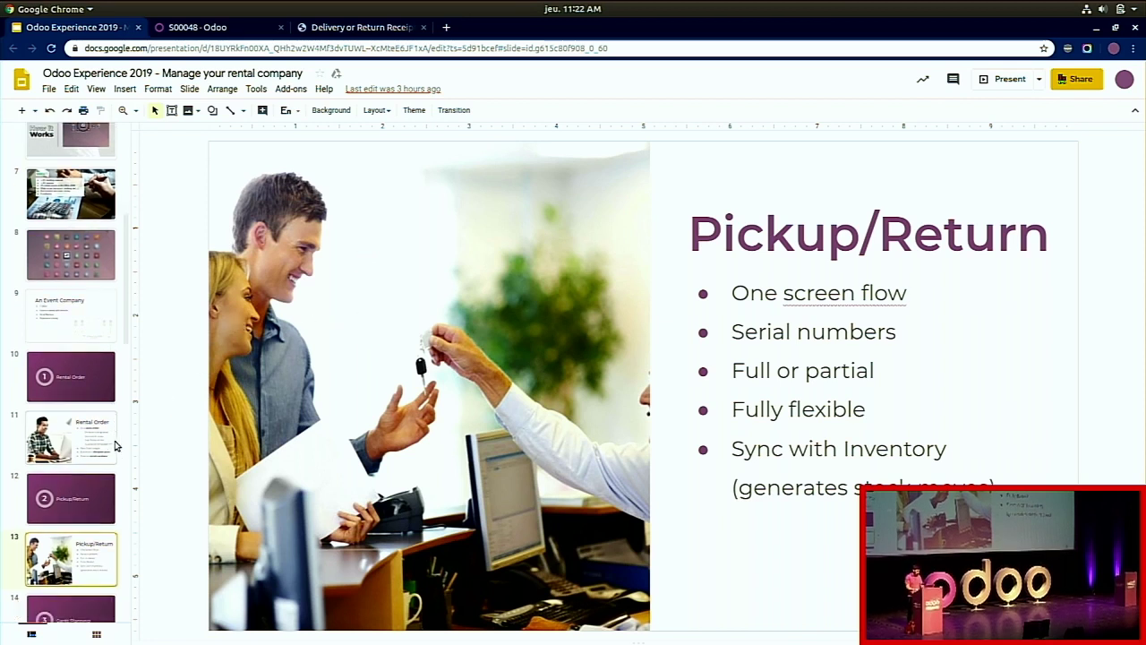
left_click(93, 475)
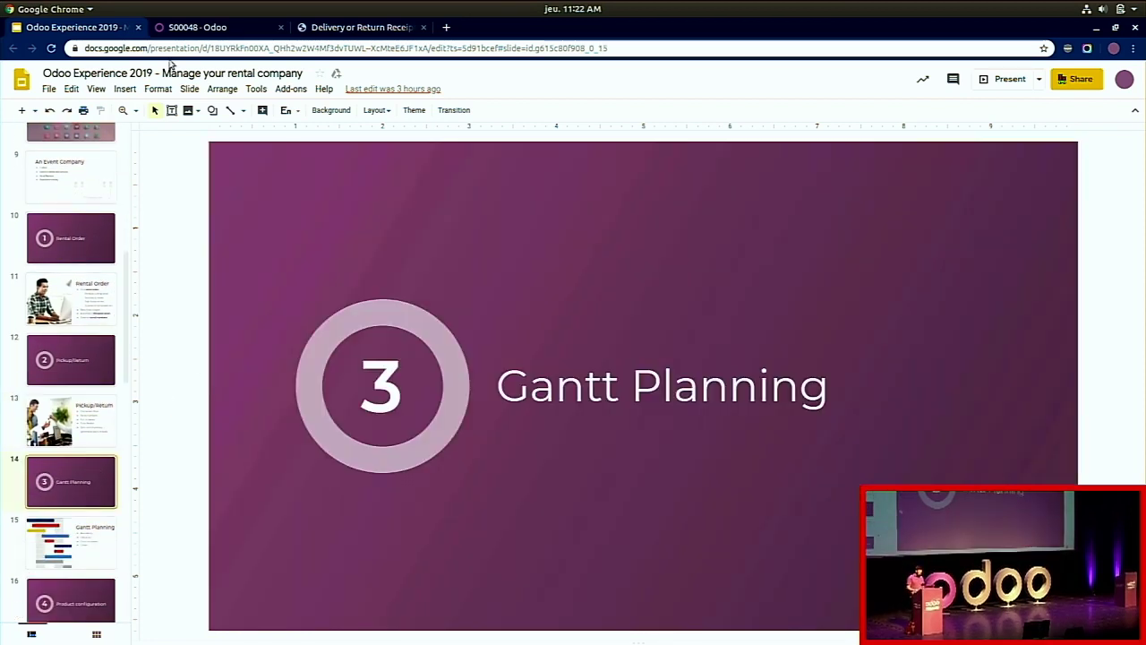
left_click(194, 27)
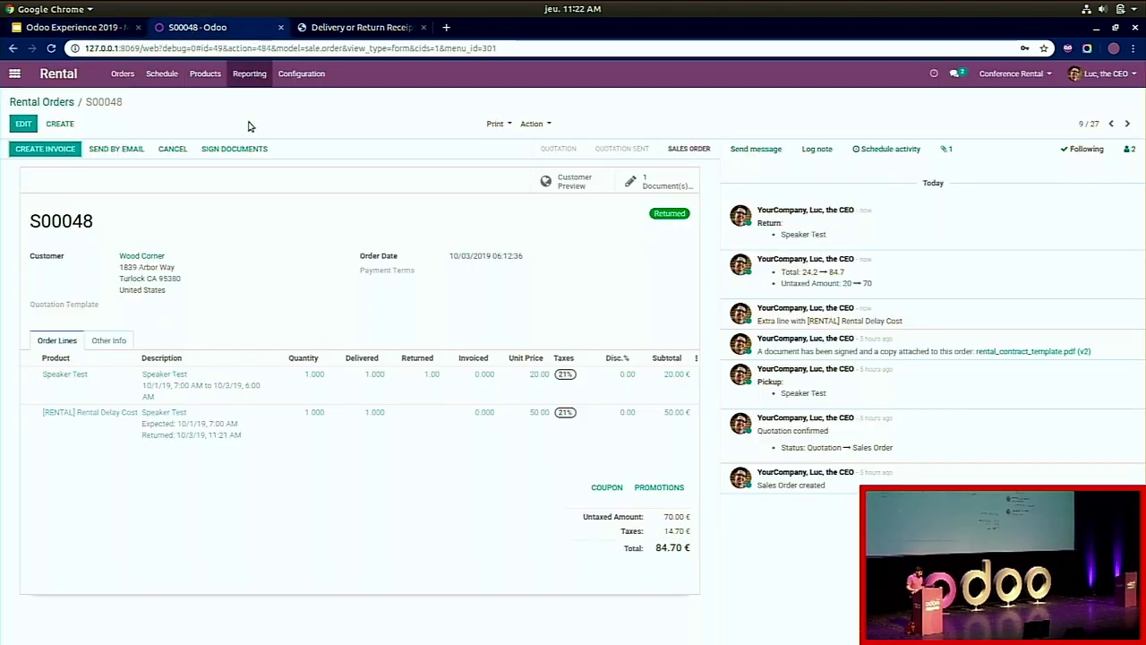
Step: Open the rental schedule and group it by Product Category, Product and Serial Number
left_click(157, 76)
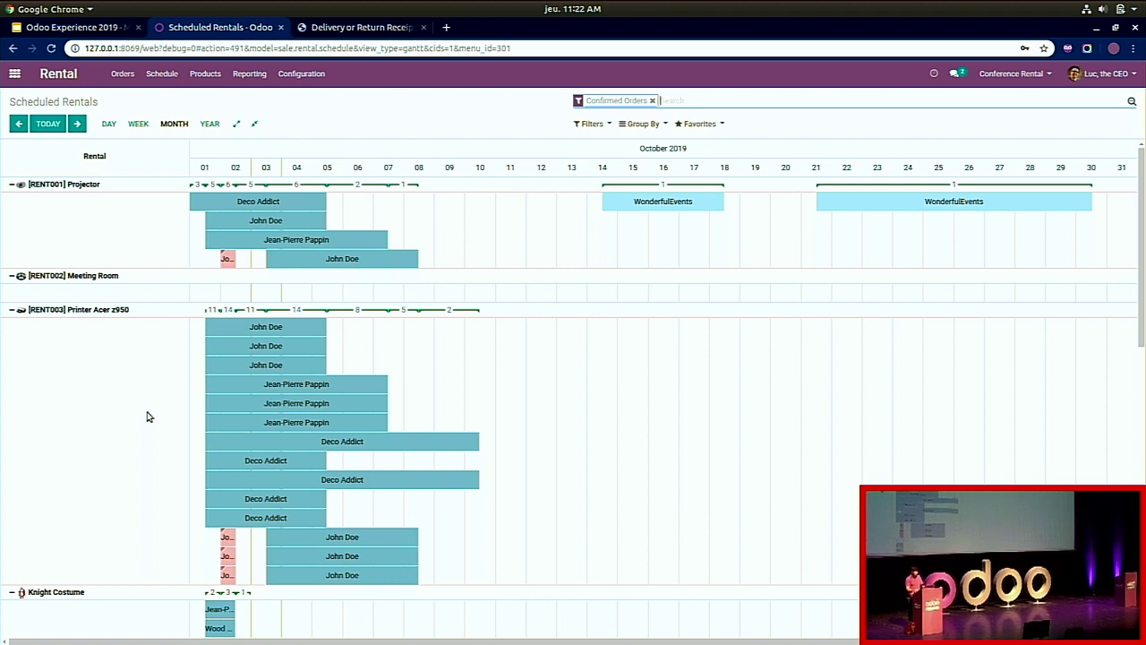
scroll(149, 417, "down", 2)
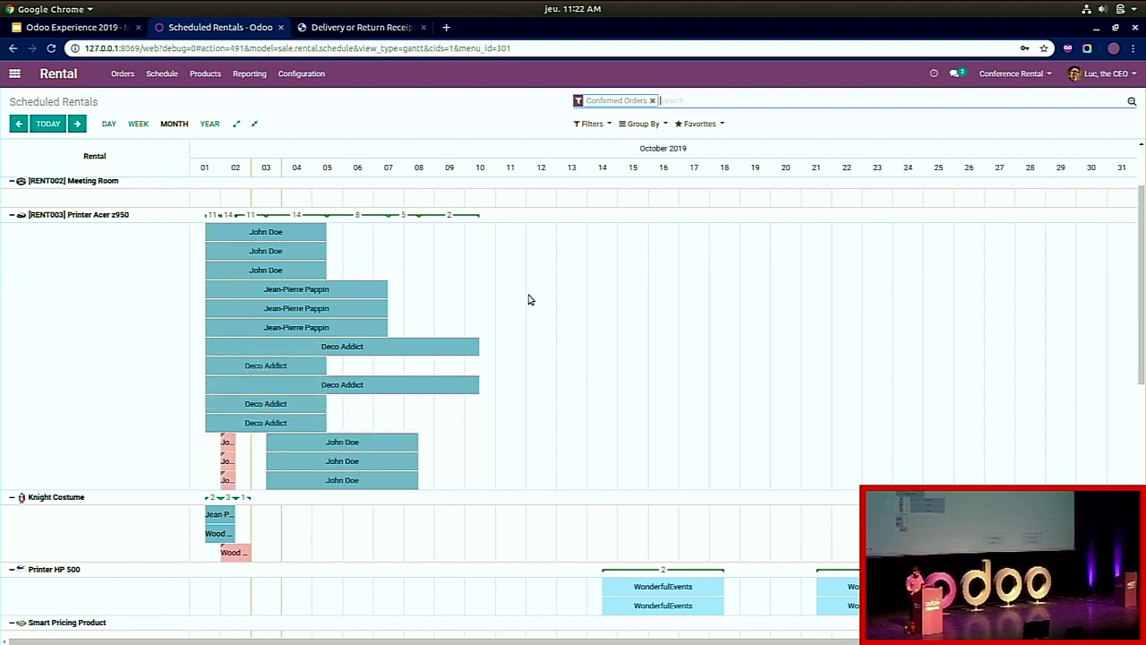
left_click(637, 125)
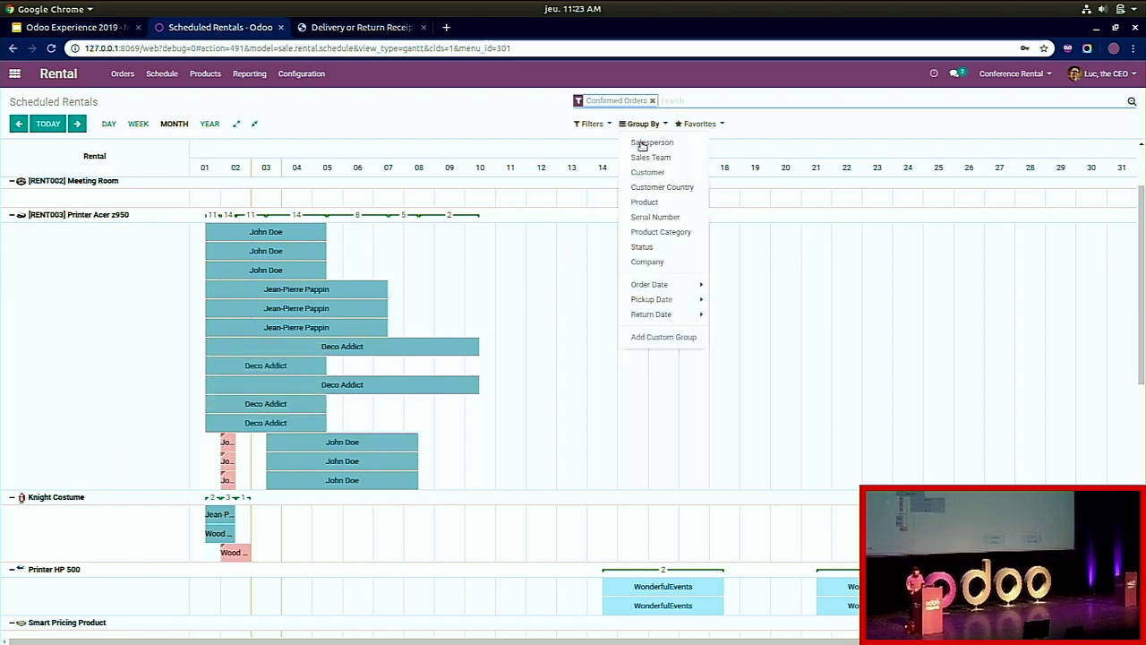
left_click(663, 234)
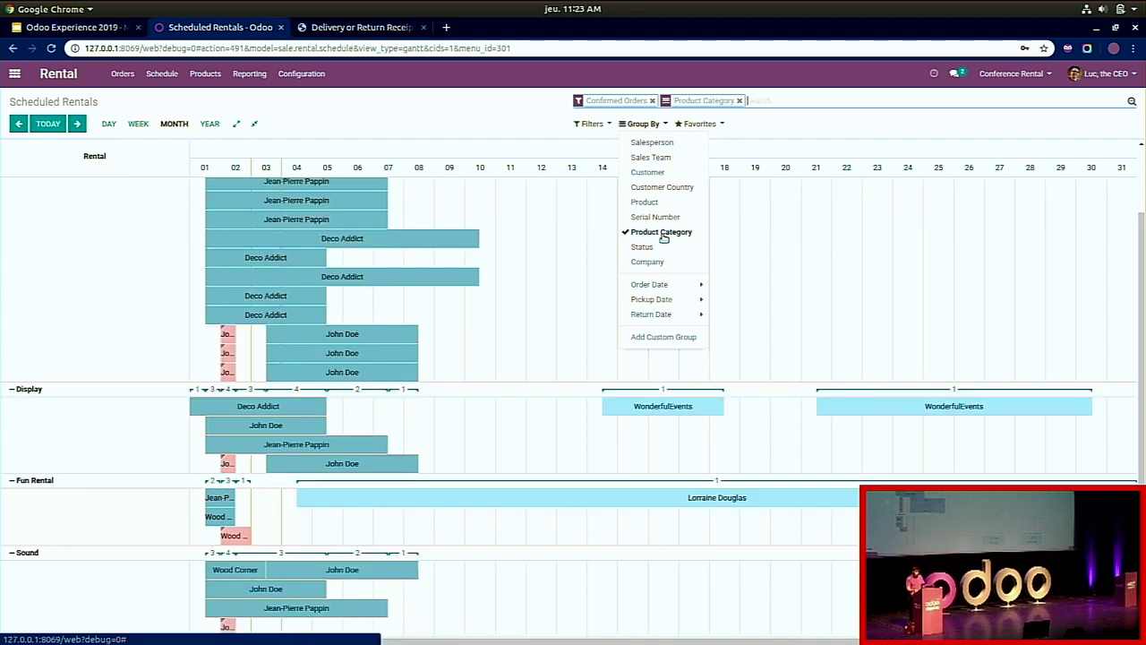
left_click(666, 204)
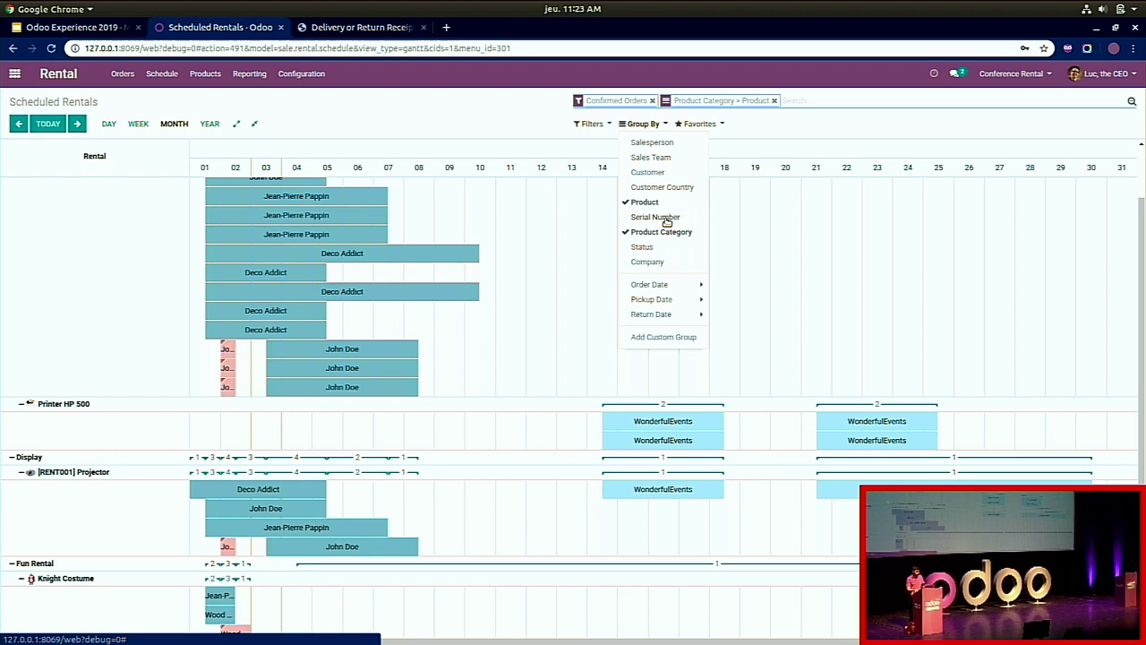
left_click(667, 219)
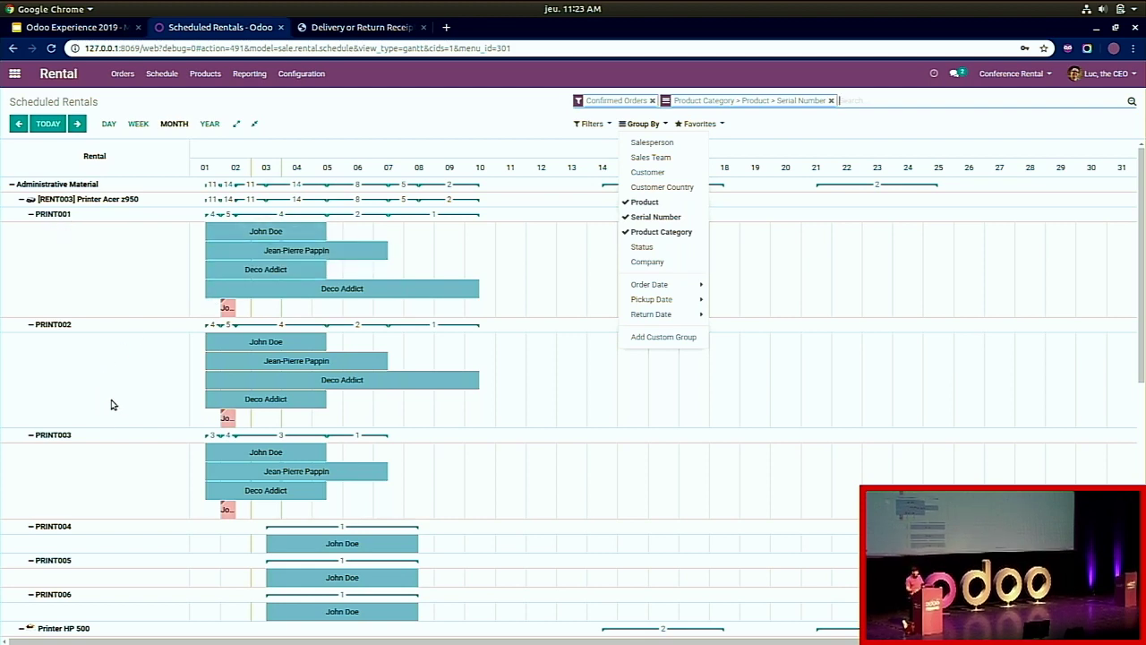
Step: Examine the bookings per serial number and one booking's details, and collapse and re-expand all groups of the schedule
scroll(106, 412, "down", 3)
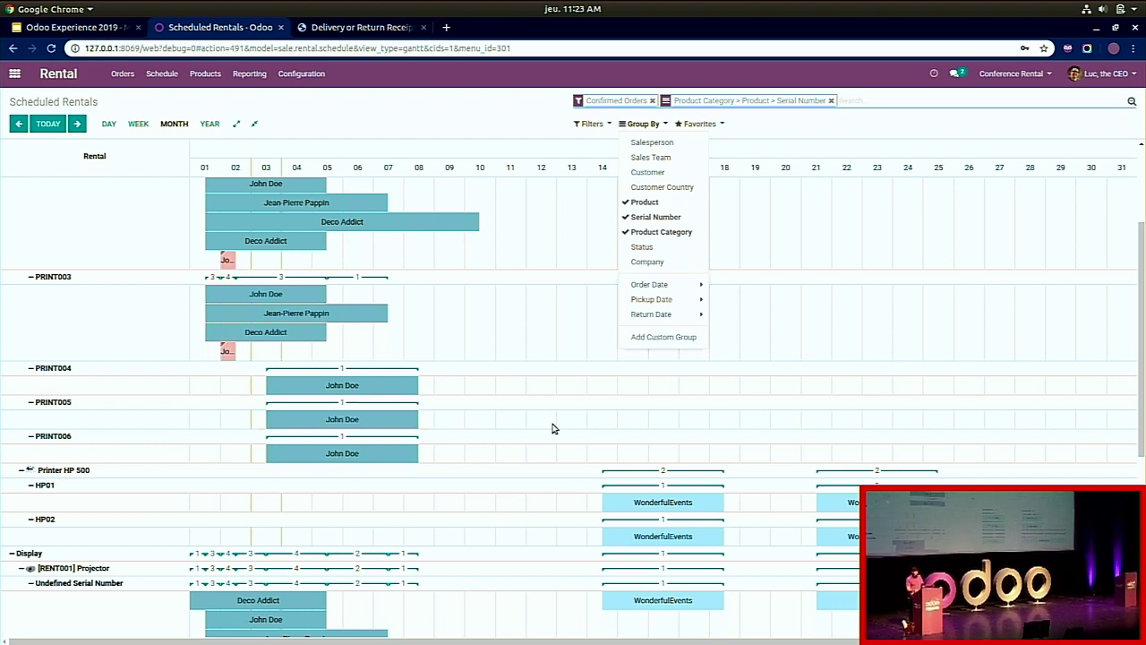
mouse_move(227, 261)
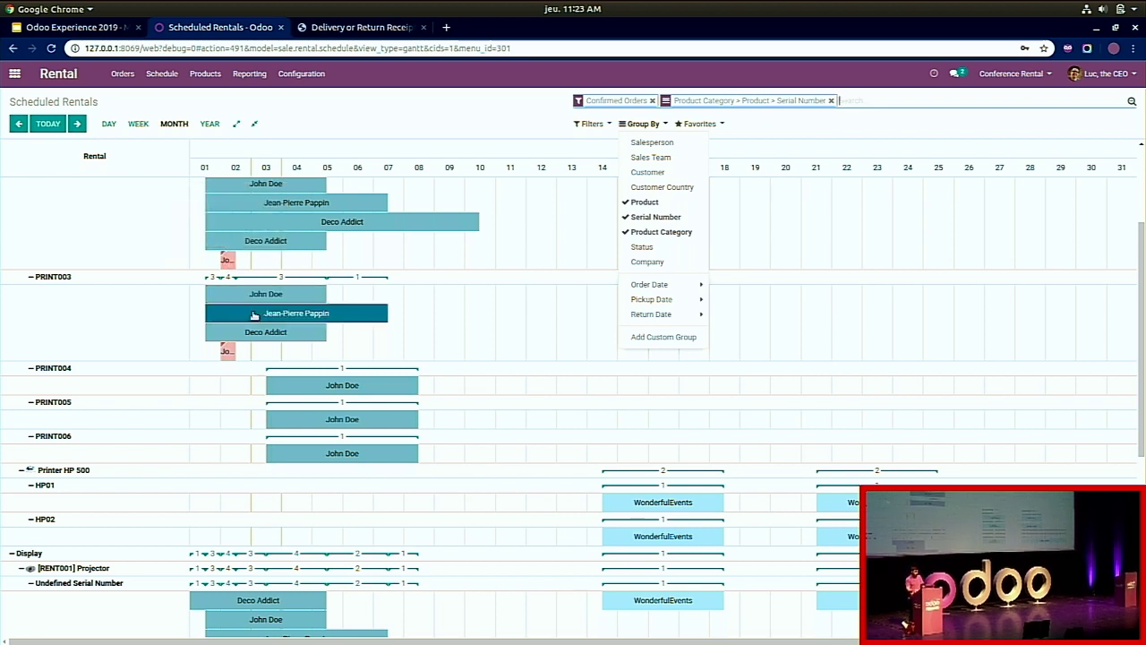
mouse_move(254, 314)
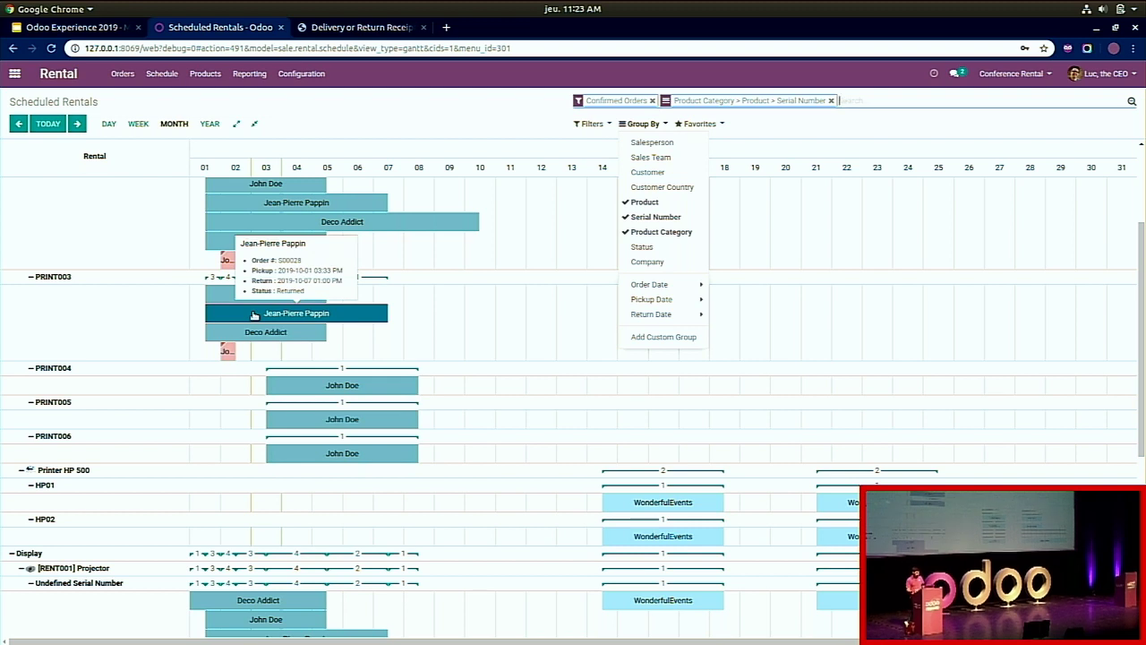
mouse_move(639, 509)
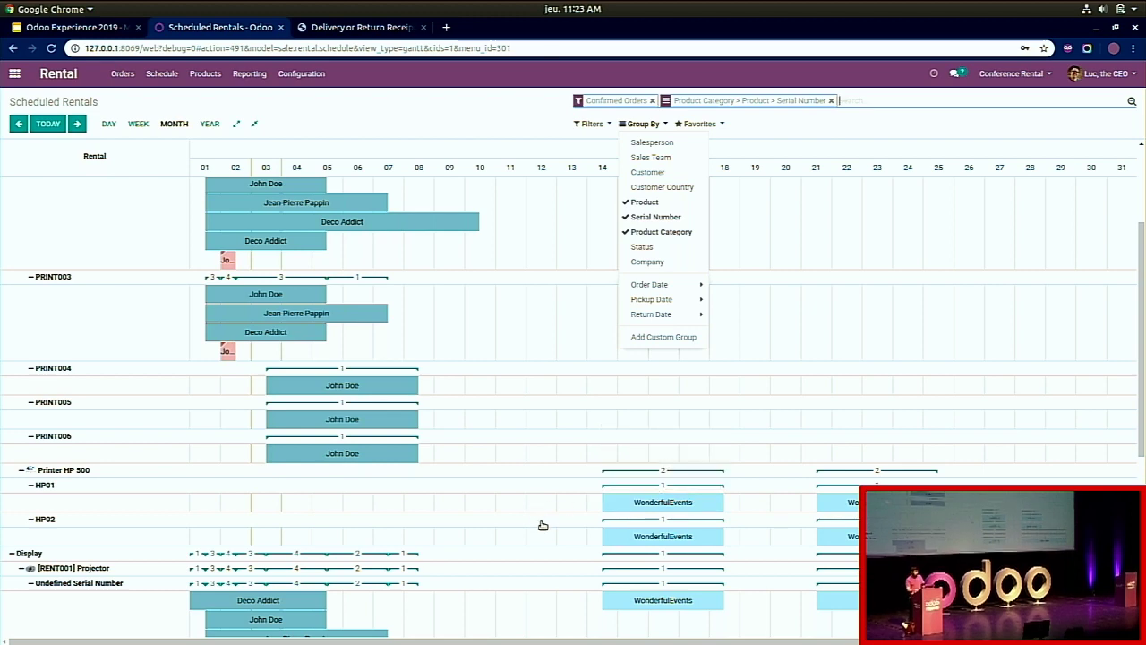
scroll(526, 445, "down", 3)
scroll(526, 447, "down", 3)
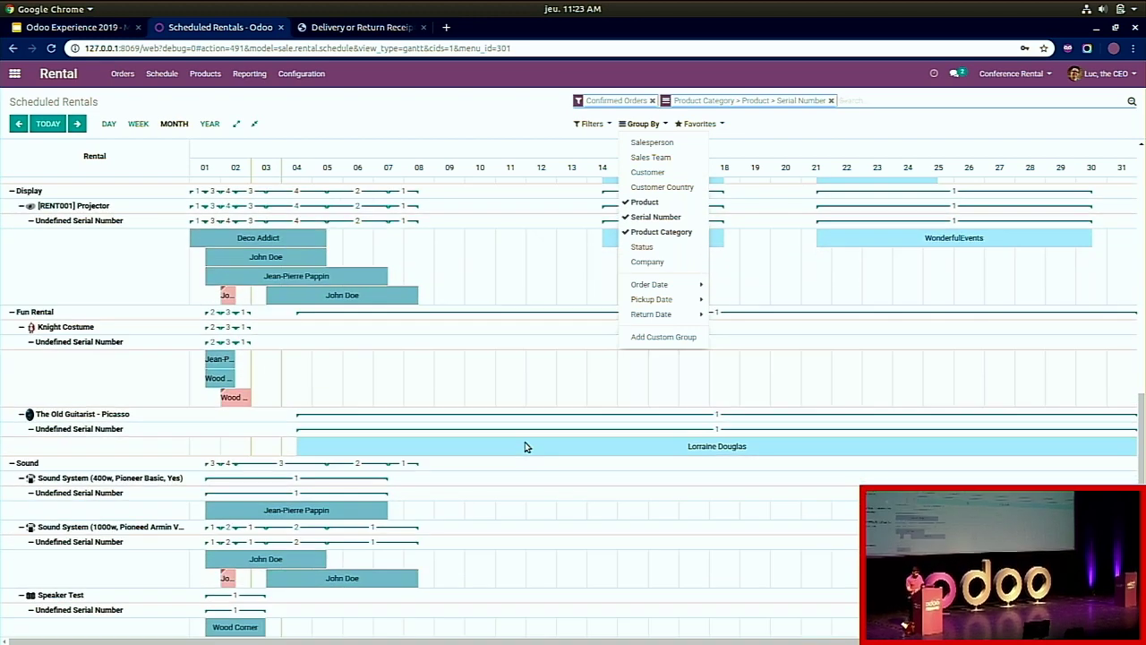
mouse_move(501, 453)
scroll(499, 453, "up", 5)
scroll(500, 453, "up", 3)
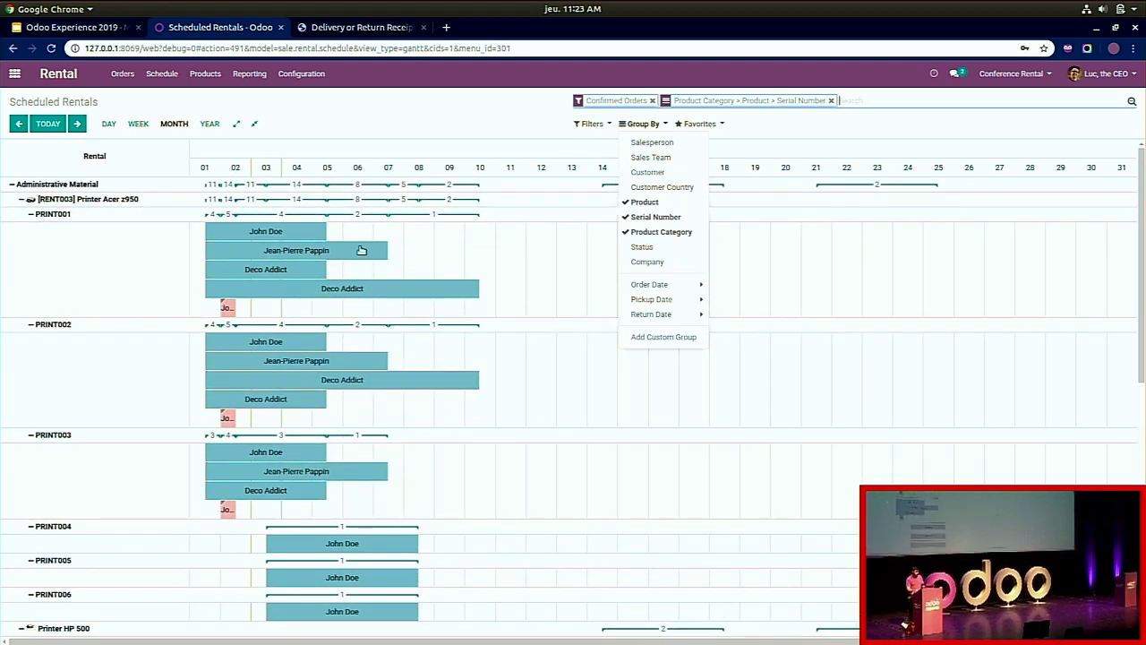
left_click(254, 125)
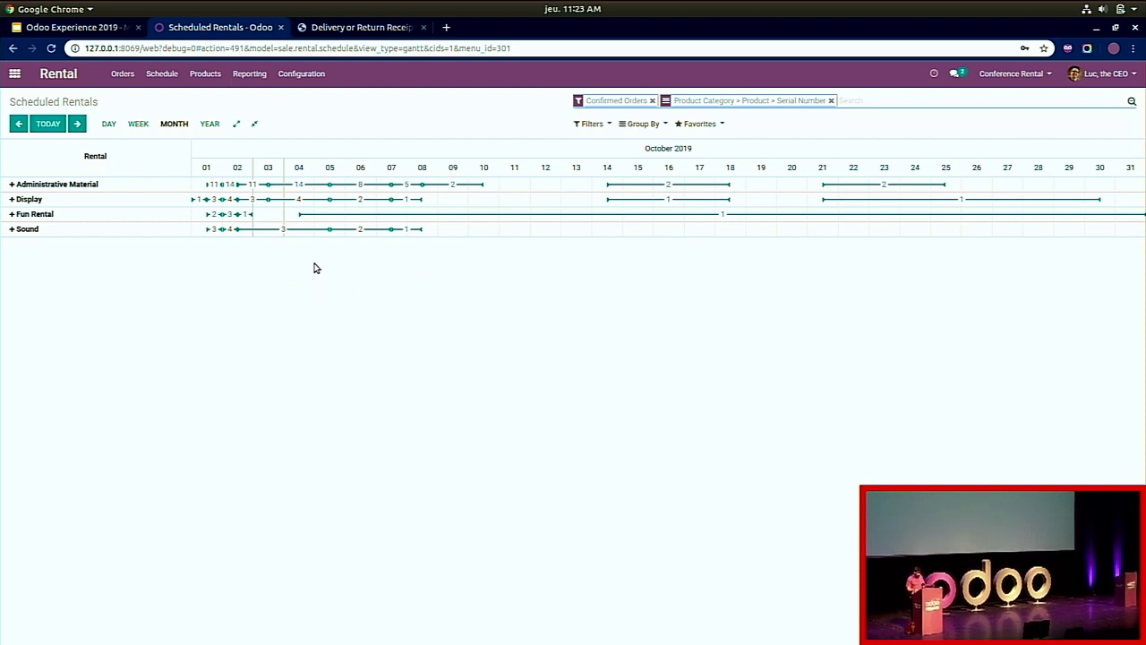
left_click(237, 124)
Step: Open the rental order behind the PRINT006 booking in the schedule and go back to the schedule
scroll(403, 388, "down", 5)
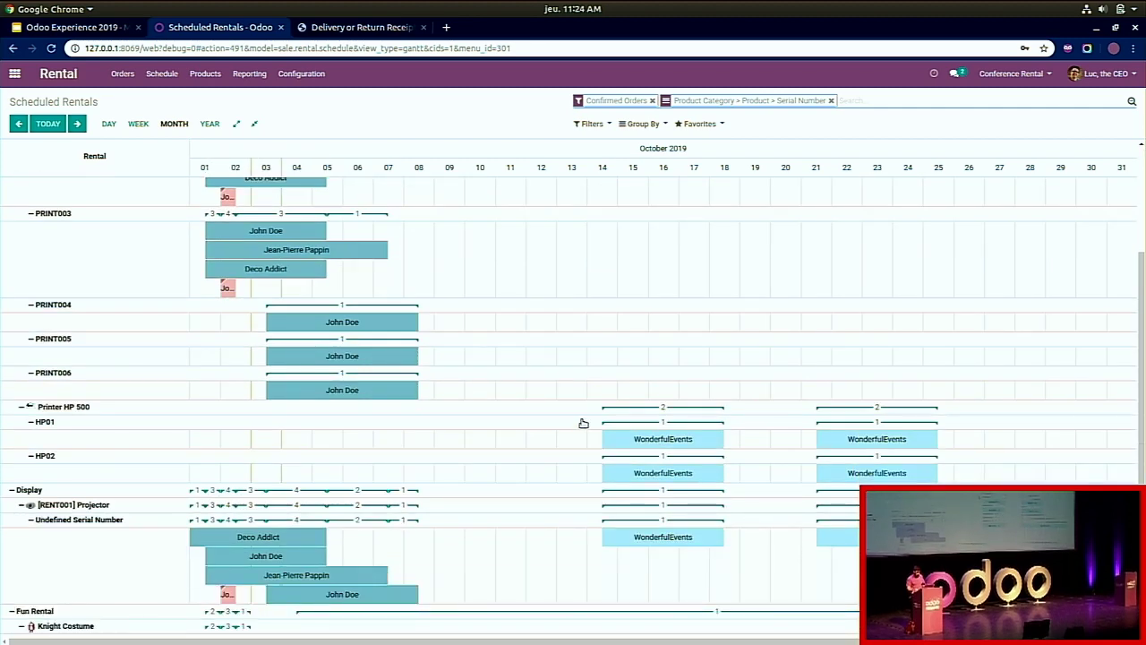
left_click(362, 394)
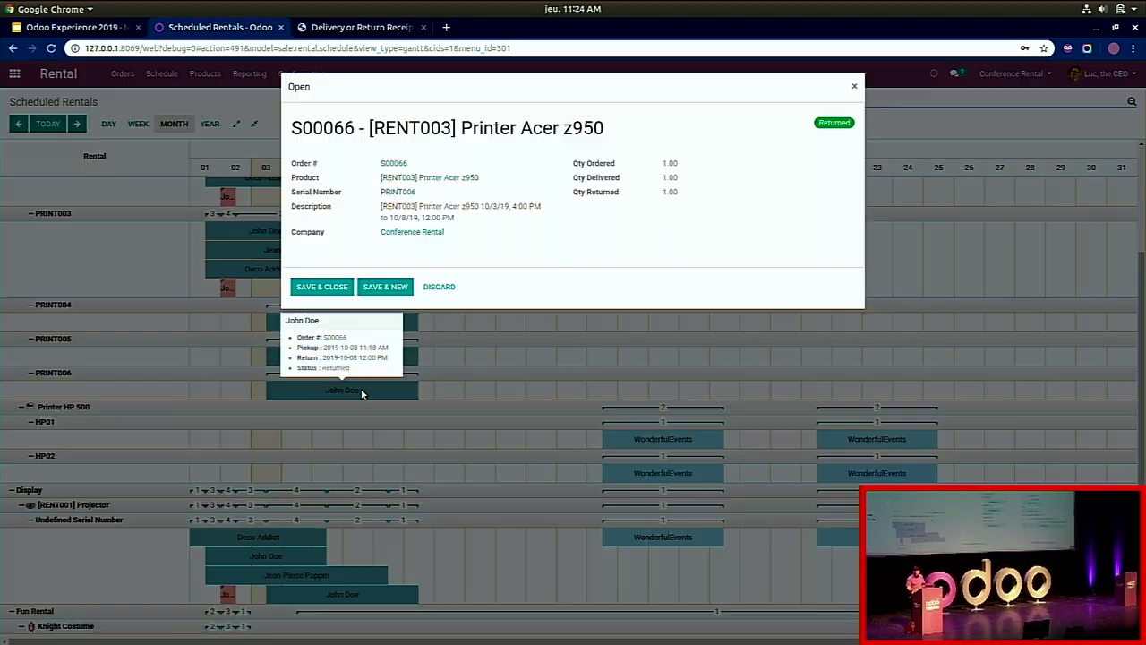
left_click(394, 164)
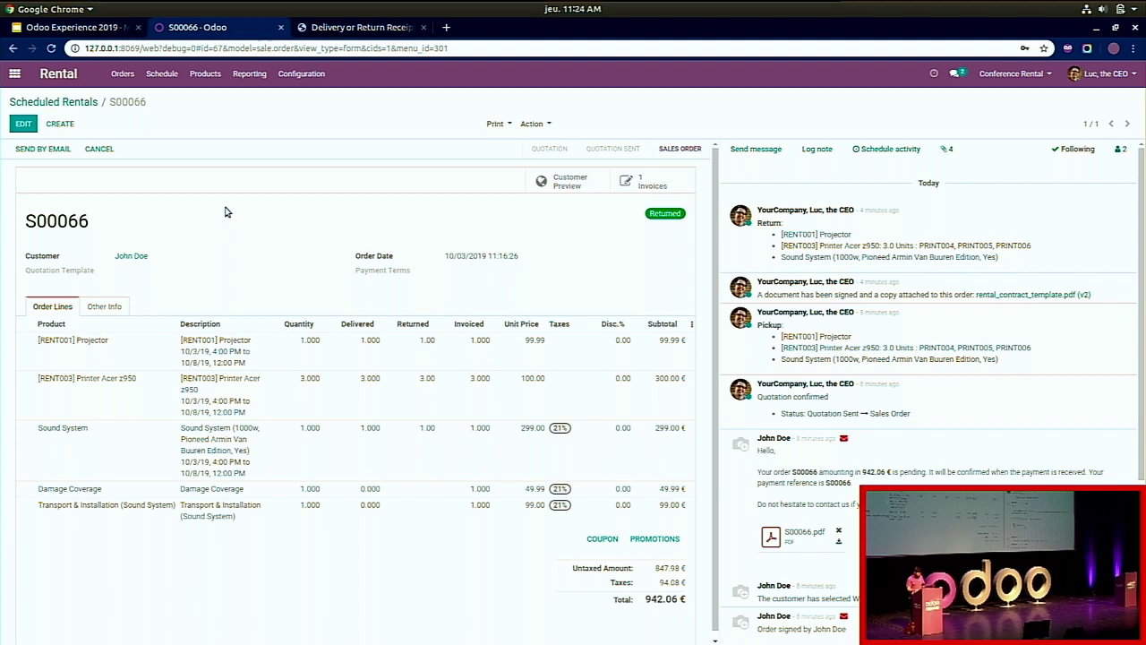
left_click(88, 104)
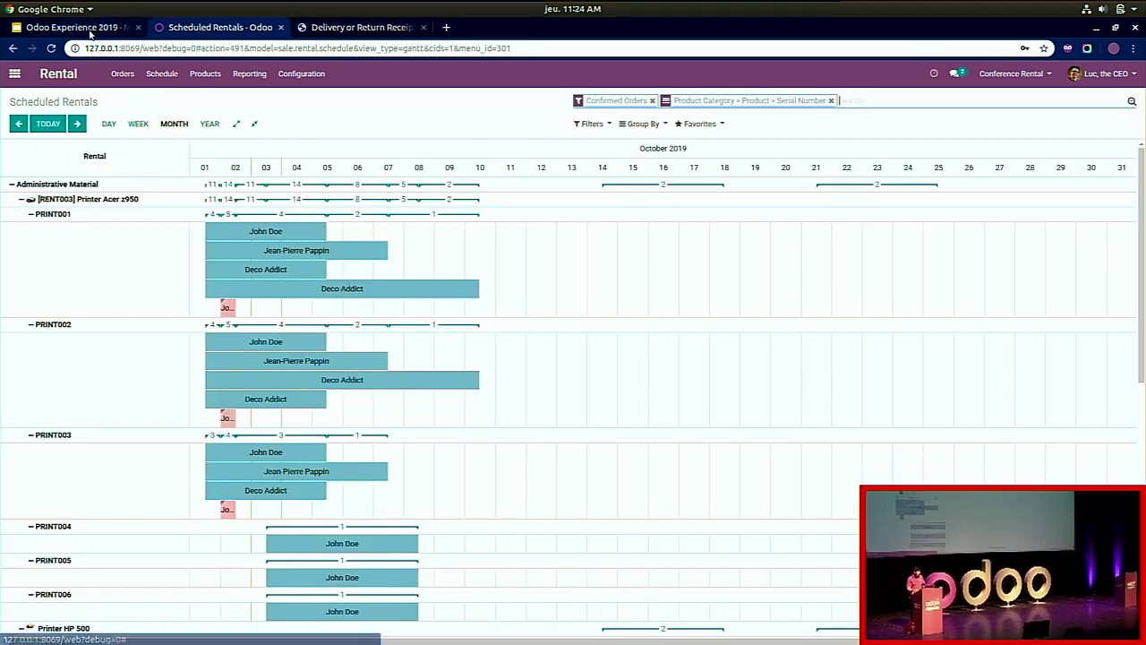
Step: Switch to Google Slides, present the Gantt Planning bullets and the Product configuration section slide, and end the presentation on the Products slide
left_click(72, 27)
left_click(72, 539)
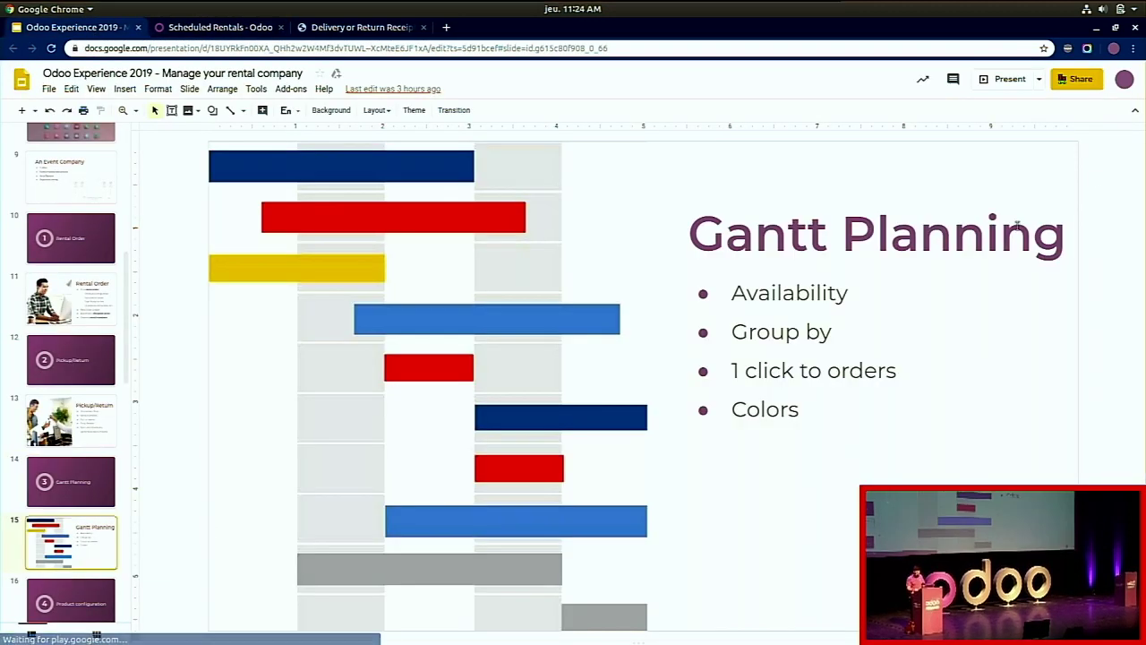
left_click(992, 84)
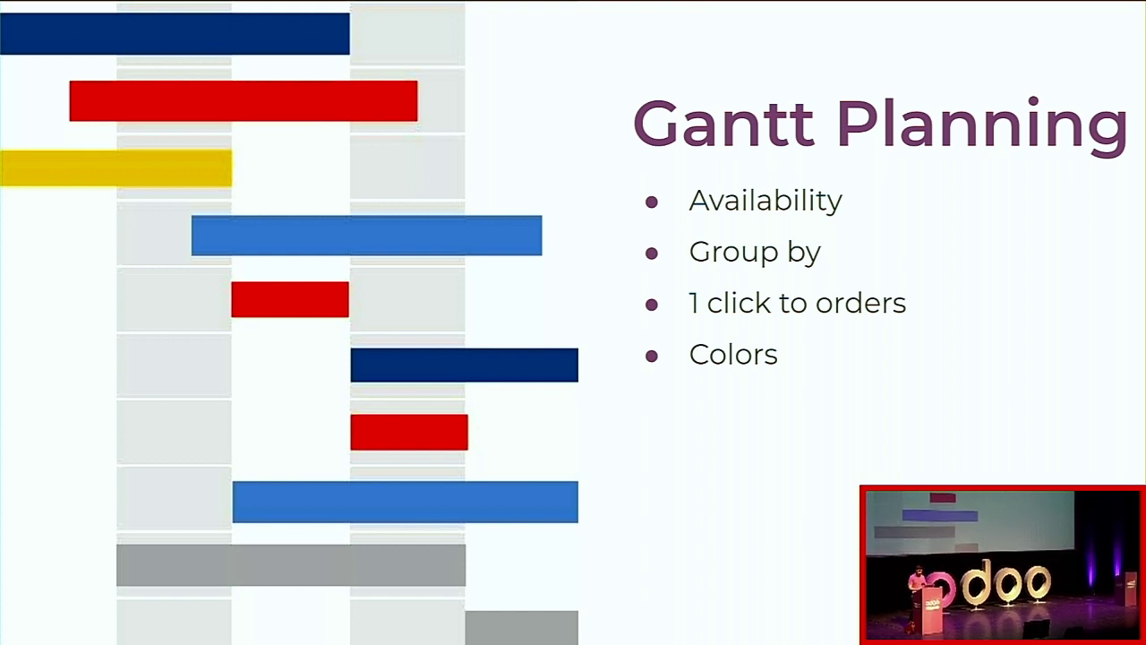
key("Right")
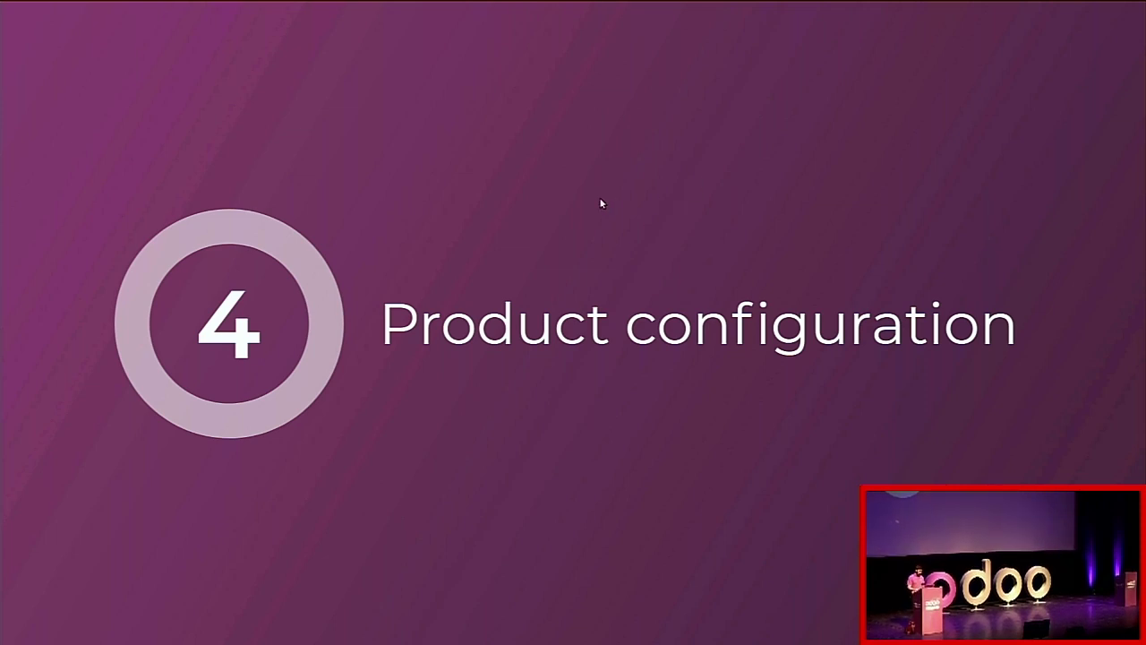
key("super")
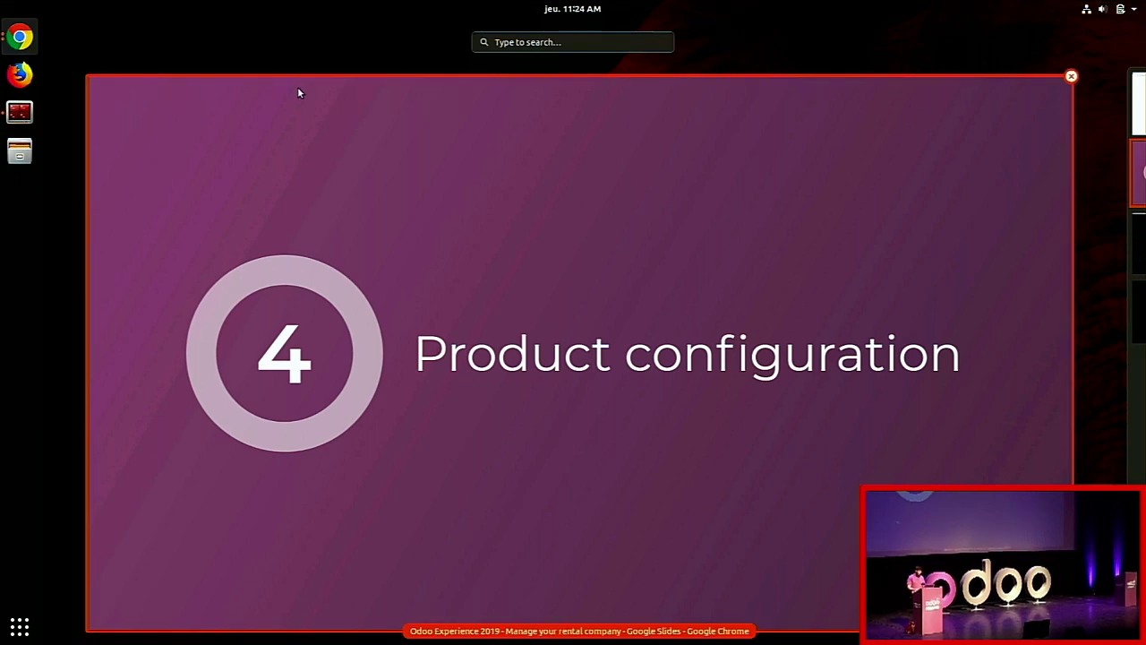
left_click(299, 92)
key("Right")
key("Escape")
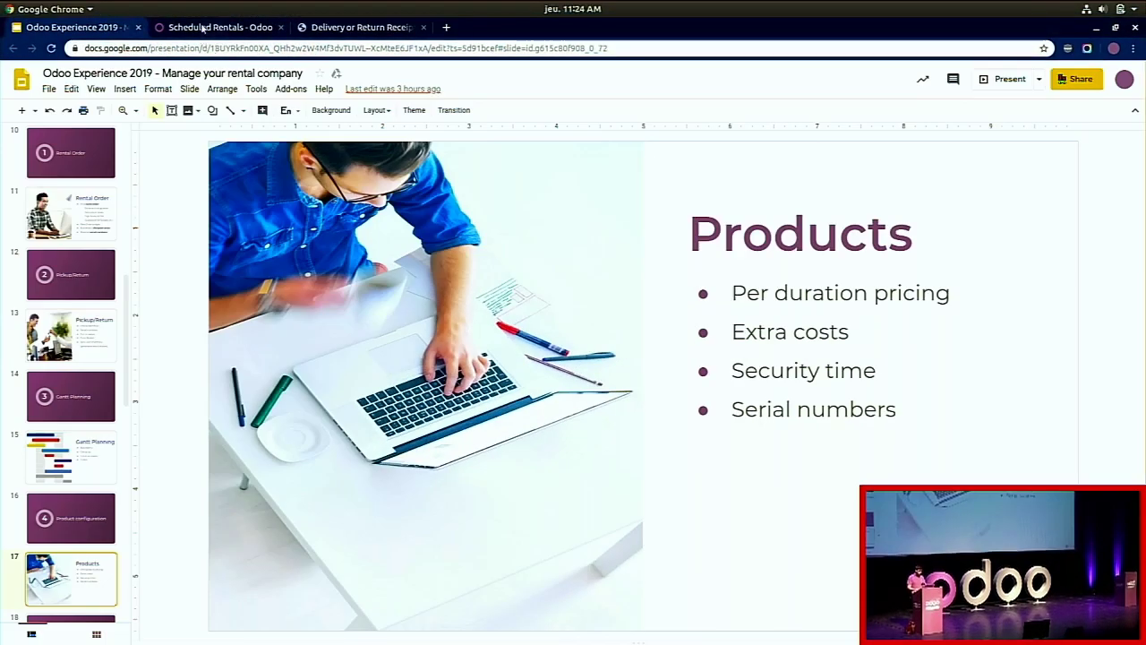
Step: Switch back to Odoo and start a new rental product named Speaker
left_click(210, 28)
left_click(205, 73)
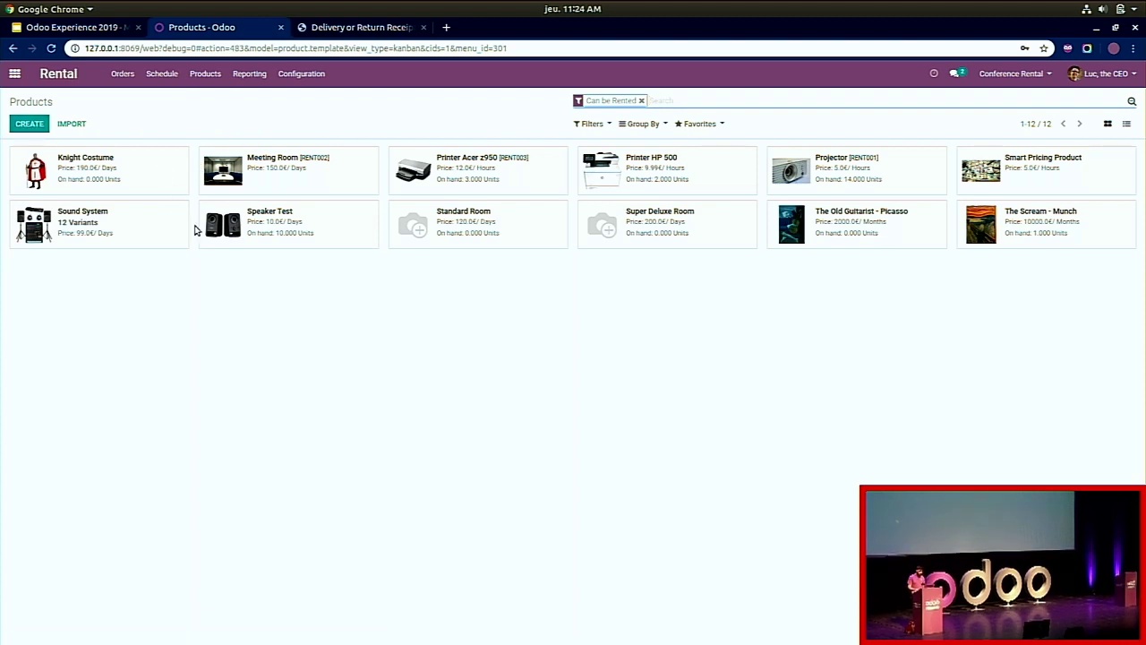
left_click(27, 126)
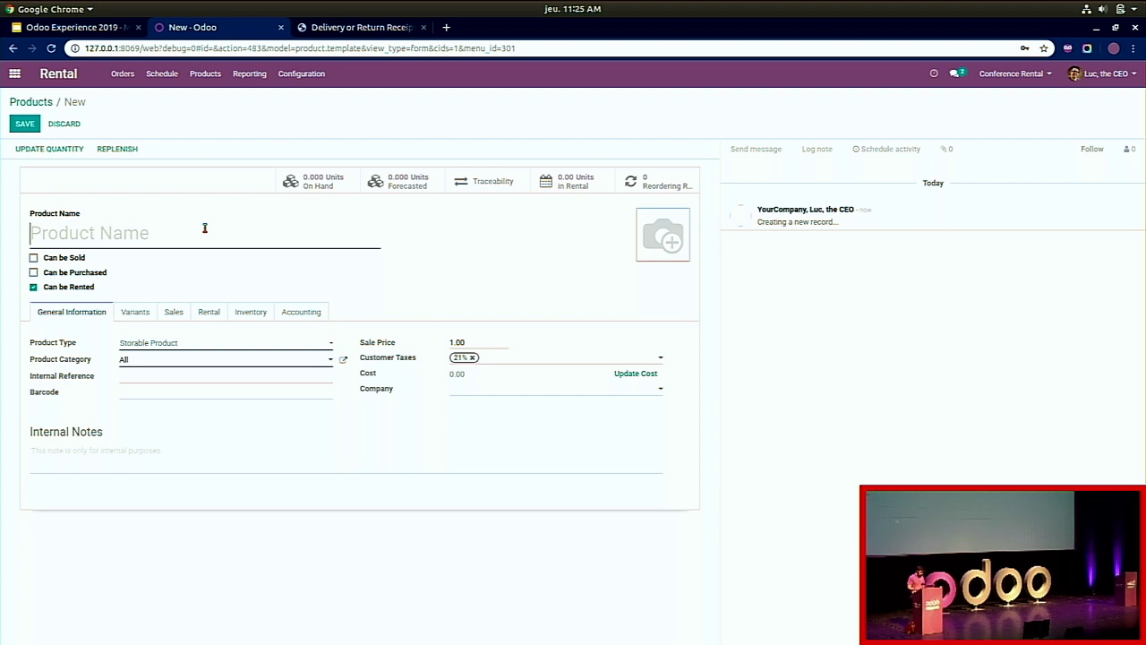
type("Speaker")
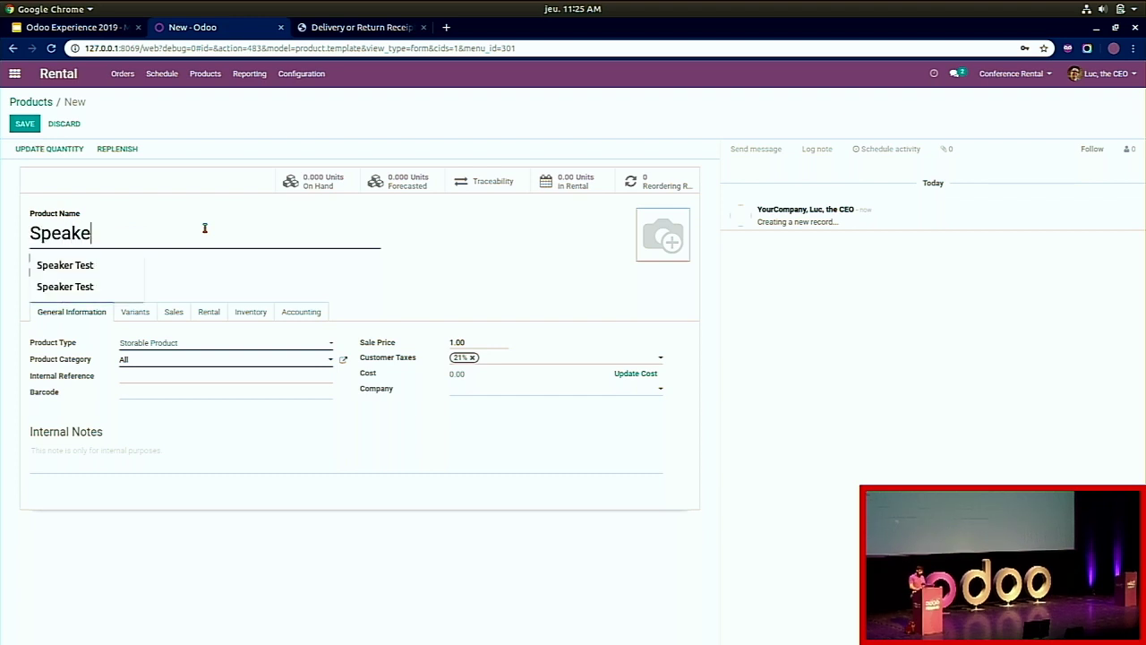
left_click(428, 268)
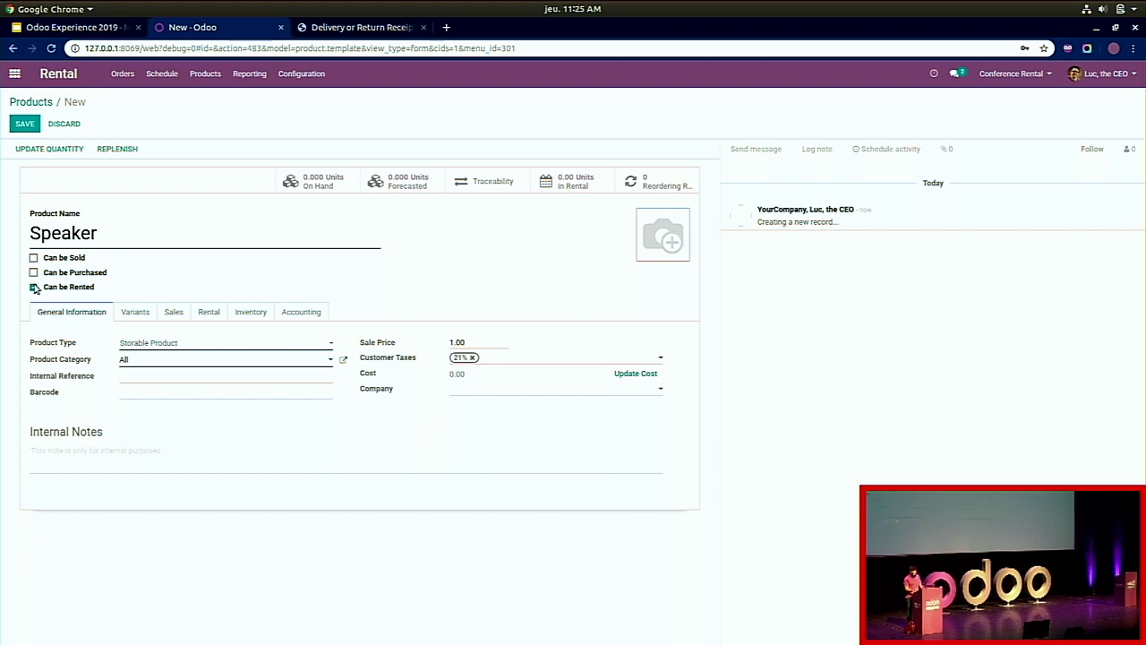
Step: Add a rental pricing line of 1 hour at 5 € to the Speaker product
left_click(208, 315)
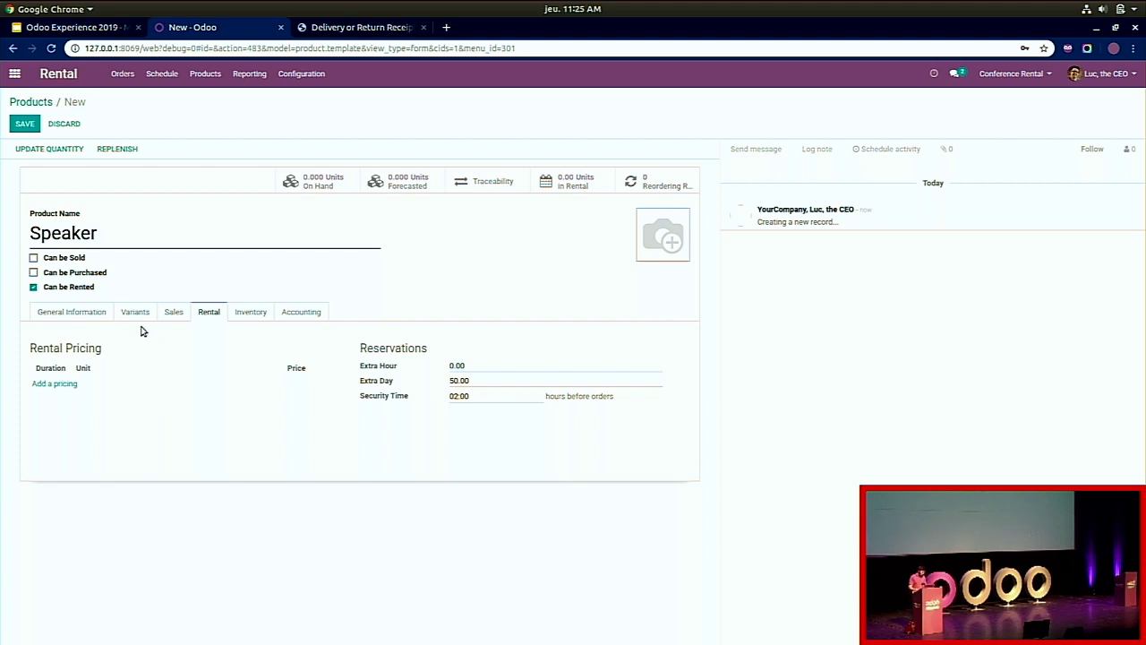
left_click(55, 385)
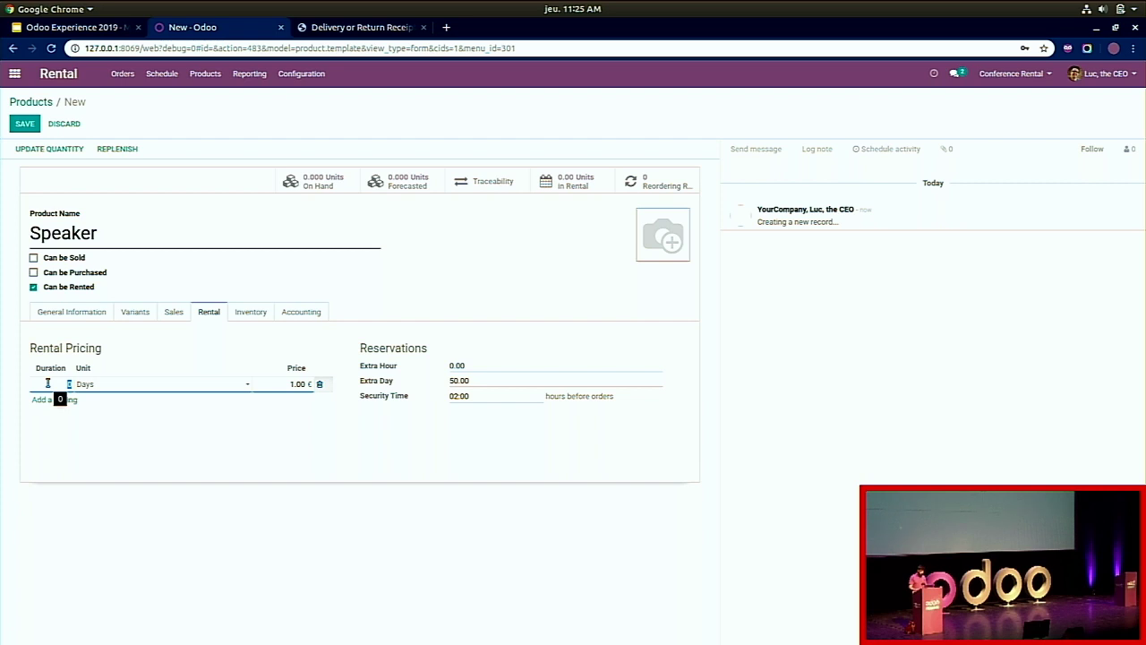
type("1")
left_click(90, 386)
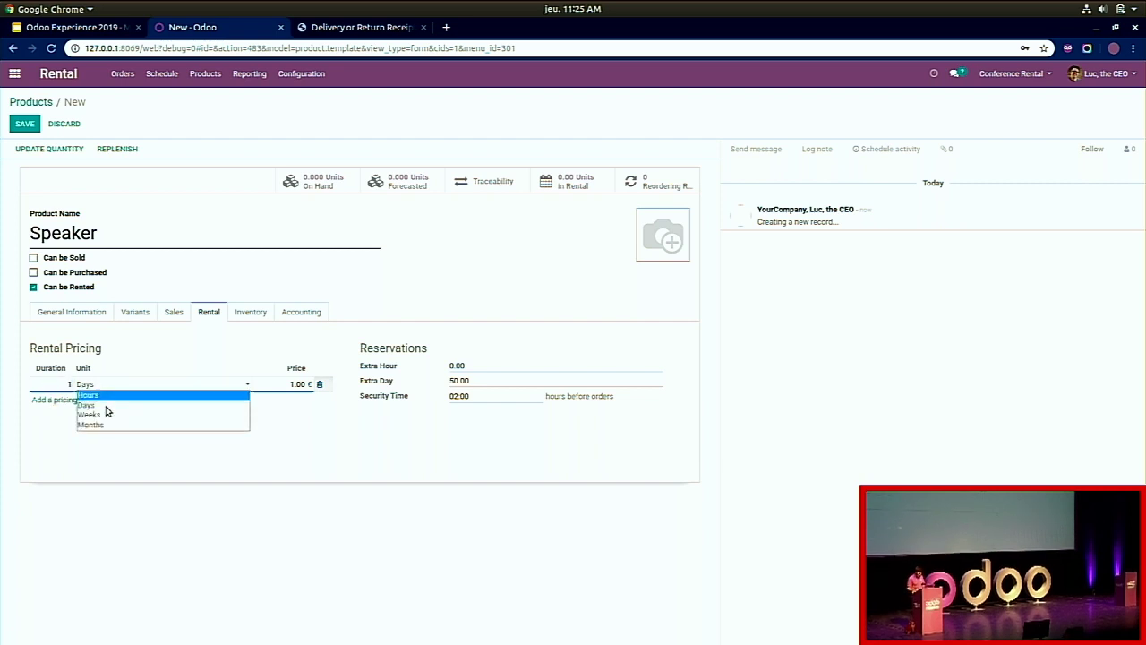
left_click(98, 395)
double_click(288, 383)
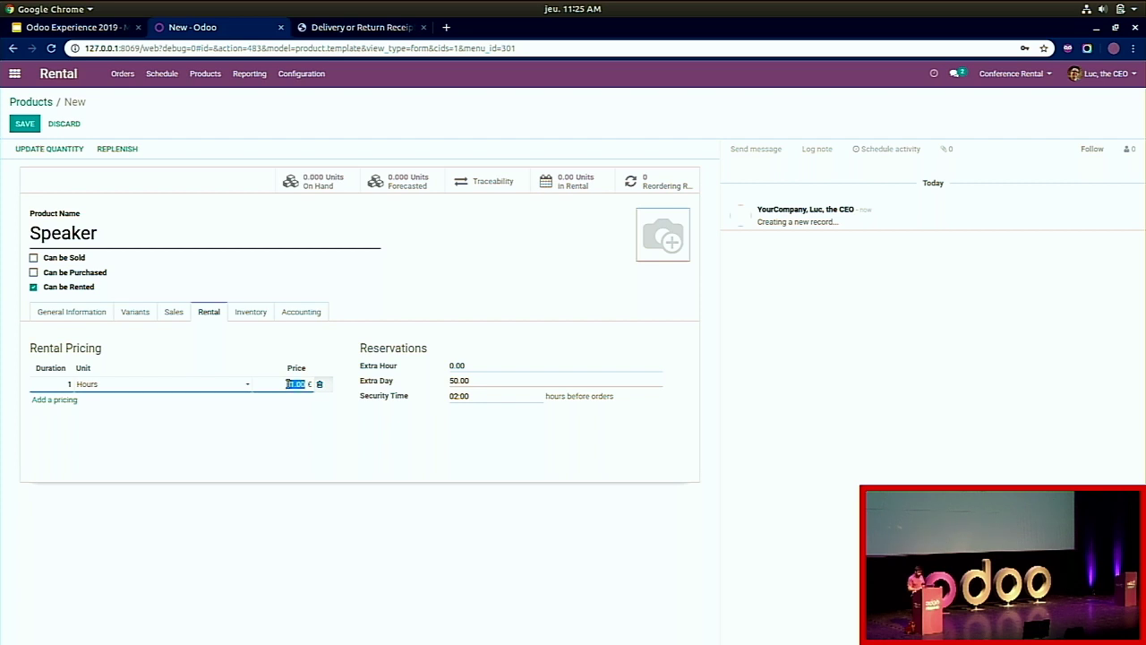
type("5")
Step: Add a second rental pricing line of 1 day at 55 €
left_click(69, 401)
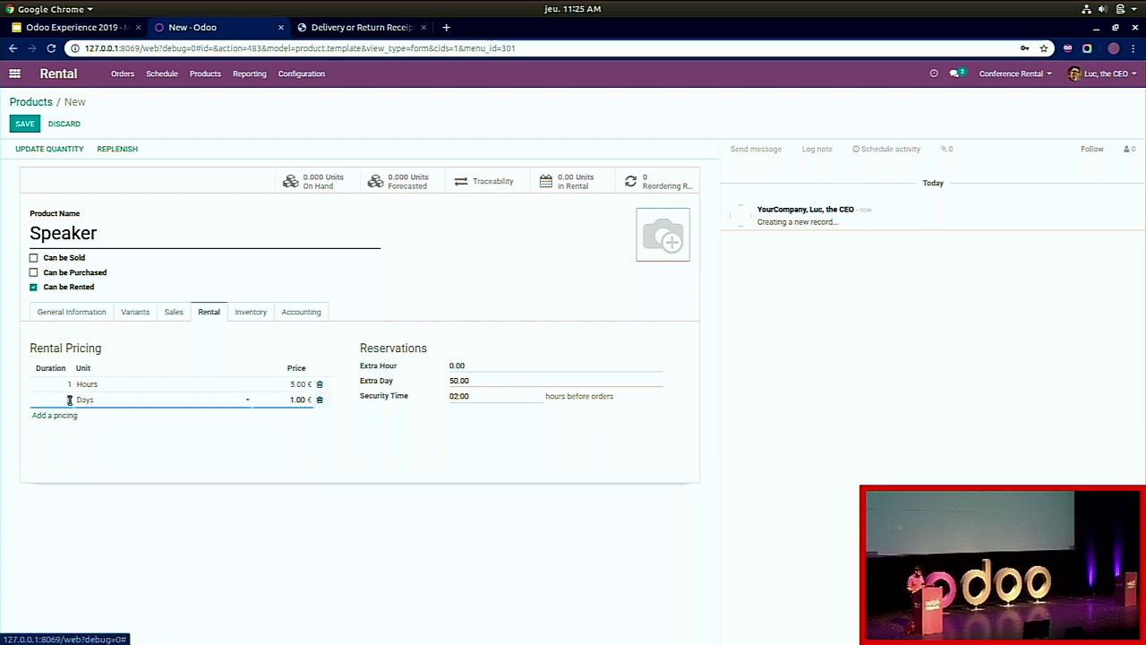
type("0")
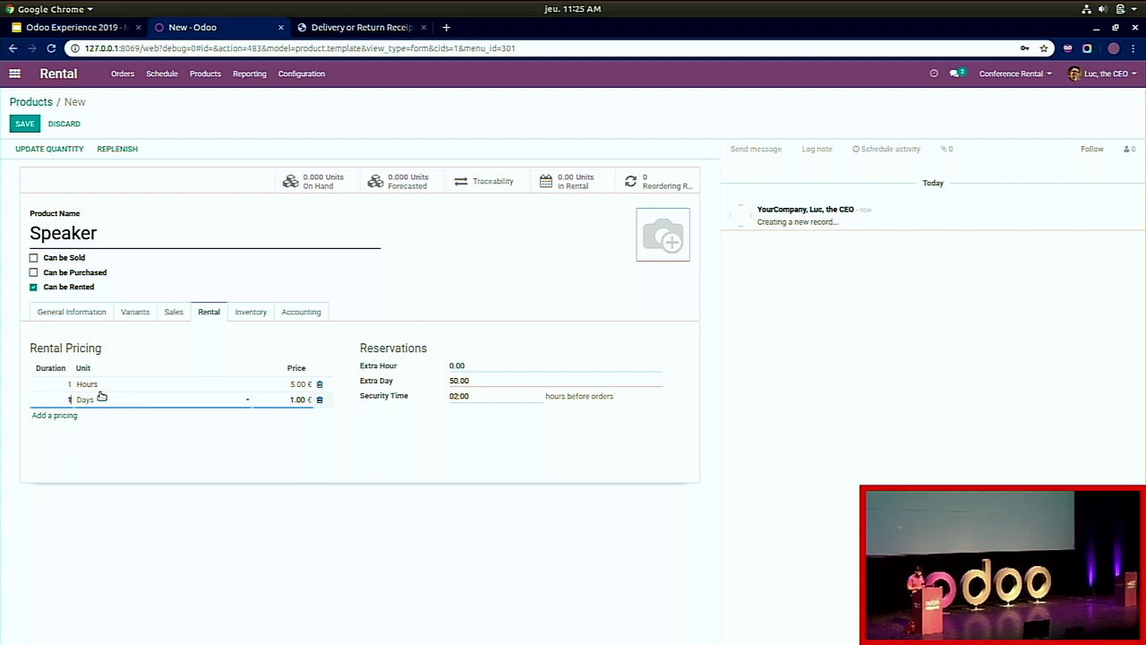
double_click(283, 400)
type("55")
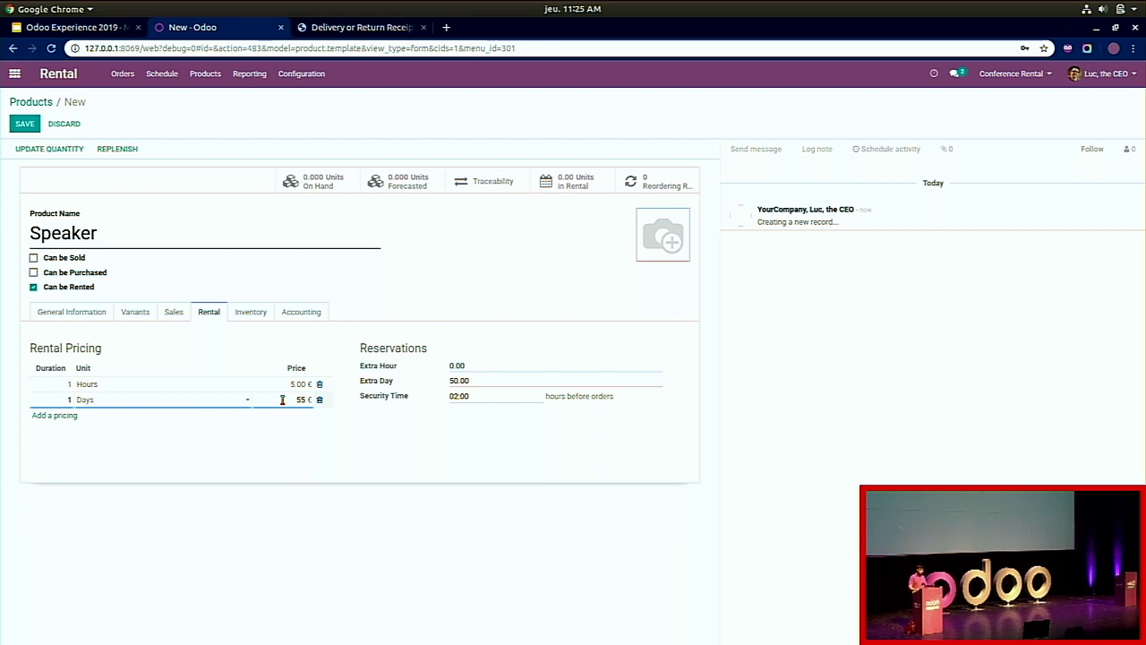
left_click(286, 425)
Step: Add a third rental pricing line of 1 week at 250 € to the Speaker product
left_click(67, 416)
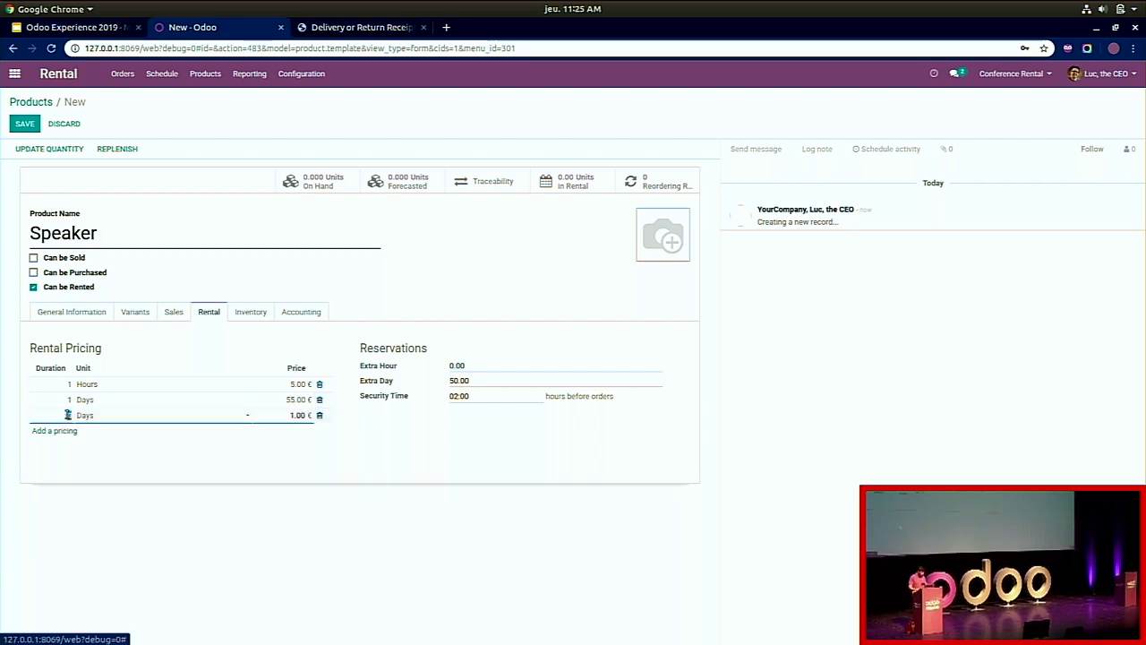
left_click(184, 421)
left_click(142, 446)
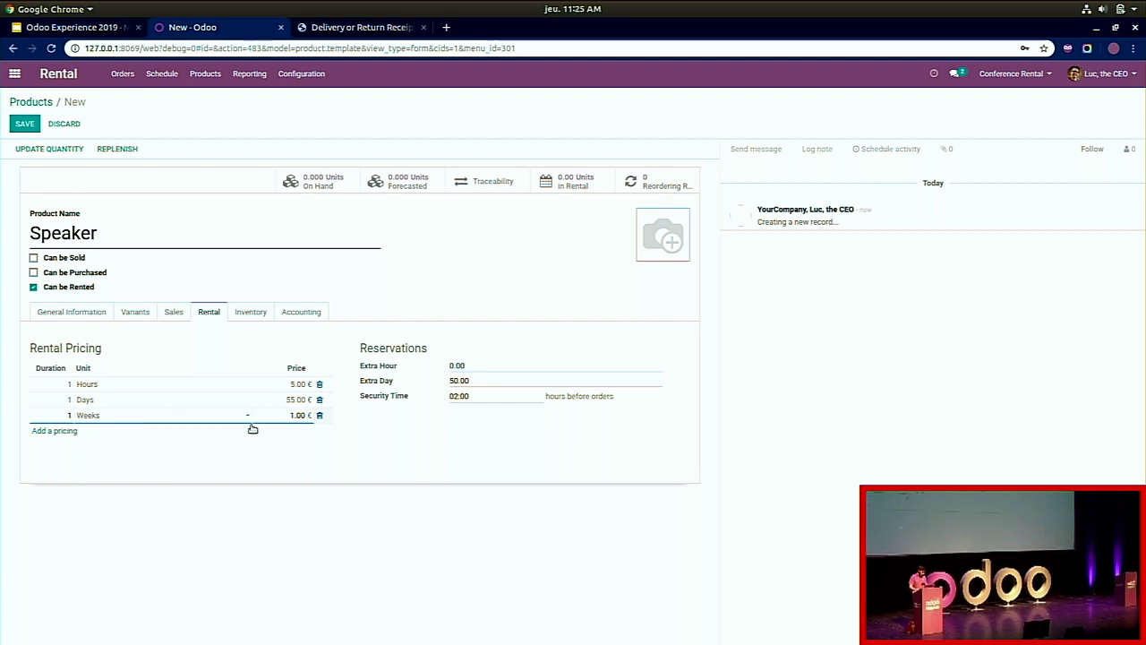
left_click(262, 413)
type("1")
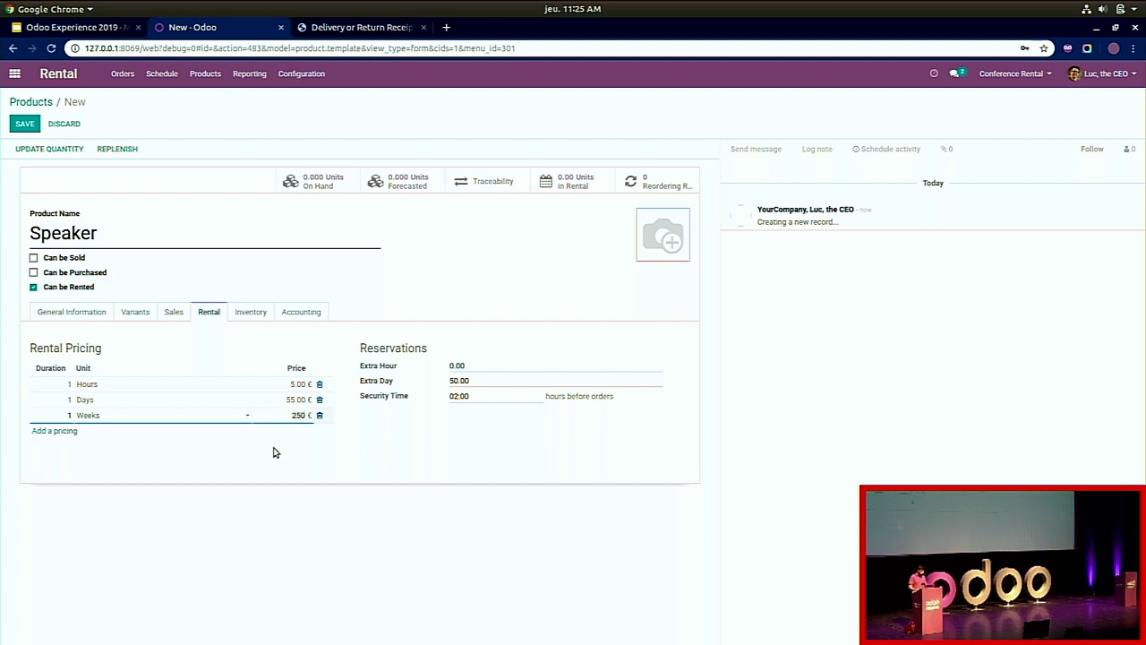
left_click(275, 451)
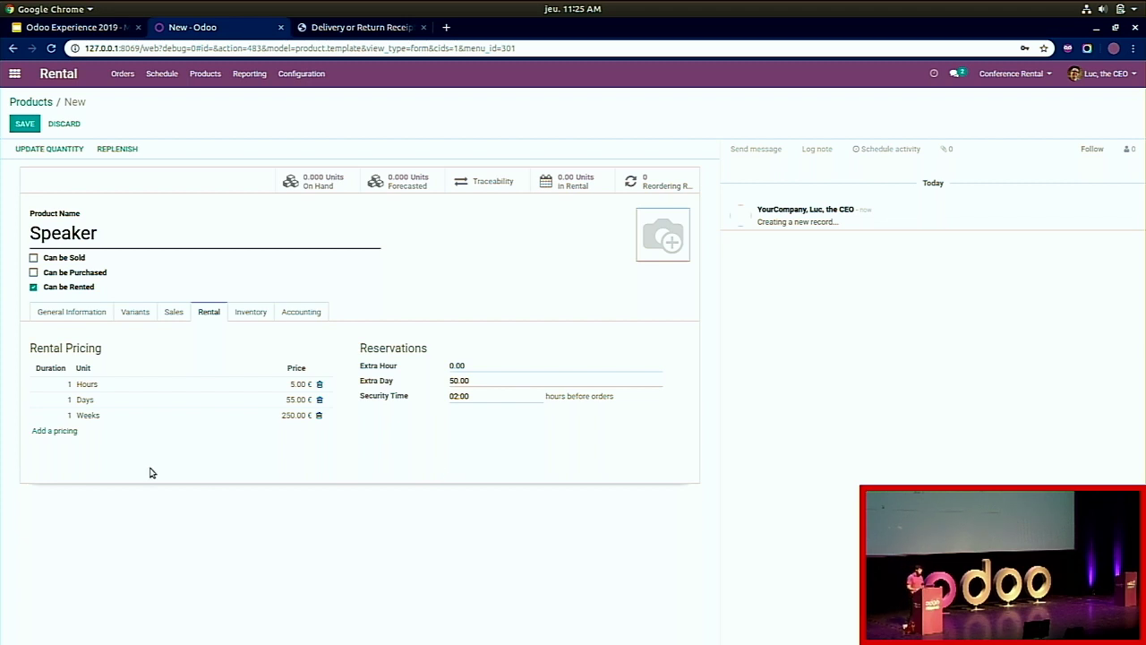
Step: Add a fourth rental pricing line with its default values and view the duration units available for it
left_click(59, 431)
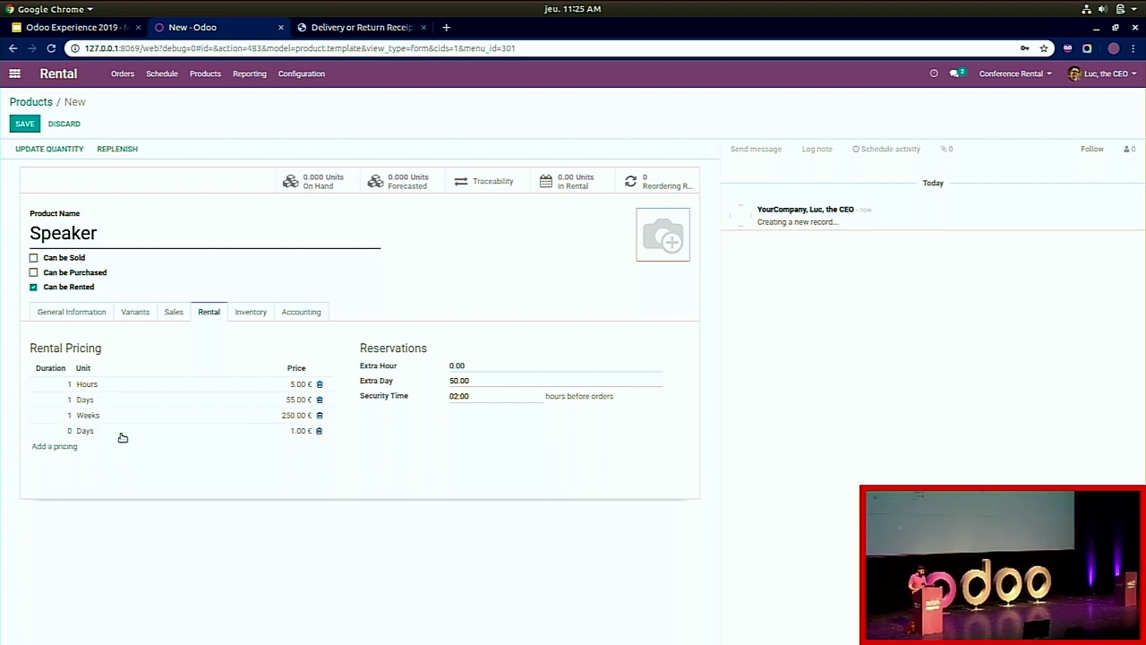
left_click(130, 437)
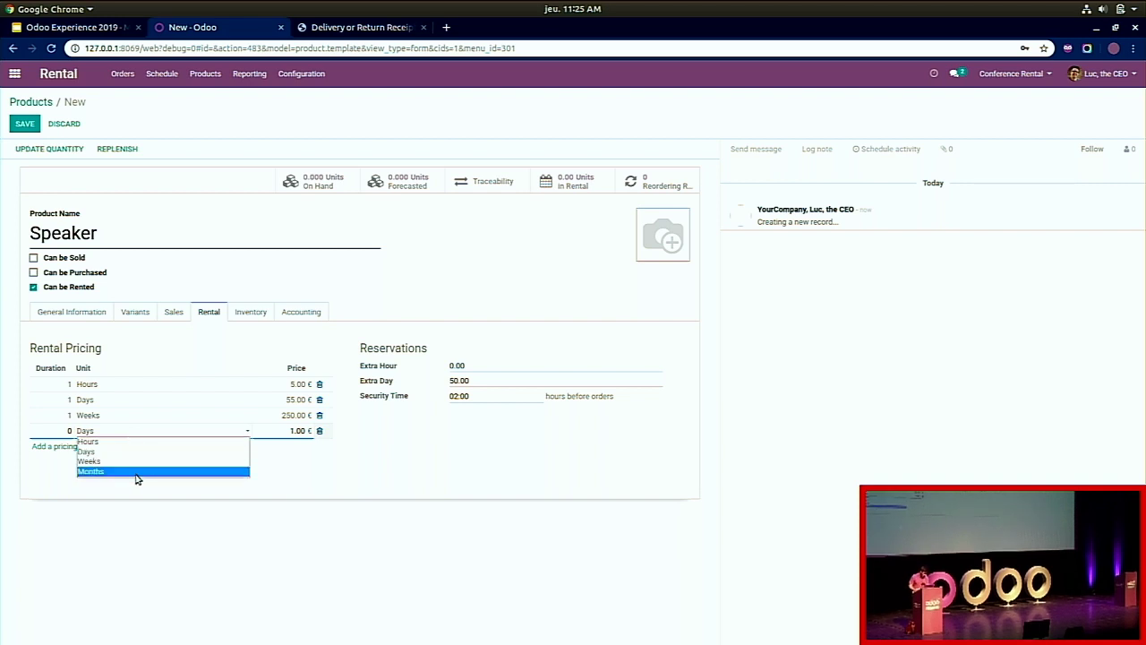
left_click(427, 452)
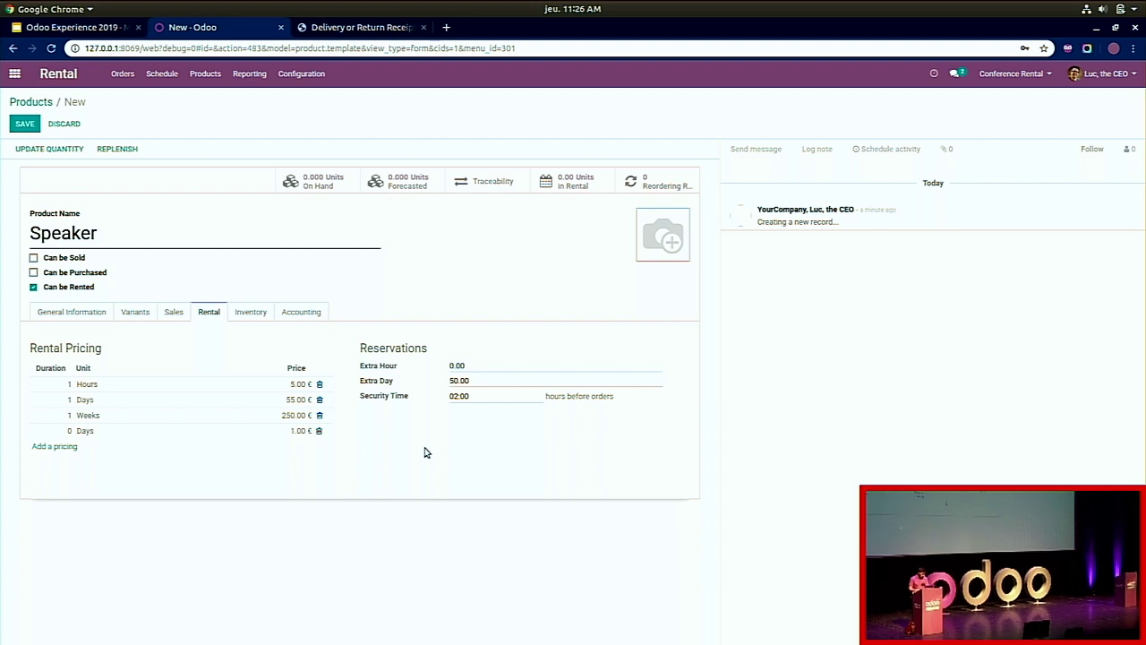
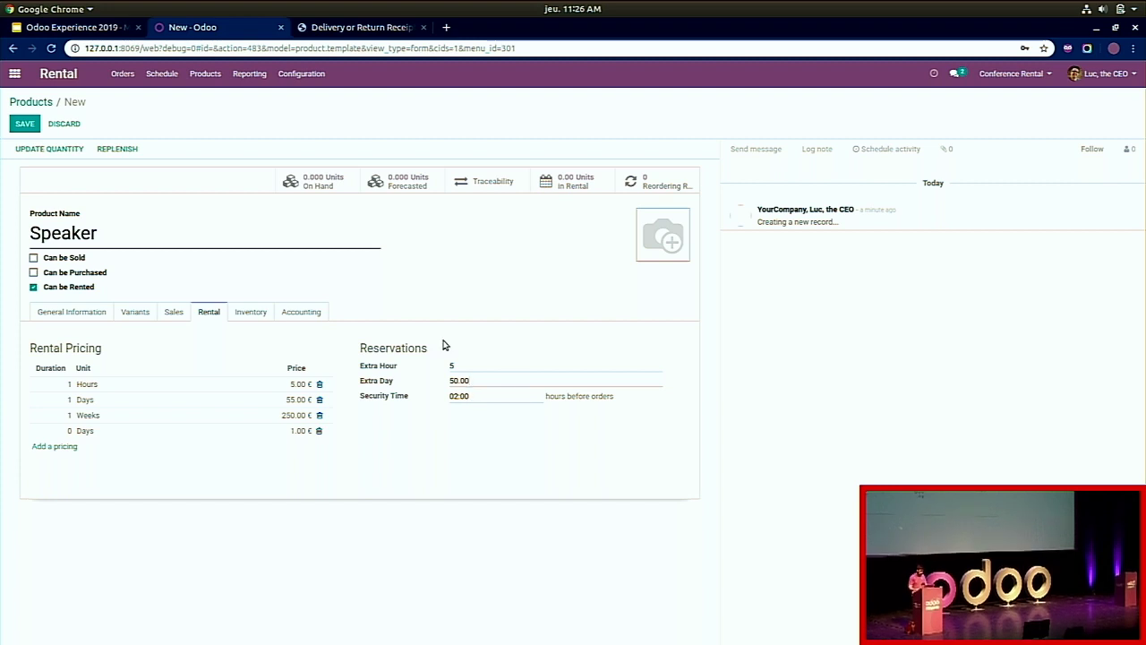
Step: Set the Speaker product's inventory tracking to By Unique Serial Number and save the product
left_click(246, 315)
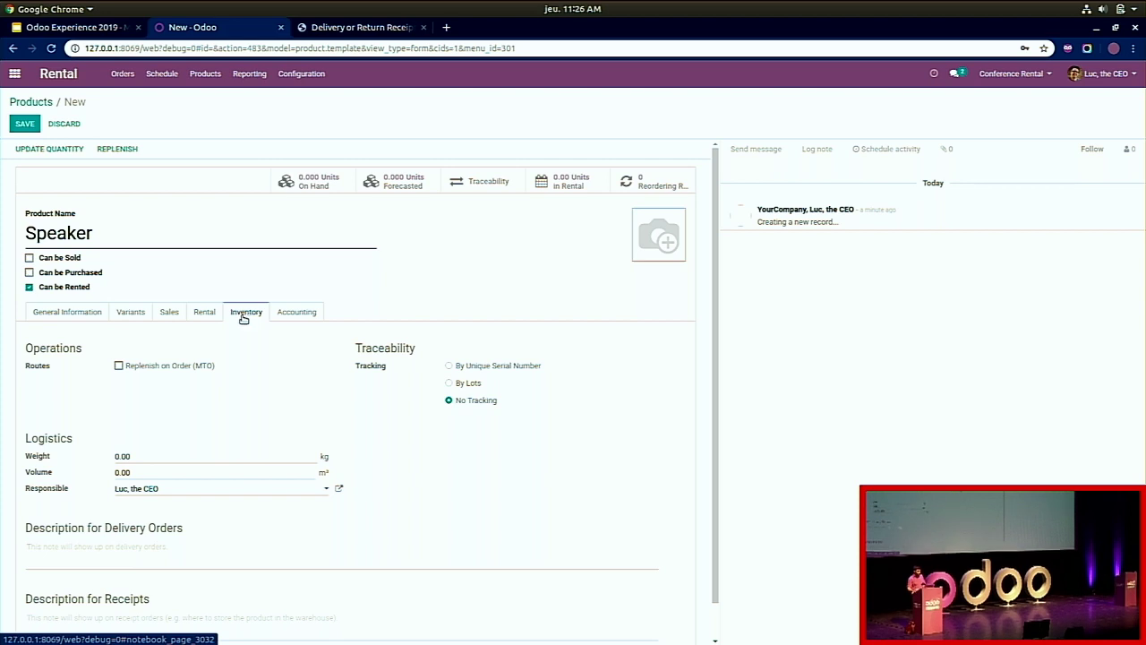
left_click(449, 367)
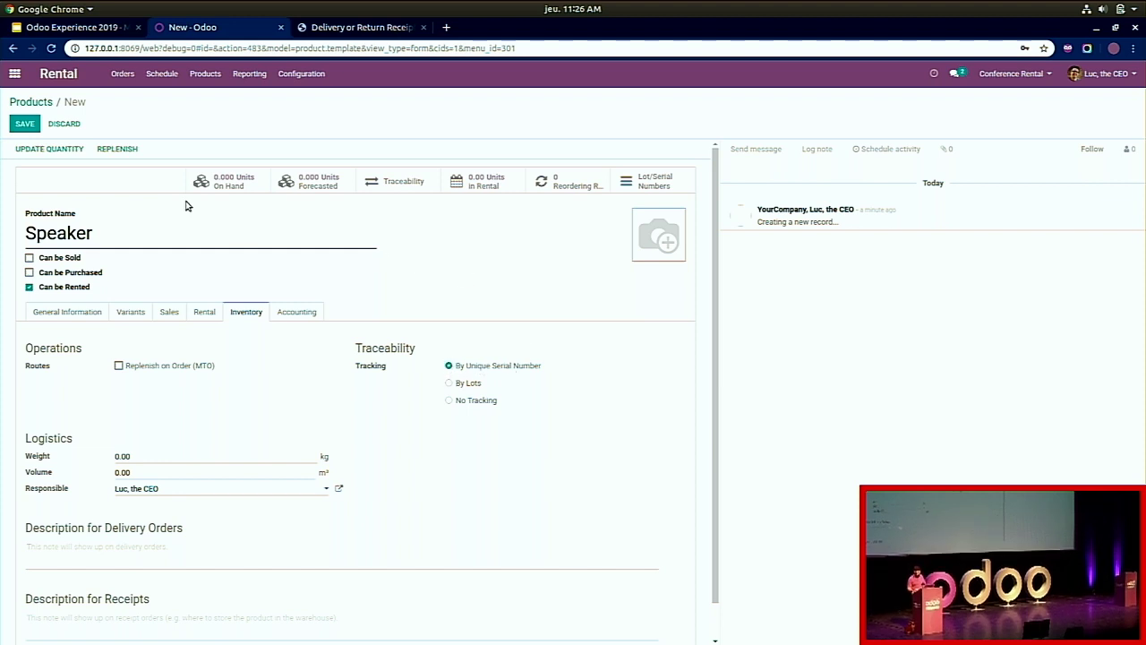
left_click(25, 124)
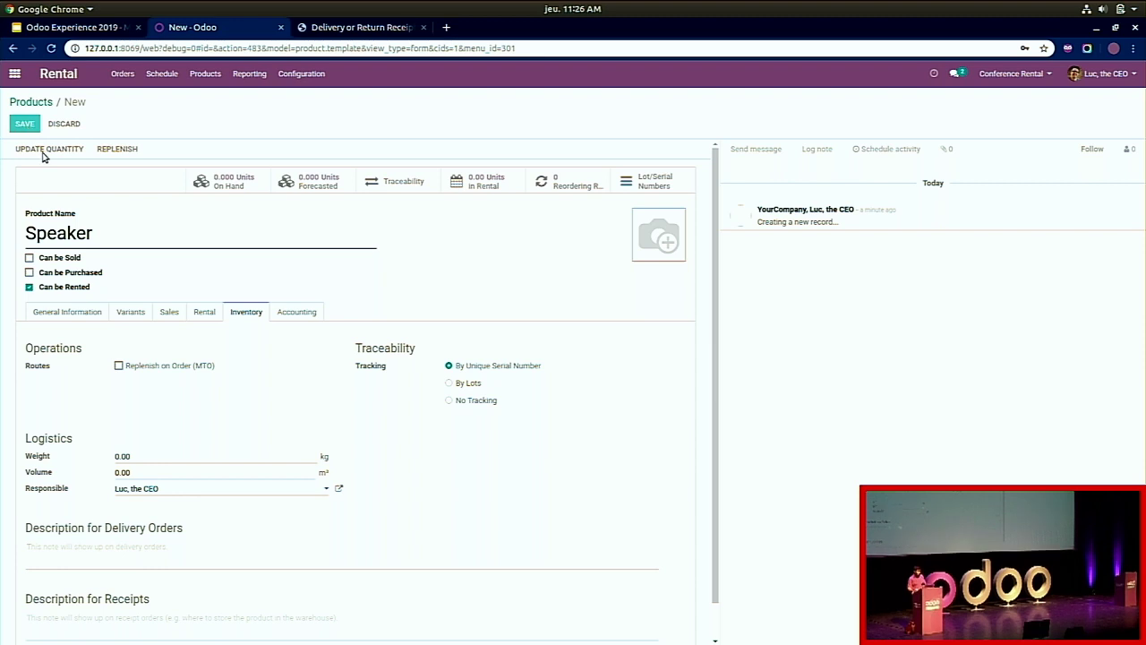
Step: Update the Speaker's stock by creating and saving a quantity line with new serial number 001
left_click(47, 148)
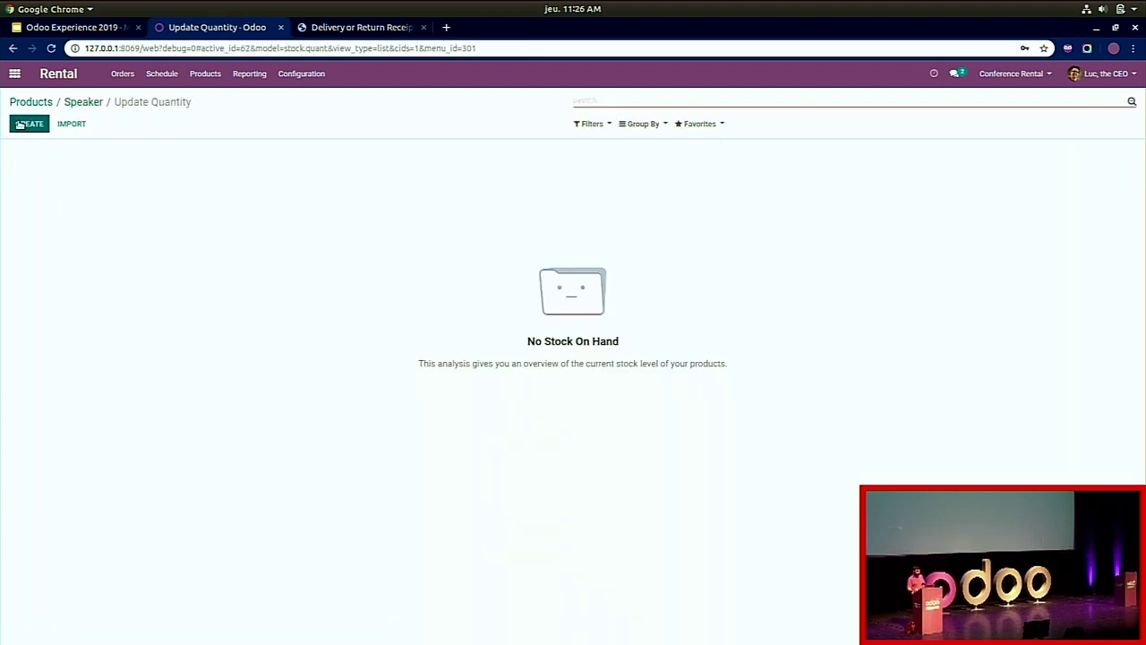
left_click(25, 123)
type("001")
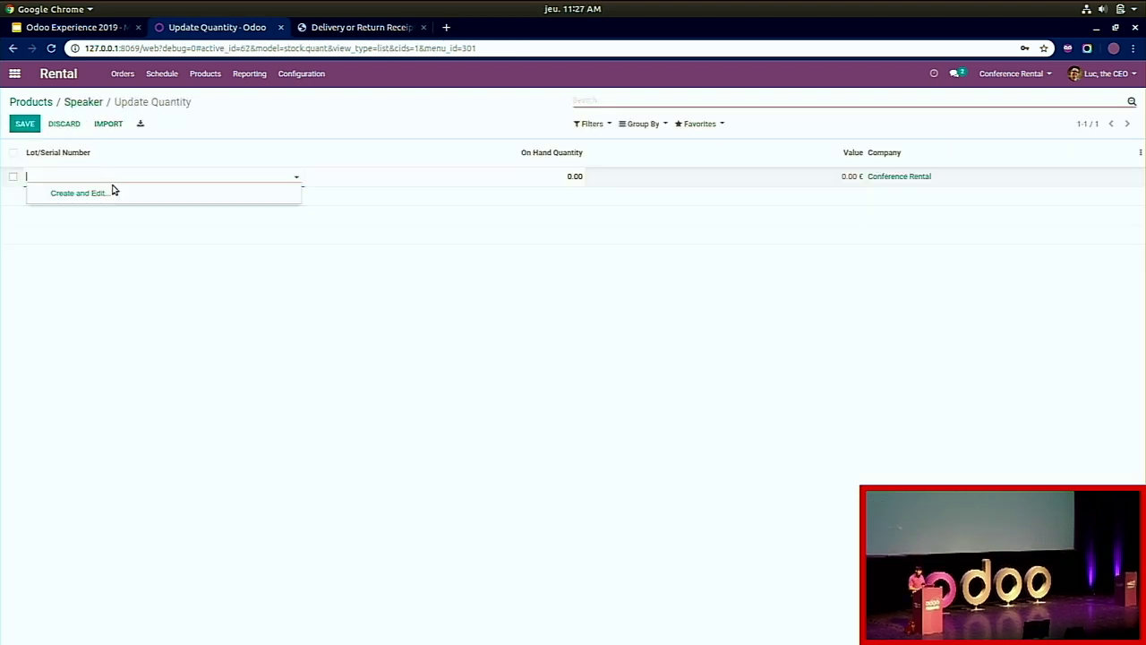
left_click(72, 192)
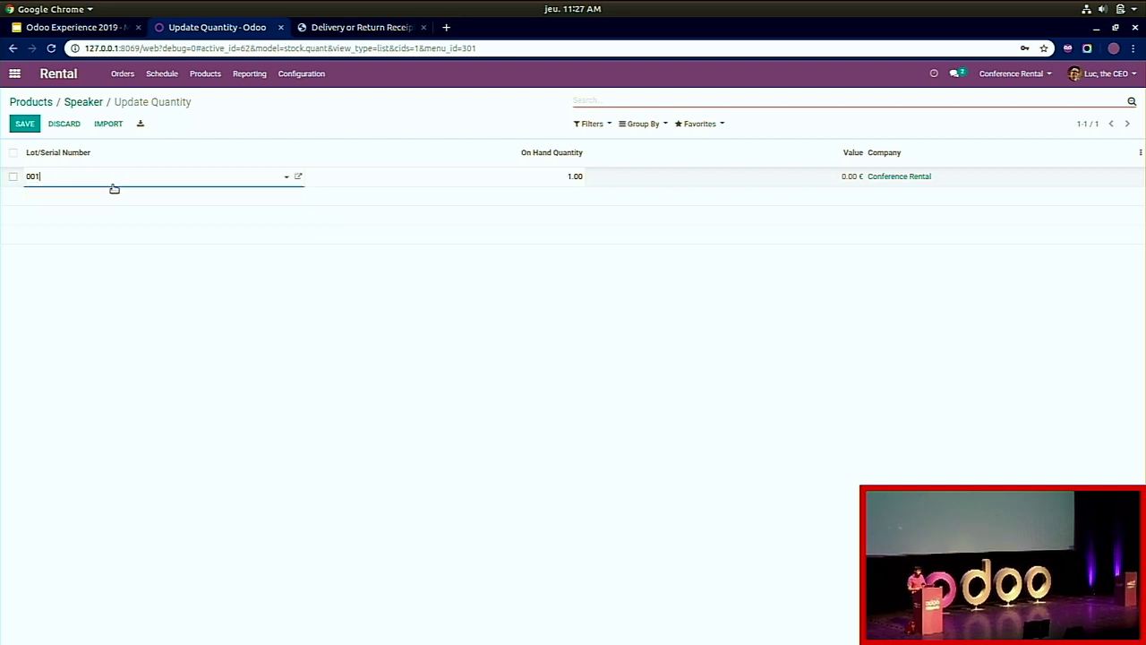
left_click(26, 127)
Step: Create and save a second stock line with new serial number 002, and return to the Speaker product
left_click(27, 123)
type("002")
left_click(49, 193)
left_click(24, 126)
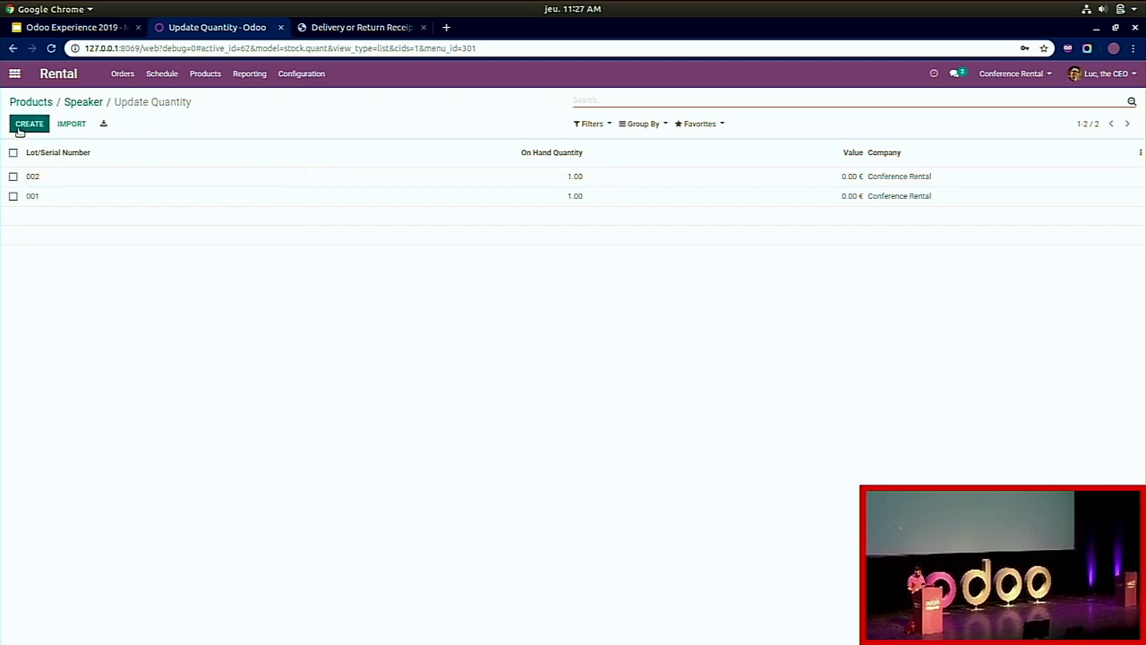
left_click(87, 104)
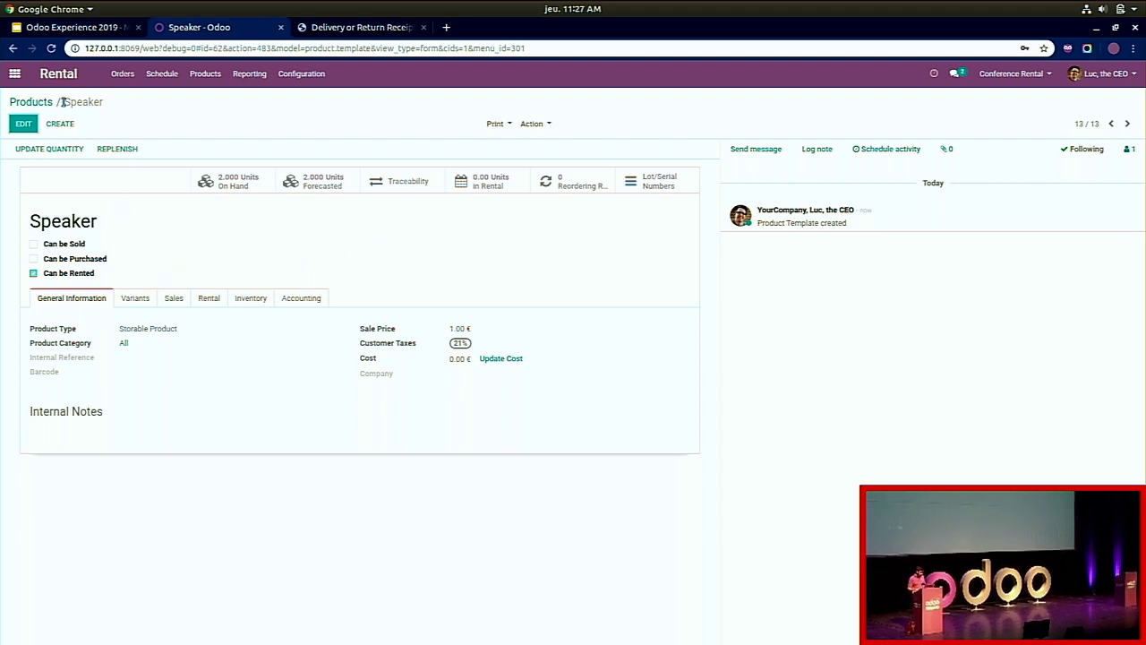
Step: Switch to Google Slides, present the Products slide and end the presentation
left_click(72, 27)
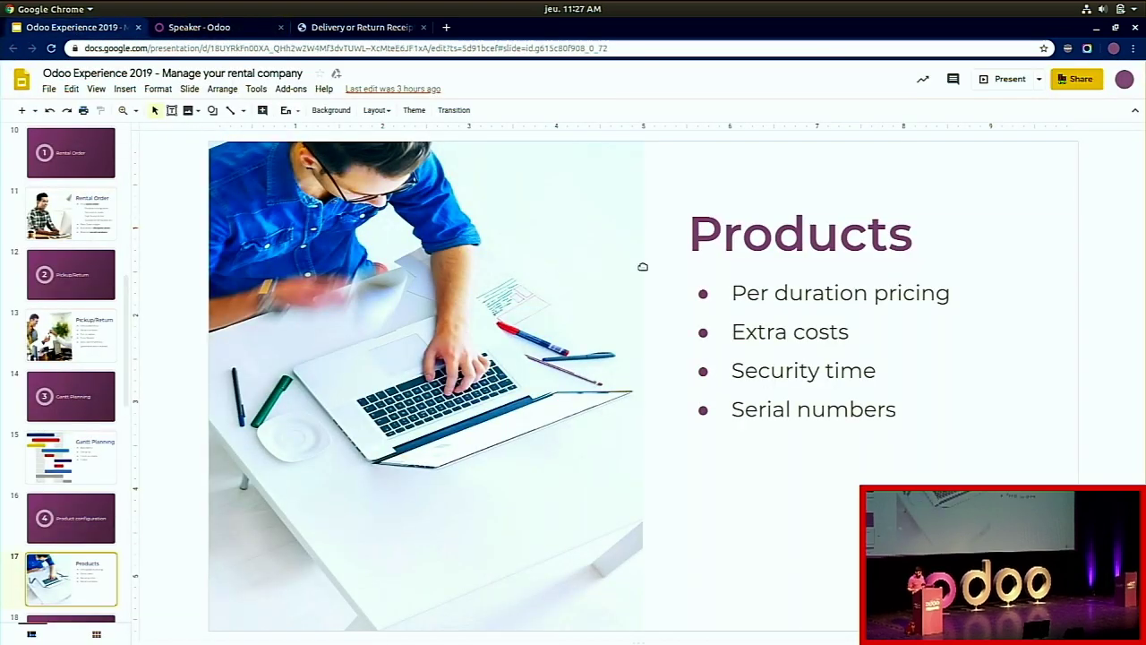
left_click(1004, 81)
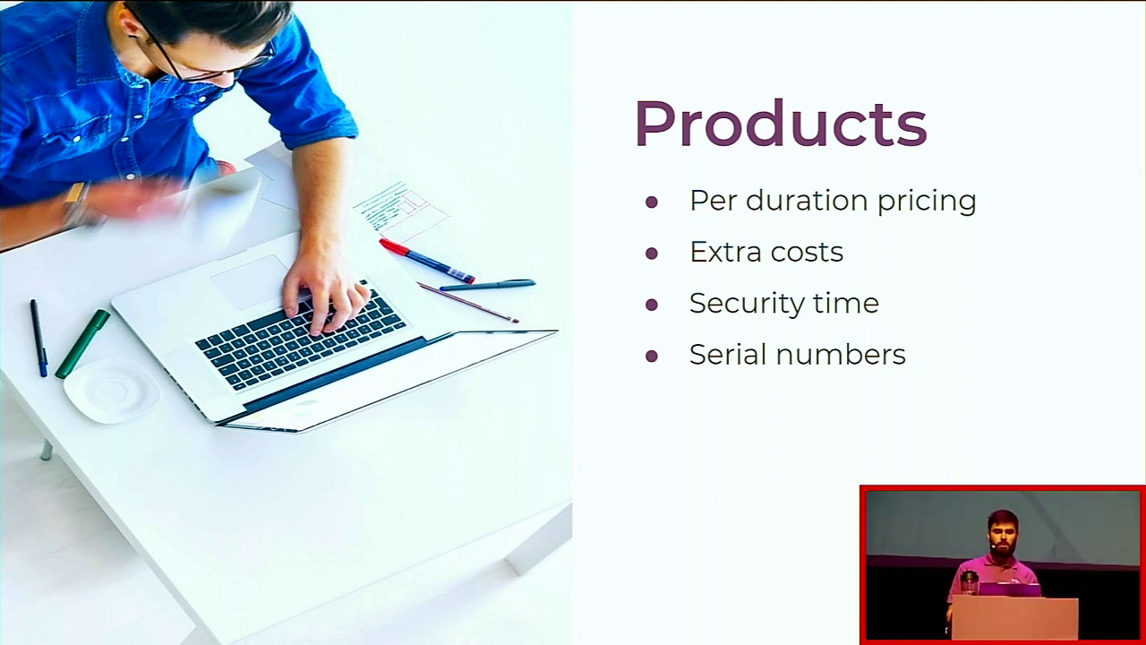
key("Escape")
Step: Switch back to Odoo, enable Pricelists with multiple prices per product in the Sales settings, and save
left_click(208, 27)
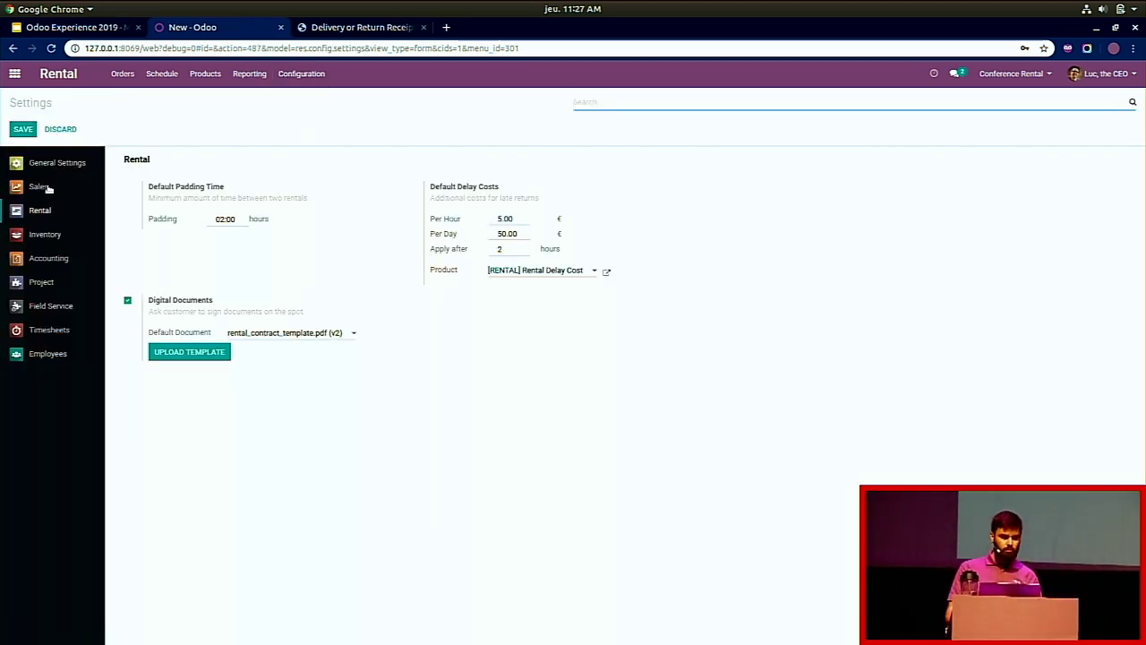
left_click(43, 187)
left_click(127, 411)
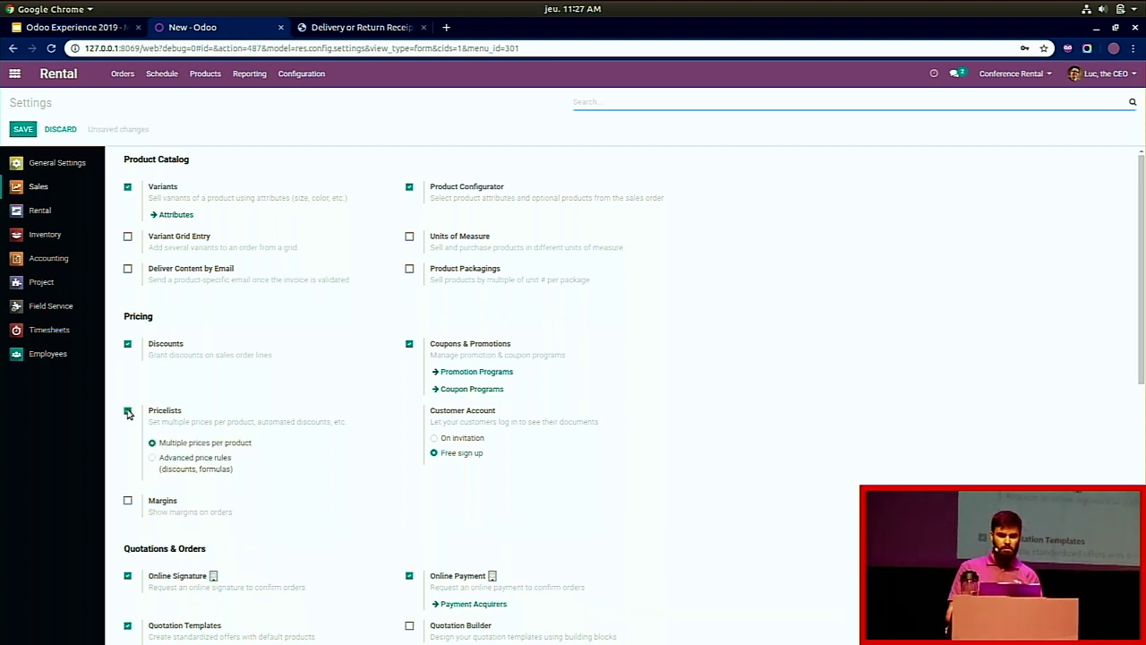
left_click(24, 131)
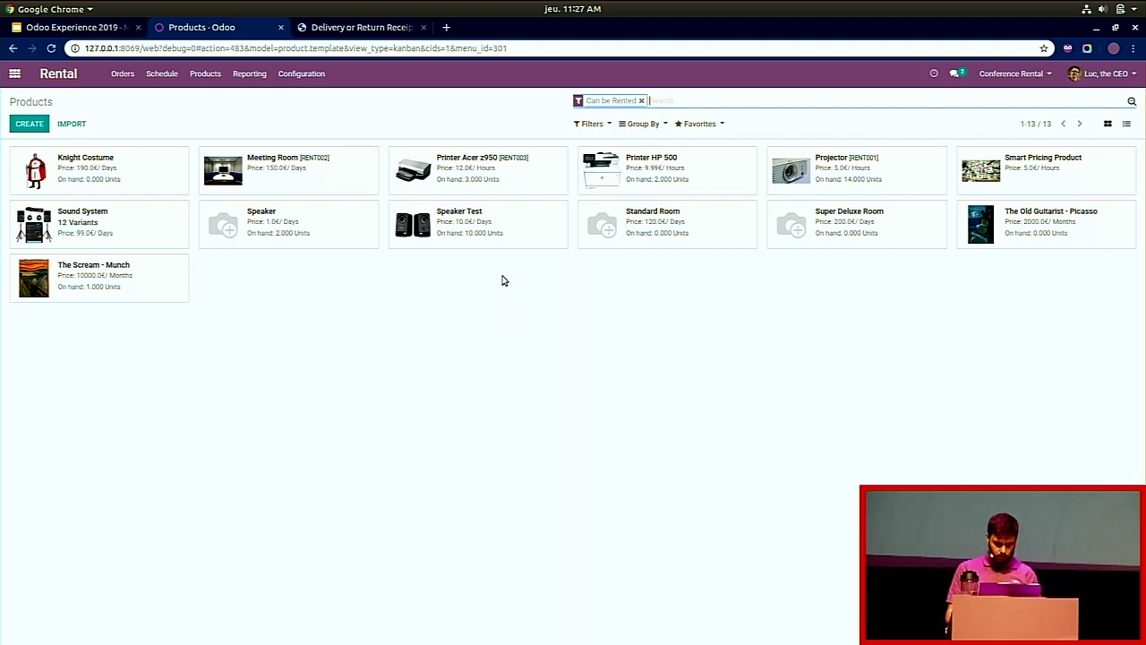
Step: Open the Speaker product's rental pricing for editing, view the pricelists available for its first line, and save
left_click(302, 238)
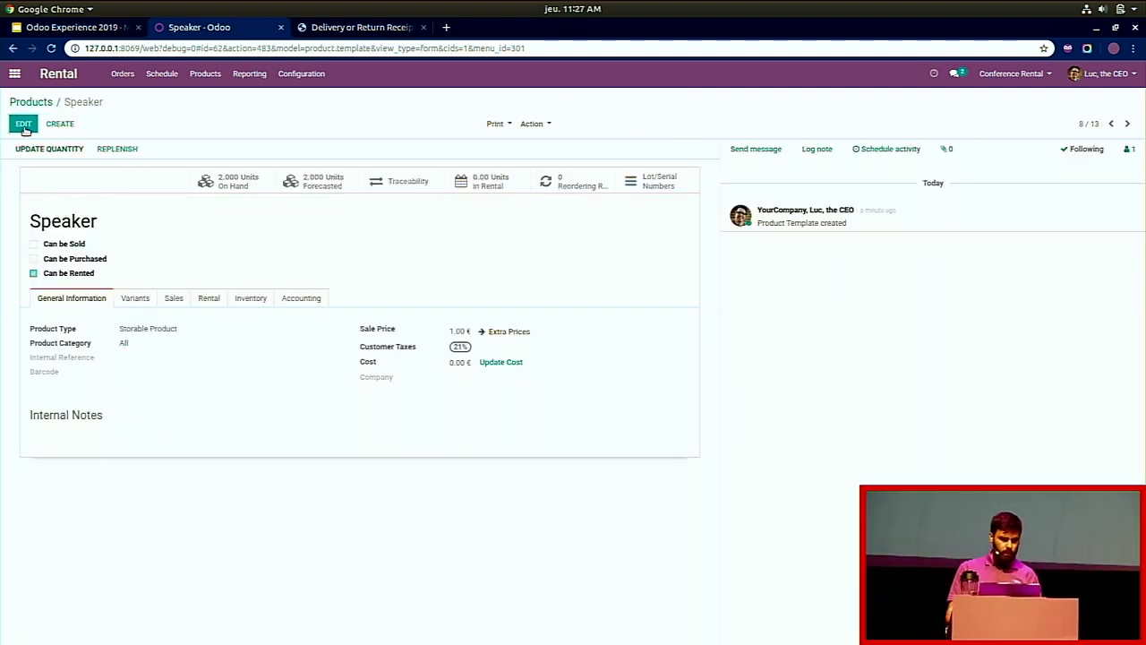
key("alt+a")
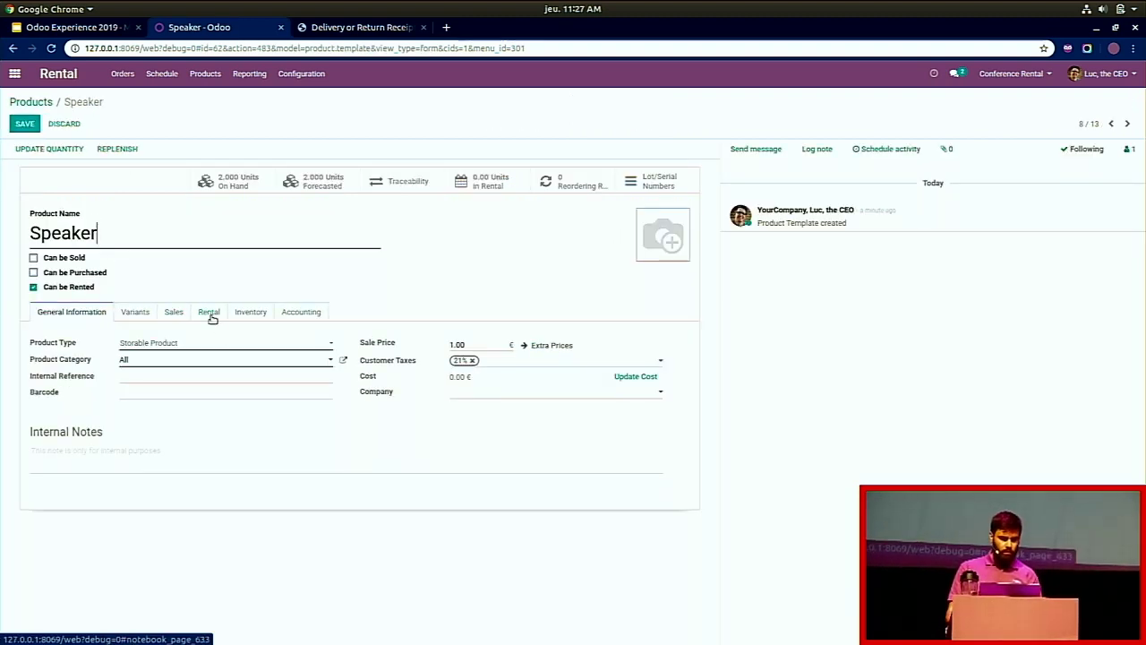
left_click(210, 313)
left_click(77, 383)
left_click(74, 386)
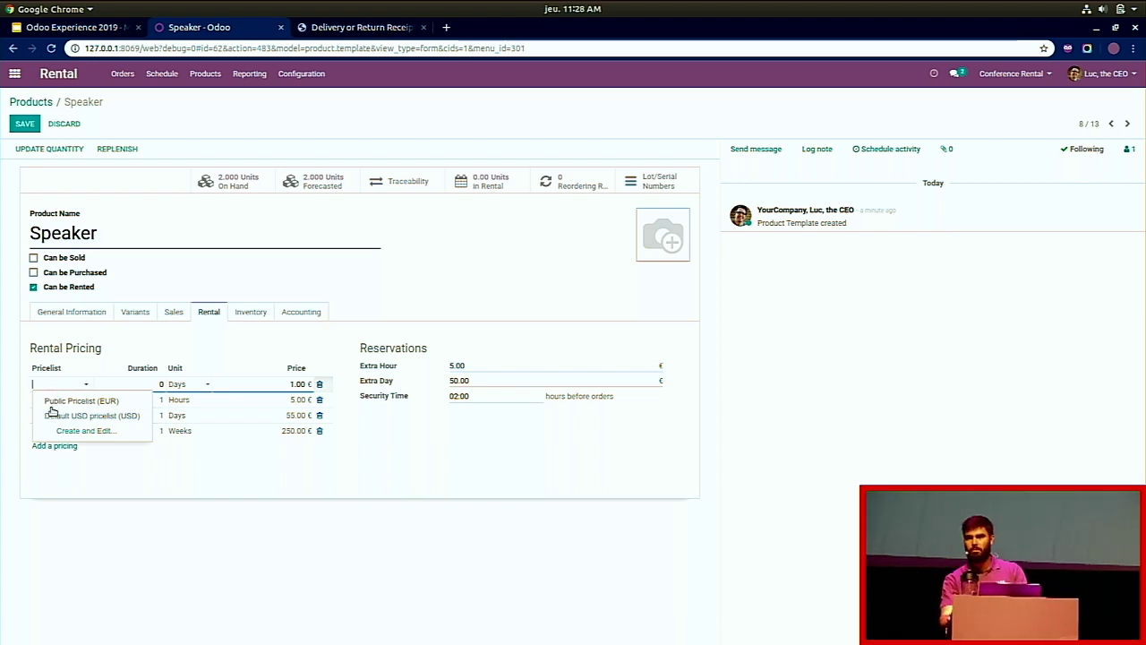
left_click(237, 343)
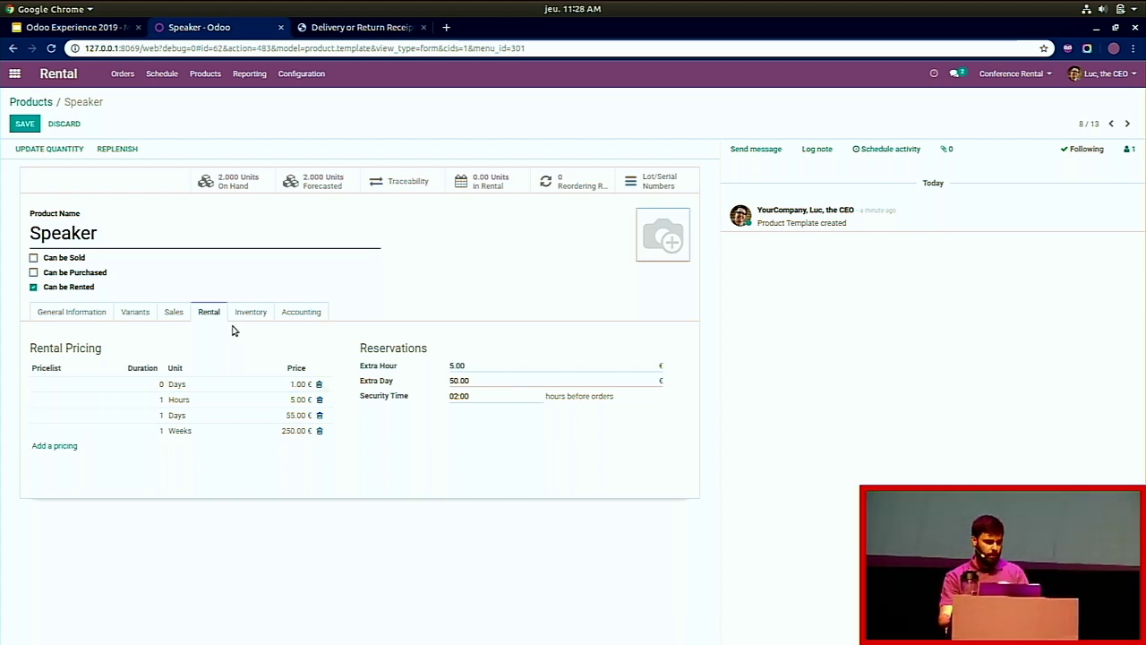
left_click(24, 123)
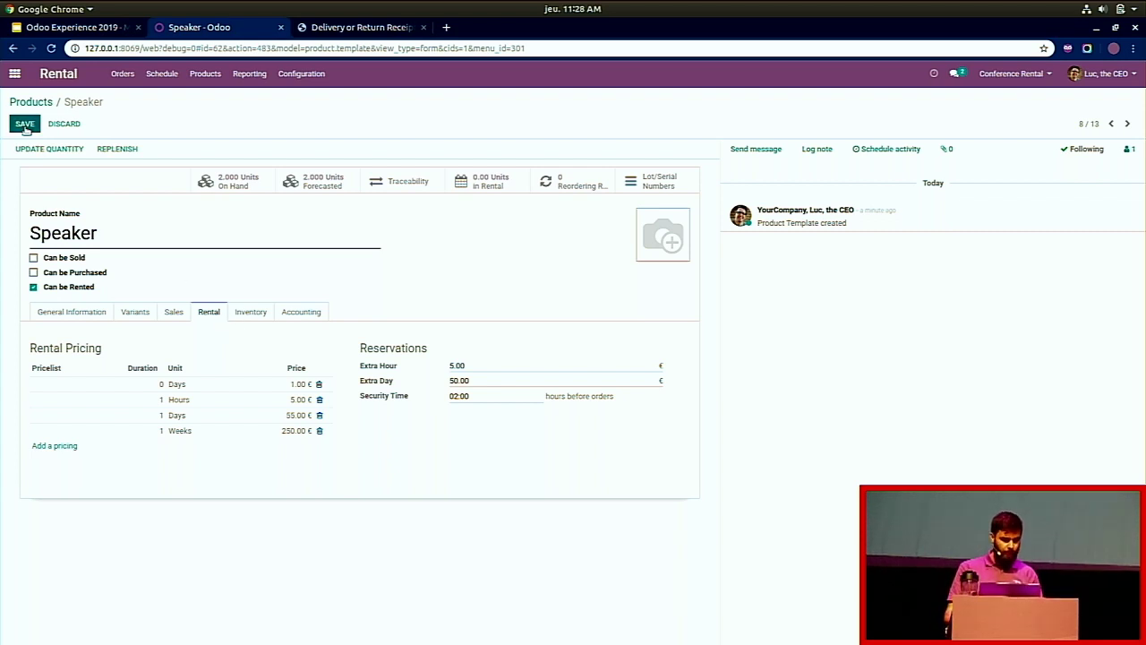
Step: Switch to Google Slides and show the Smart Pricing section slide
left_click(95, 34)
scroll(102, 537, "down", 1)
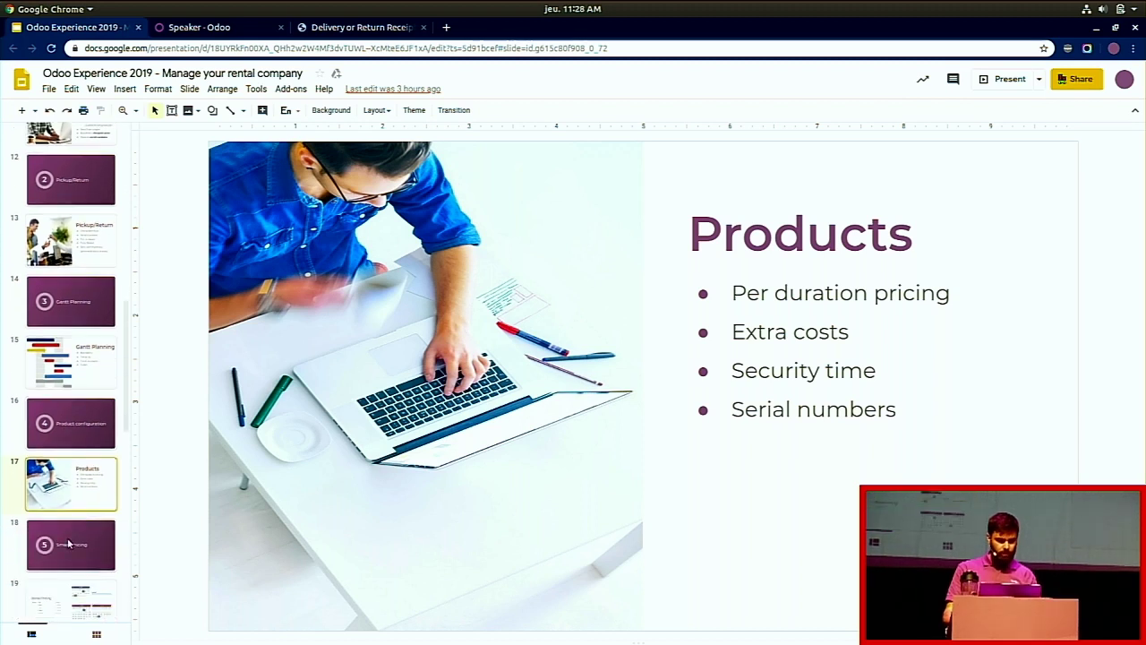
left_click(69, 544)
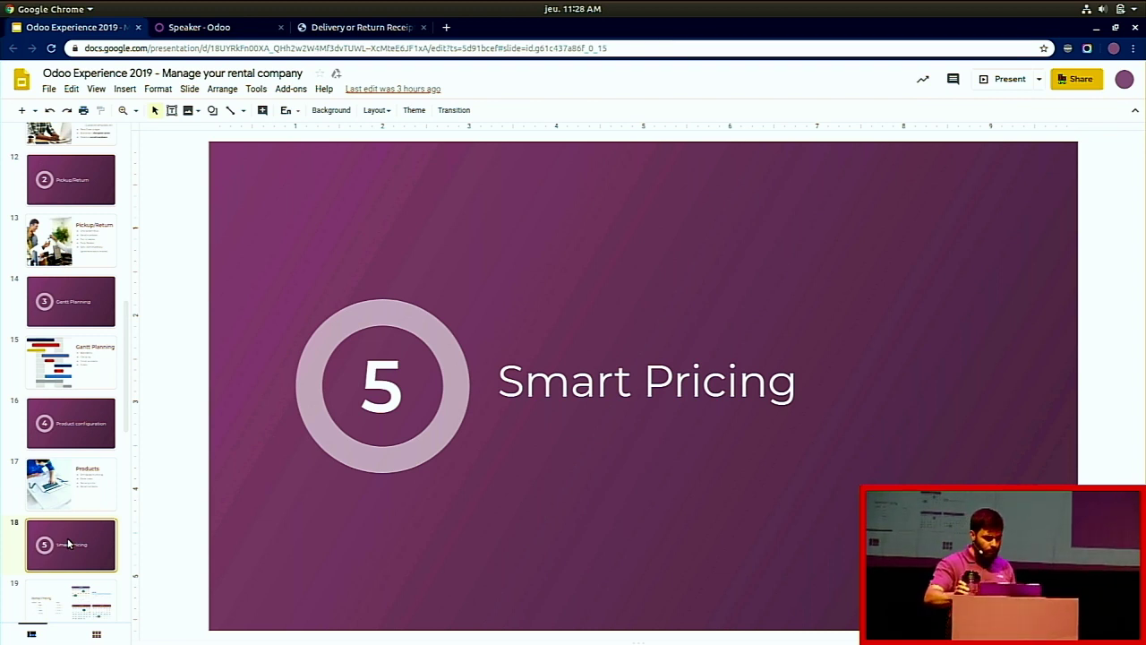
Step: Switch back to Odoo, add a rental pricing line of 1 month at 1000 € to the Speaker product, and save
left_click(184, 28)
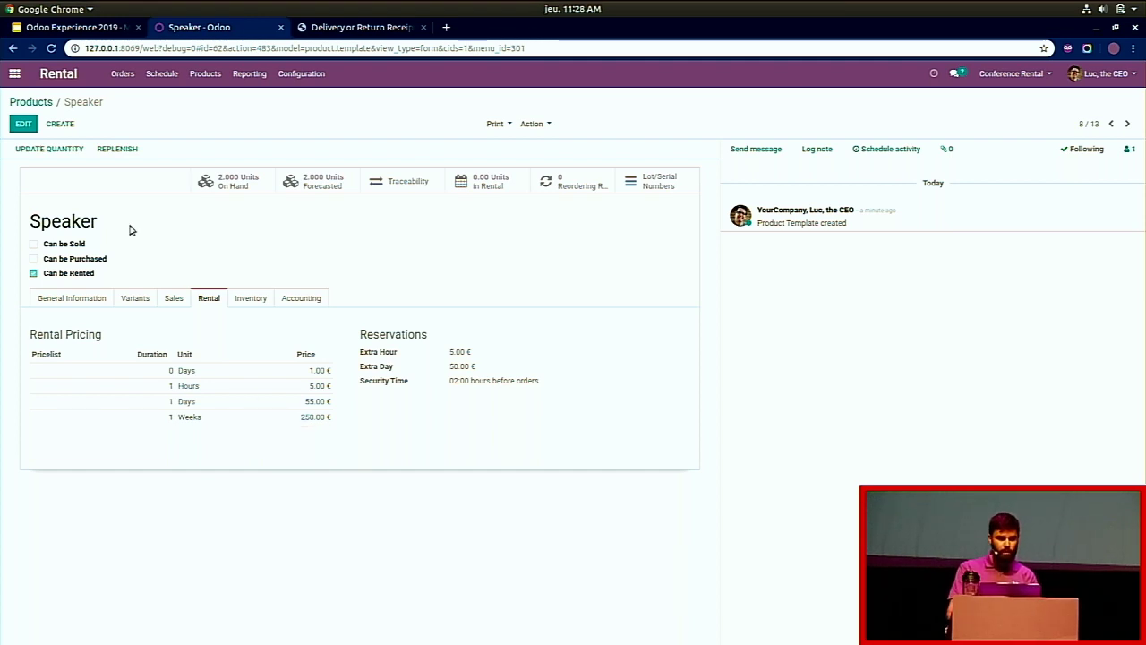
left_click(24, 125)
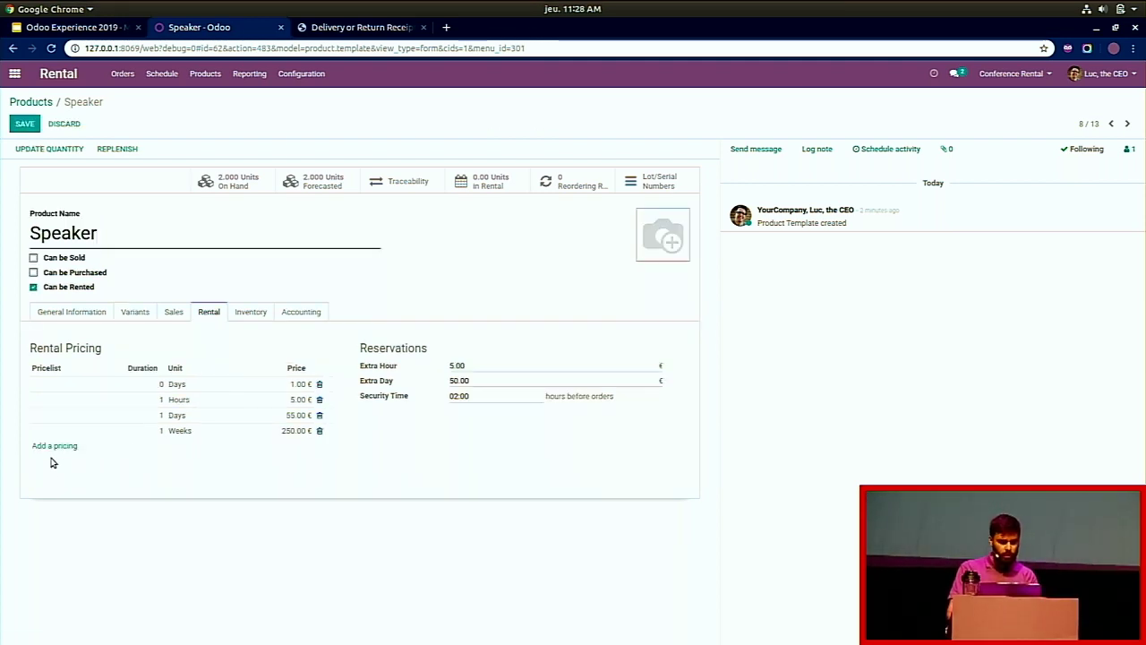
left_click(55, 446)
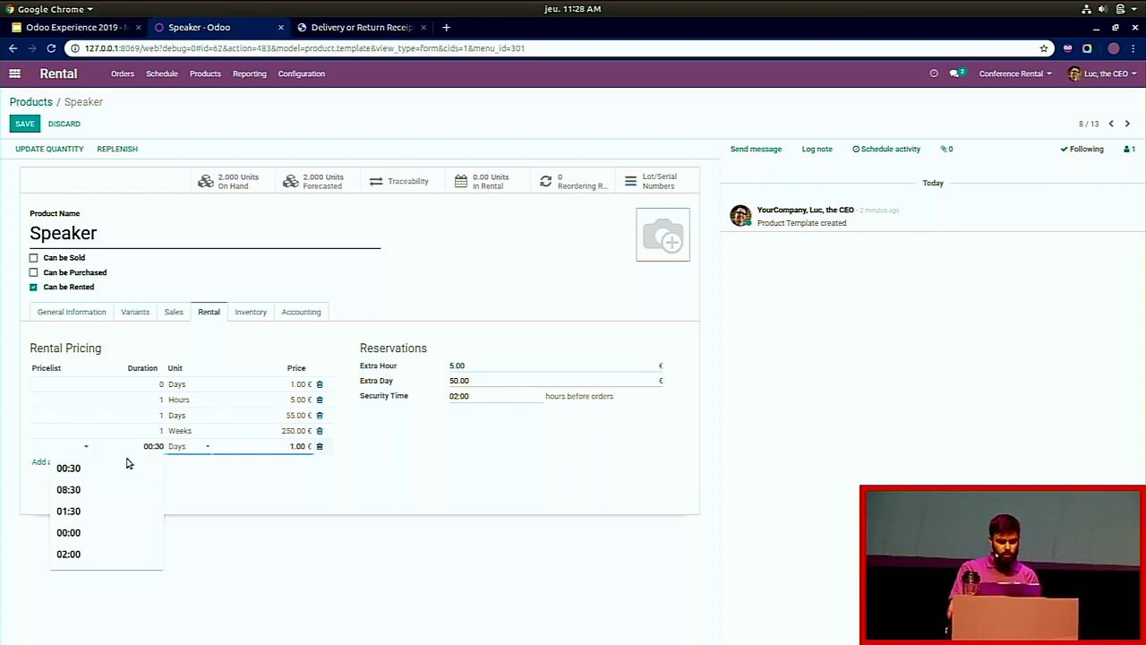
type("01")
left_click(190, 446)
left_click(186, 486)
left_click(271, 446)
type("10")
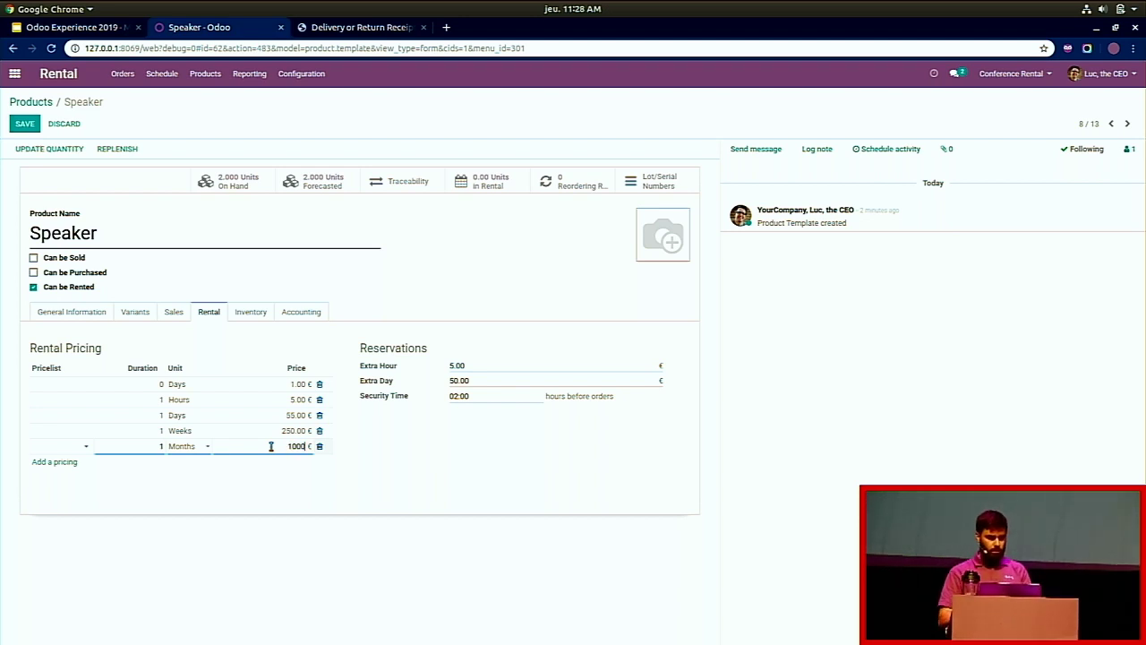
left_click(22, 126)
Step: Leave the Speaker product and start a new rental order
left_click(44, 104)
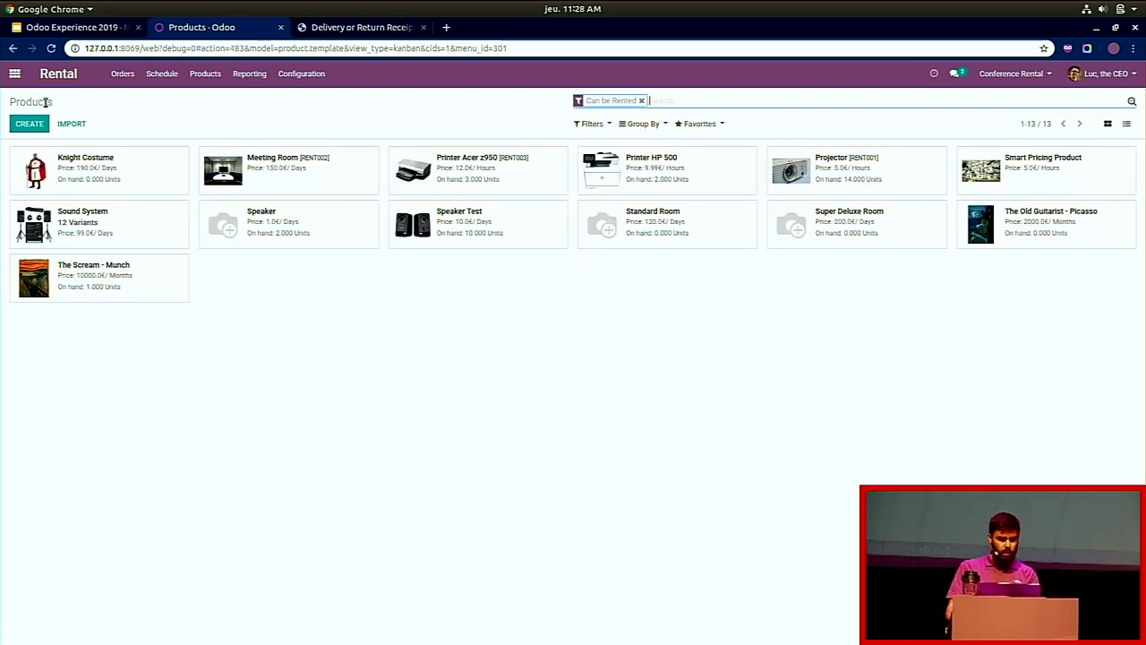
left_click(123, 74)
left_click(126, 100)
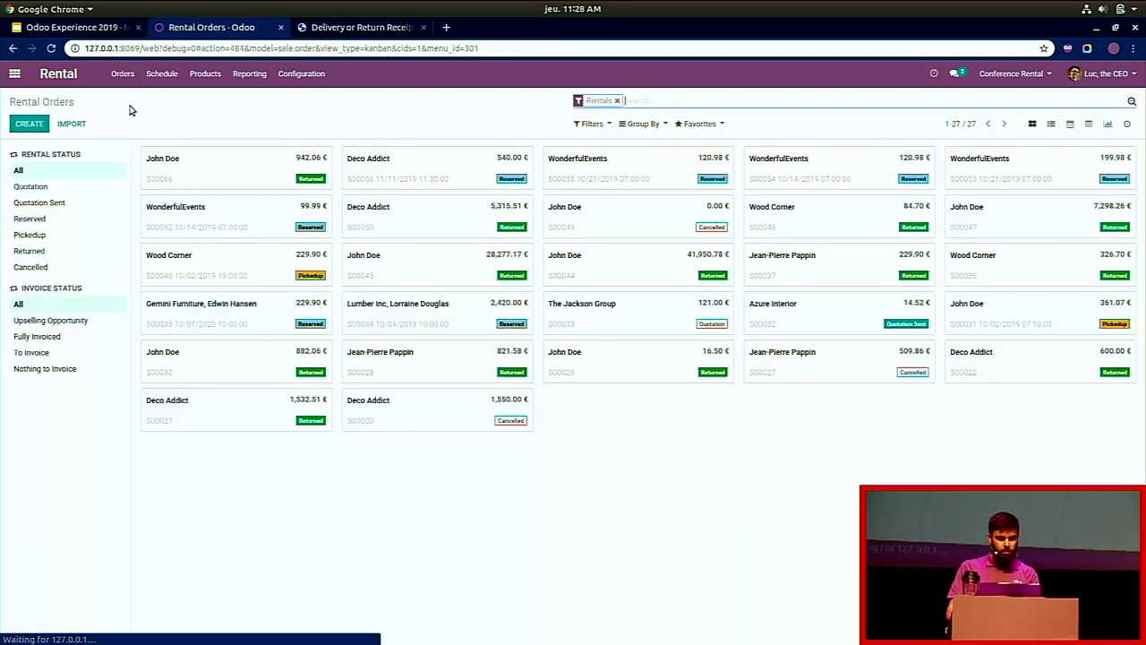
left_click(29, 125)
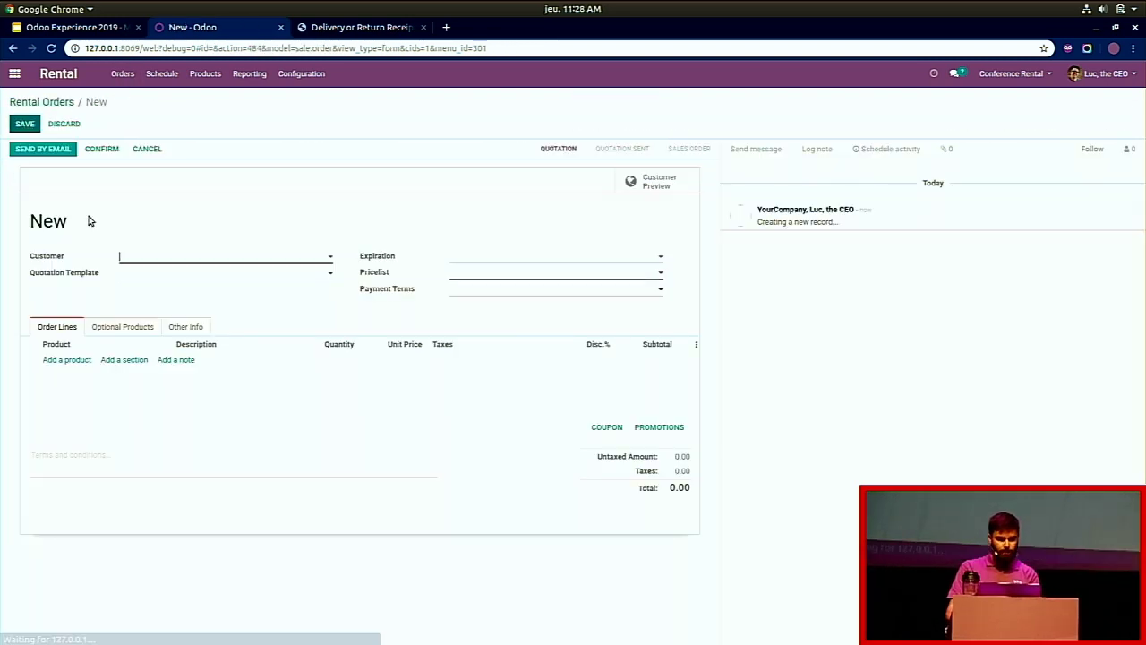
Step: Select the customer on the new rental order and add the Speaker product as an order line
type("joh")
key("Return")
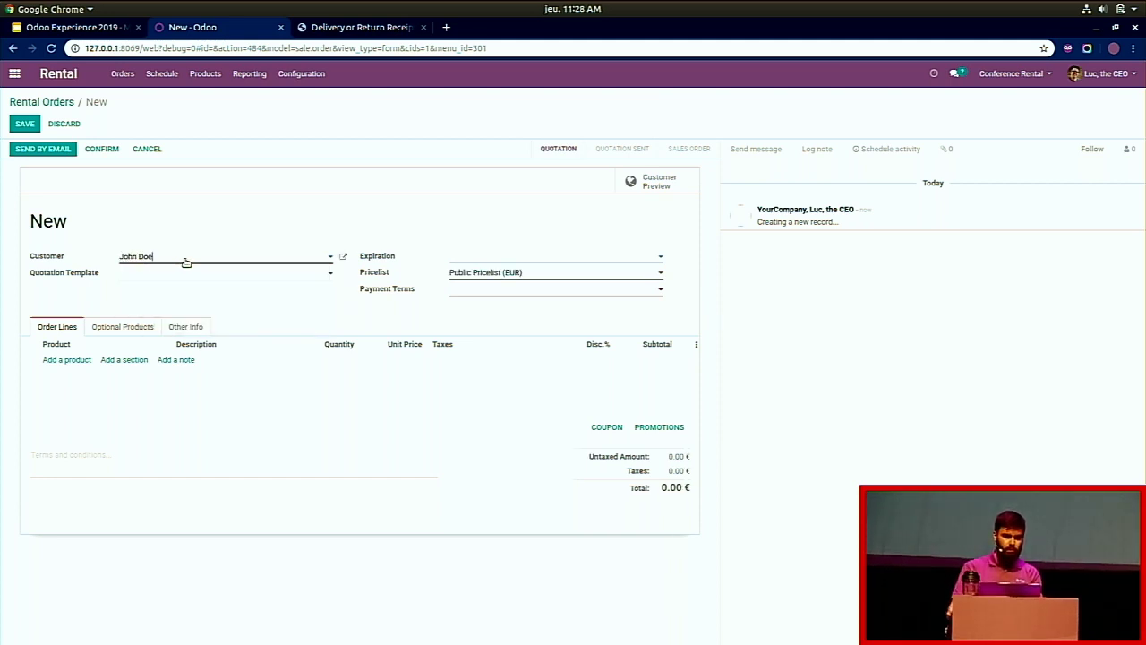
left_click(70, 360)
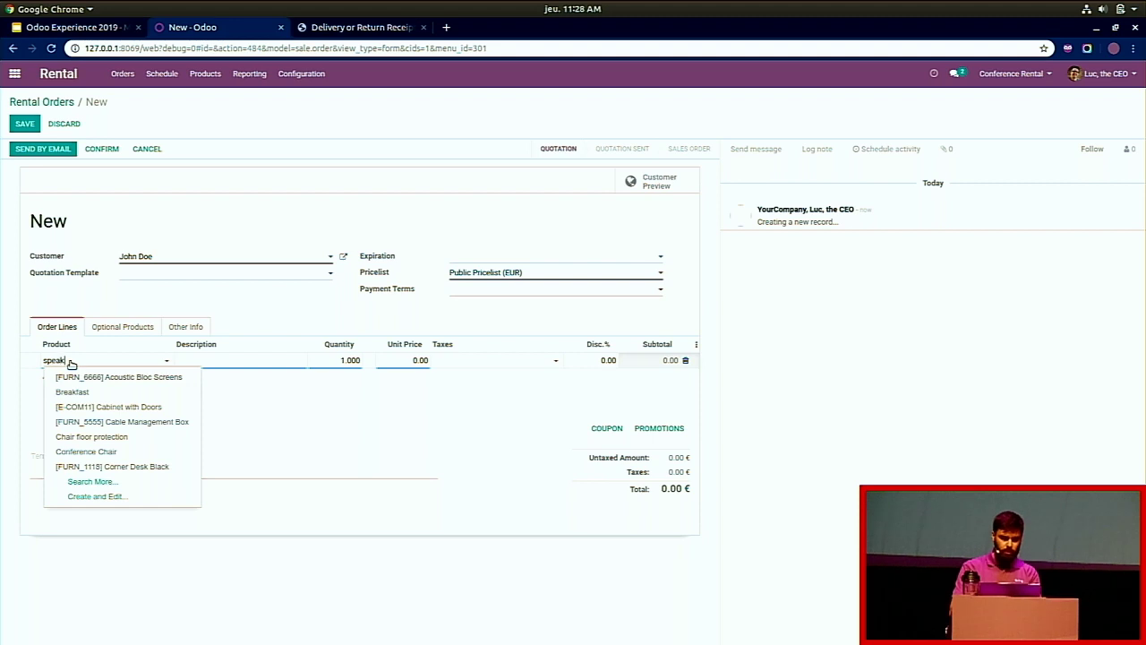
left_click(81, 376)
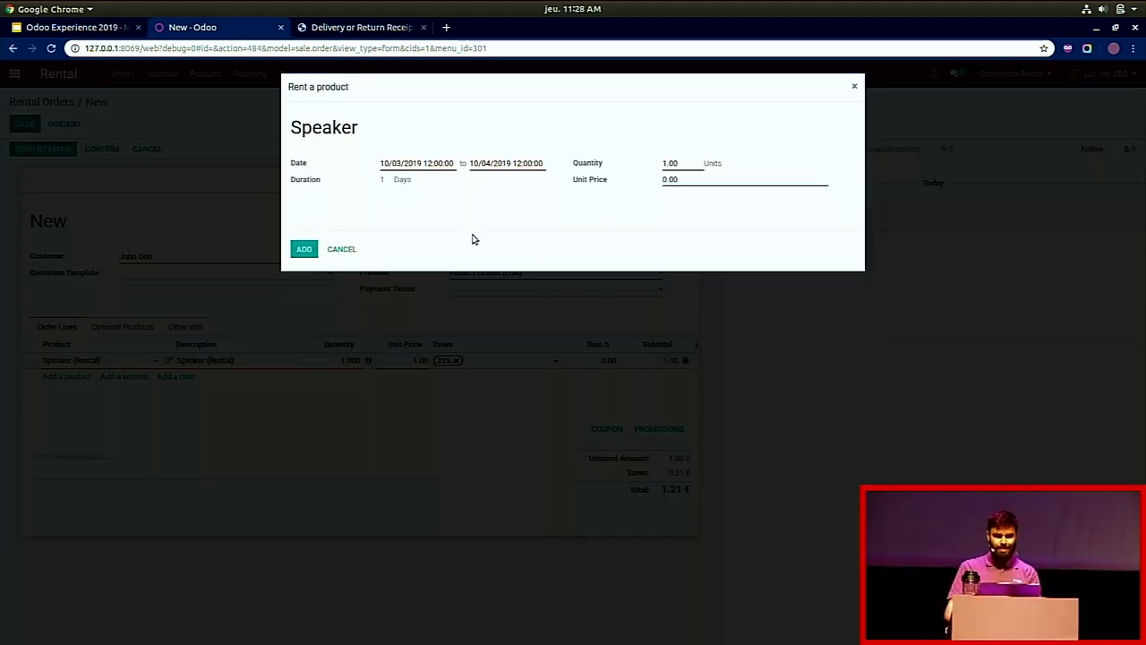
Step: Try to set the Speaker's rental period from 10/03/2019 to 10/10/2019
left_click(397, 163)
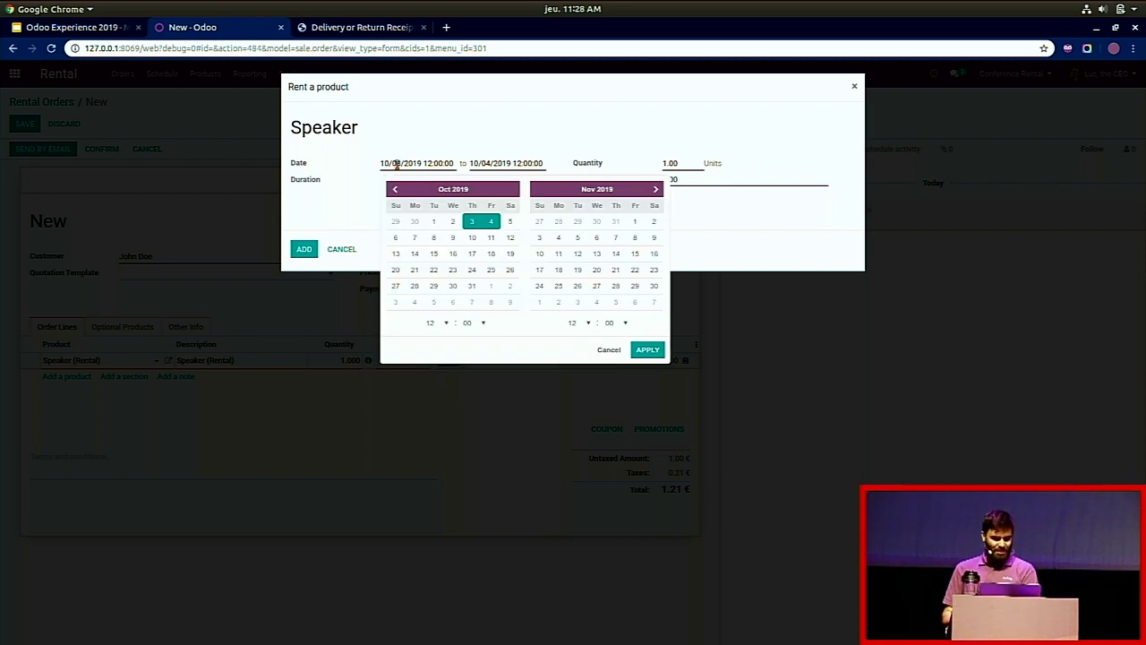
left_click(428, 154)
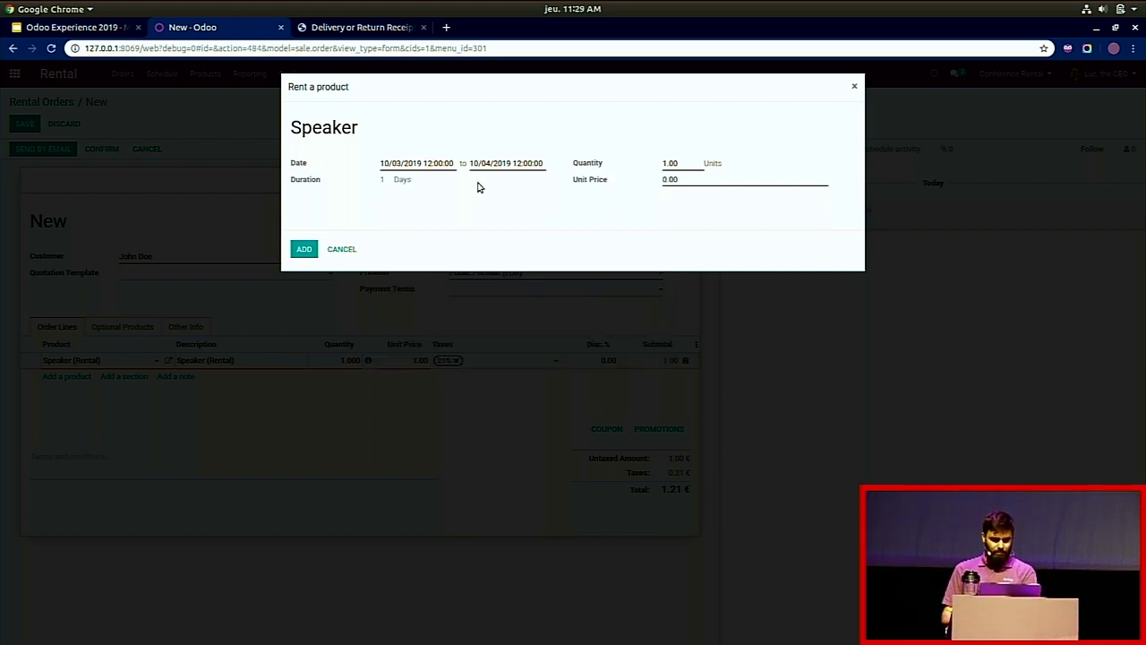
left_click(431, 162)
left_click(472, 221)
left_click(471, 237)
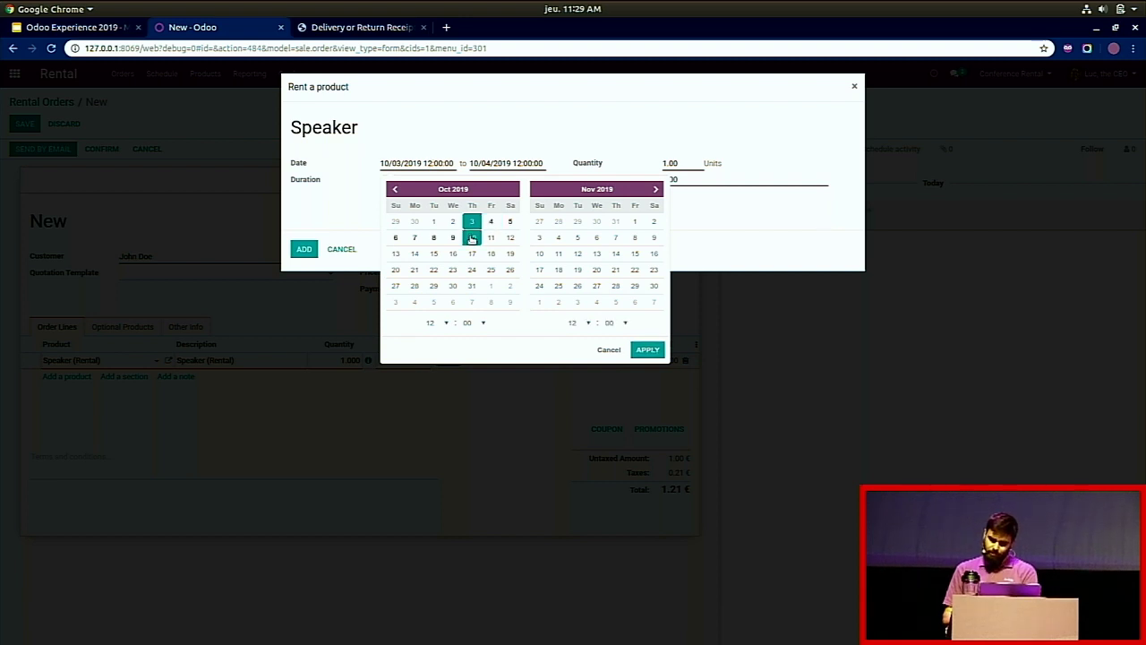
left_click(647, 349)
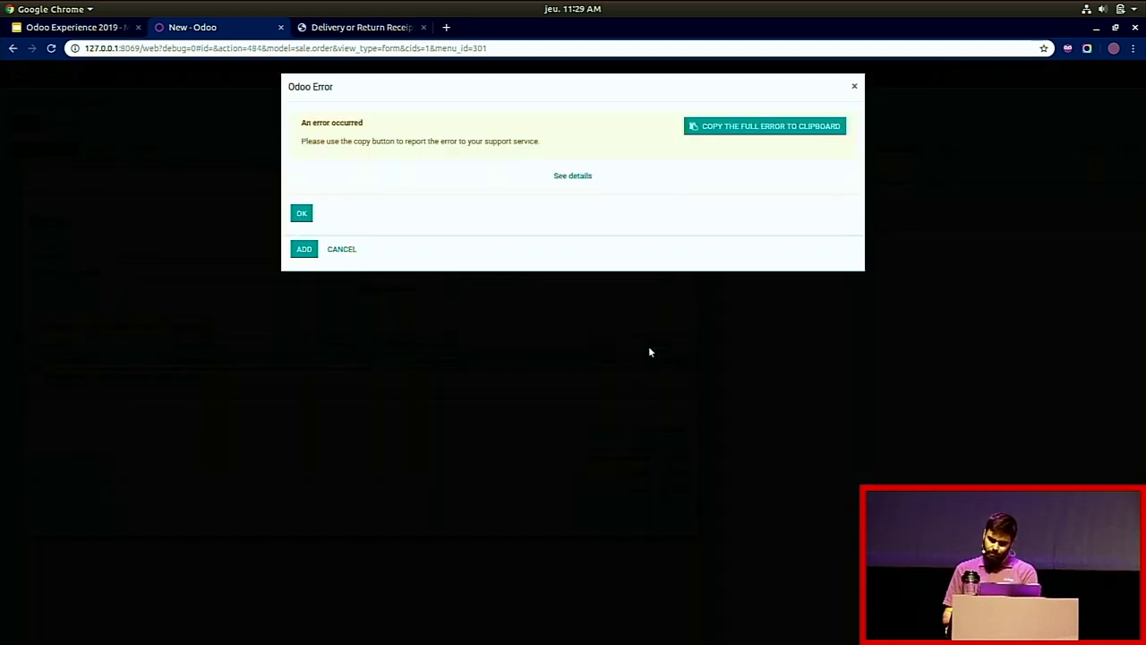
Step: Dismiss the error messages and rental dialog, and discard the unsaved rental order by going to the product list
left_click(855, 88)
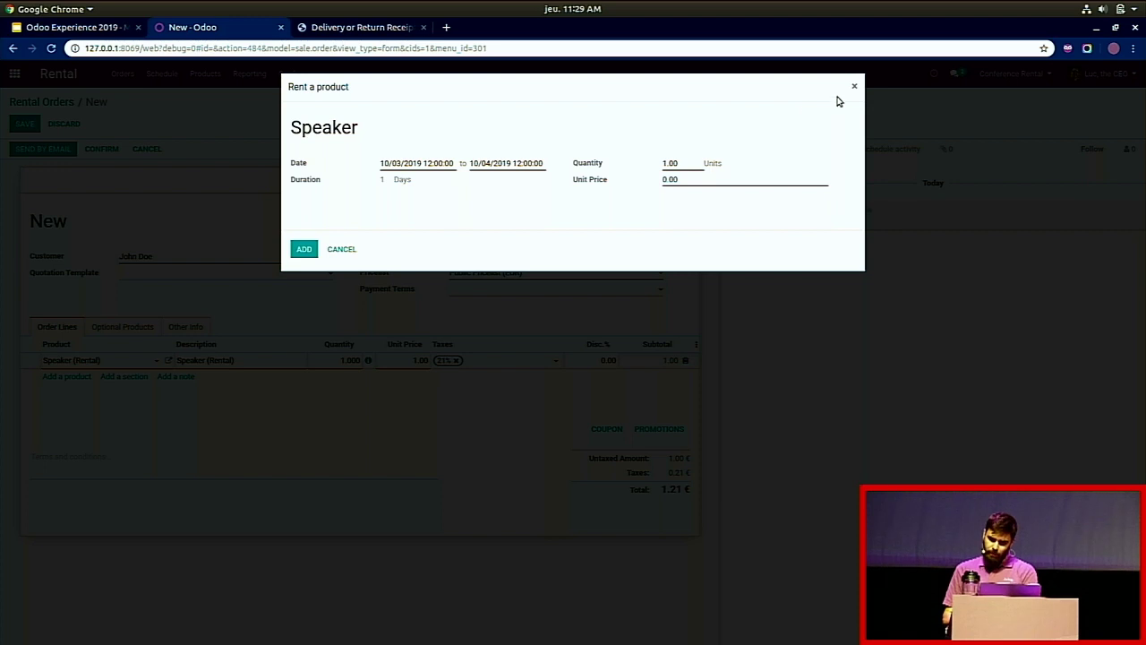
left_click(855, 88)
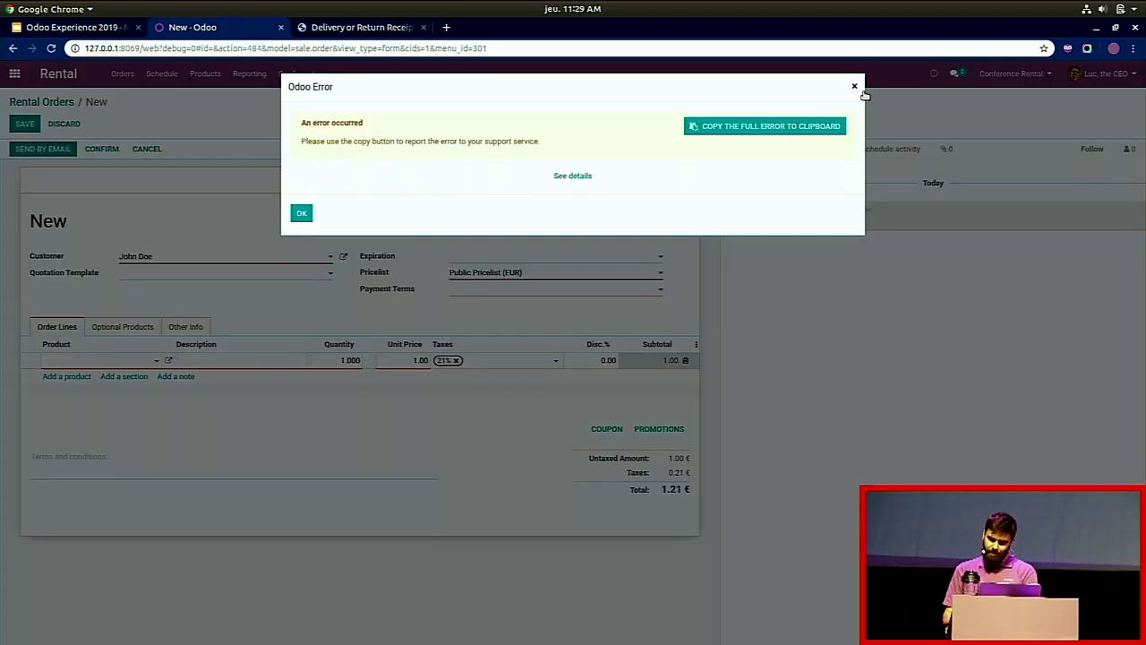
left_click(855, 88)
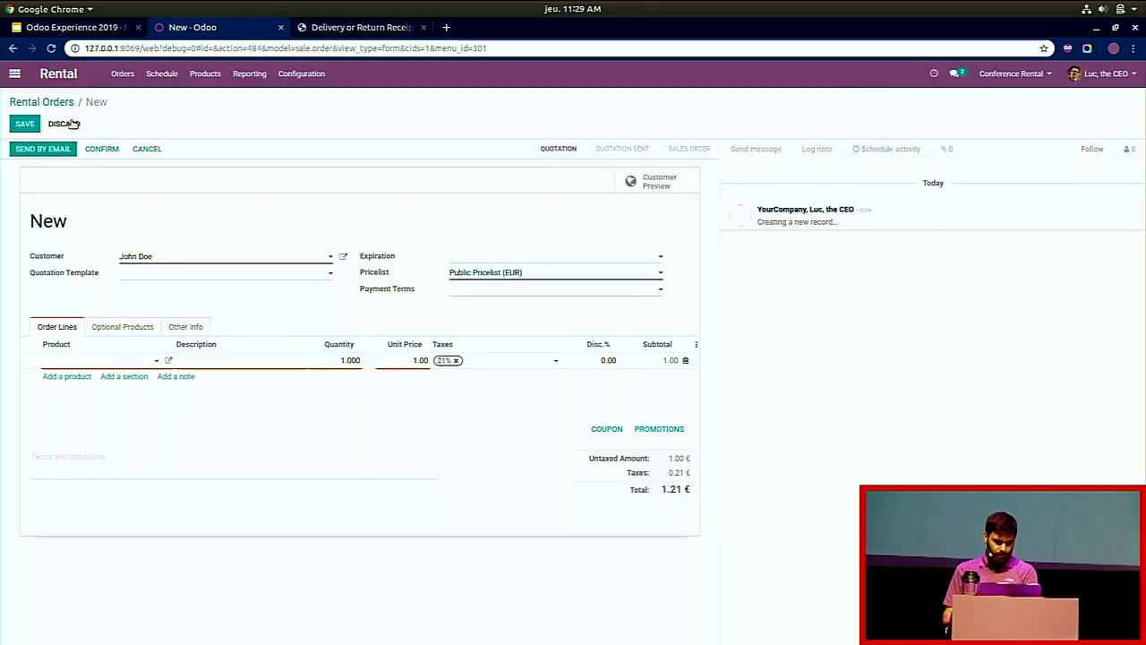
left_click(203, 76)
left_click(399, 152)
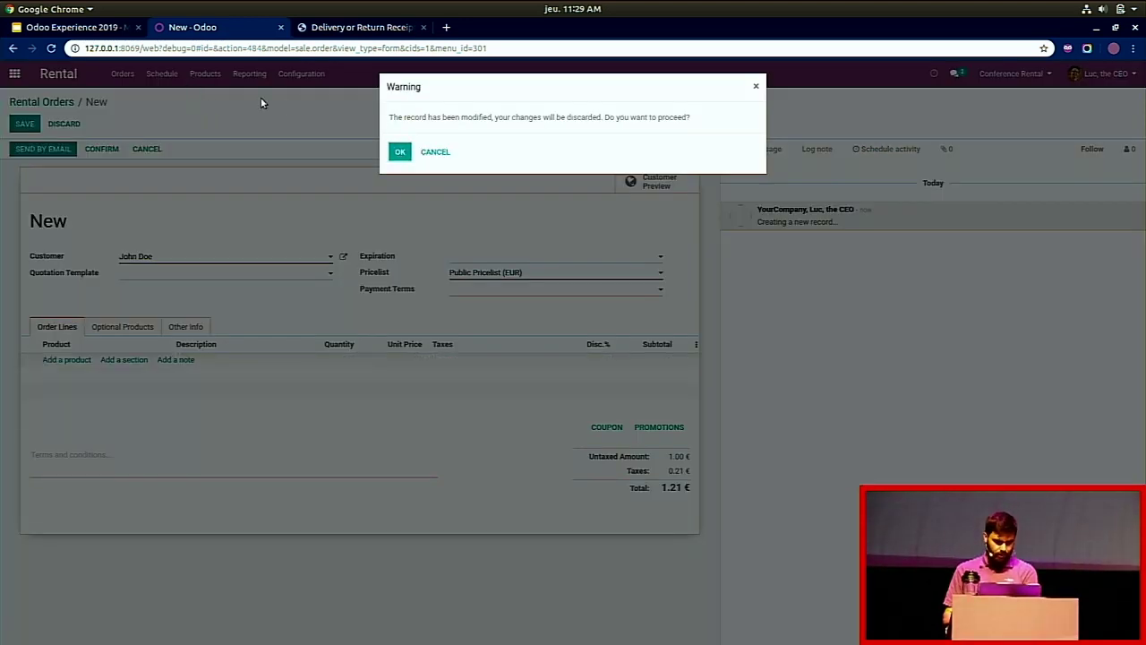
left_click(399, 152)
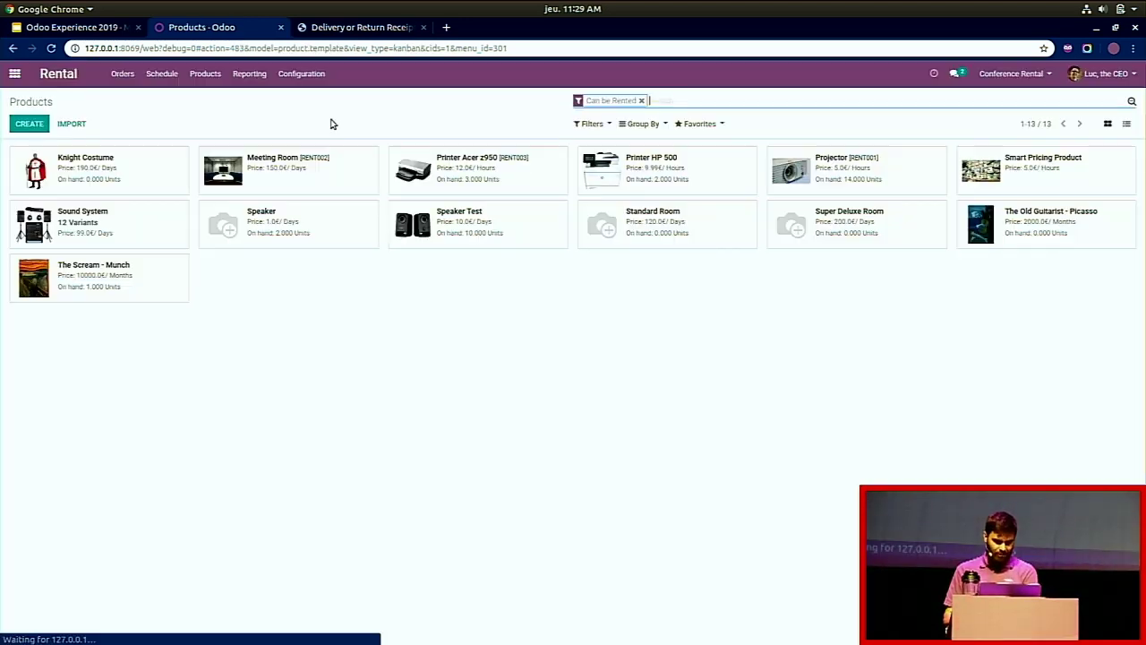
Step: Remove the first rental pricing line from the Speaker product and save the product
left_click(289, 235)
key("alt+a")
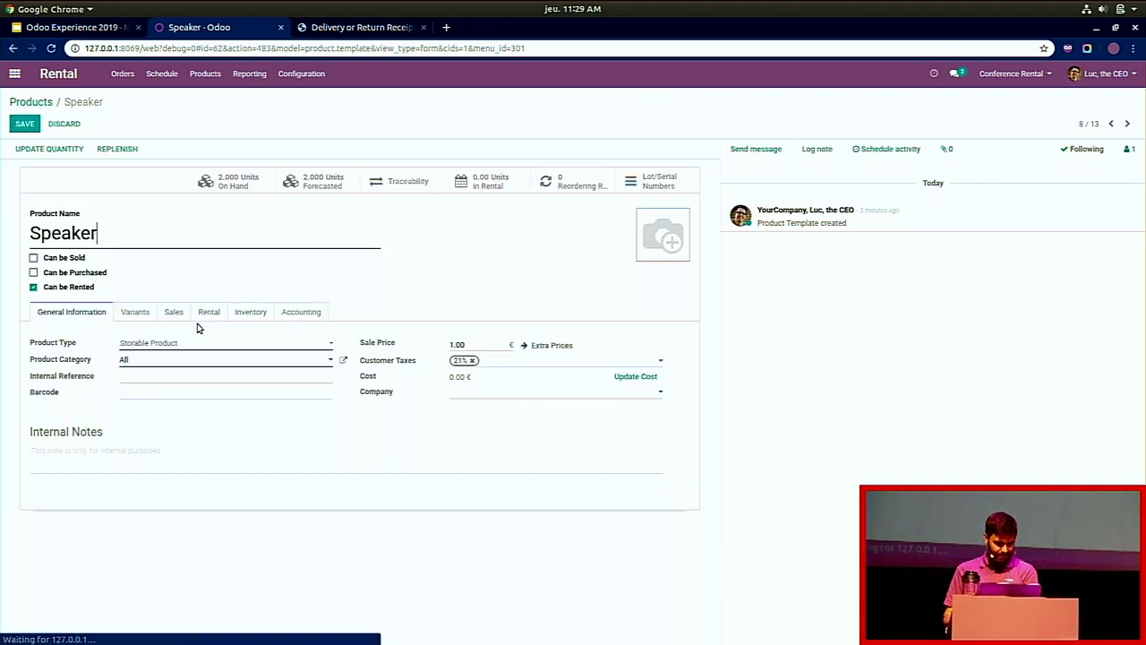
left_click(210, 313)
left_click(320, 386)
left_click(27, 127)
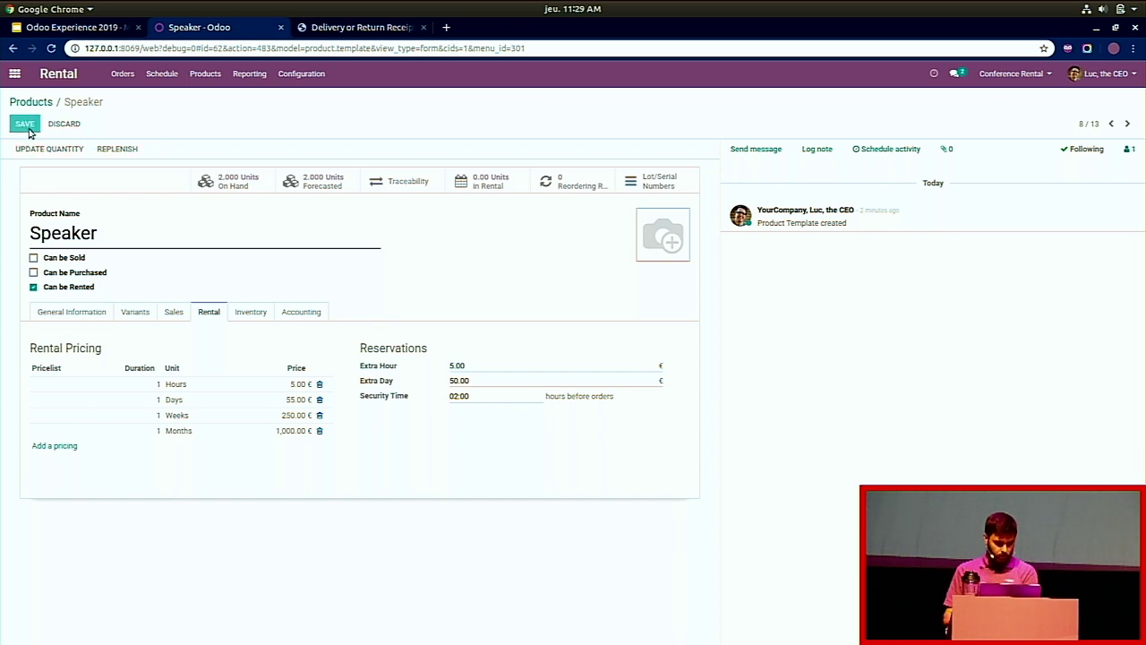
Step: Create a new rental order and select the first suggested customer
left_click(123, 74)
left_click(134, 96)
left_click(28, 124)
left_click(125, 256)
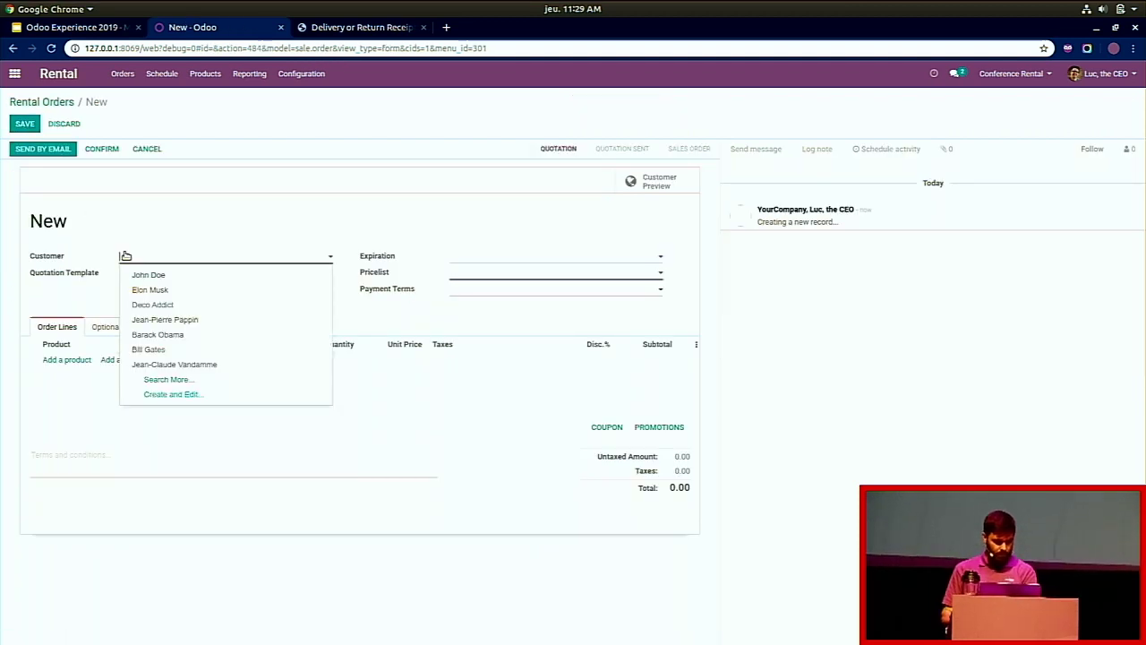
key("Return")
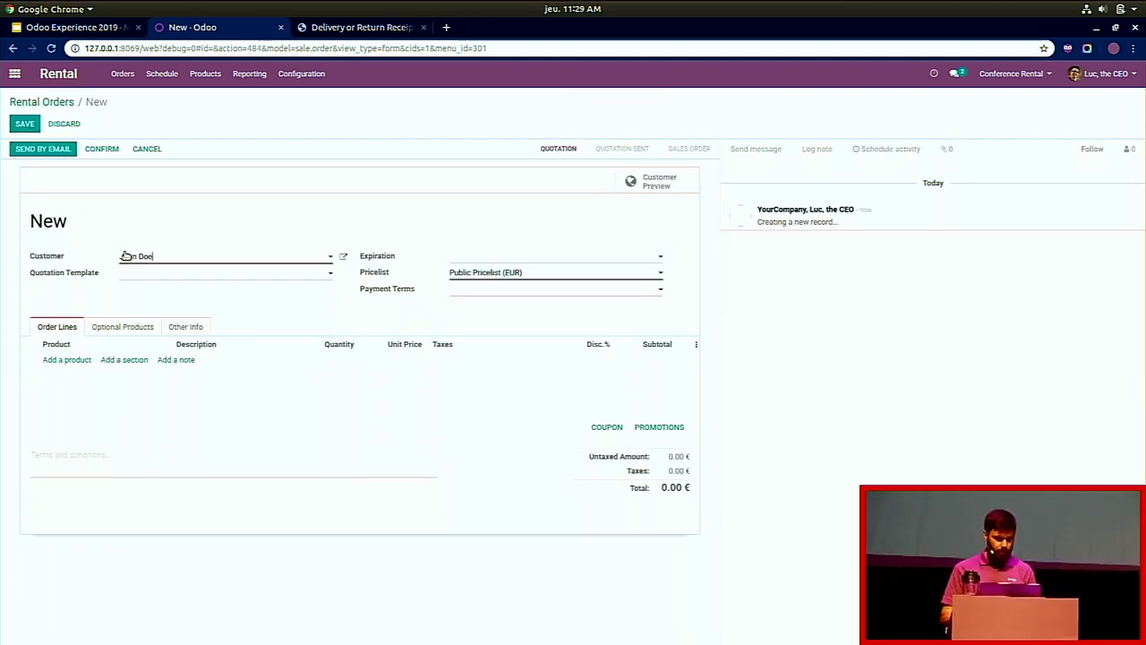
Step: Add the Speaker product to the rental order as an order line
left_click(68, 361)
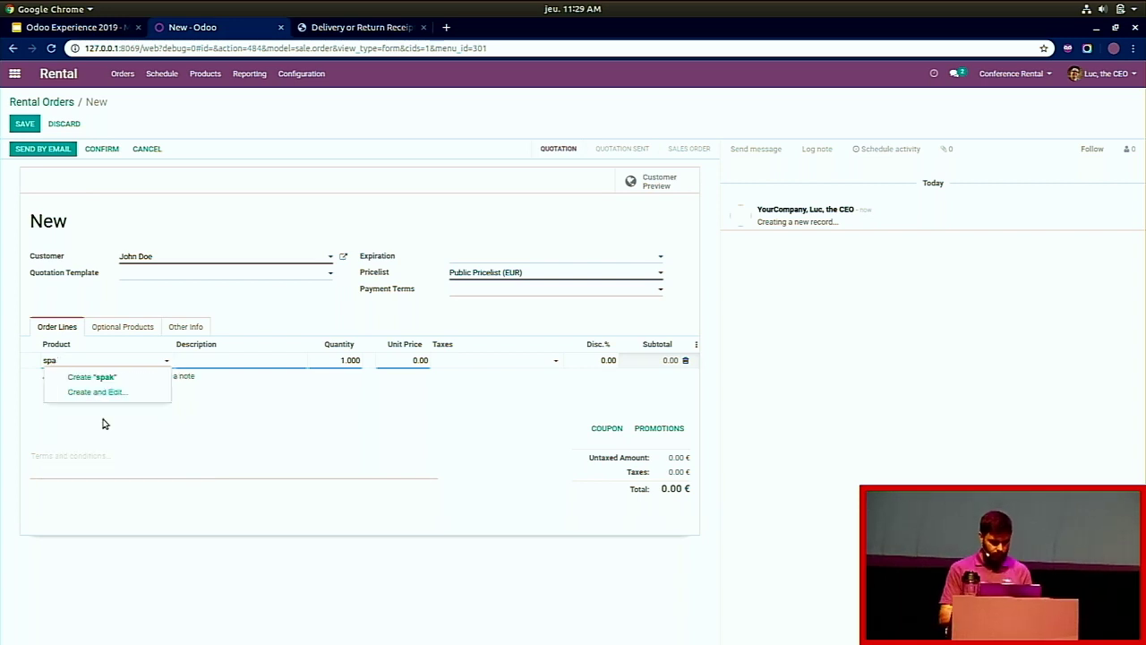
type("k")
left_click(115, 376)
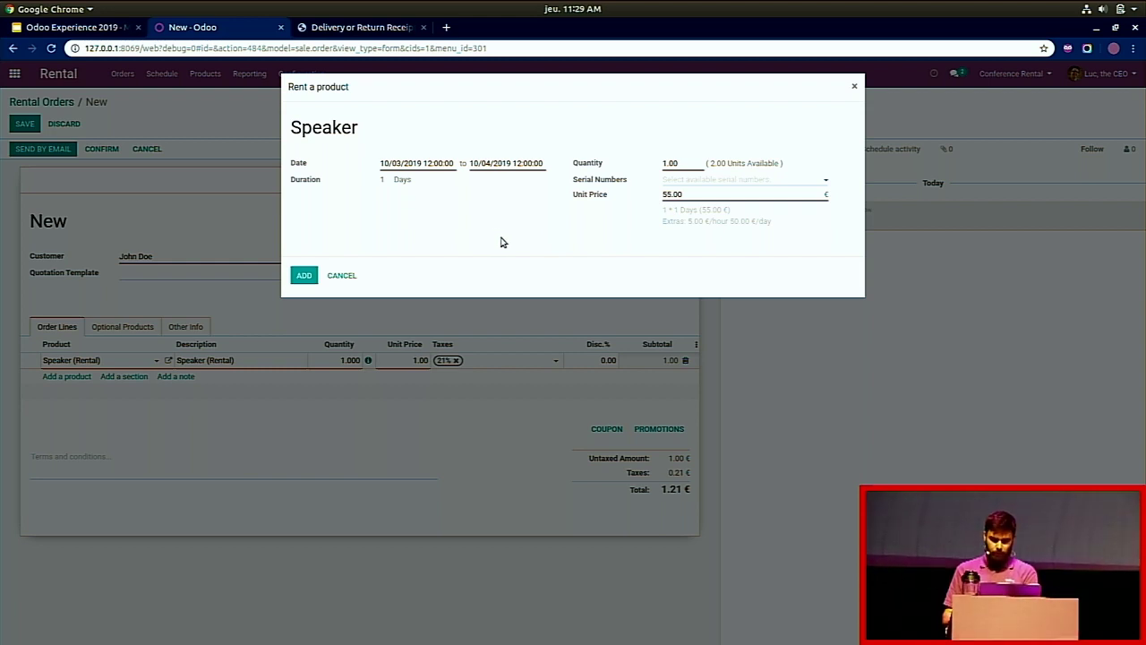
Step: Examine the Speaker's rental dates, the unit price calculation and the extra hour and day fees
left_click(437, 165)
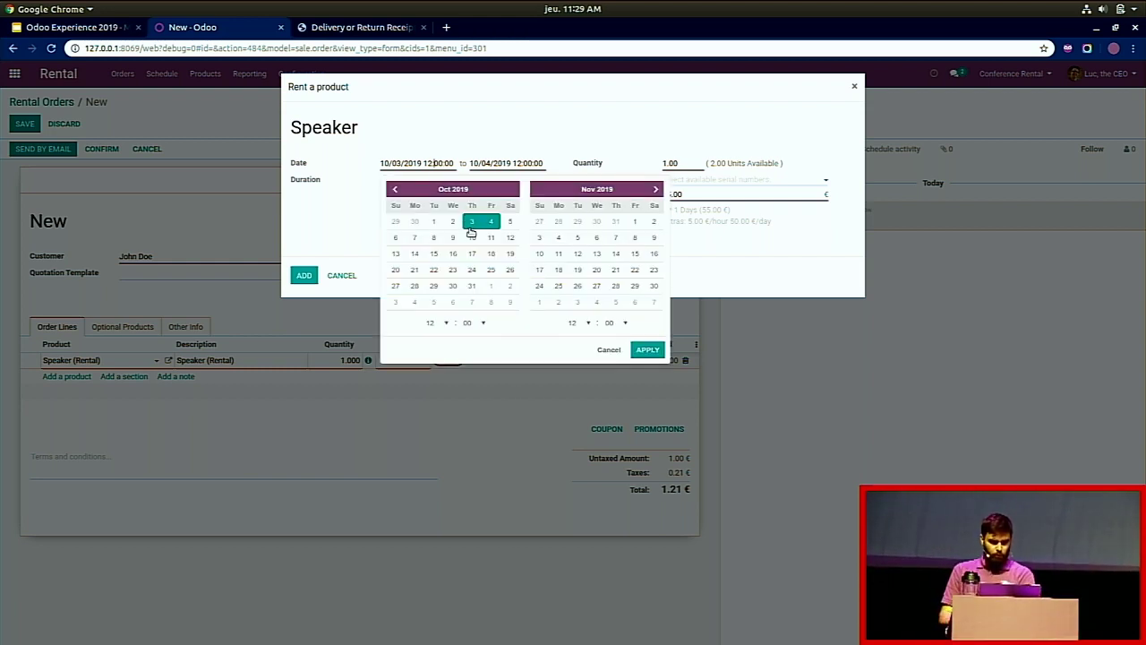
left_click(464, 146)
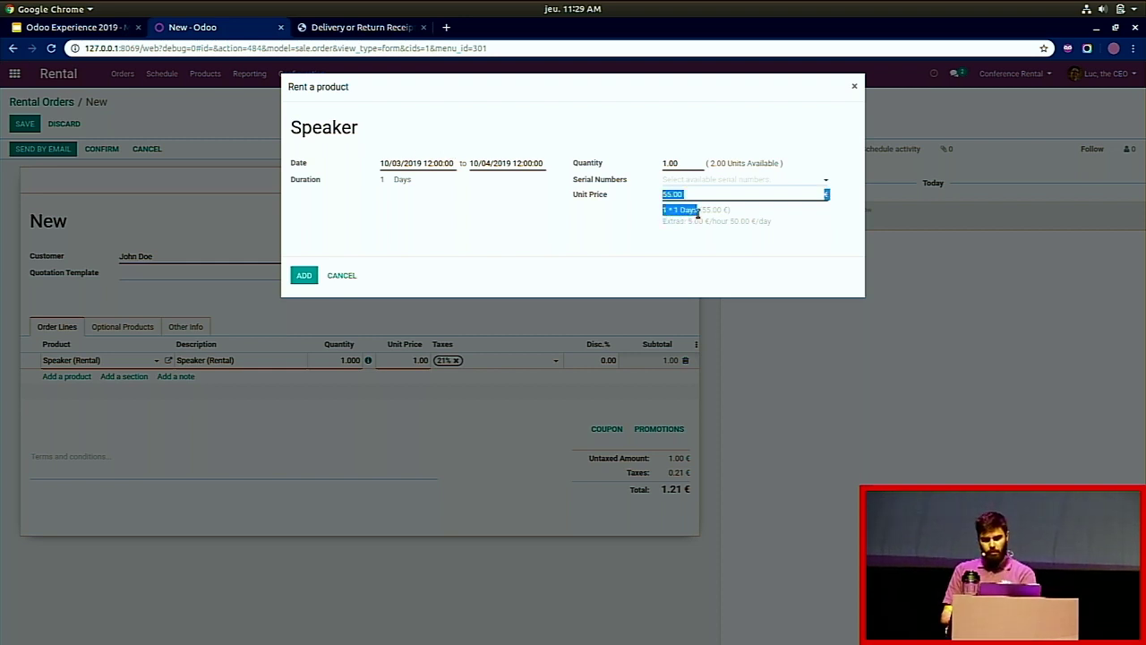
left_click(676, 210)
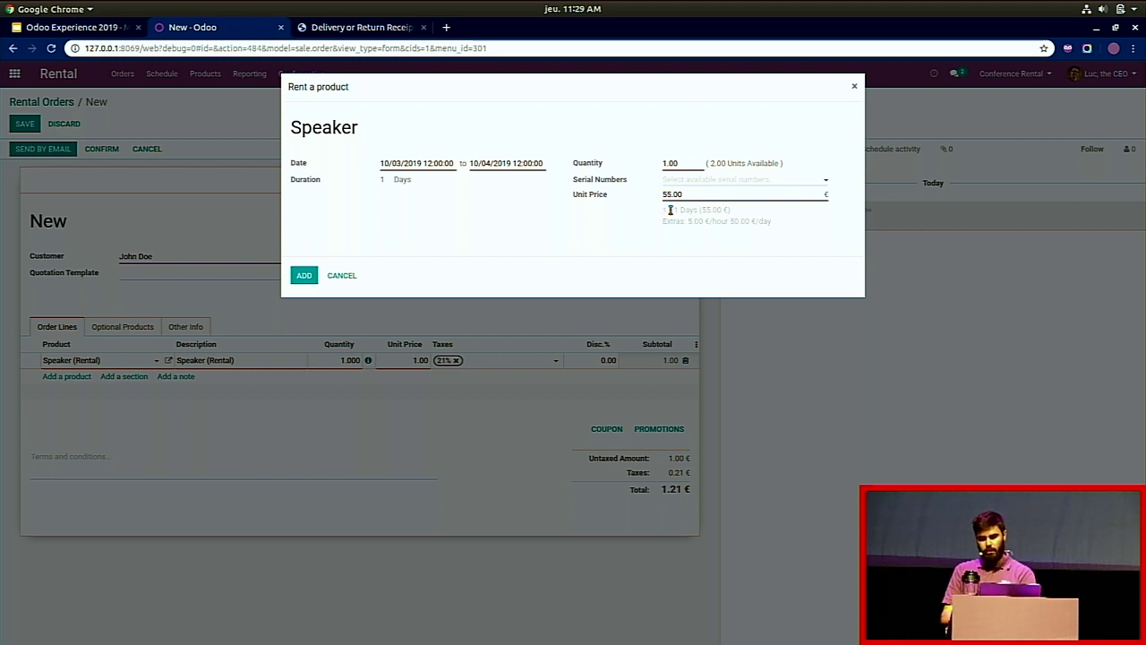
mouse_move(706, 218)
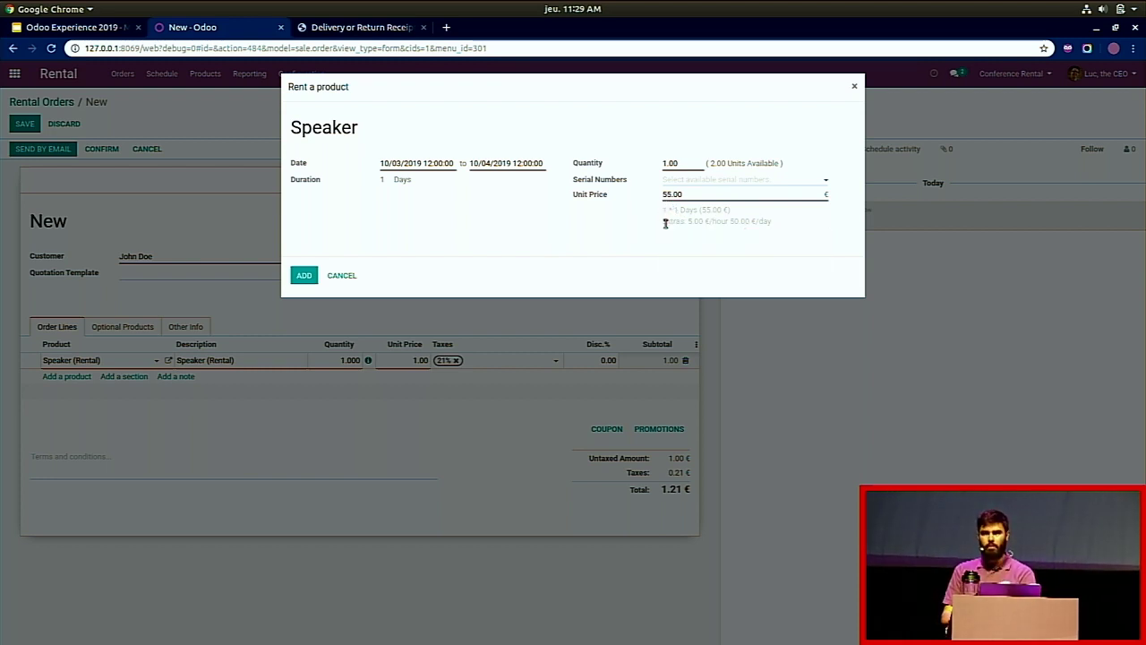
left_click_drag(665, 223, 711, 233)
left_click(690, 218)
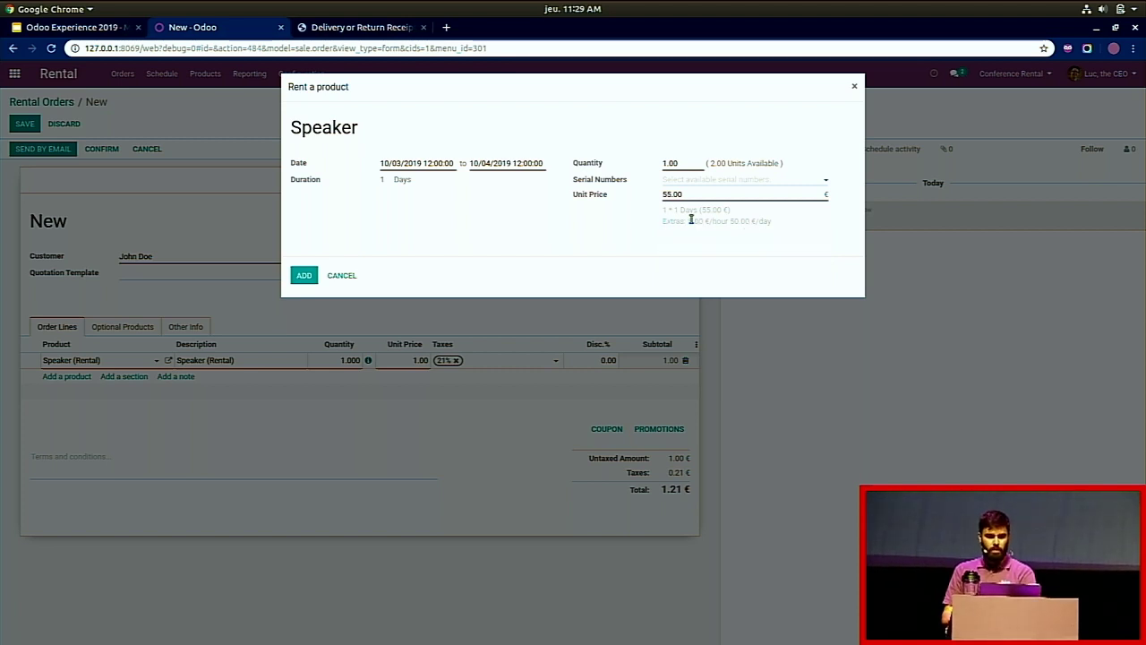
Step: Set the Speaker's rental period from 10/03/2019 to 10/08/2019
left_click(428, 162)
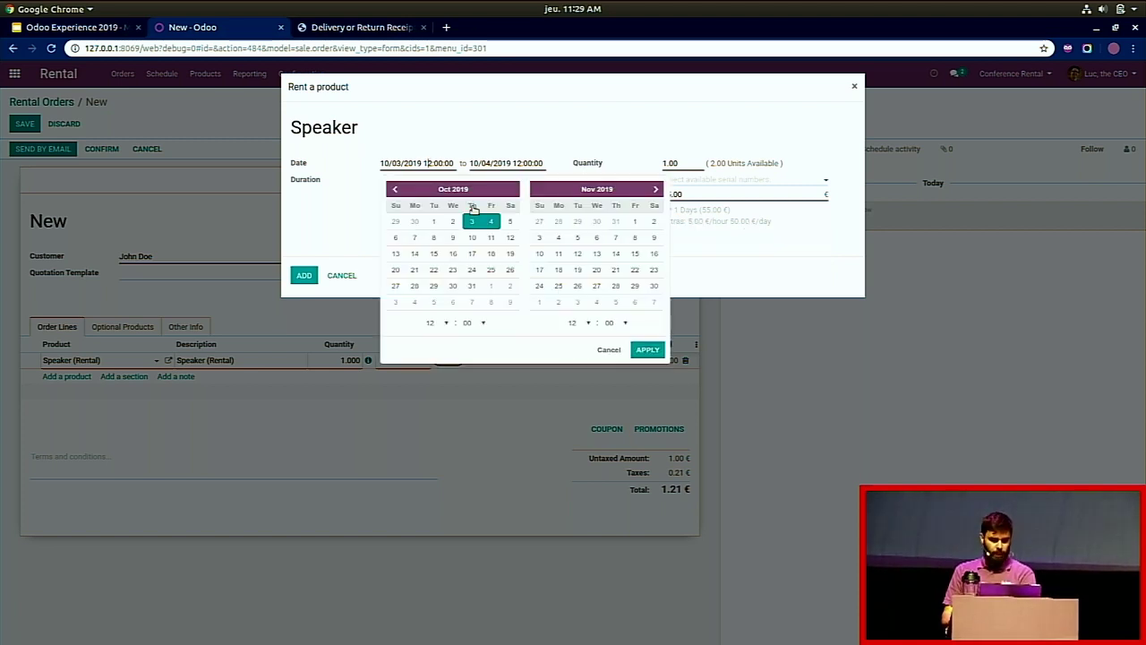
left_click(434, 239)
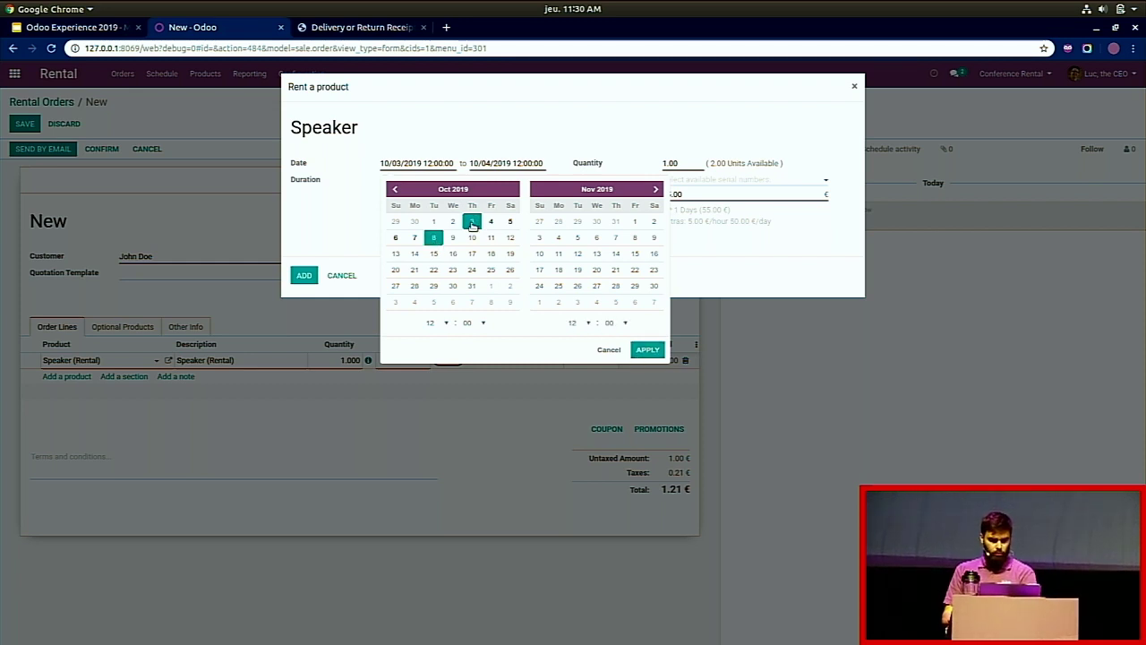
left_click(648, 350)
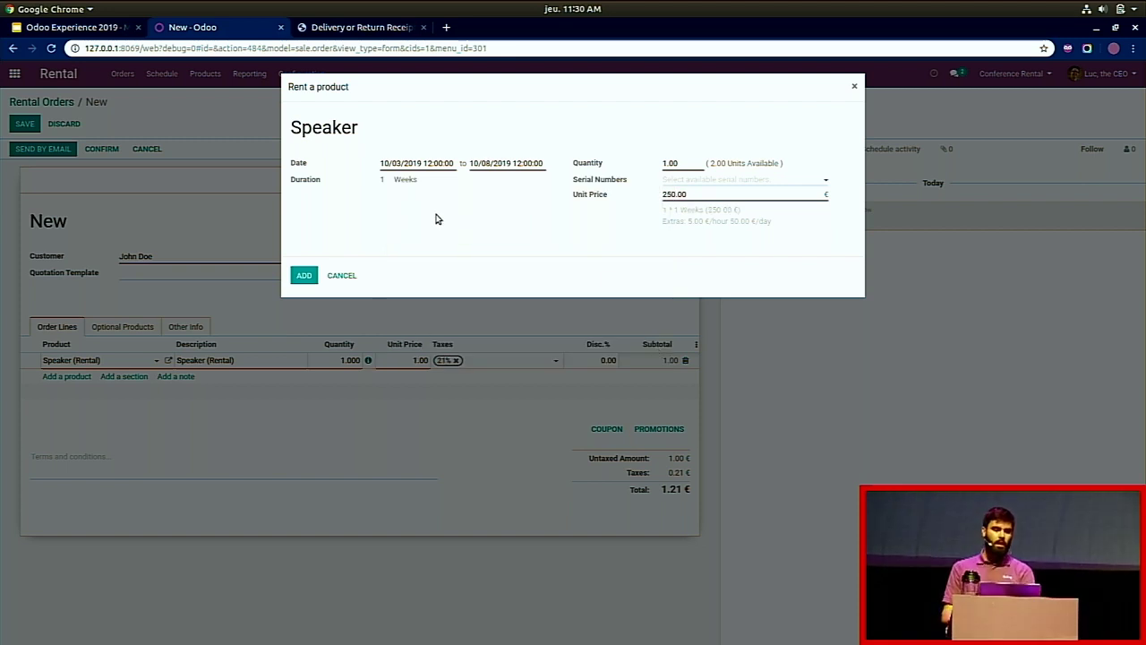
Step: Extend the Speaker's rental period to run from 10/03/2019 to 10/24/2019
left_click(440, 165)
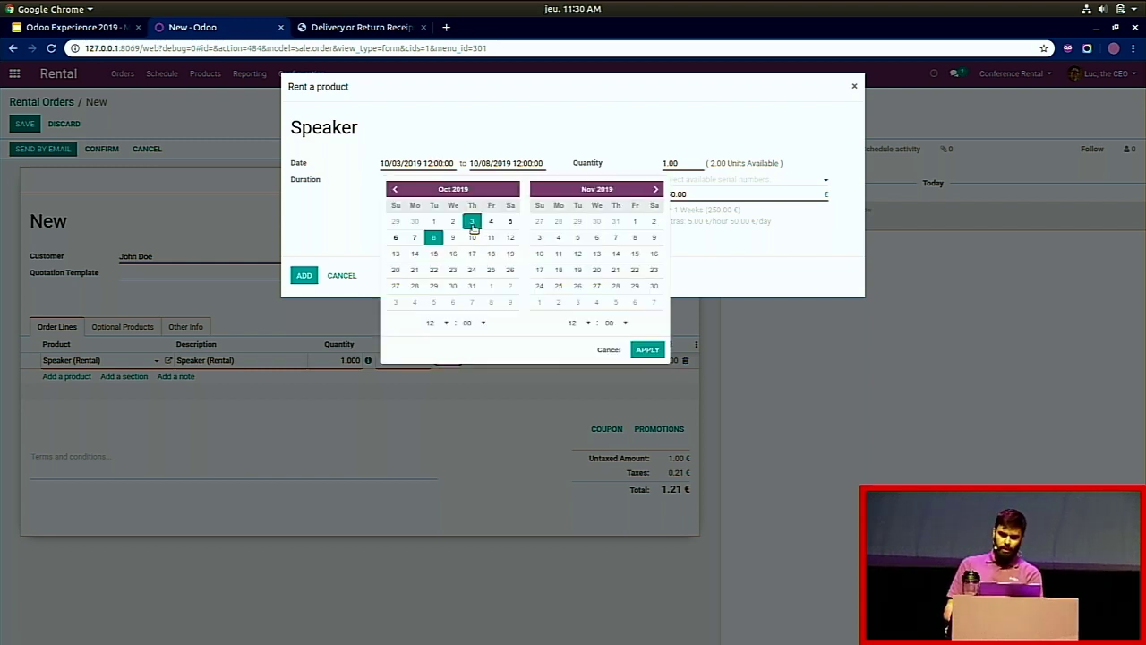
left_click(473, 226)
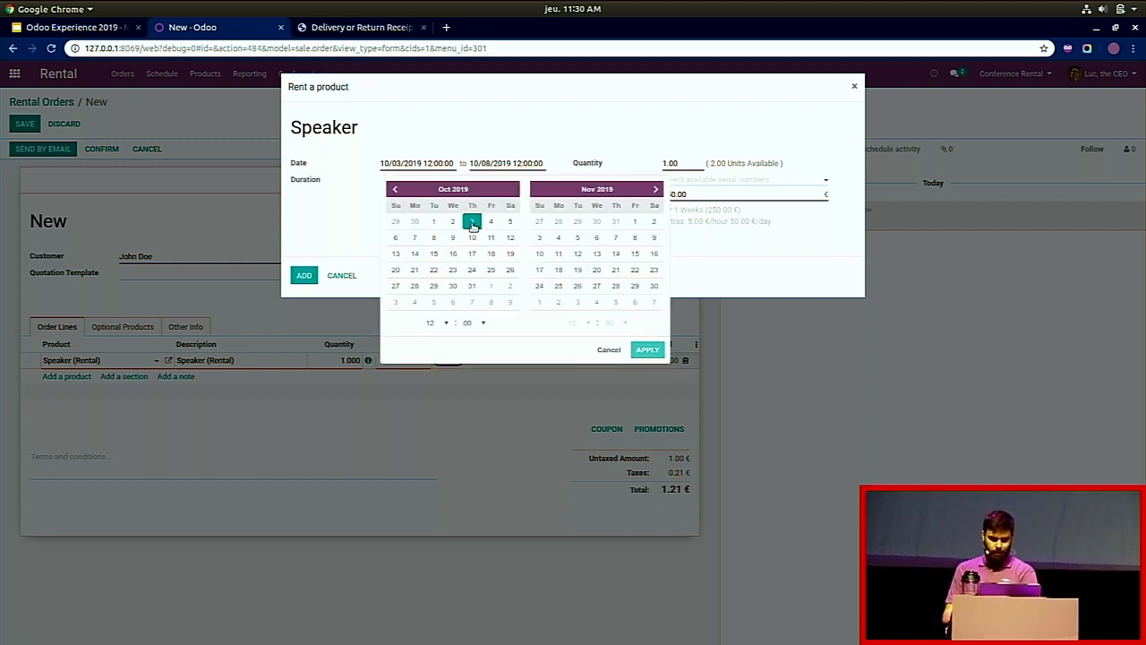
left_click(472, 271)
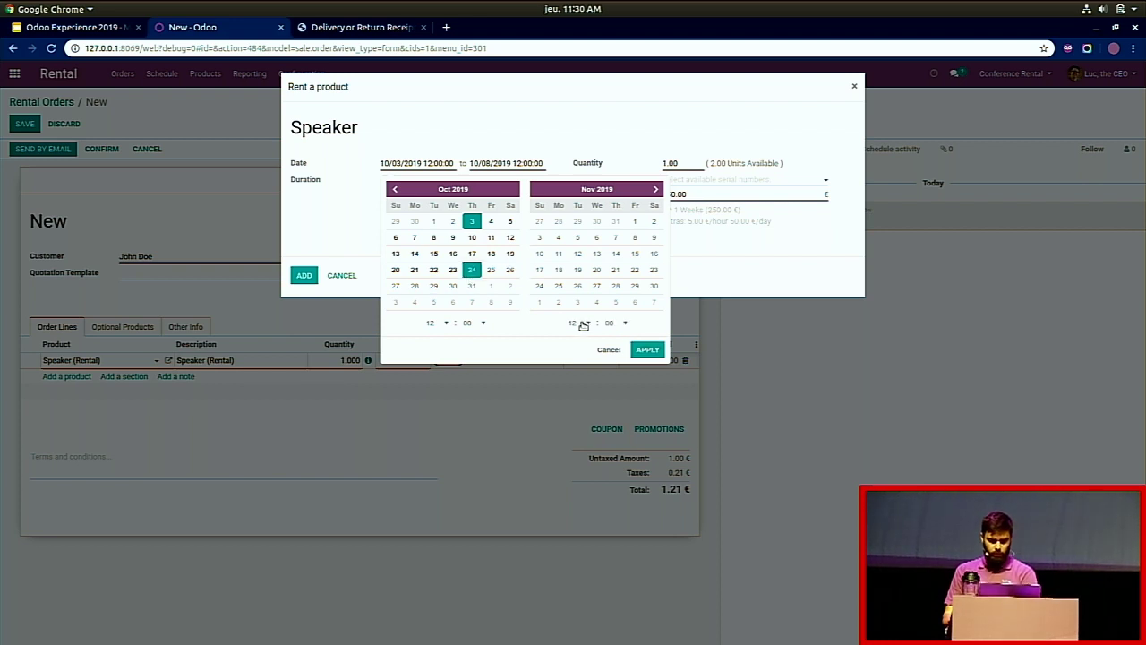
left_click(636, 352)
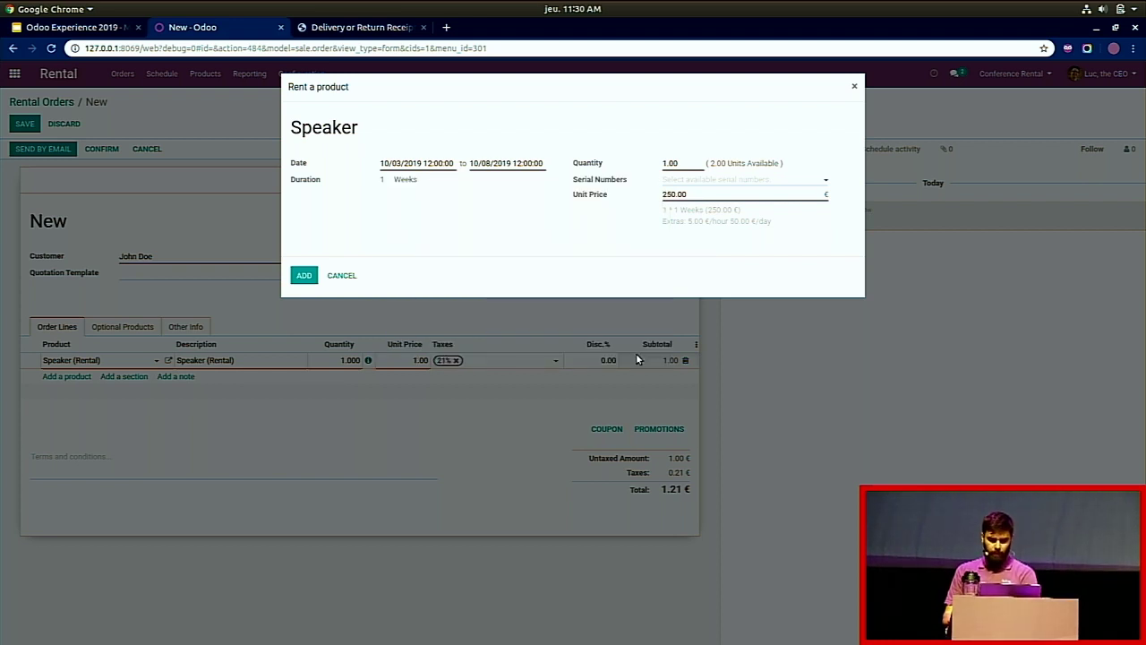
Step: Change the Speaker's rental period to run from 10/03/2019 to 11/05/2019
left_click(435, 163)
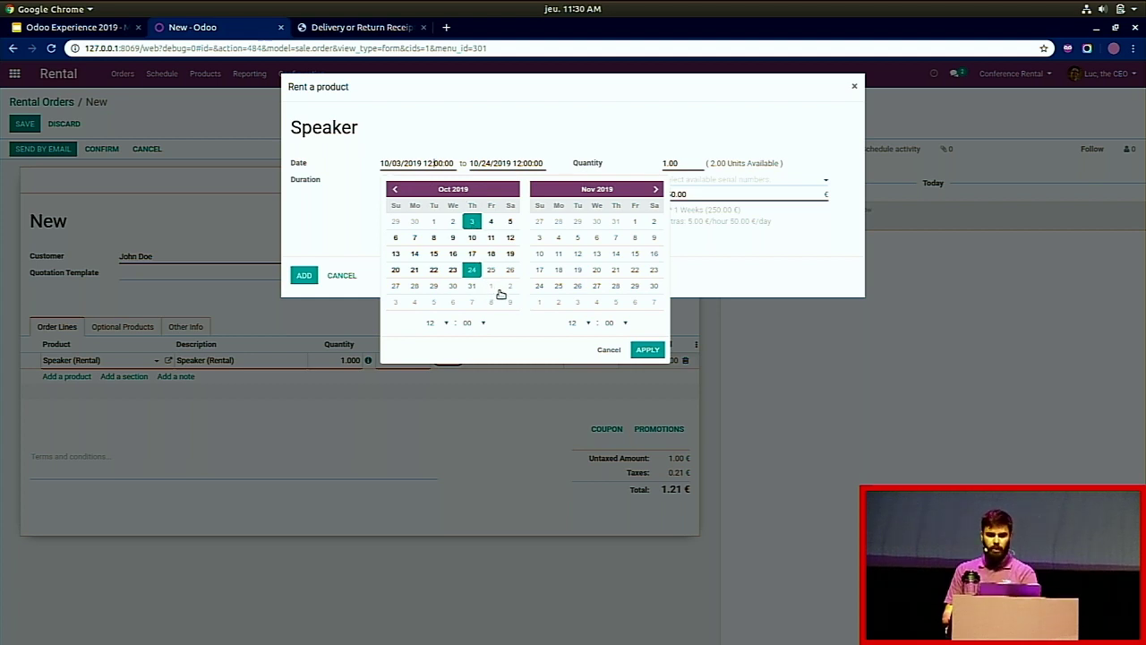
left_click(469, 224)
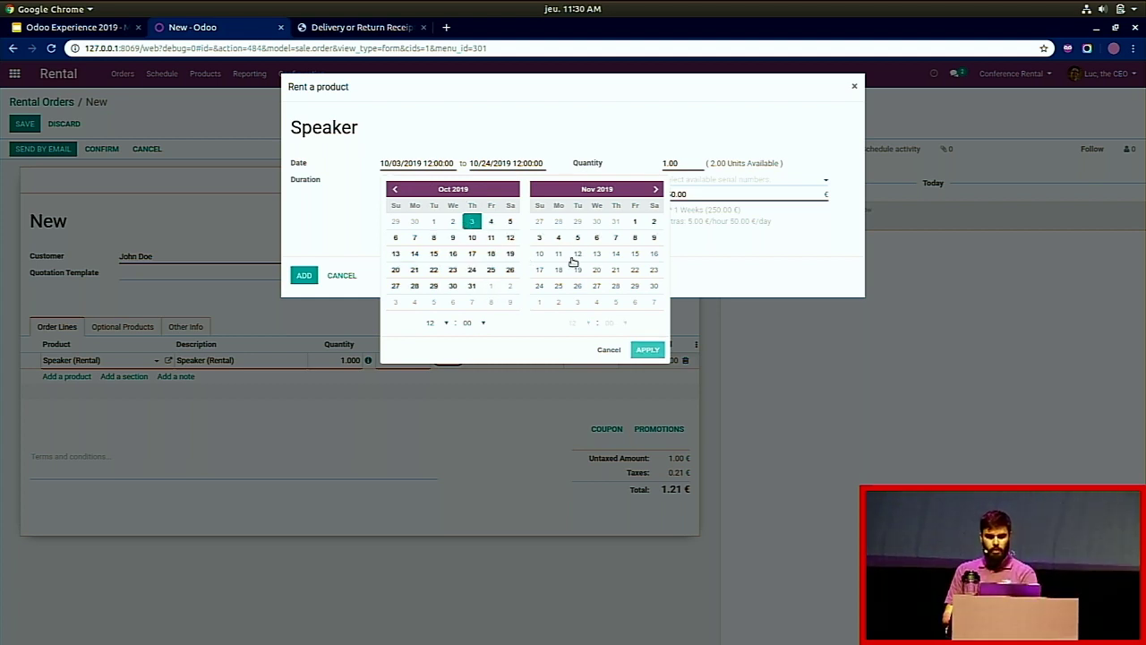
left_click(577, 239)
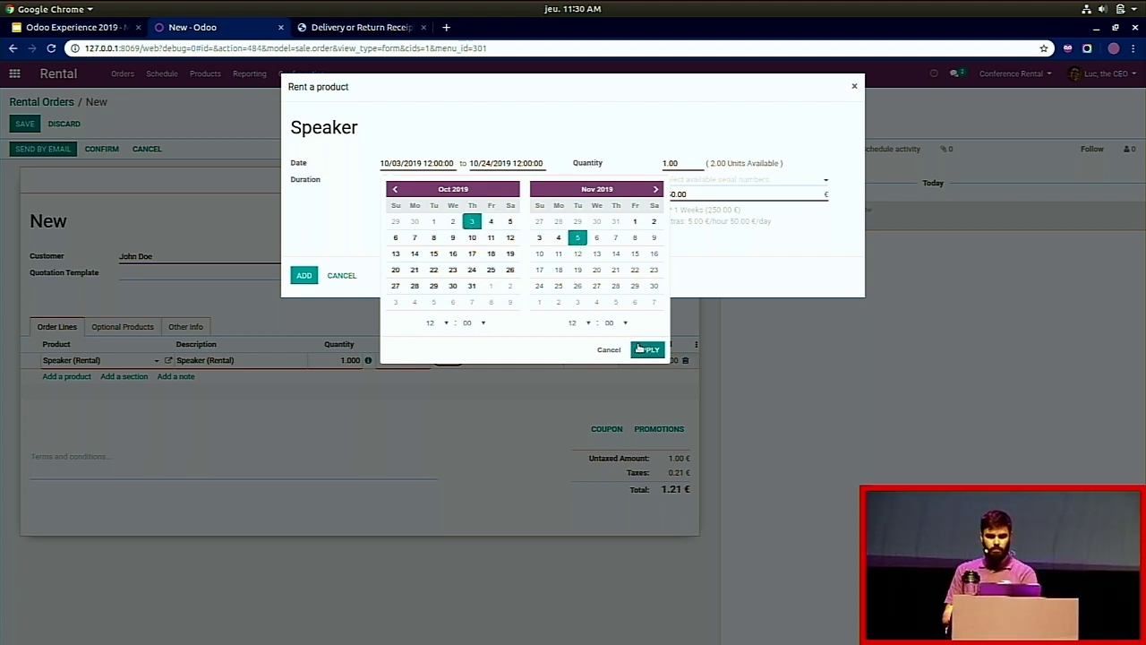
left_click(644, 350)
Step: Set the Speaker's rental period from 10/03/2019 to 11/19/2019
left_click(420, 164)
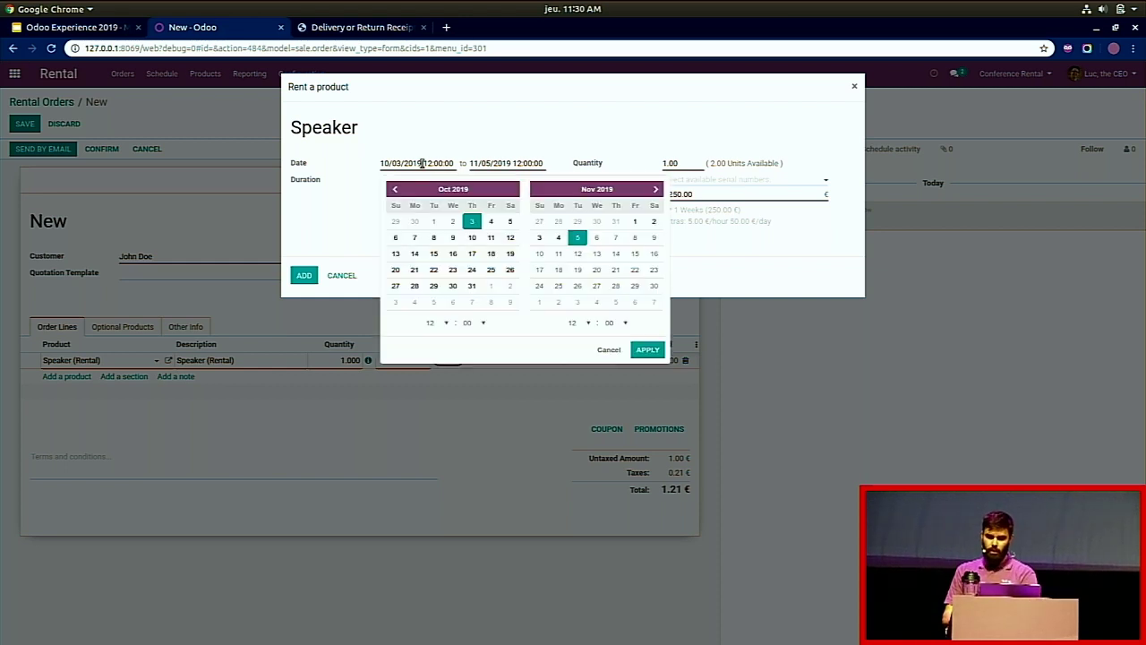
left_click(471, 221)
left_click(578, 269)
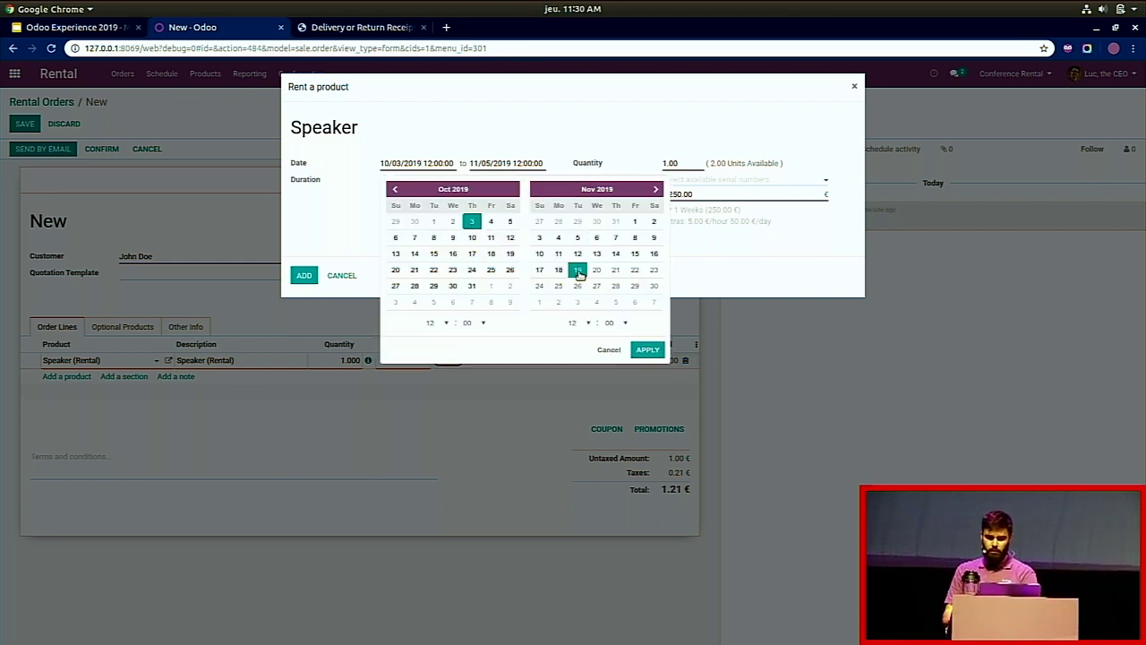
left_click(648, 349)
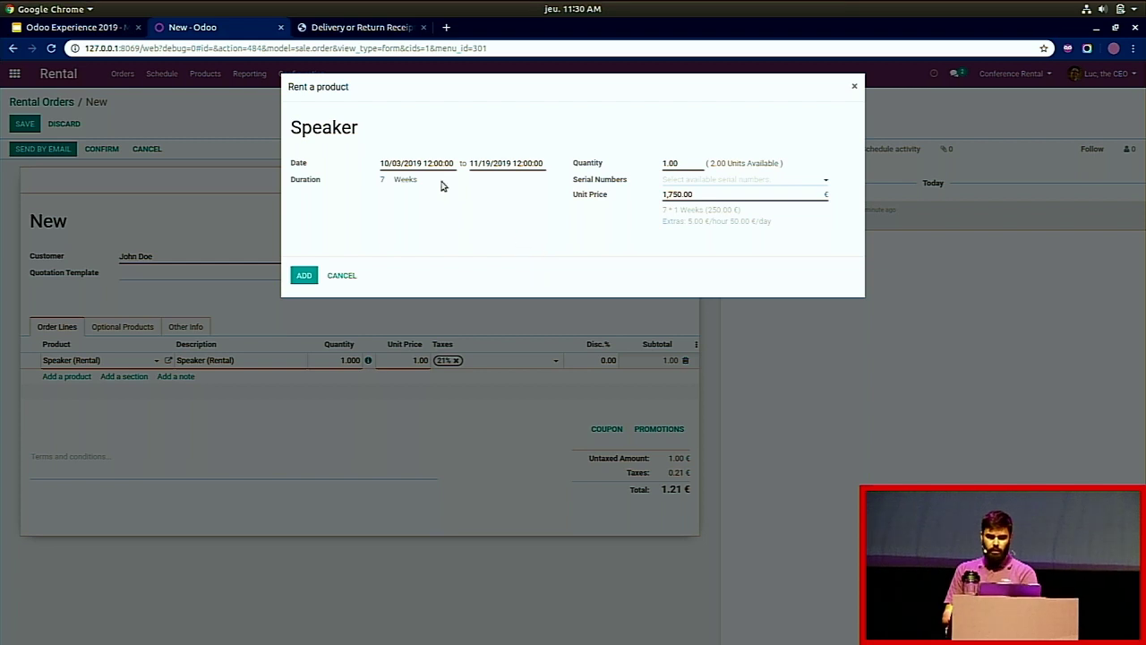
Step: Extend the Speaker's rental period to run from 10/03/2019 to 11/27/2019
left_click(421, 164)
left_click(471, 221)
left_click(597, 286)
left_click(648, 349)
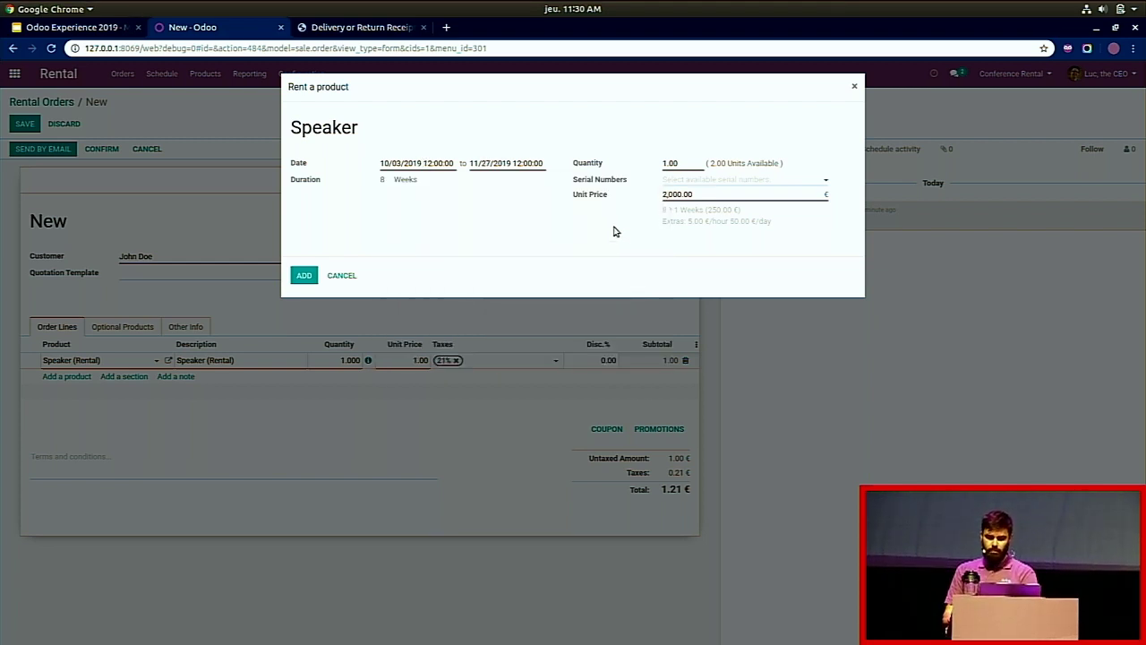
Step: Close the Speaker rental dialog without adding it and leave the unsaved rental order
left_click(855, 88)
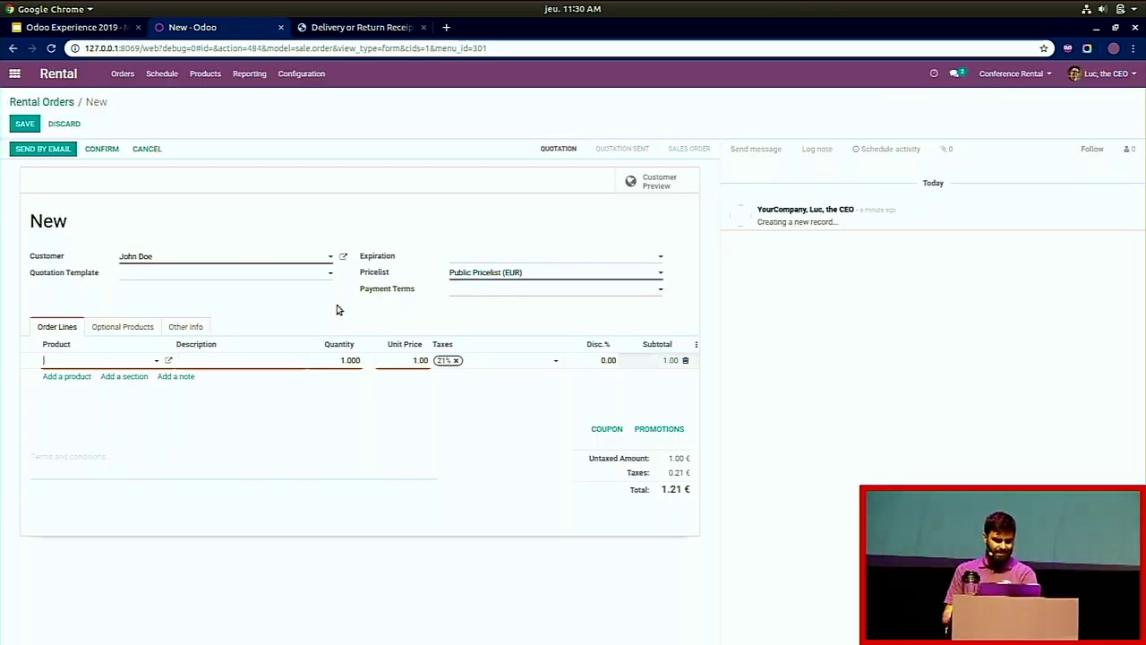
left_click(204, 75)
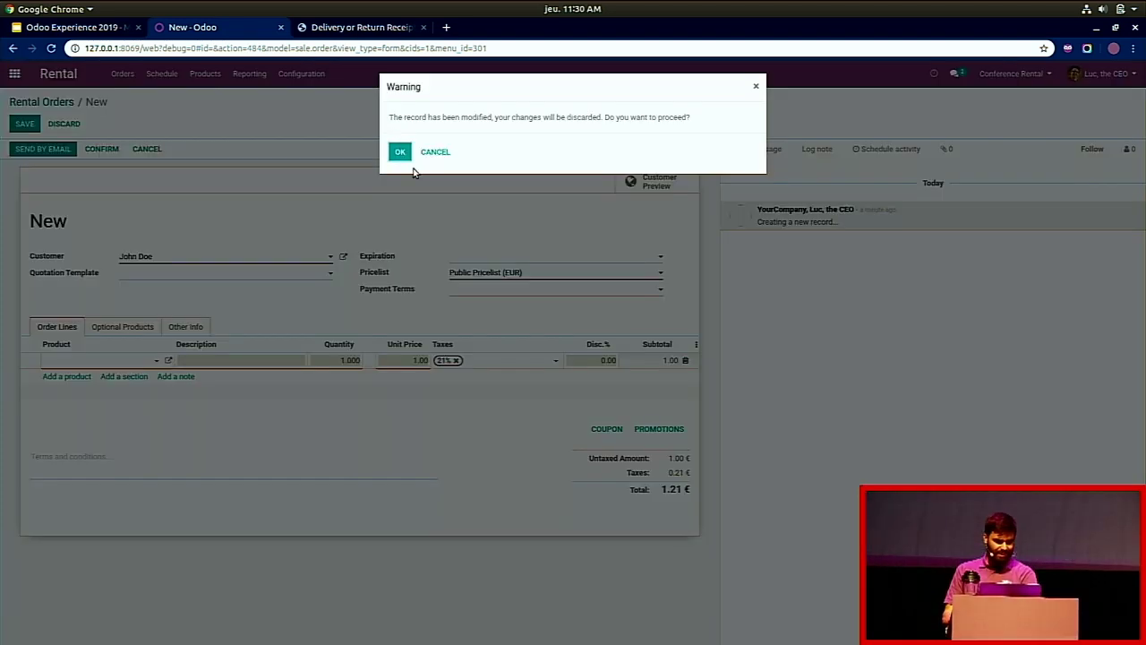
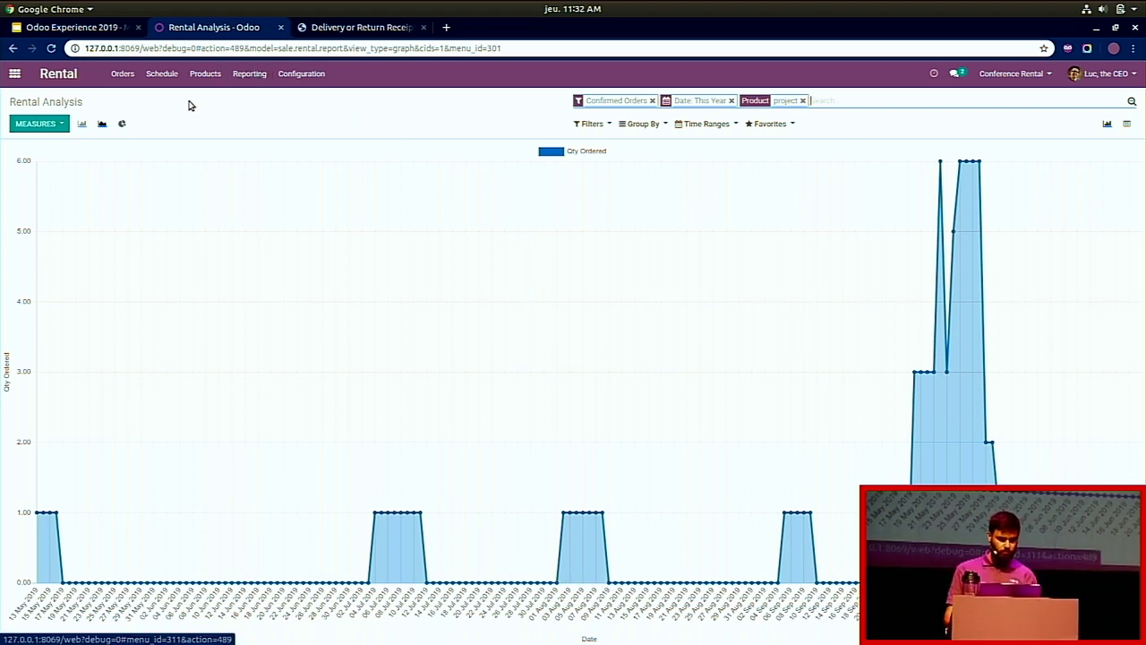
Step: Show the rental analysis as a pivot table and remove the "project" product filter
left_click(45, 125)
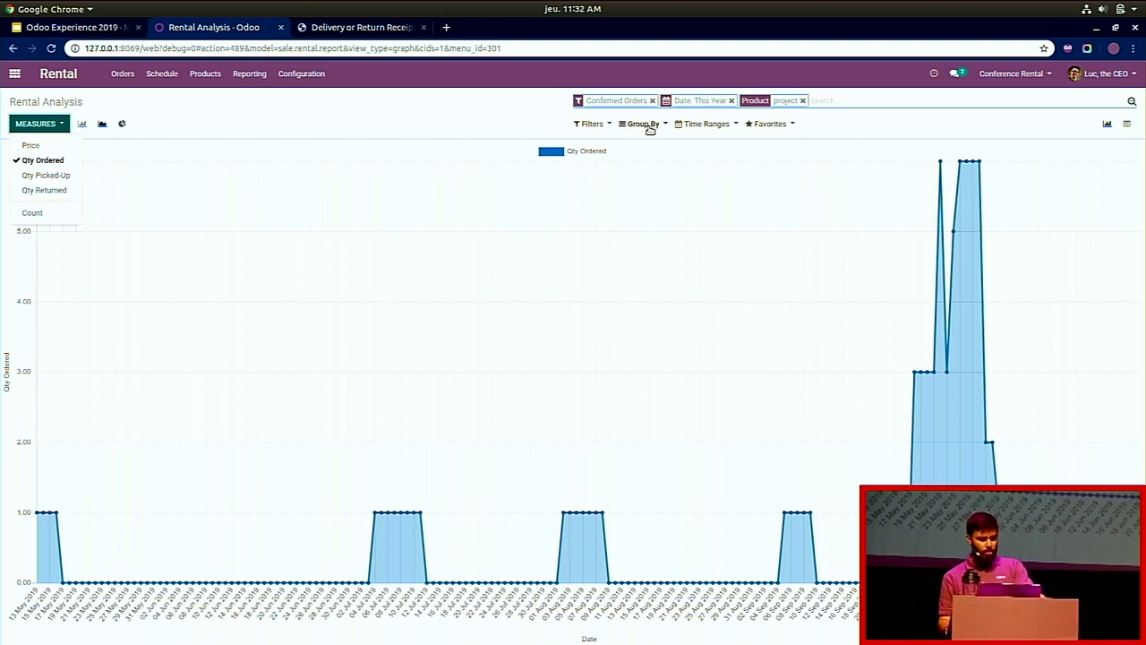
left_click(1128, 126)
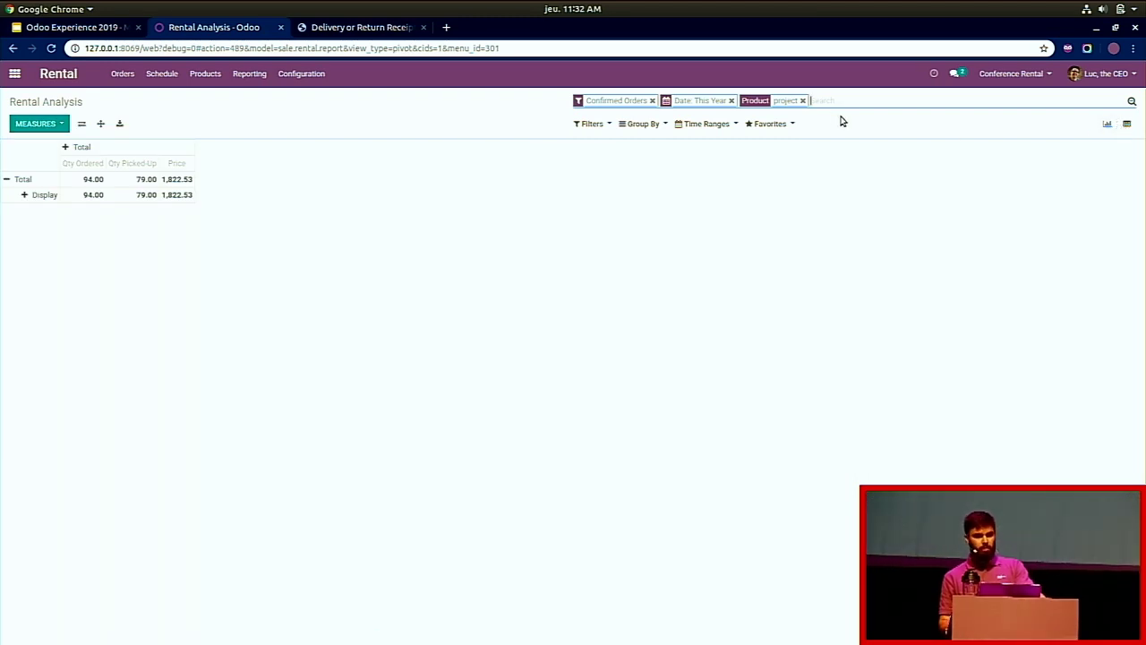
left_click(804, 101)
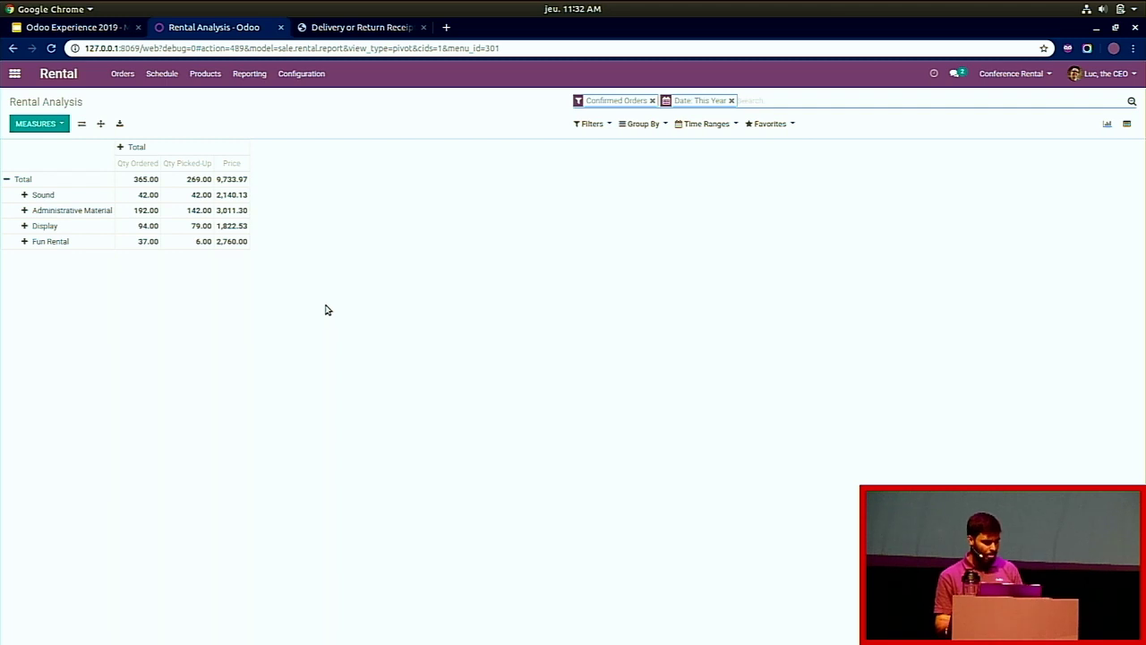
Step: Switch to the Accounting app and open the Profit and Loss report
left_click(15, 74)
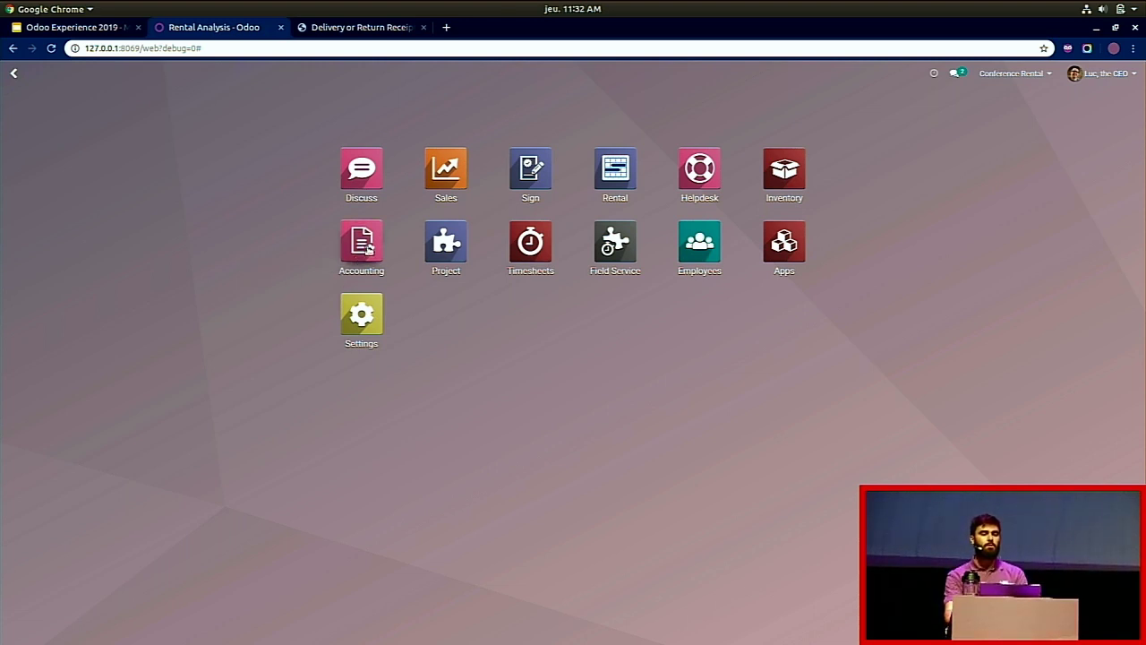
left_click(369, 251)
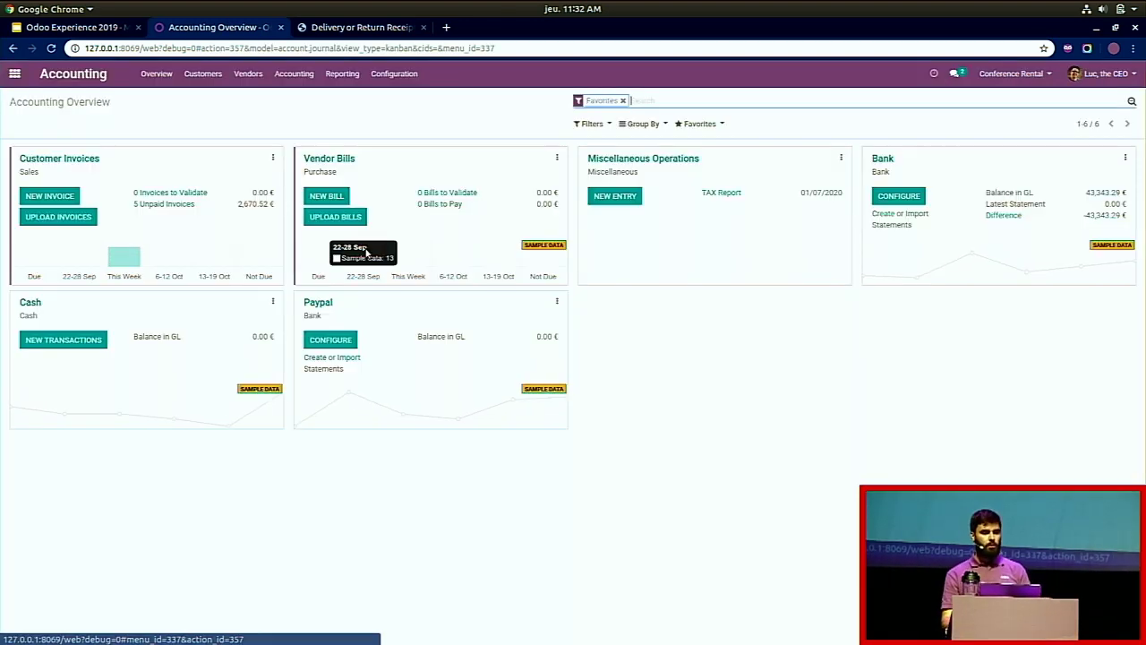
left_click(349, 75)
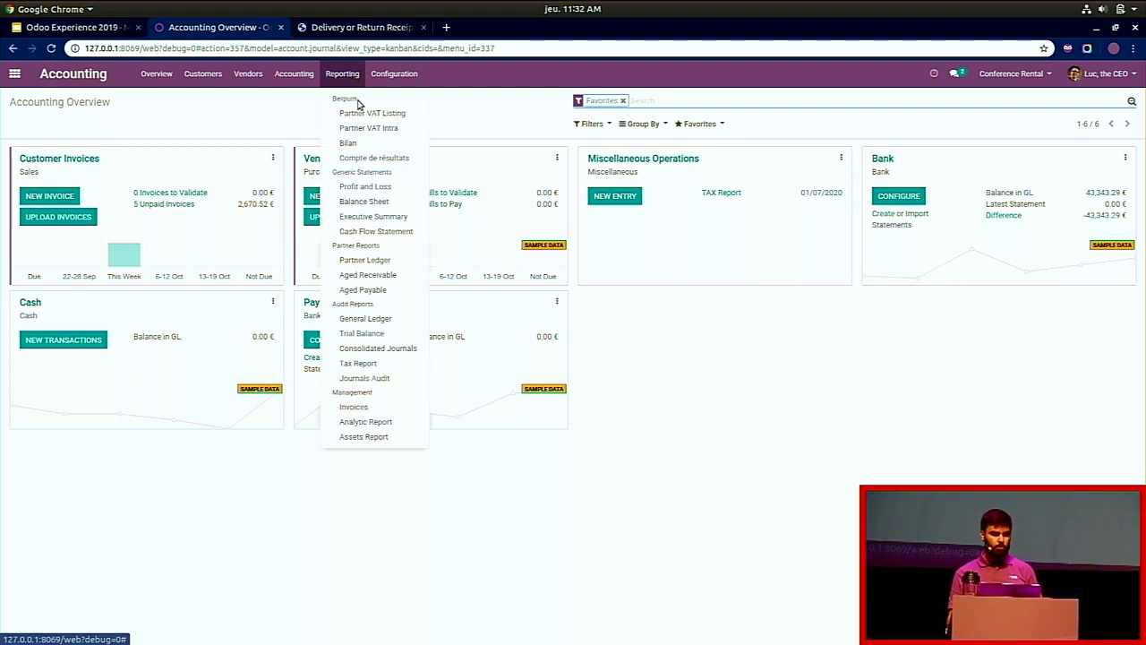
left_click(367, 188)
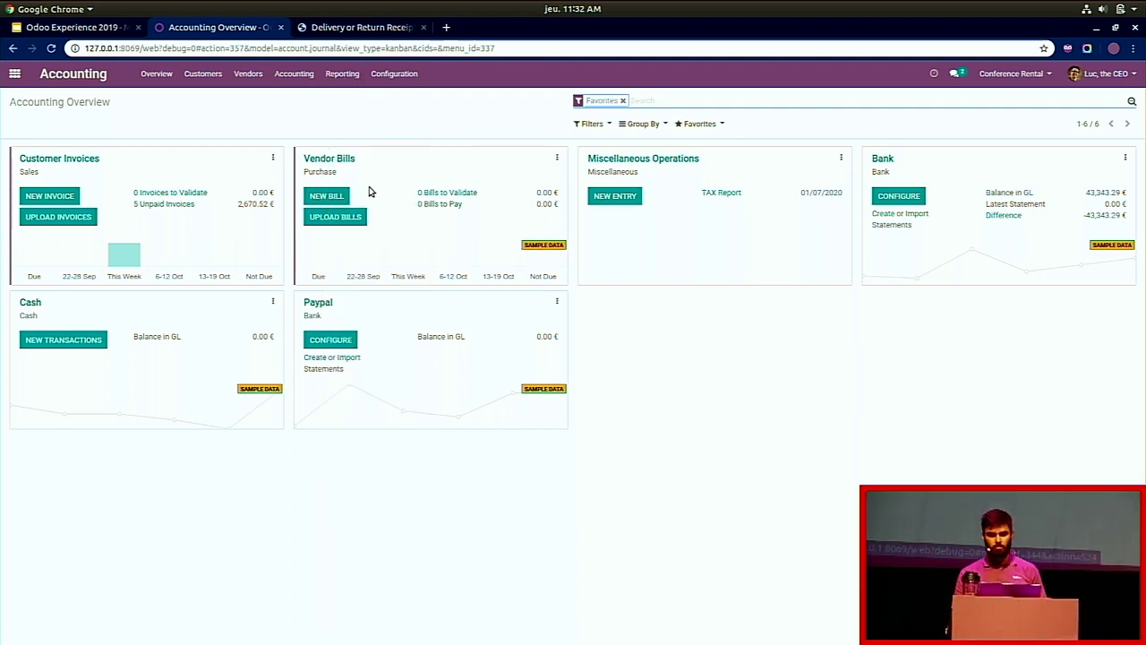
Step: Filter the Profit and Loss report by the Projector analytic tag and highlight the operating income amount
left_click(778, 125)
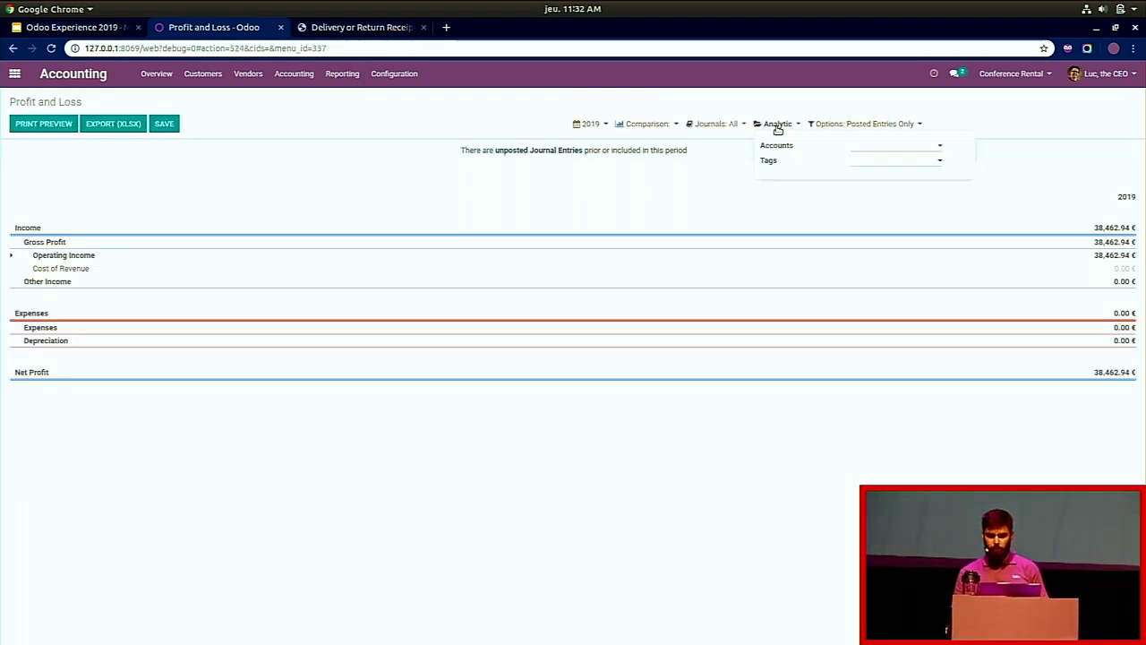
left_click(863, 162)
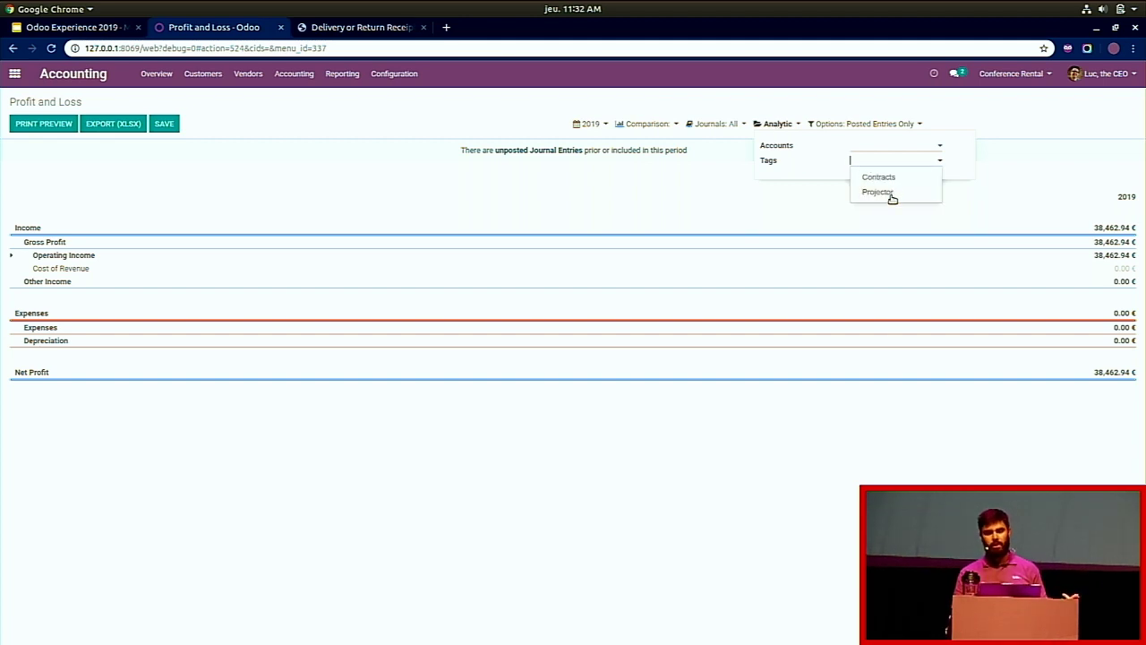
left_click(889, 194)
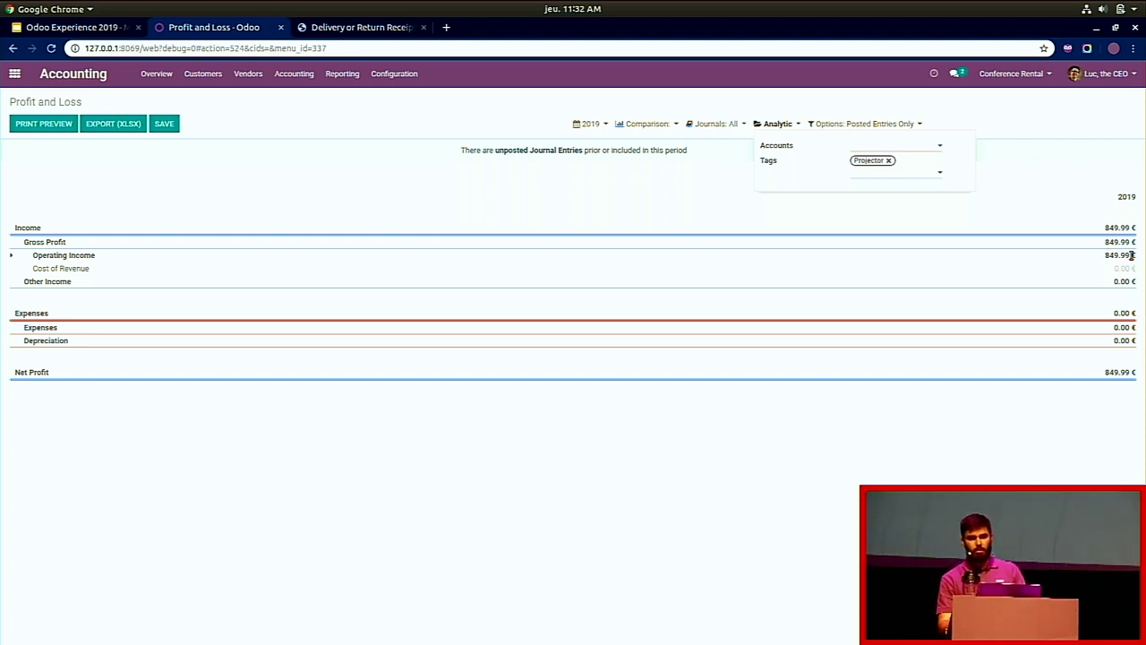
left_click_drag(1132, 255, 1087, 255)
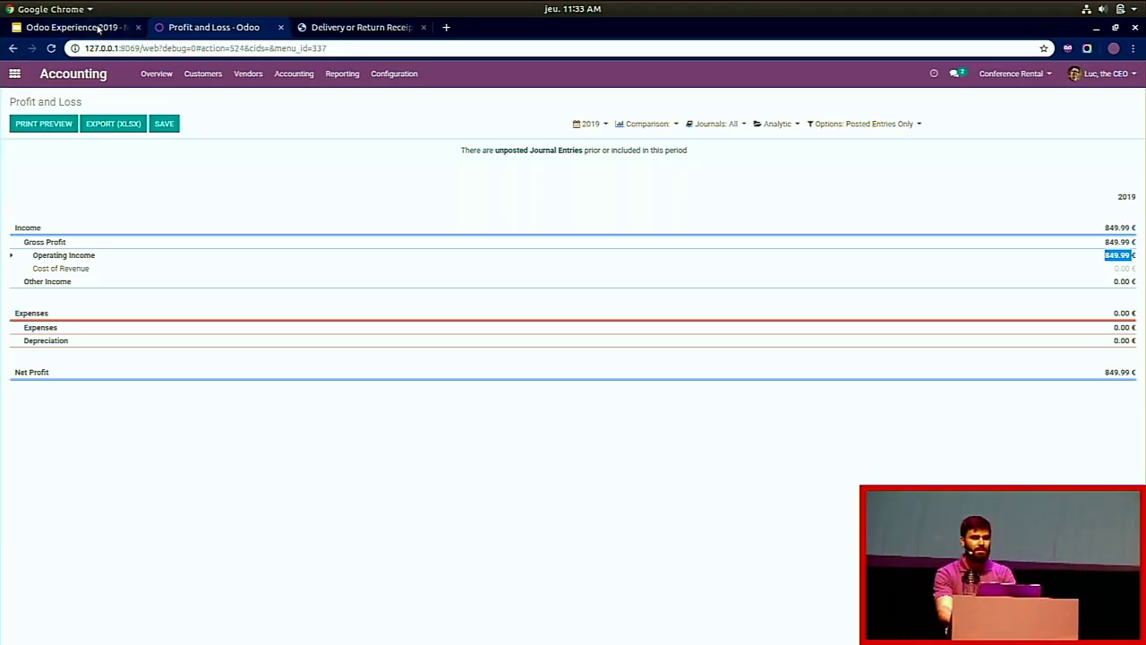
Step: Switch to the Google Slides deck and present it from "Powerful Reports" through the Reporting slide to "For all type of rentals!"
left_click(72, 27)
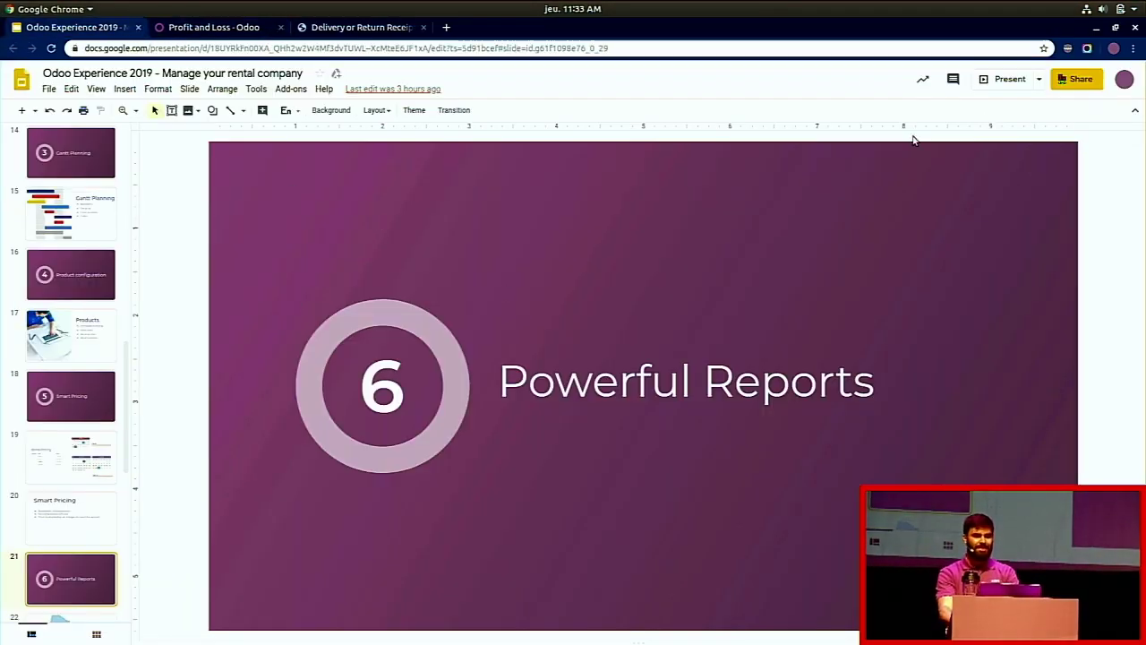
left_click(1001, 78)
key("Right")
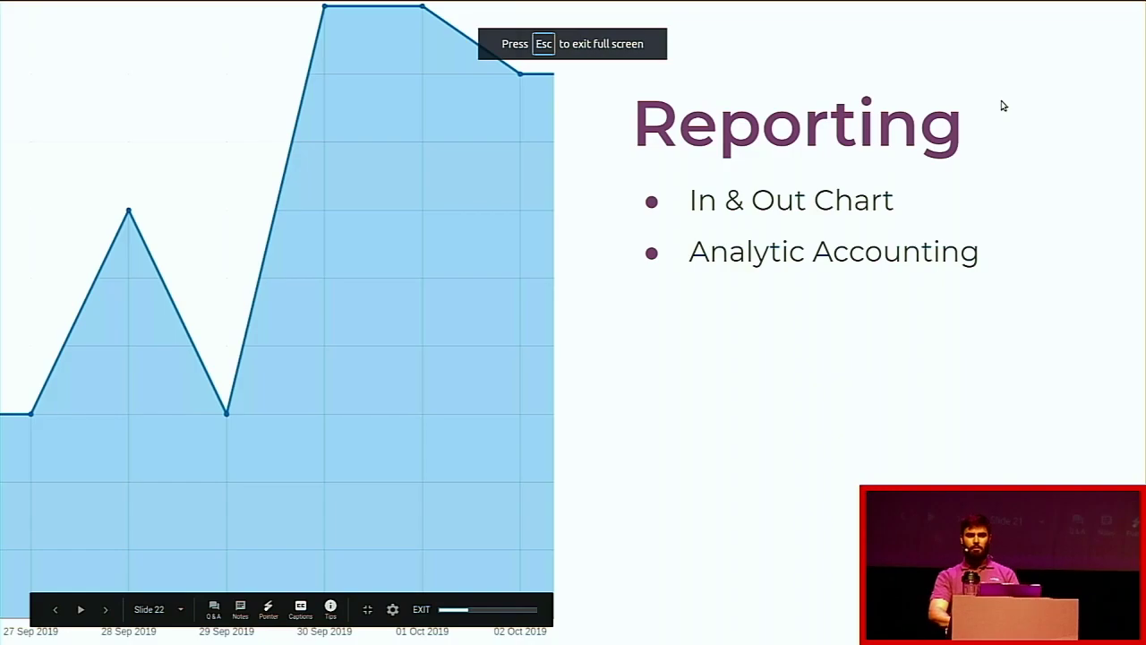
key("Right")
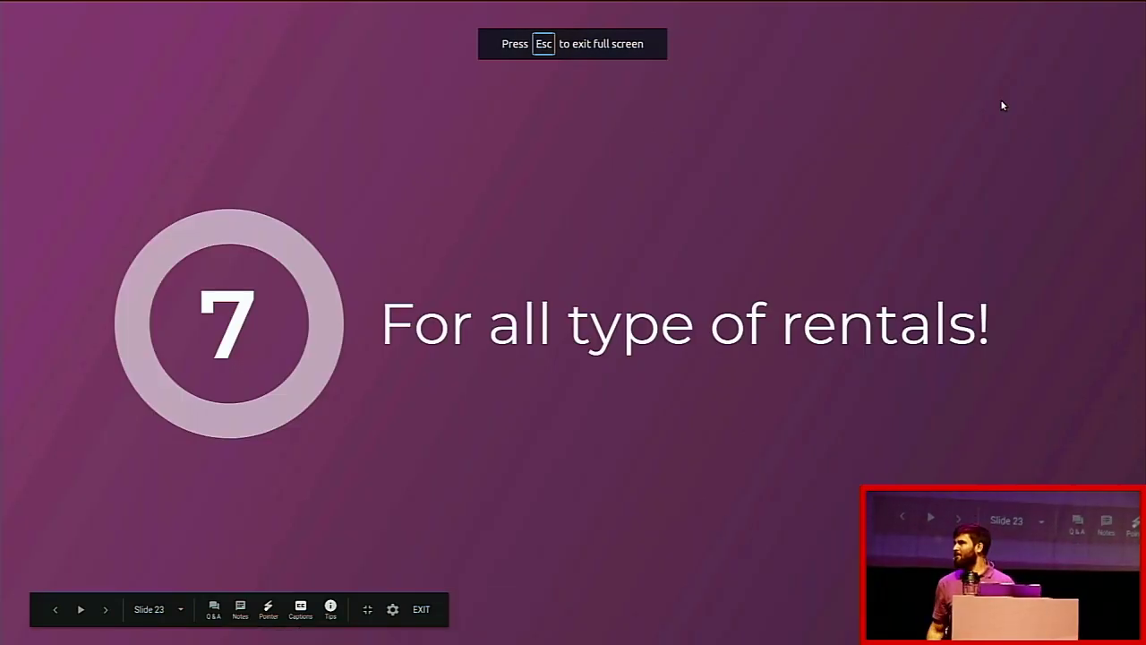
key("Left")
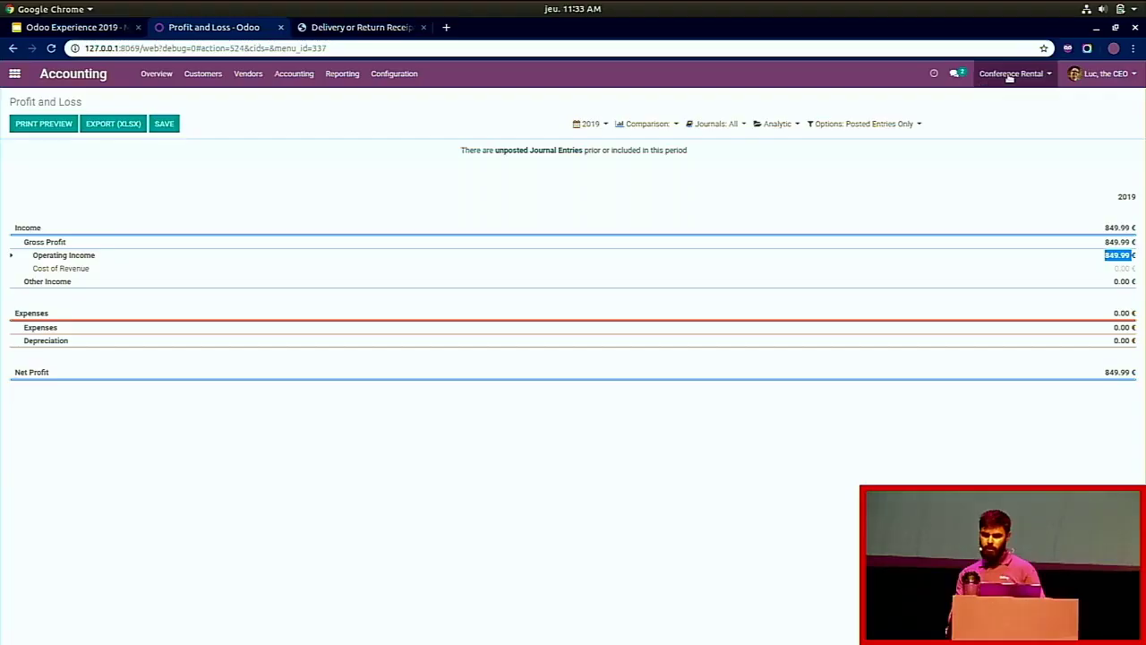
Step: Change the active company to Martin's Louvain La Neuve and view the Rental app's schedule of confirmed orders
left_click(1012, 73)
left_click(982, 103)
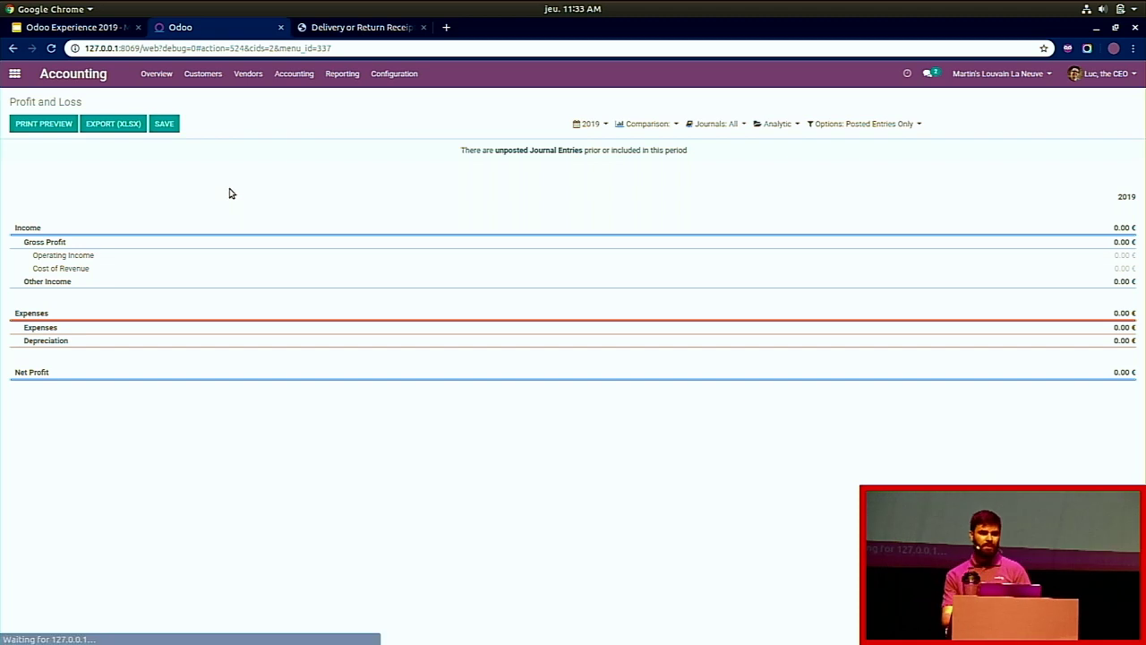
left_click(15, 73)
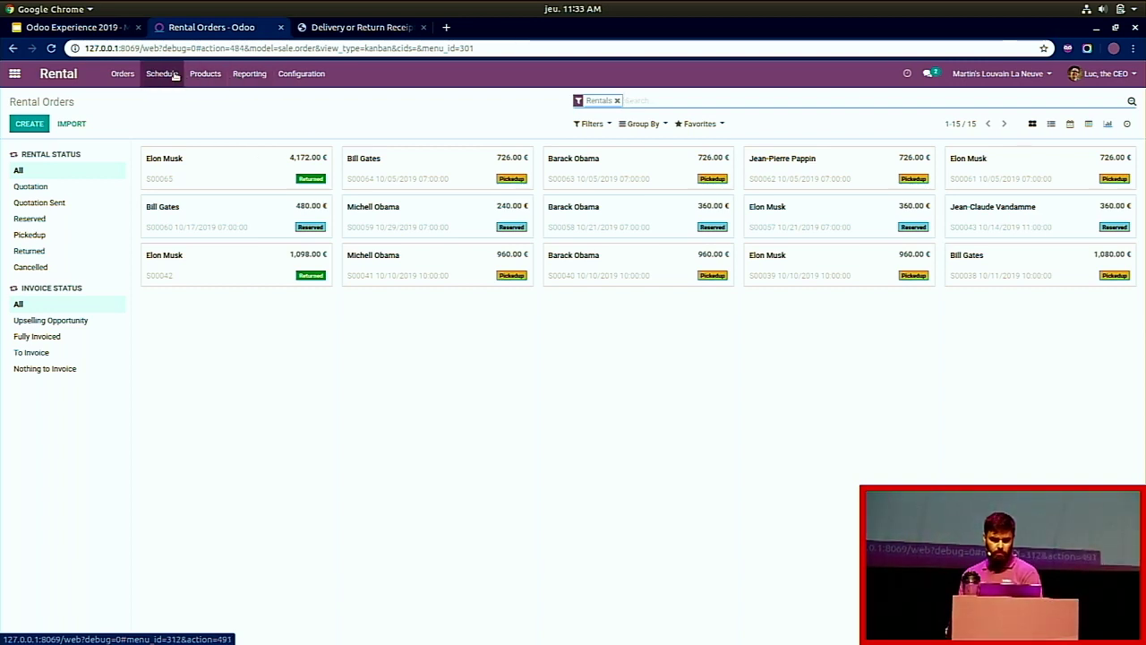
left_click(173, 75)
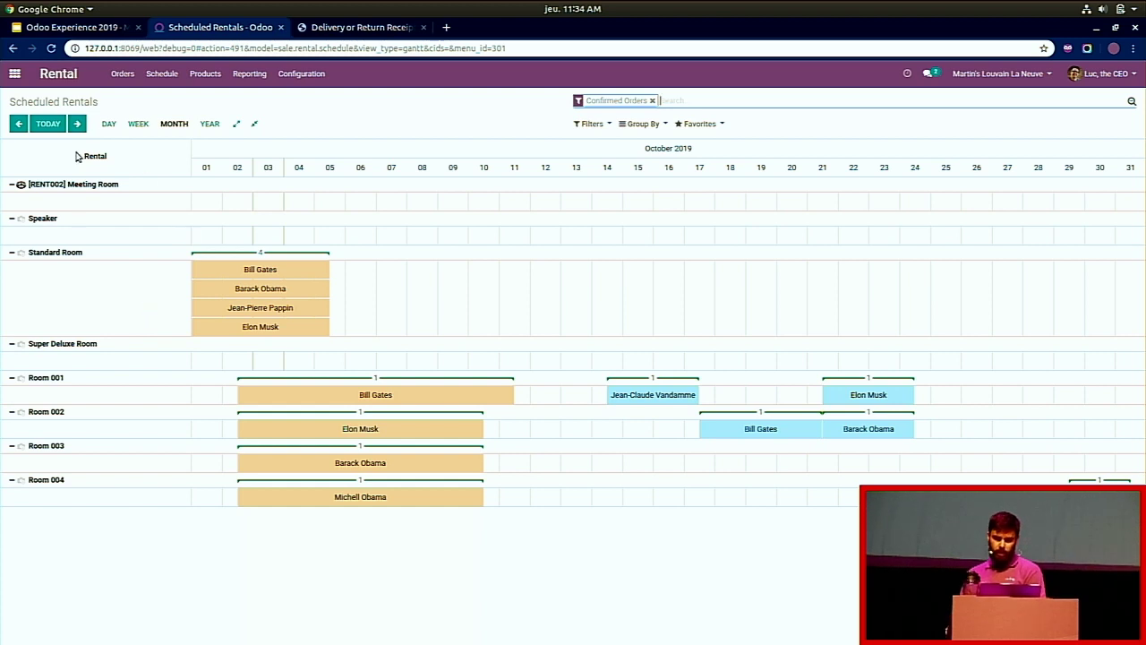
Step: Create a new rental order with Elon Musk as the customer
left_click(123, 74)
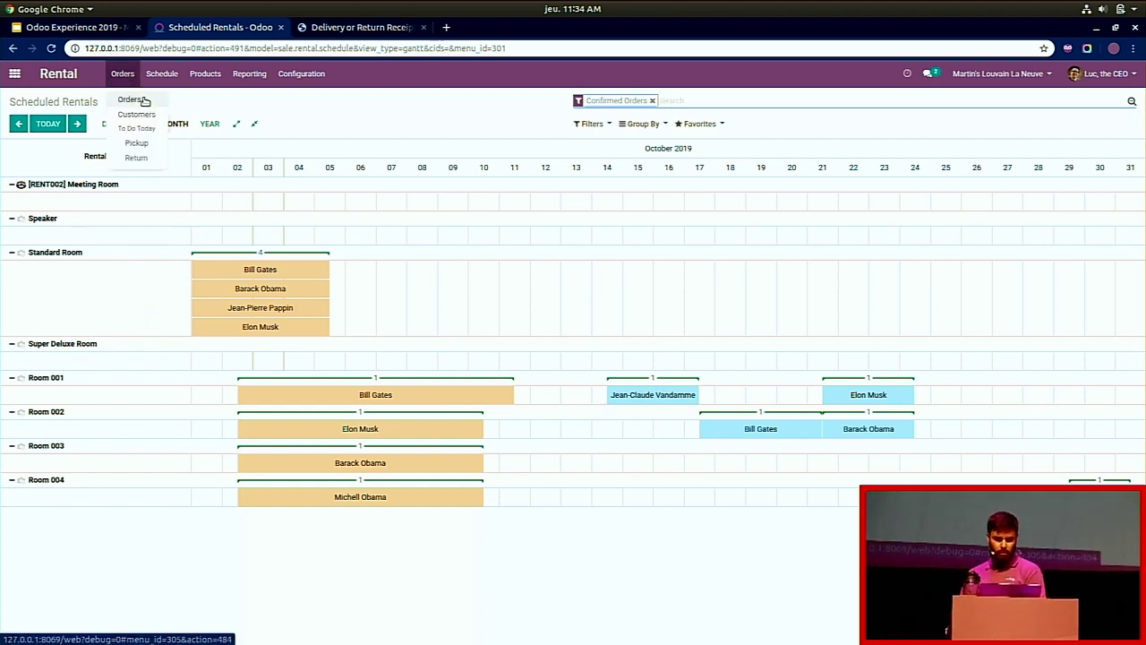
left_click(144, 100)
left_click(30, 125)
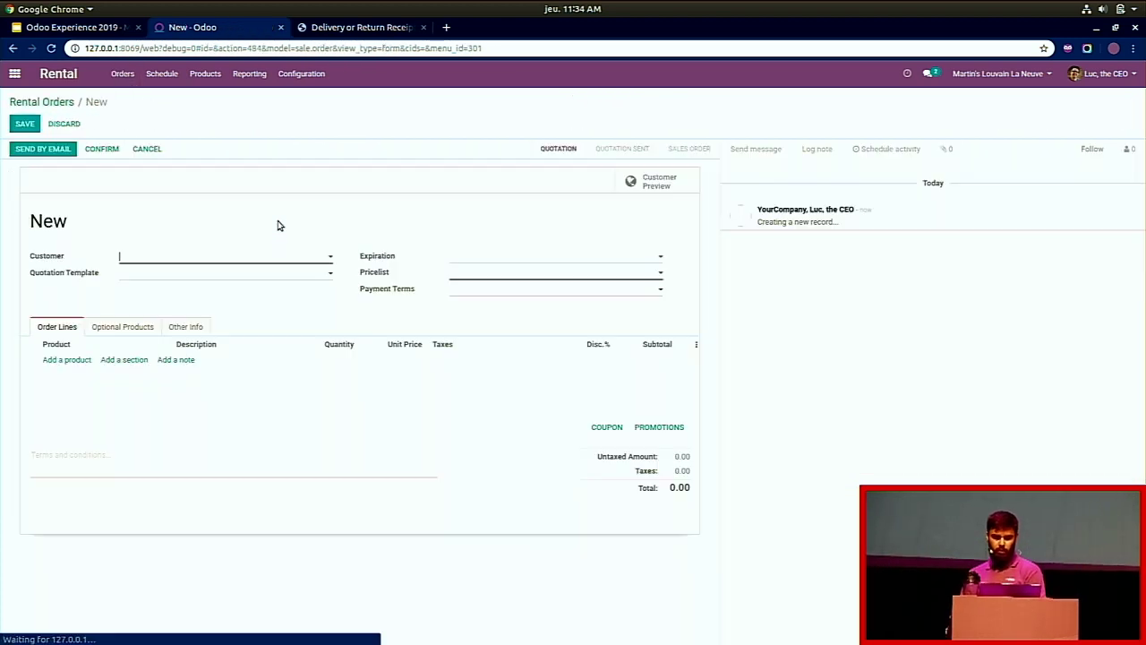
left_click(217, 259)
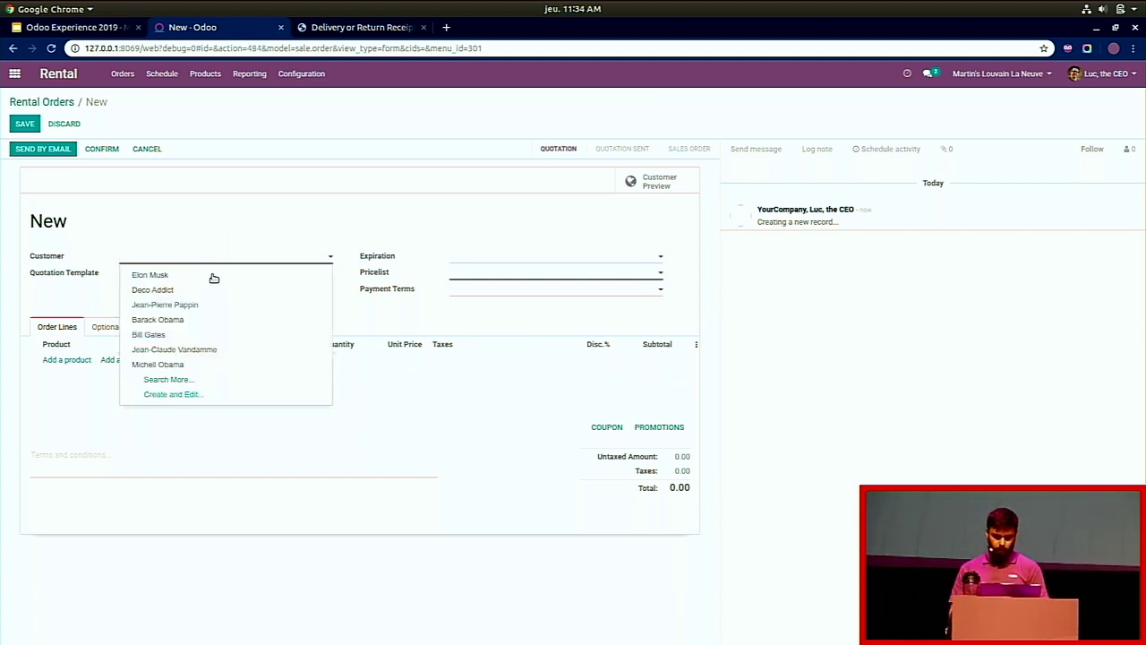
type("joh")
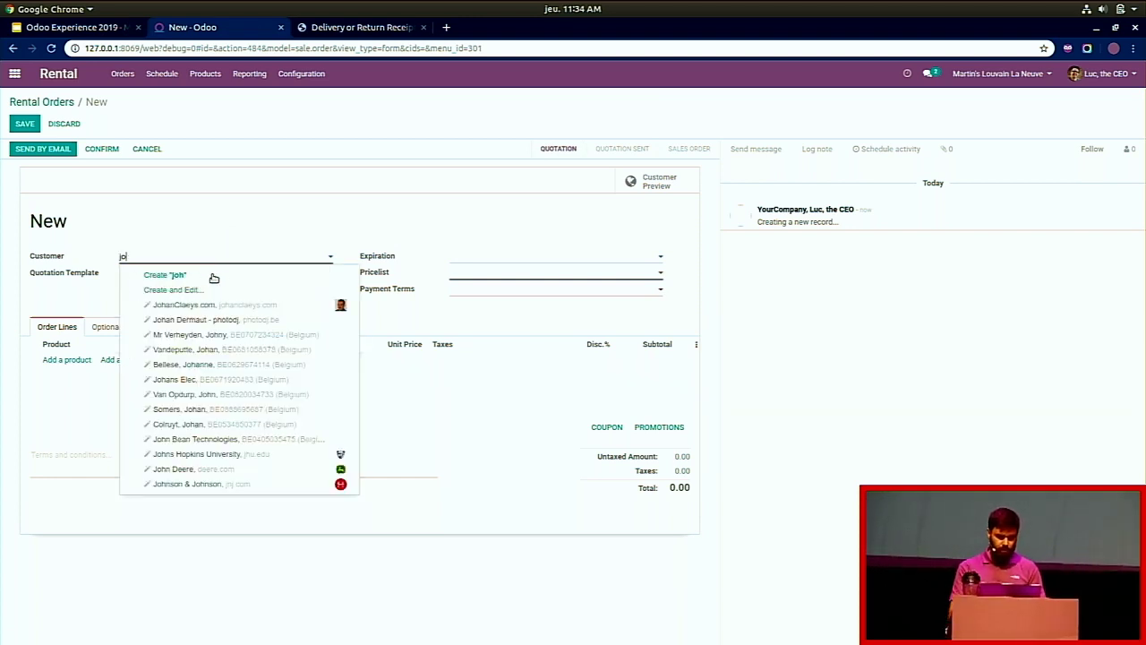
key("BackSpace")
key("BackSpace")
key("BackSpace")
left_click(213, 277)
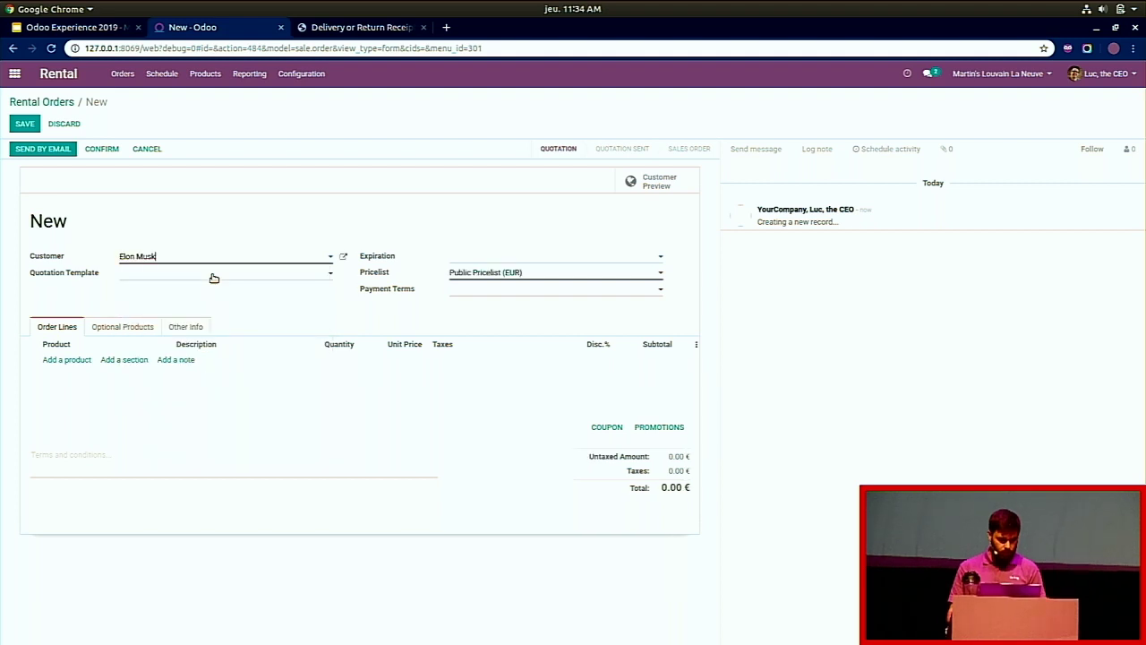
Step: Start an order line for the Standard Room (Rental) product
left_click(67, 360)
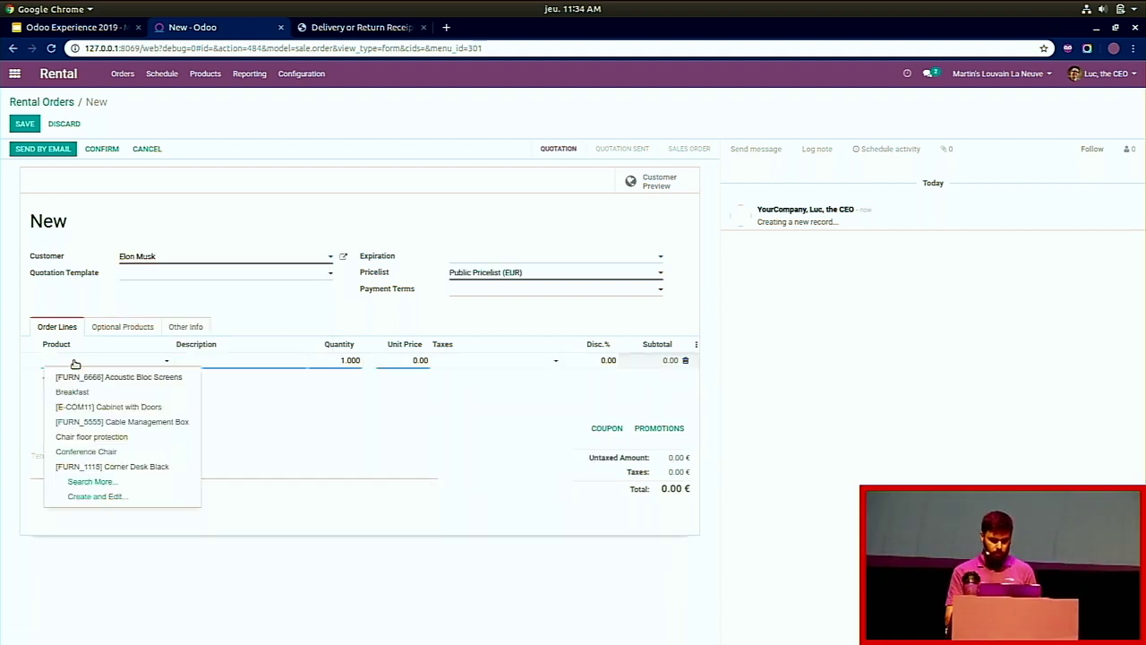
type("sta")
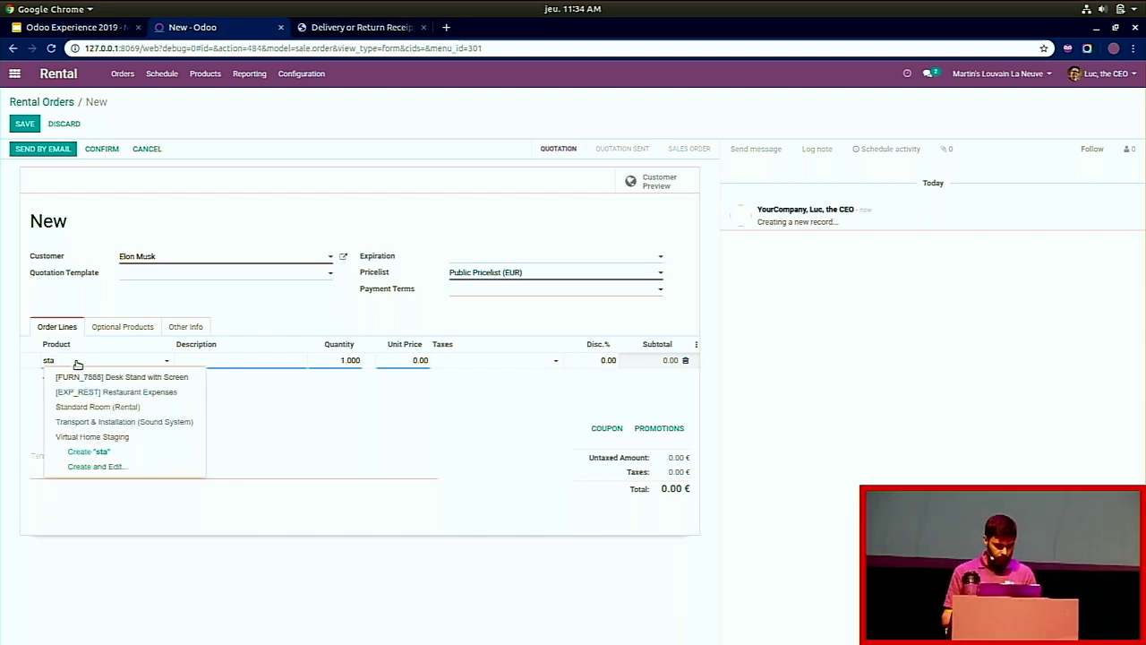
left_click(75, 407)
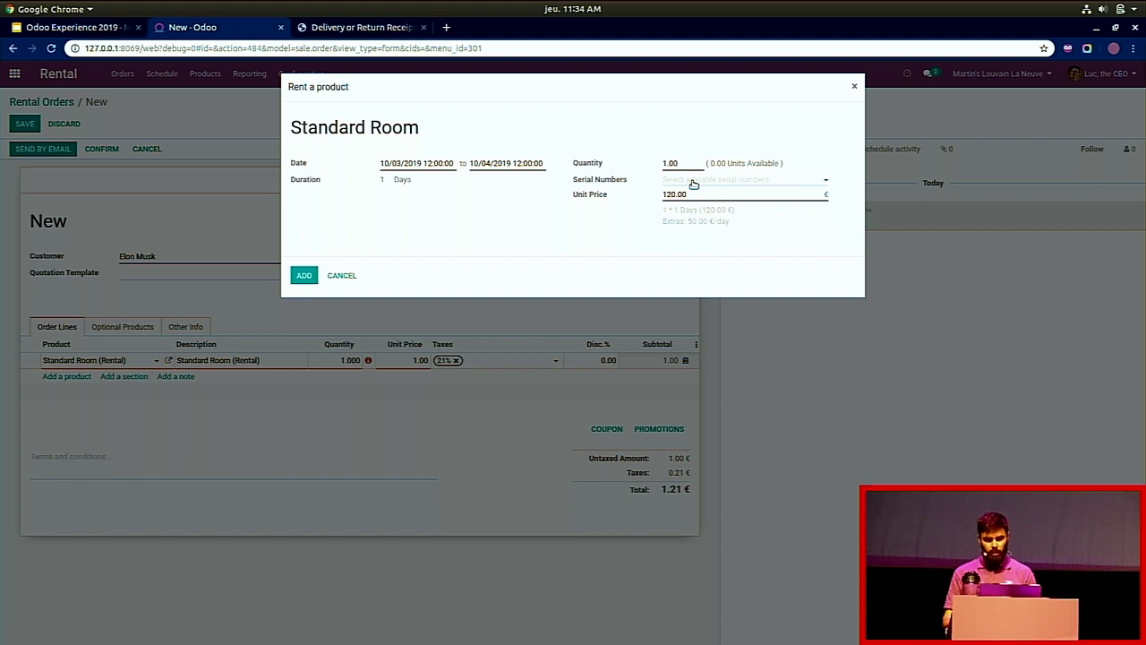
Step: Check which serial numbers are available for the Standard Room in the chosen rental period
left_click(693, 181)
left_click(482, 183)
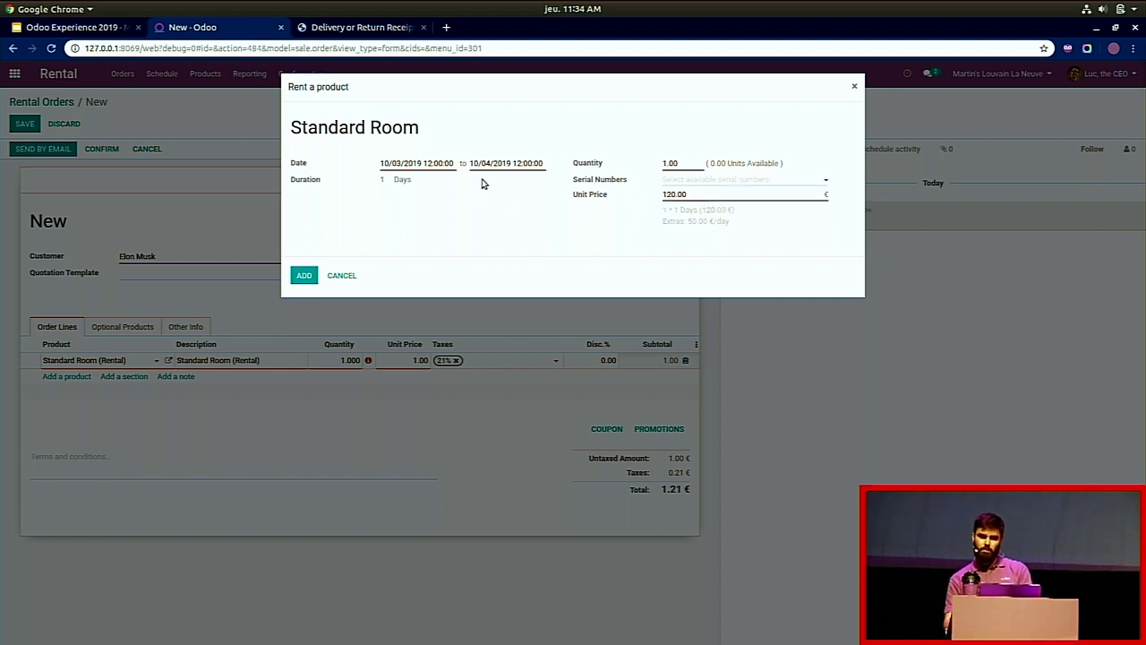
left_click(735, 182)
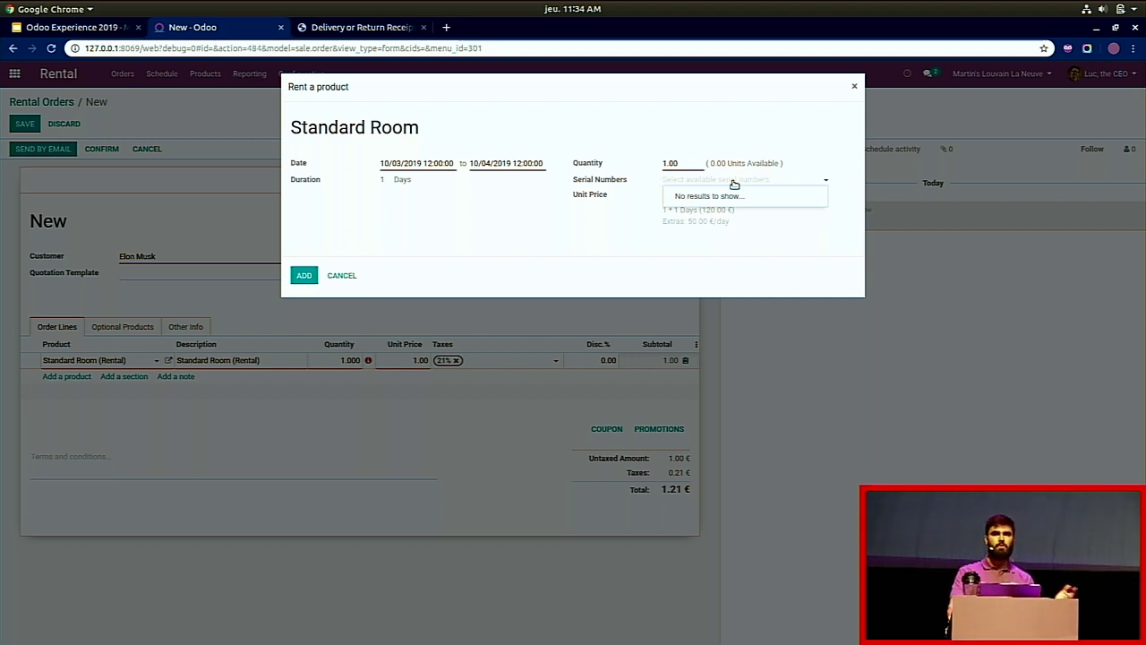
Step: Set the Standard Room's rental period to 12/22/2019 12:00 through 12/28/2019 12:00
left_click(398, 164)
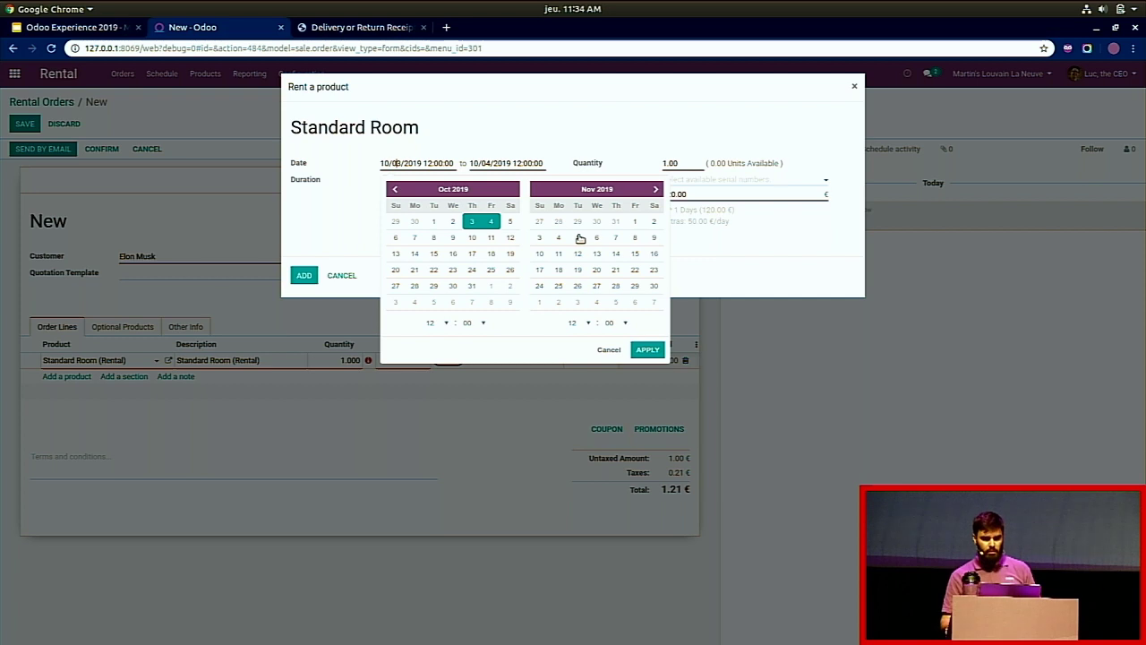
left_click(656, 191)
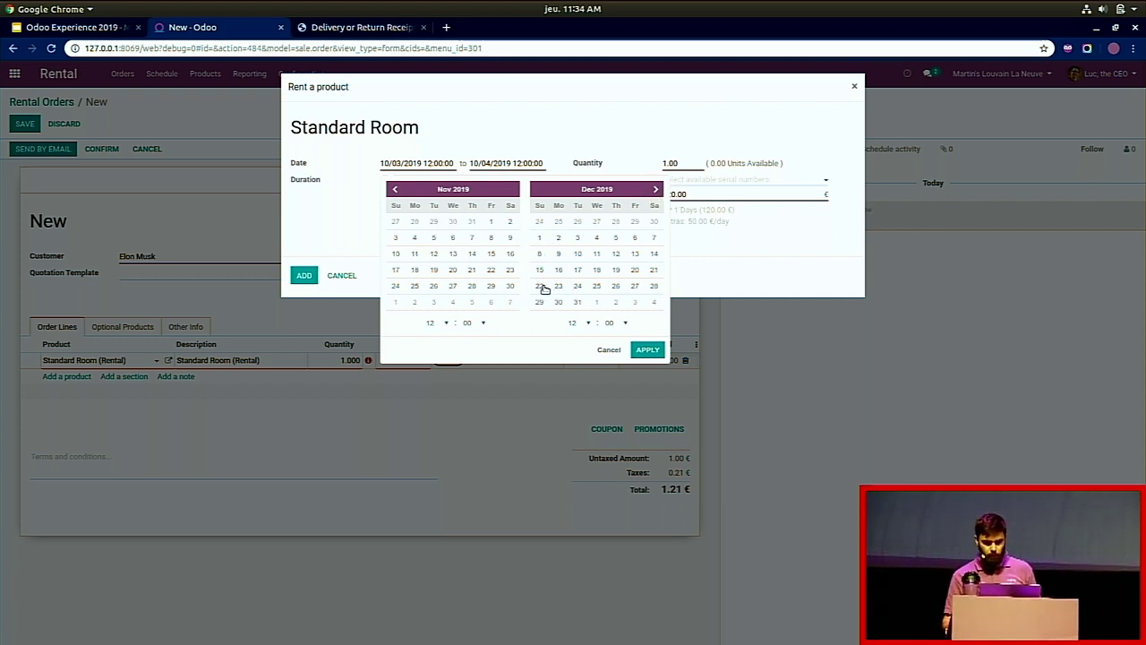
left_click(540, 287)
left_click(653, 287)
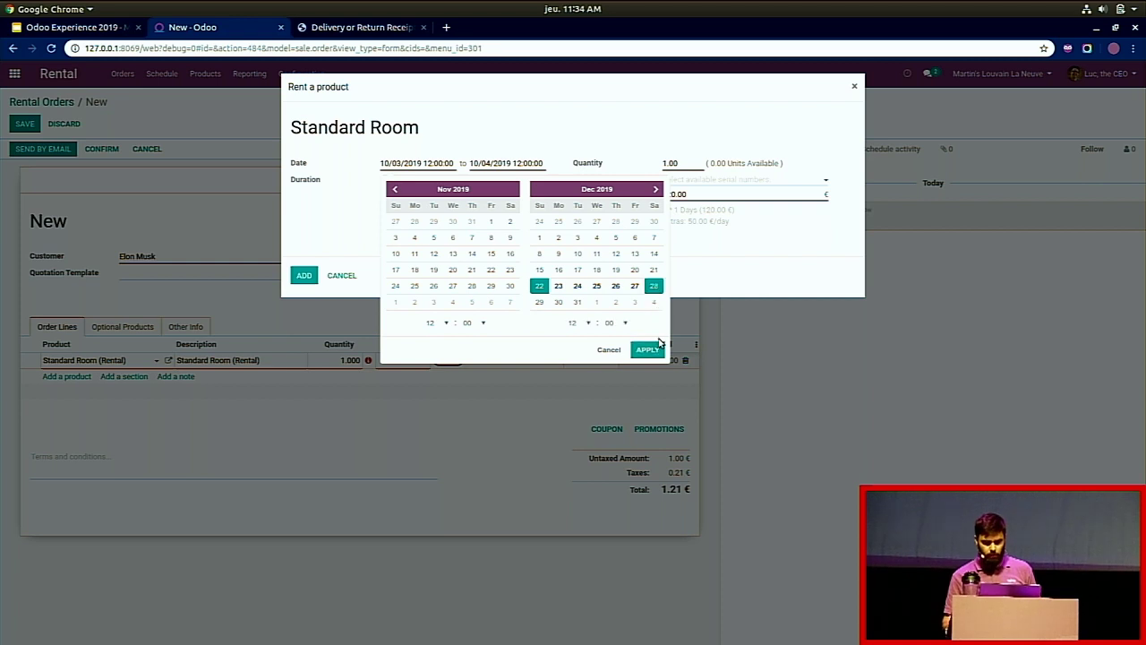
left_click(651, 350)
Step: Add the Standard Room with serial number room001 to the order, save it, and return to the rental orders list
left_click(718, 181)
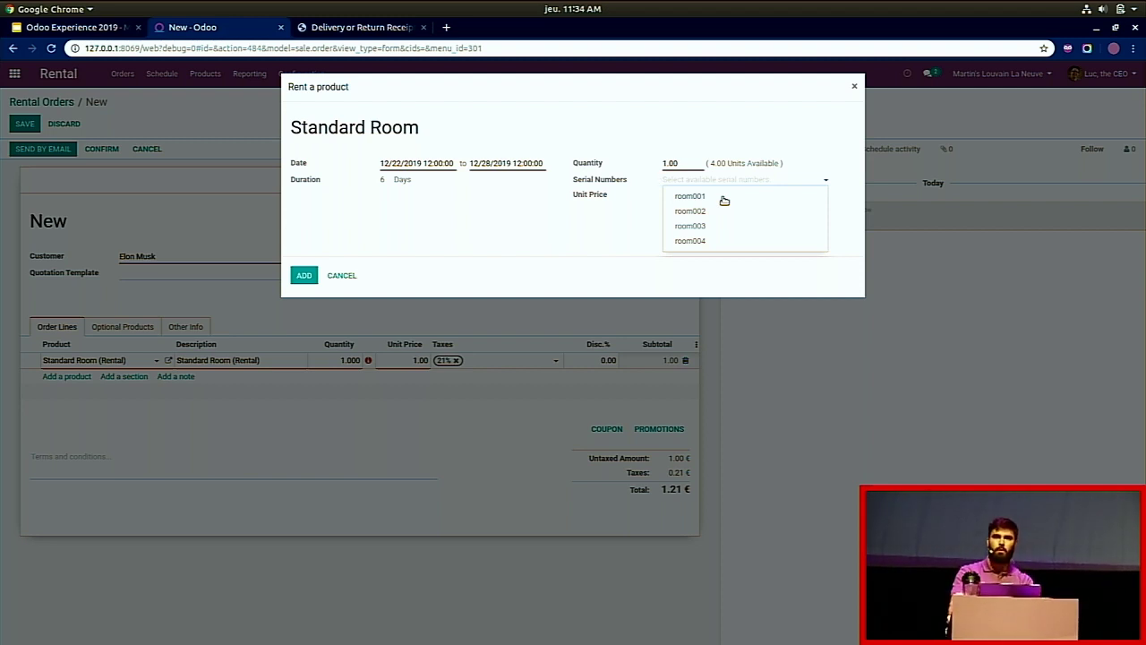
left_click(692, 196)
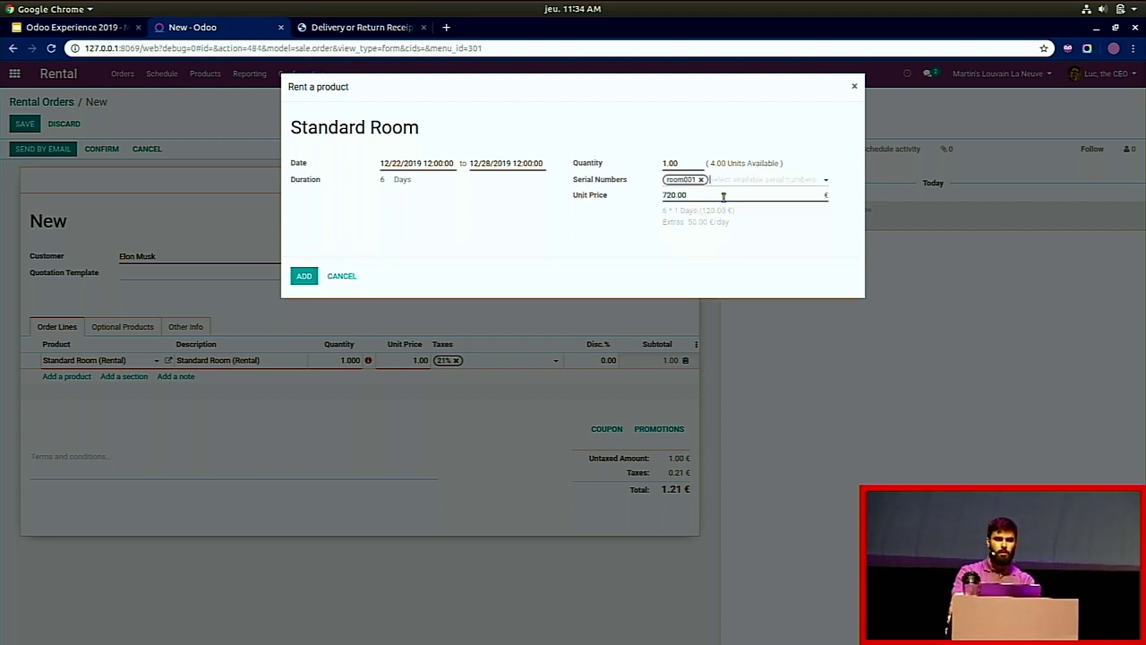
left_click(303, 277)
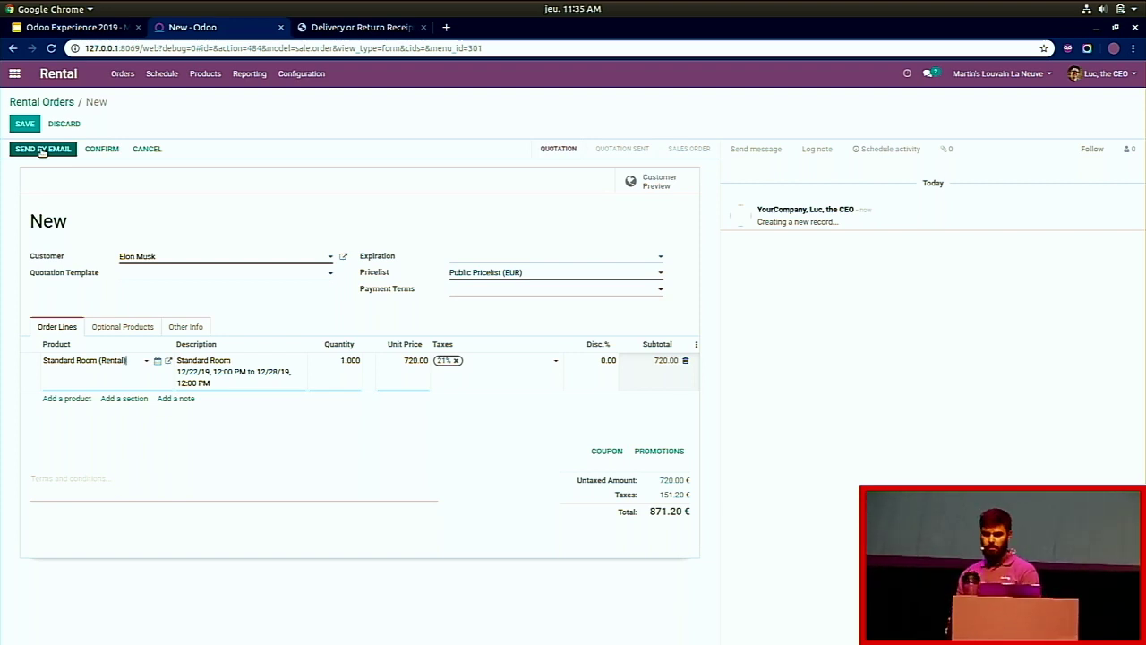
left_click(22, 124)
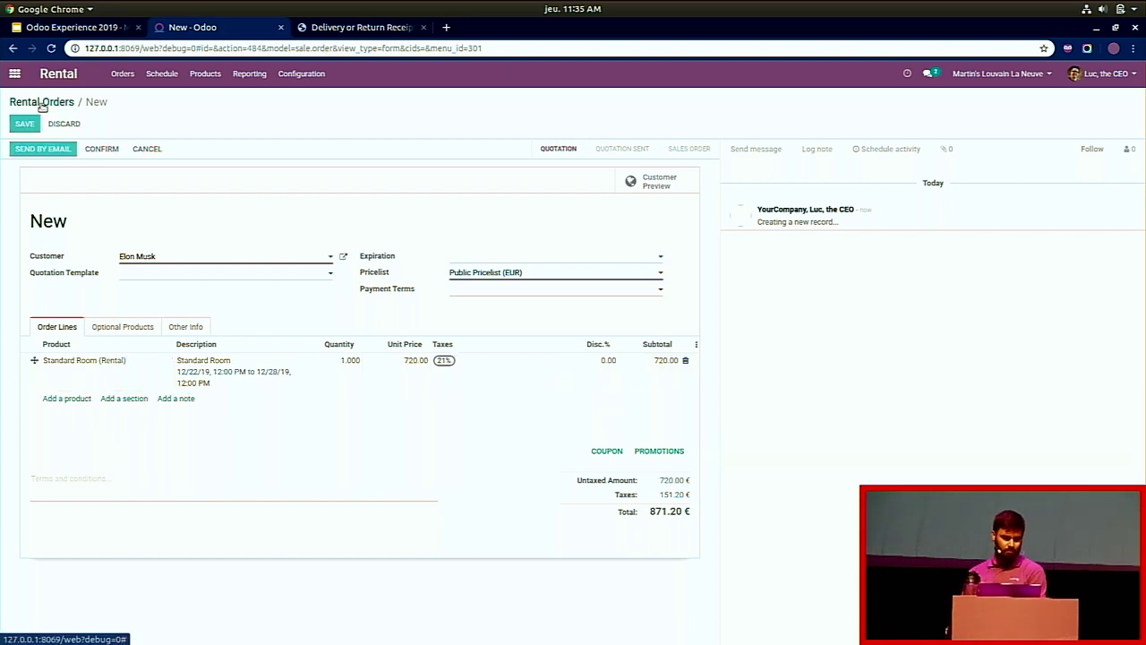
left_click(42, 102)
Step: Switch to the Google Slides deck and present it from the "Any room available?" slide
left_click(72, 27)
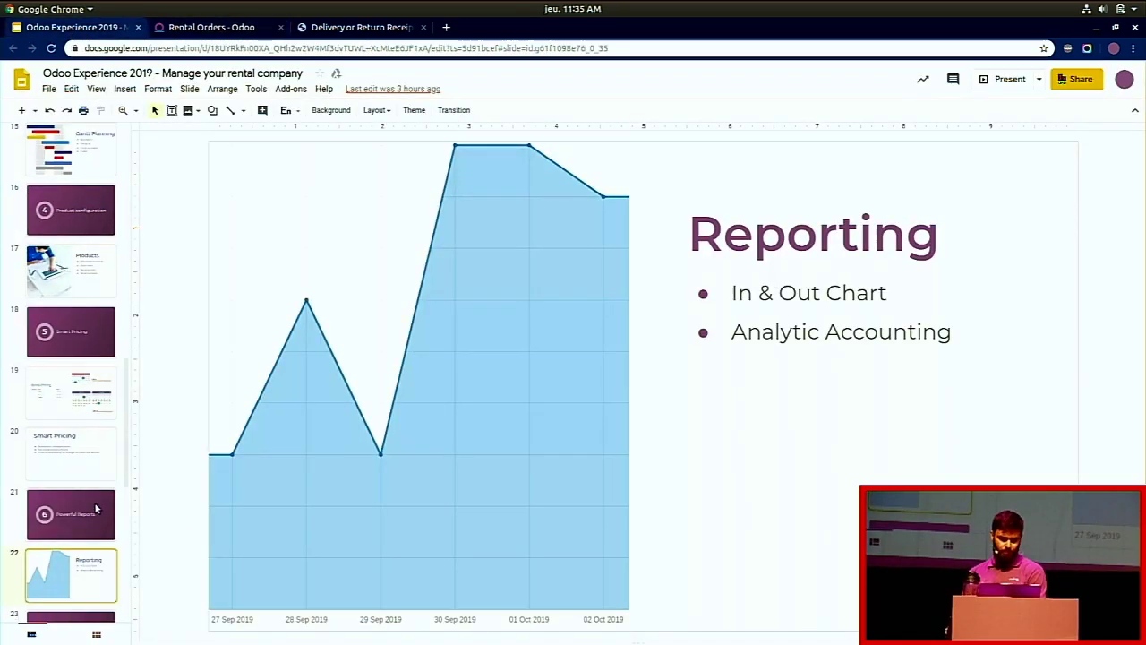
scroll(72, 470, "down", 3)
left_click(70, 467)
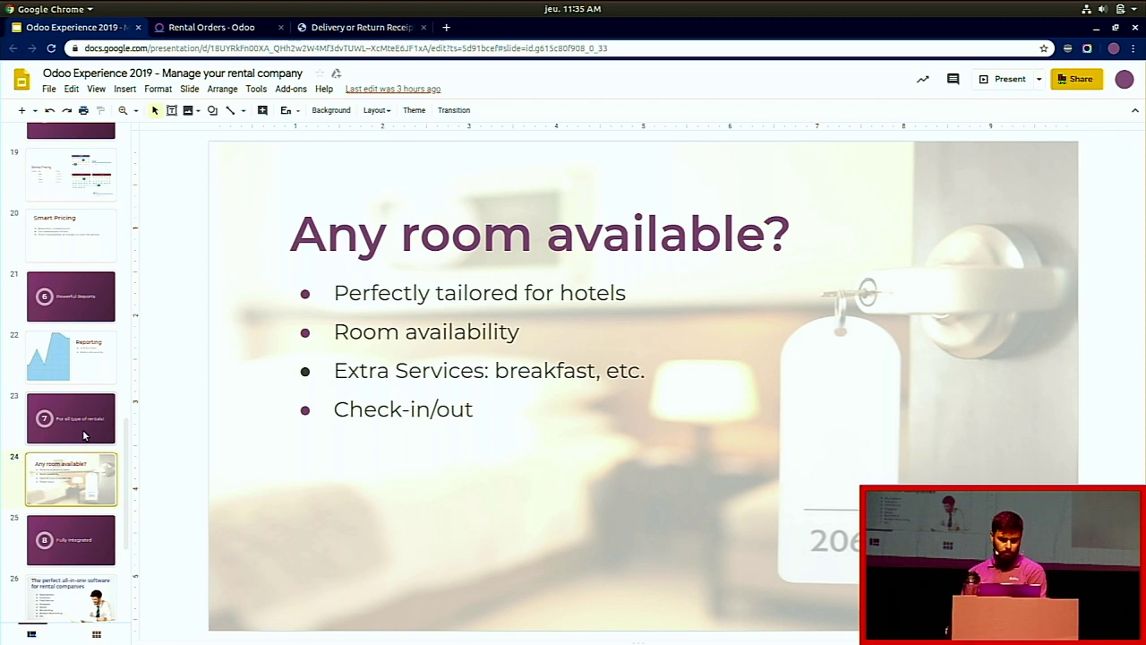
left_click(994, 85)
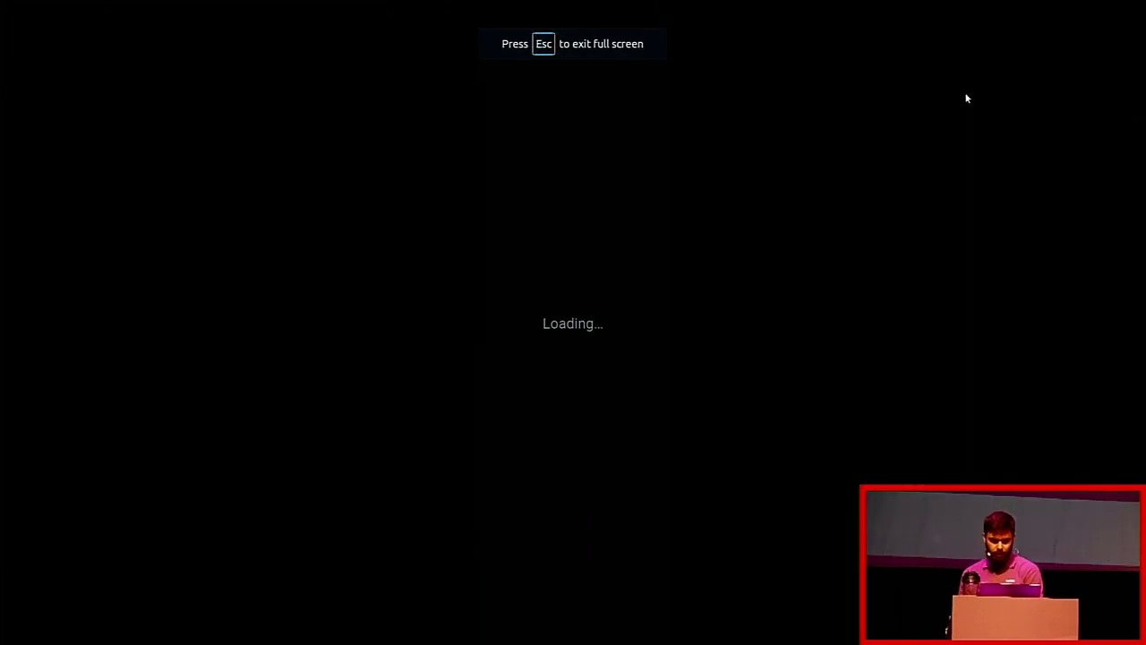
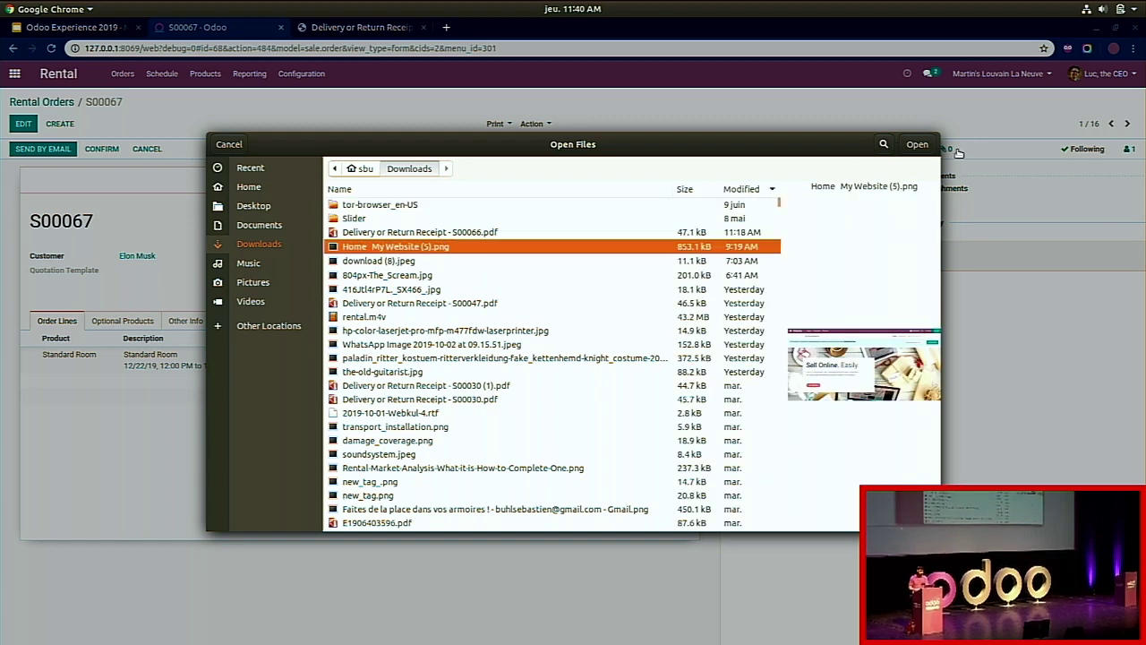
Step: Close the attachment file selection and open Elon Musk's picked-up rental order dated 10/05/2019 from the orders list
left_click(917, 145)
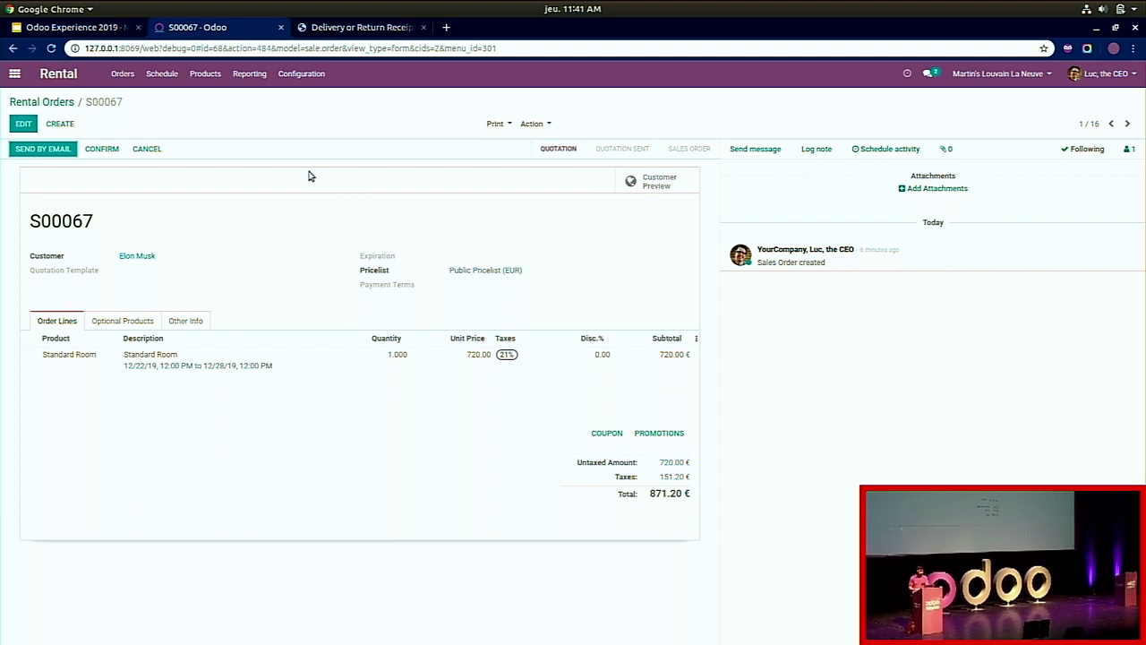
left_click(127, 79)
left_click(129, 99)
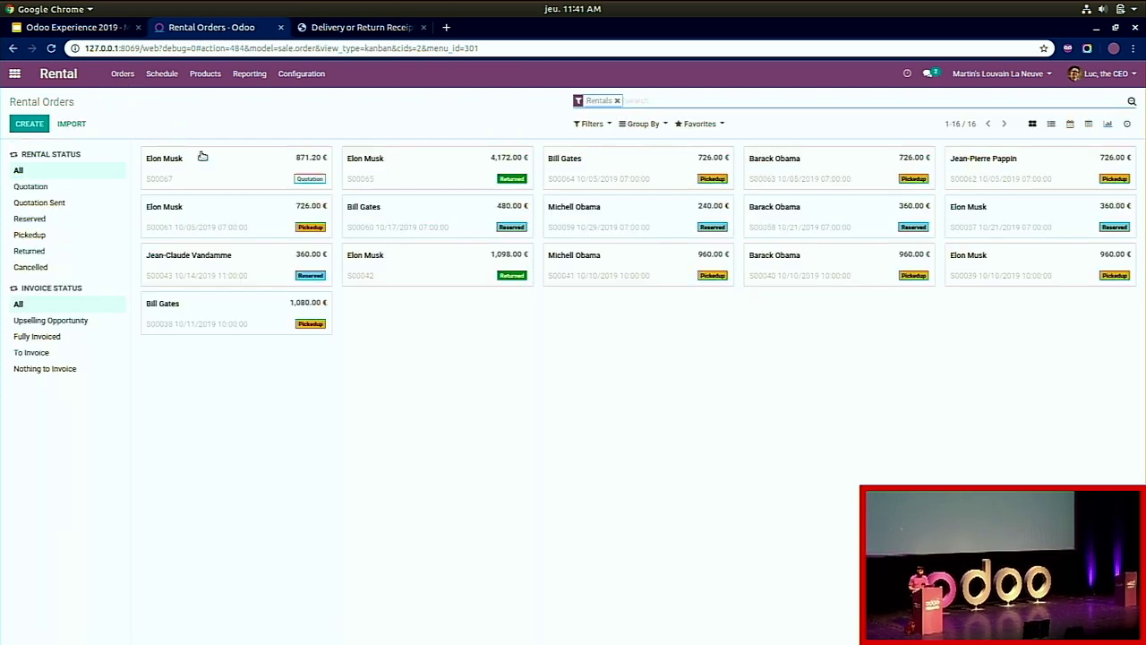
left_click(242, 225)
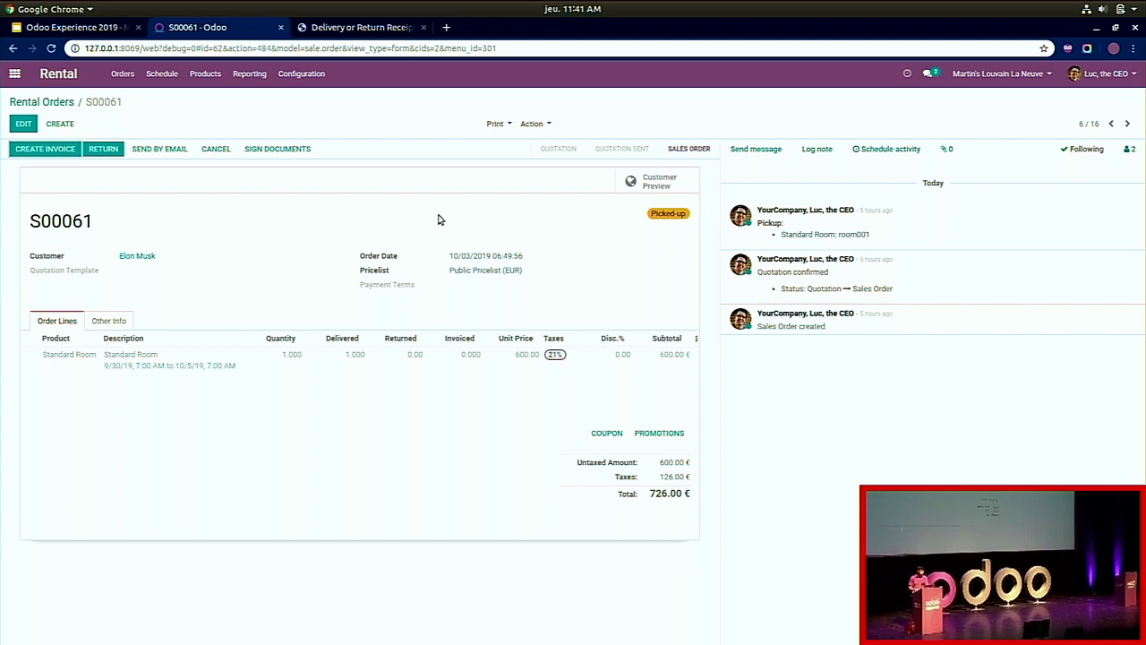
Step: Create and view a regular draft invoice for the picked-up room order, then return to the rental orders list
left_click(52, 151)
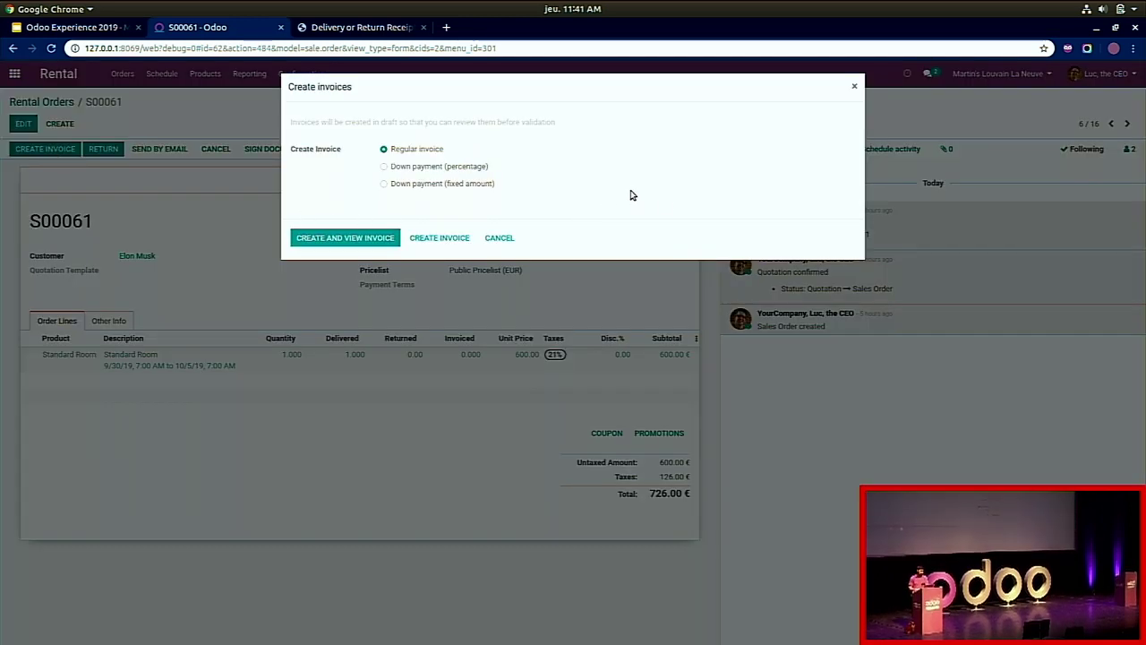
left_click(376, 242)
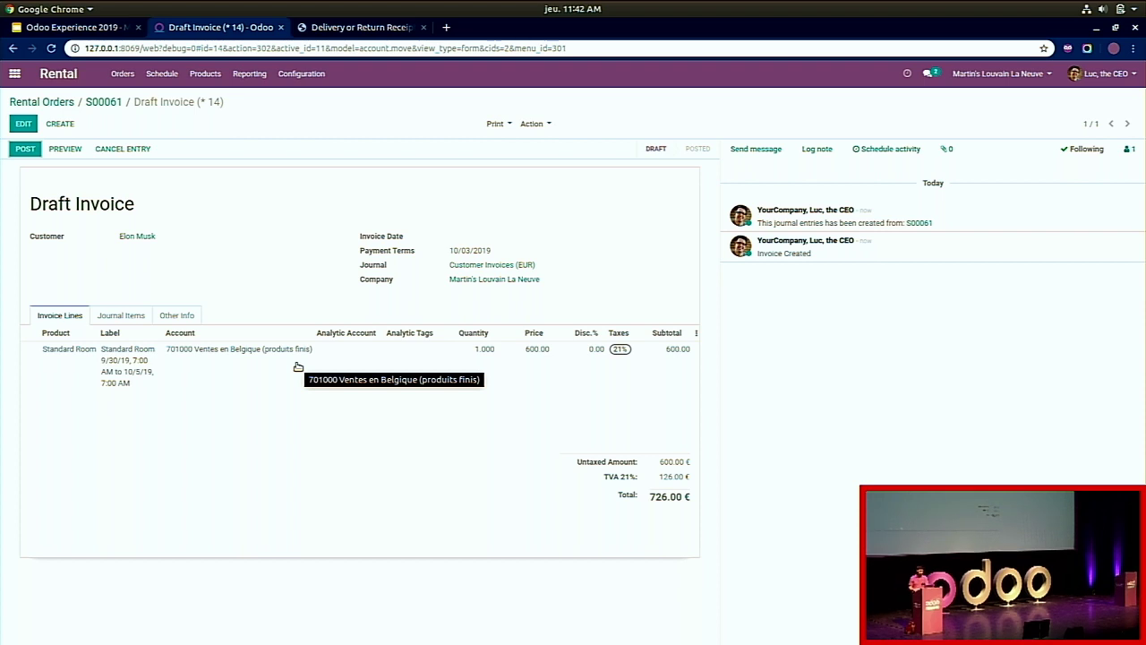
left_click(104, 102)
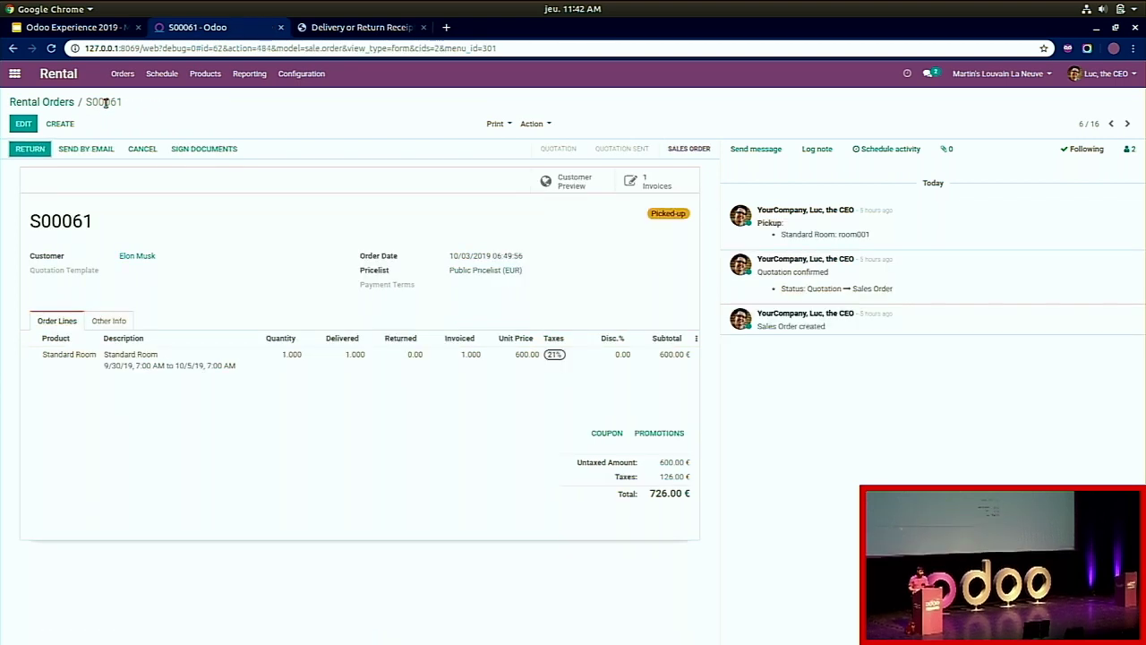
left_click(46, 102)
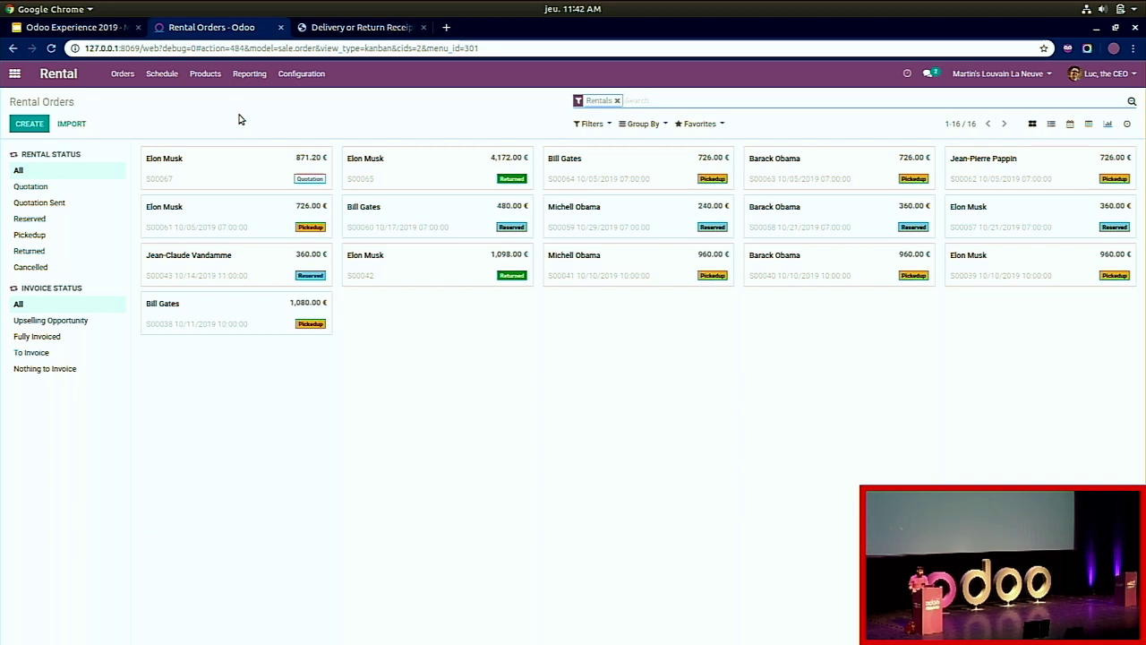
Step: Change the active company to Conference Rental and create a new rental order with the customer filled in
left_click(1041, 76)
left_click(987, 132)
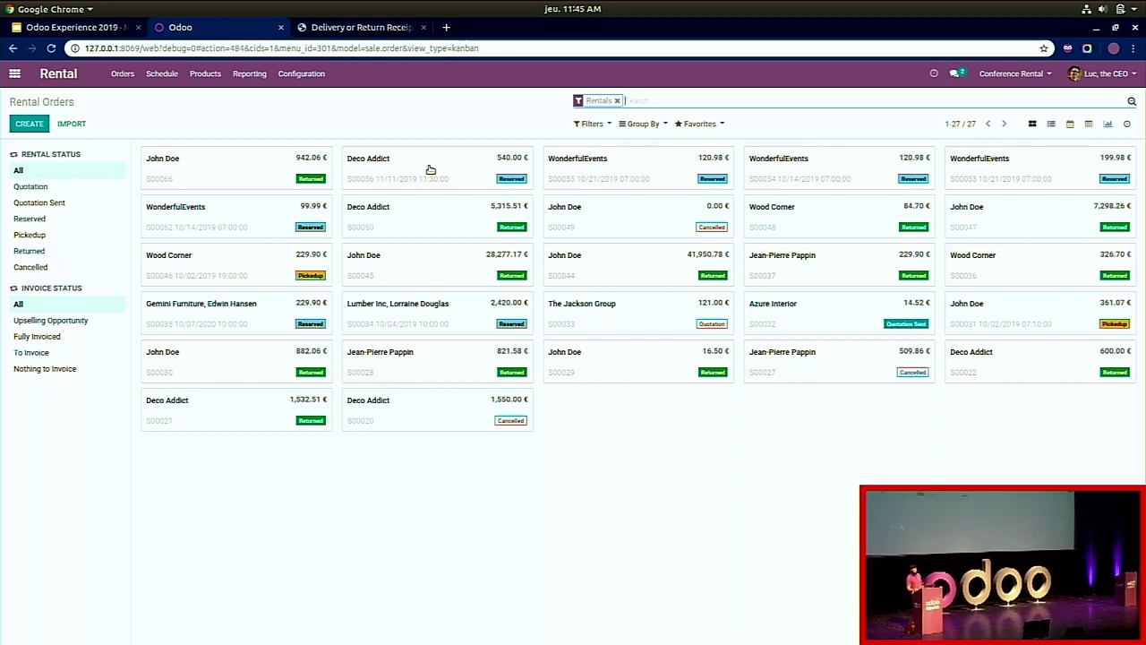
left_click(29, 124)
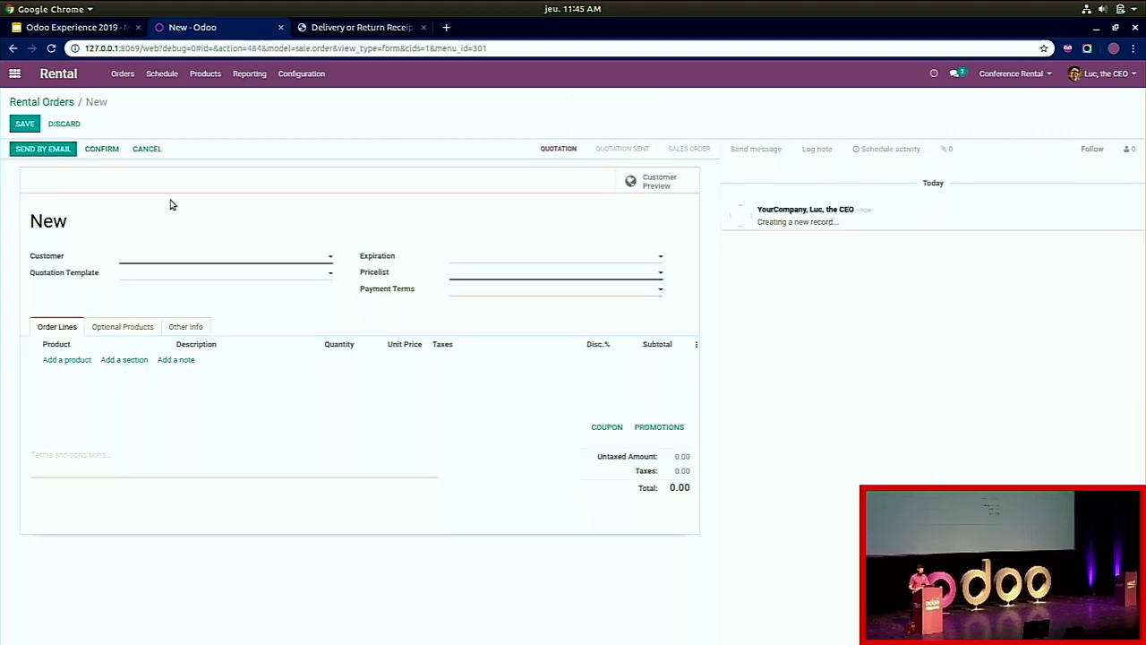
left_click(177, 258)
left_click(171, 274)
Step: Start an order line for the [RENT001] Projector (Rental) product
left_click(69, 361)
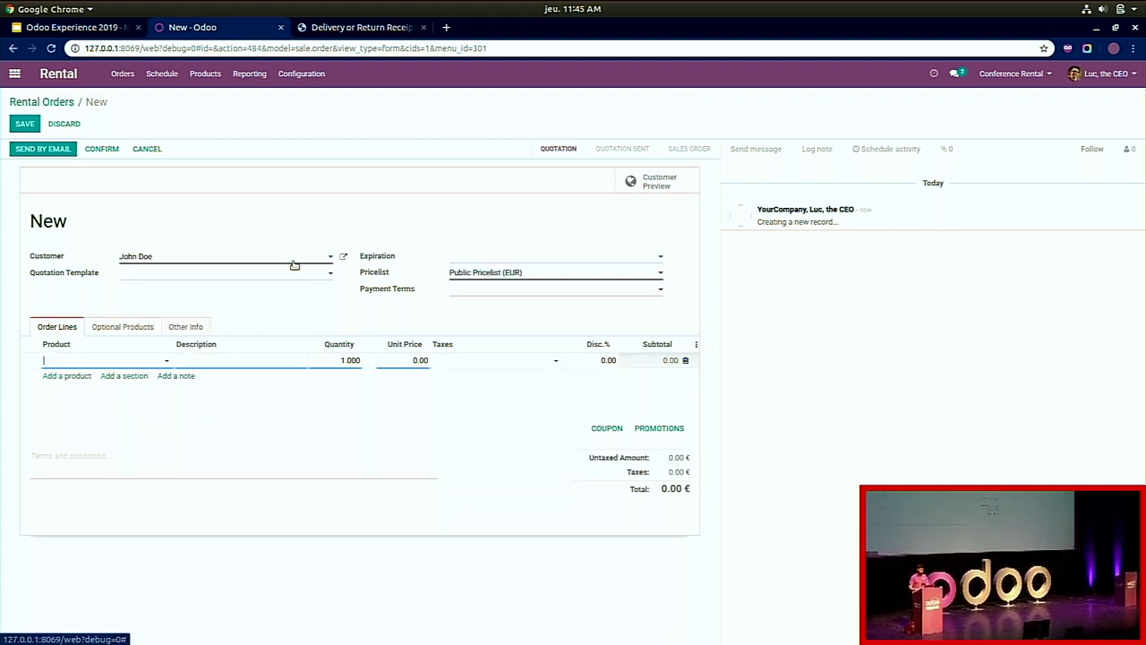
left_click(150, 361)
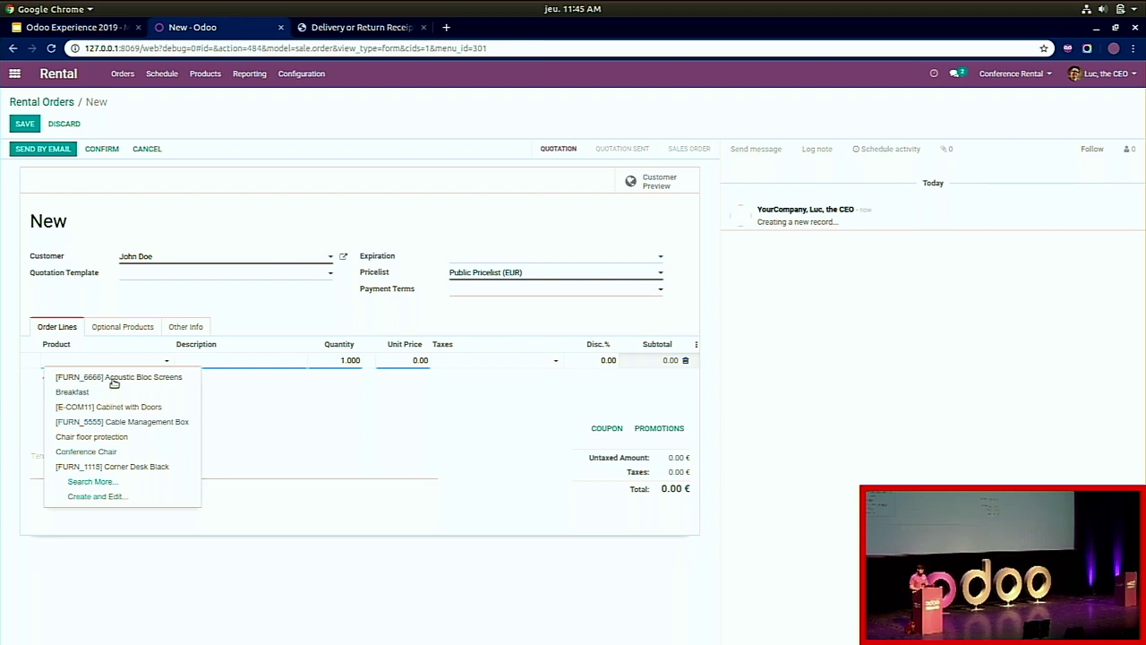
type("pro")
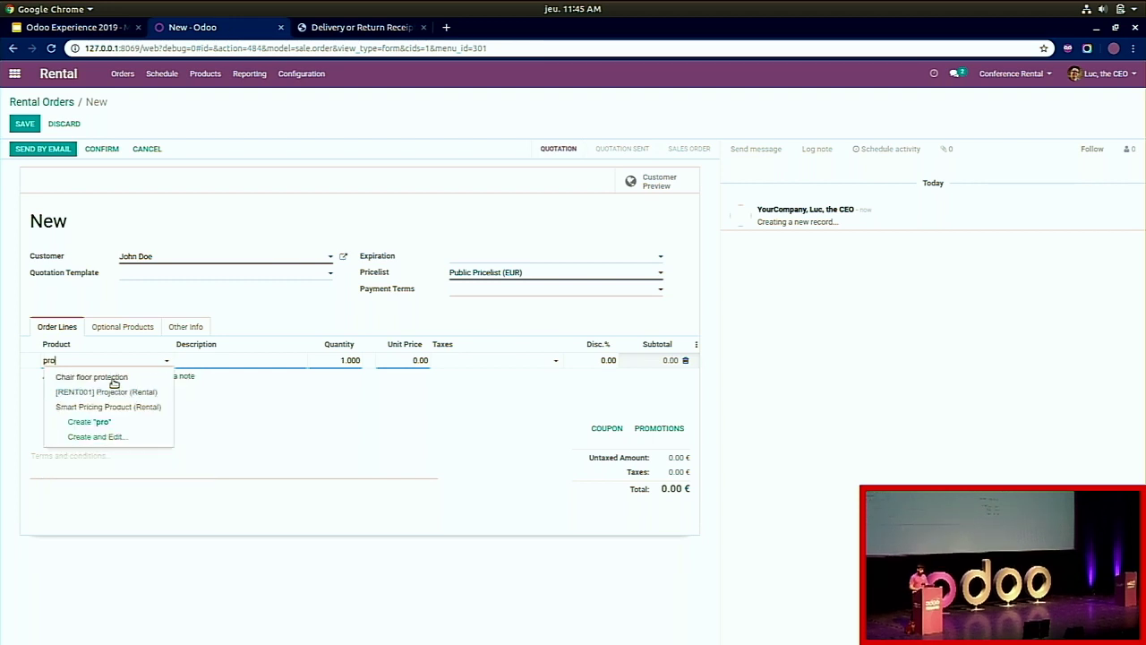
left_click(114, 390)
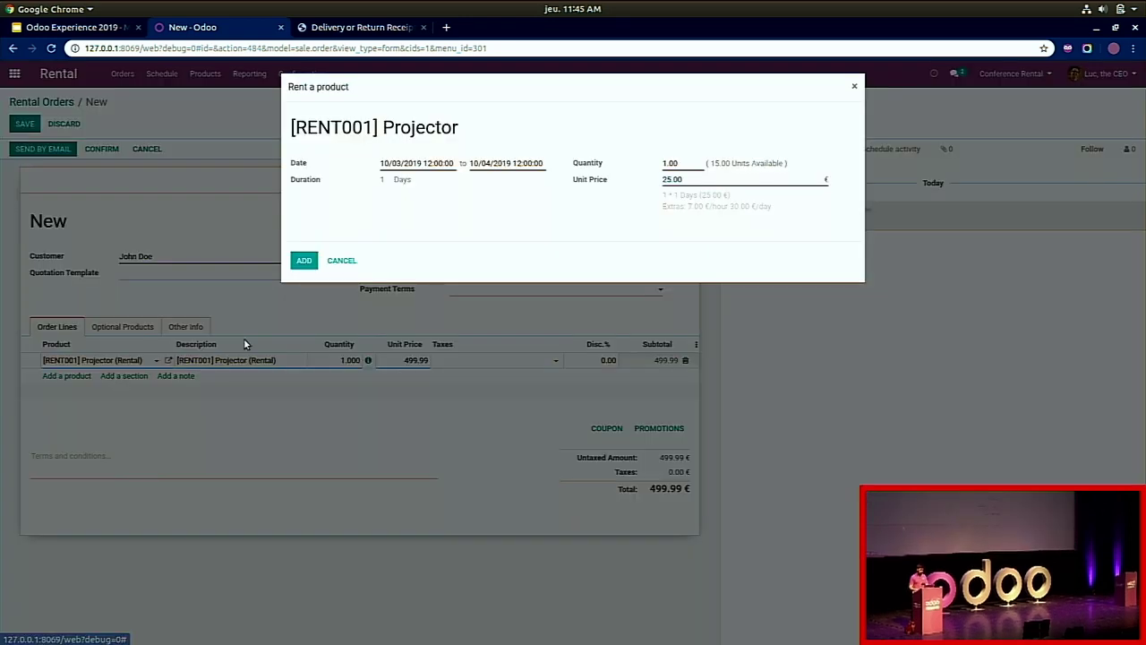
Step: Add the projector with a rental period of 10/03/2019 12:00 to 10/17/2019 12:00 and confirm the order
left_click(505, 164)
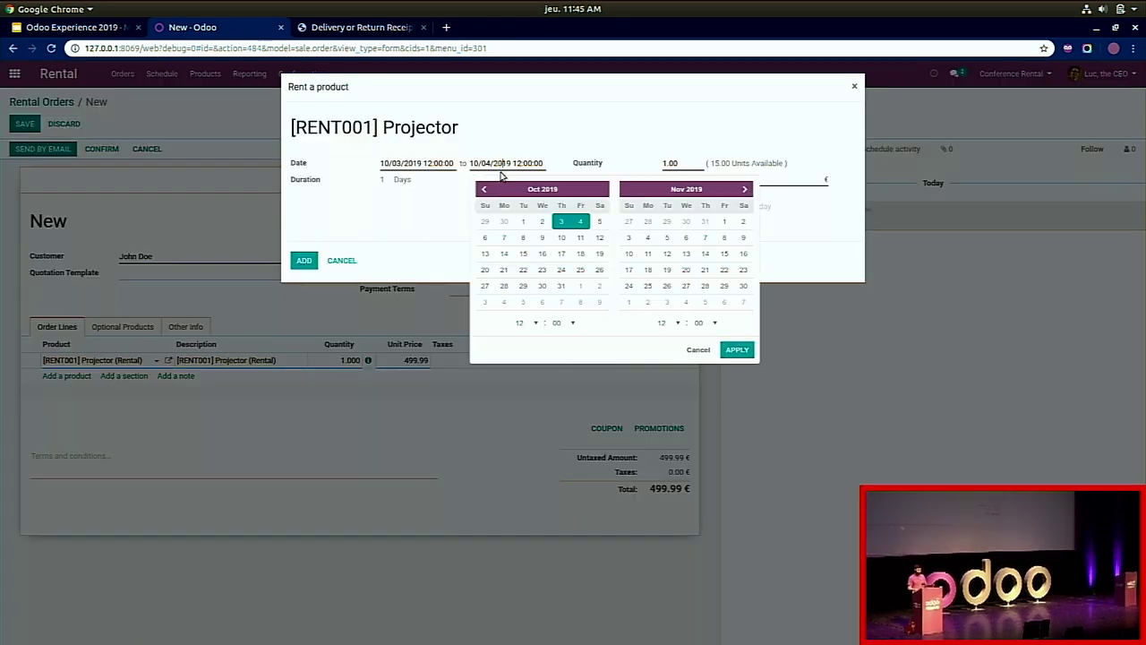
left_click(430, 165)
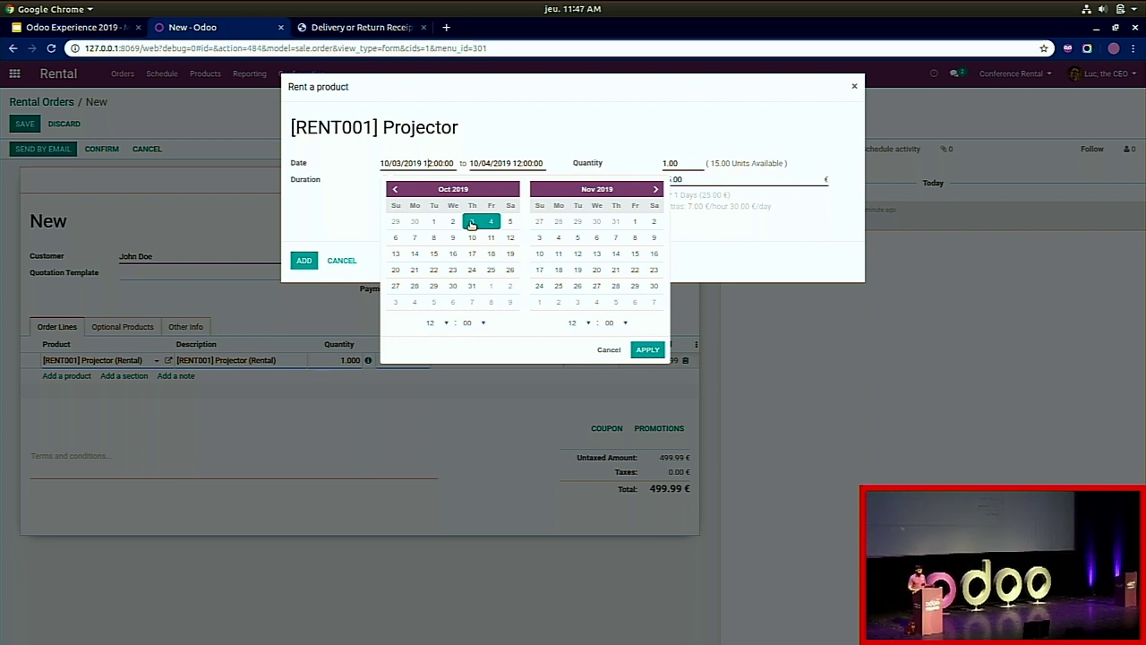
left_click(472, 254)
left_click(647, 350)
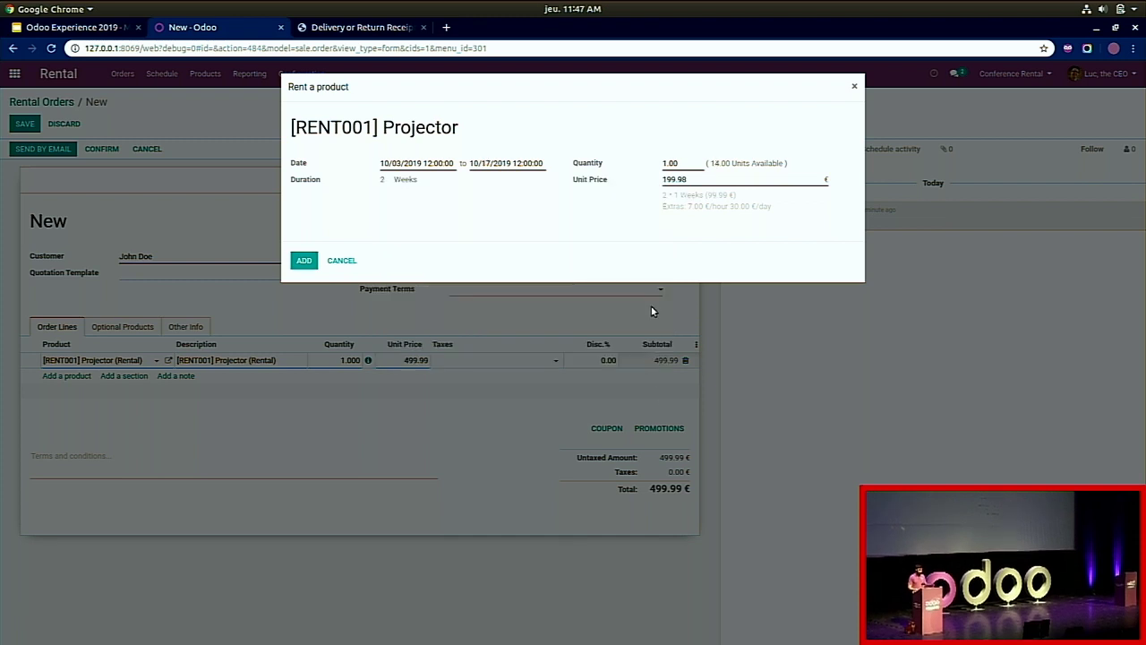
left_click(305, 261)
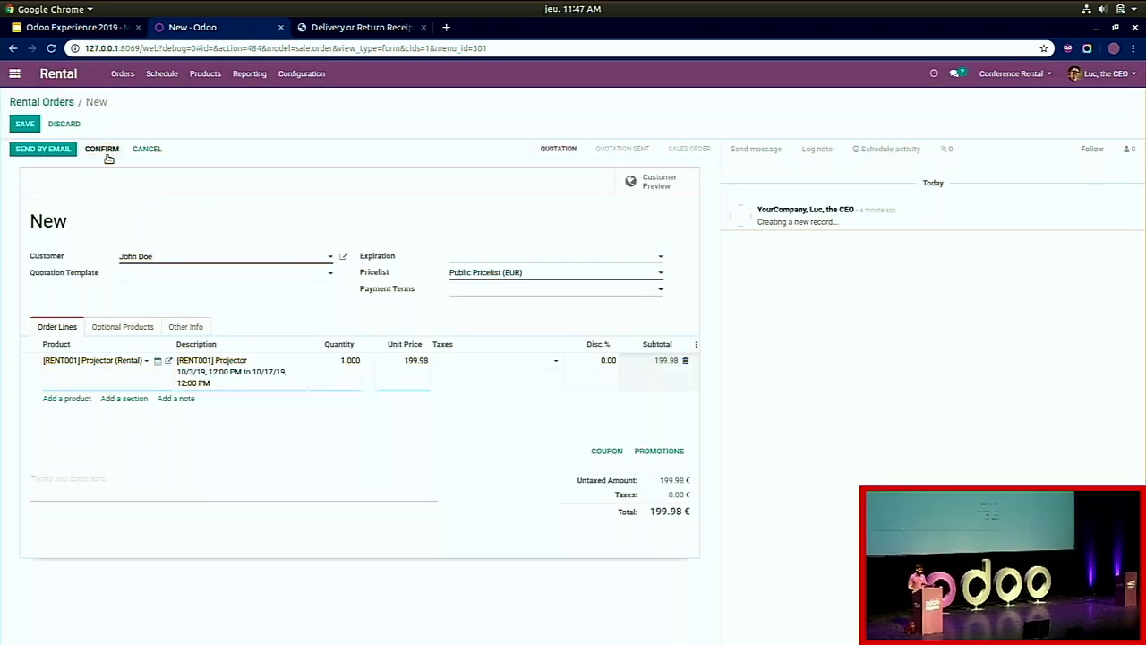
left_click(102, 150)
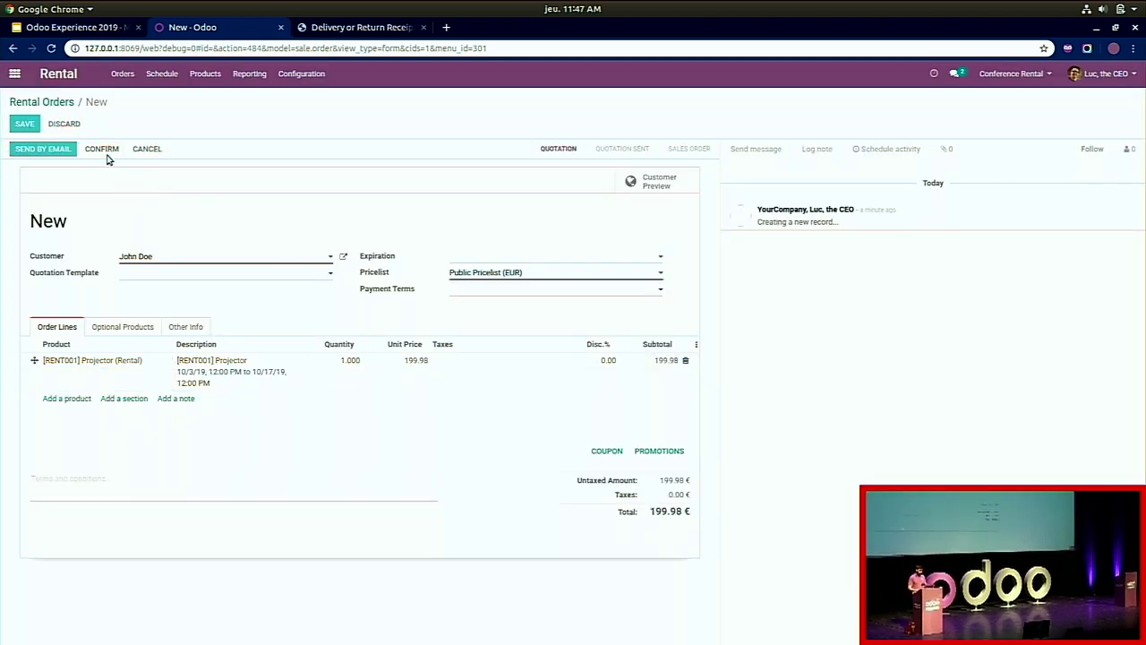
Step: Extend the confirmed order's projector rental to run from 10/03/2019 12:00 to 11/29/2019 12:00, and save the order
left_click(25, 126)
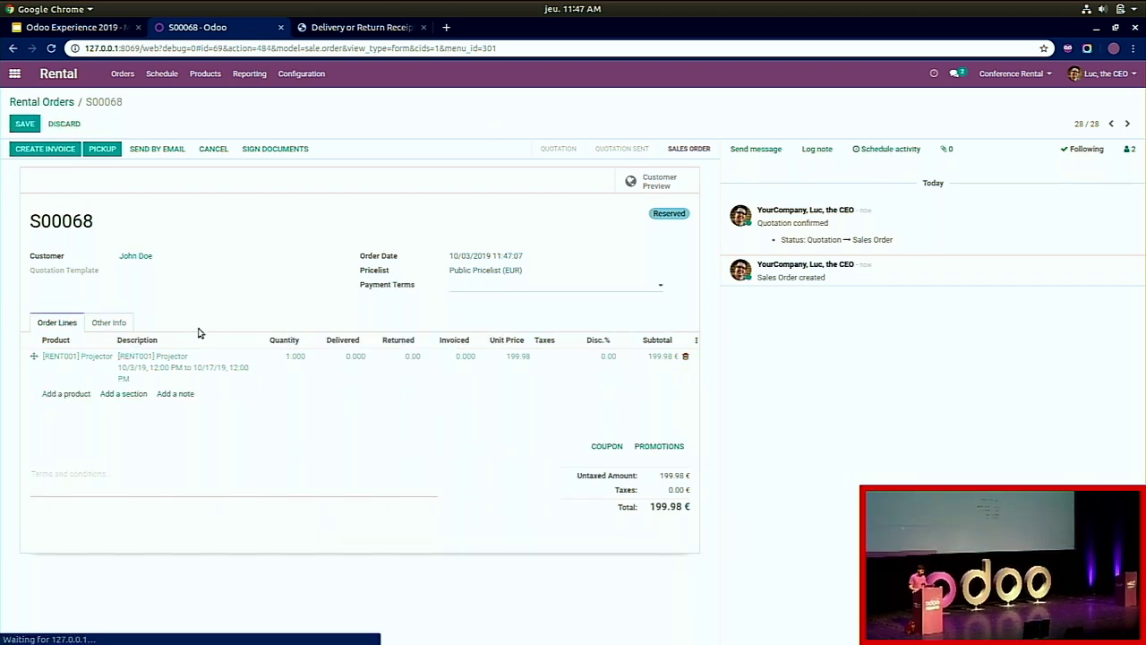
left_click(97, 361)
left_click(169, 369)
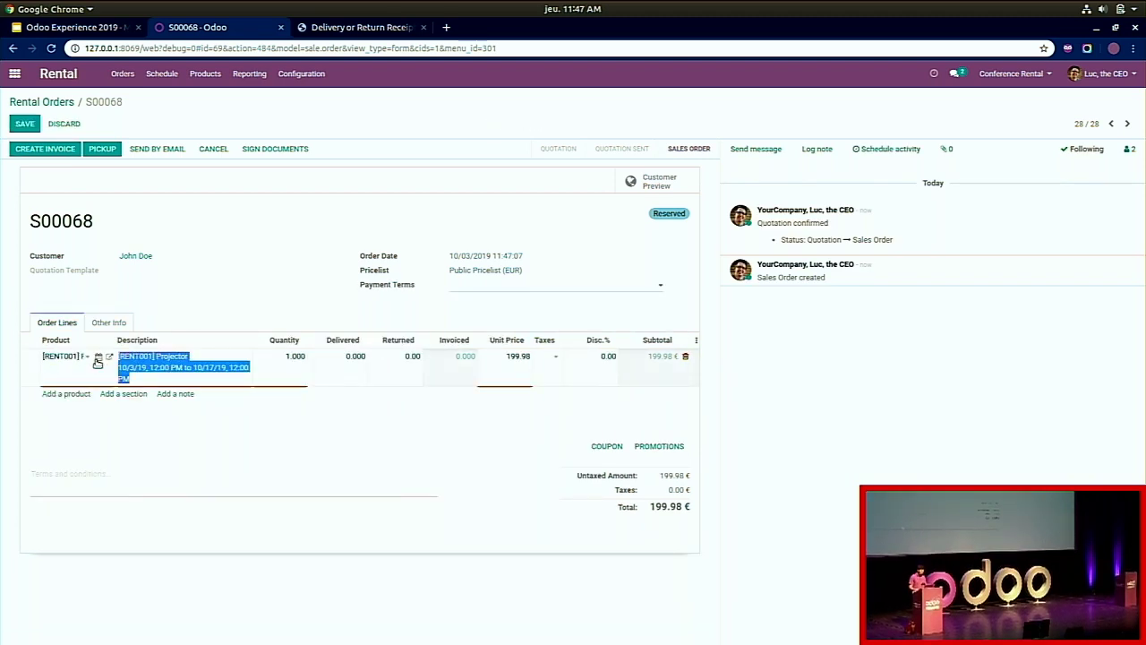
left_click(97, 358)
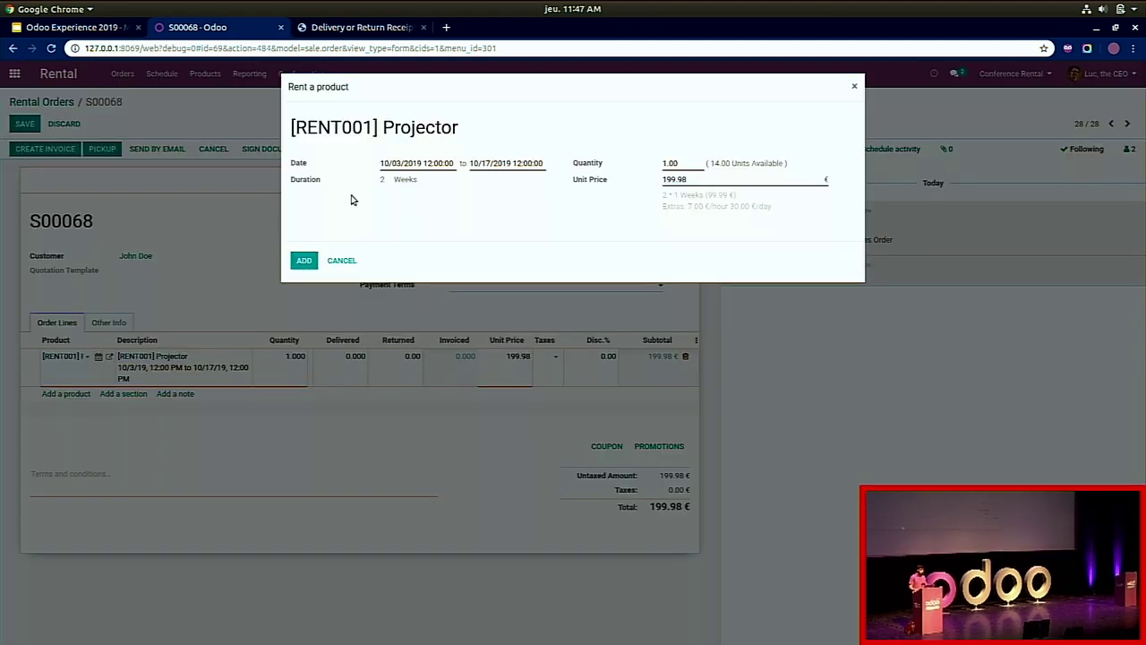
left_click(408, 163)
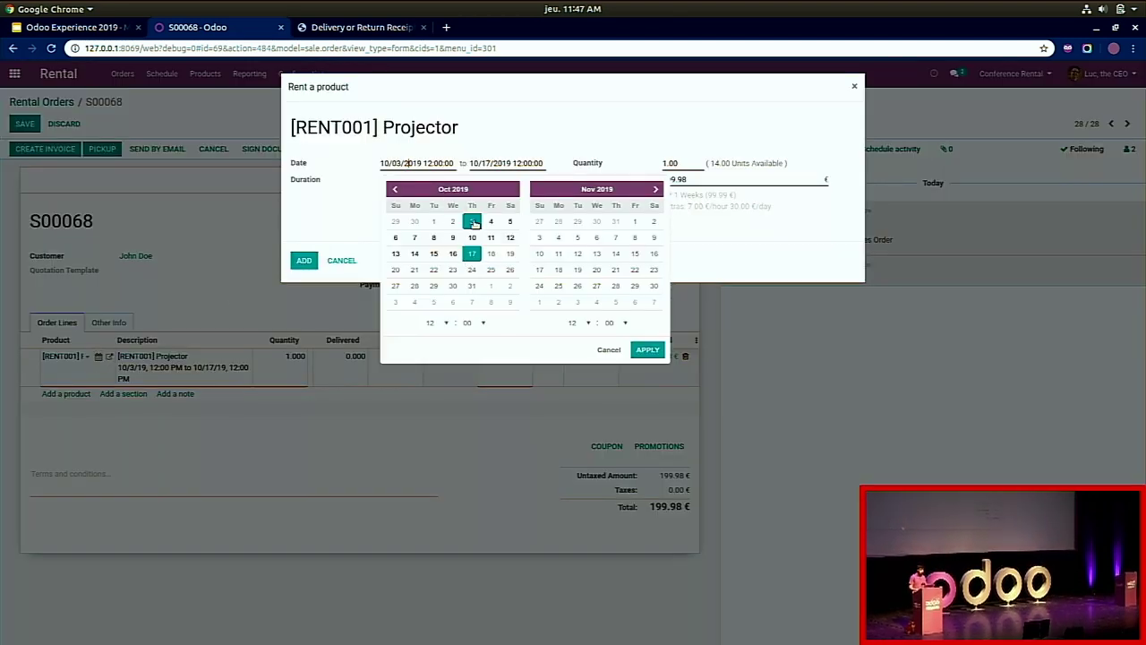
left_click(472, 222)
left_click(634, 285)
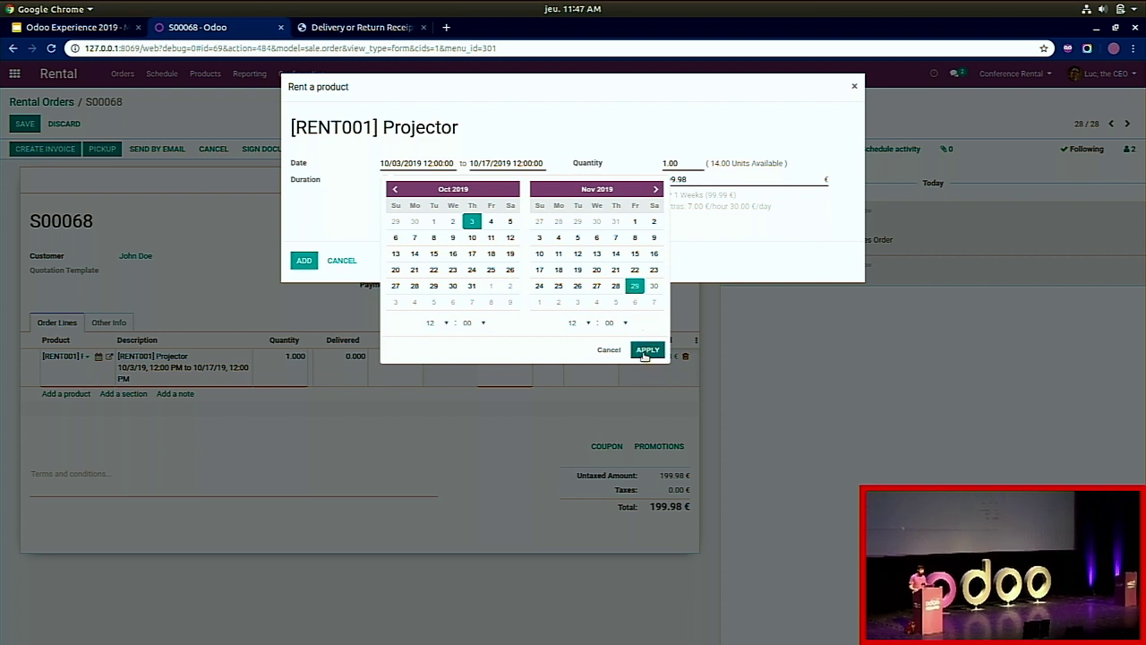
left_click(645, 351)
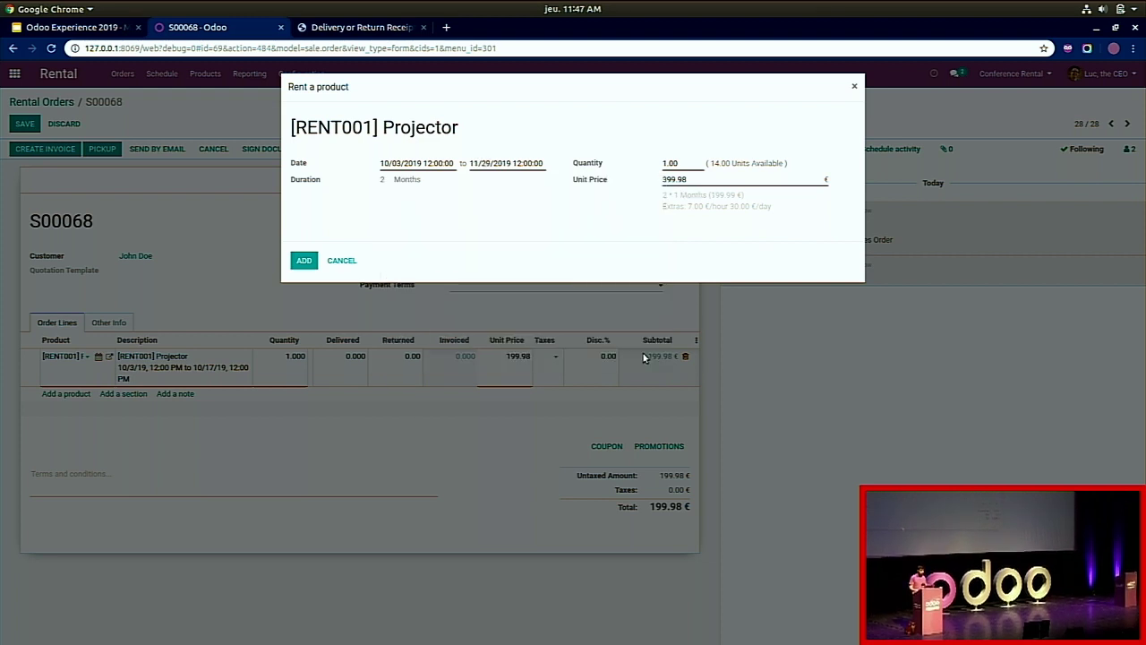
left_click(301, 260)
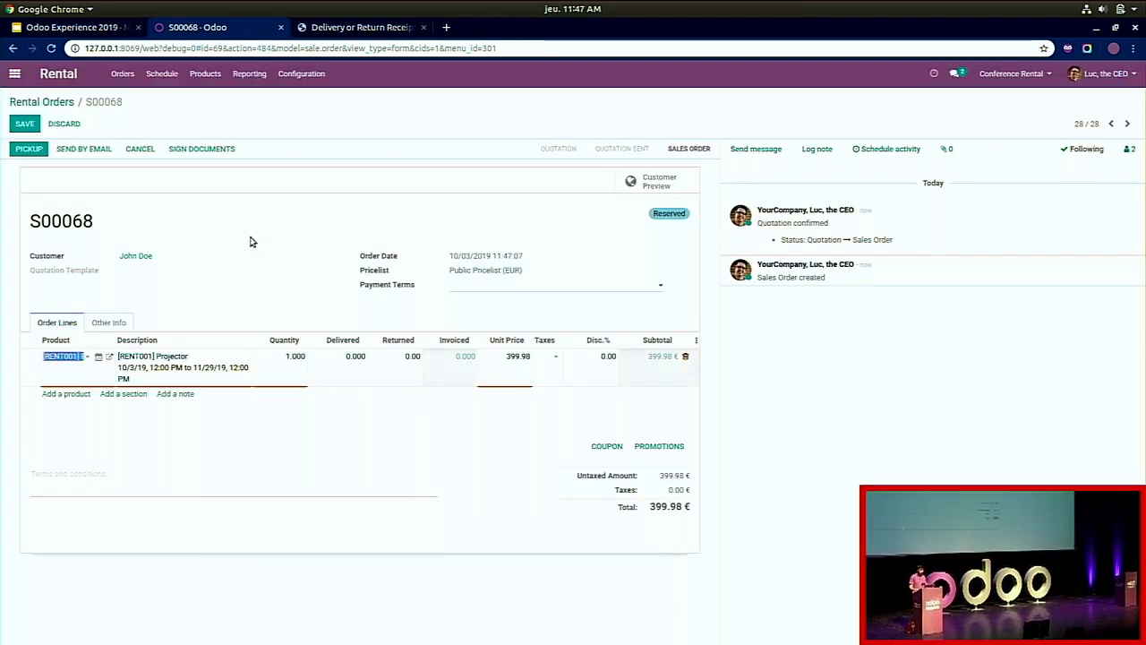
left_click(25, 126)
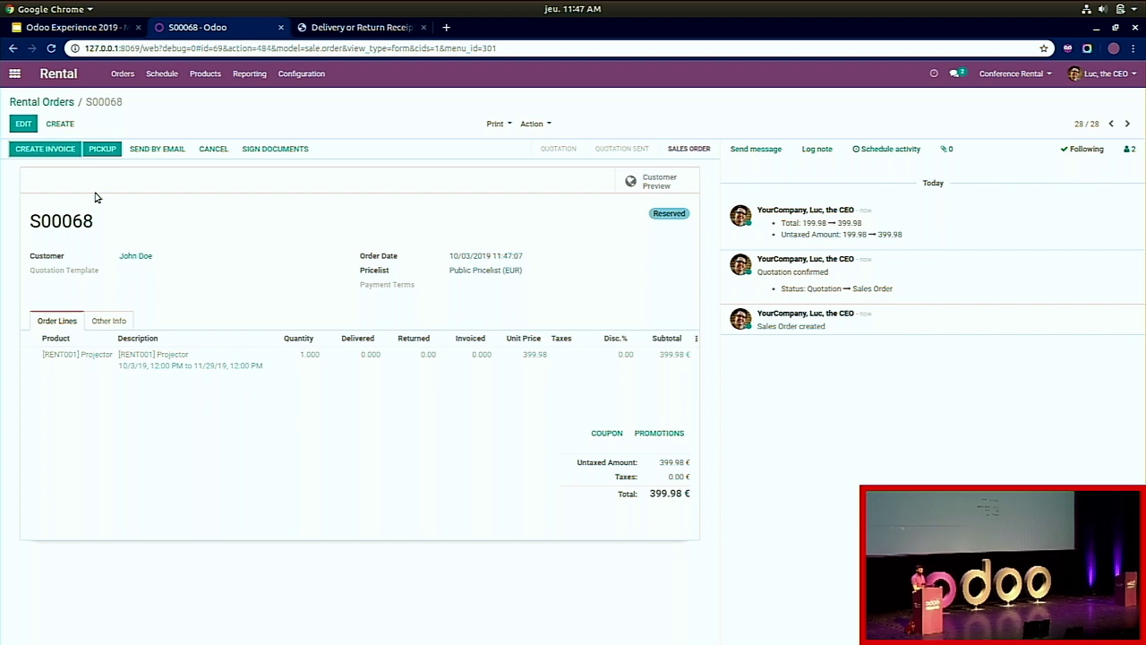
Step: View the invoice of the returned 882.06 € rental order, then return to the rental orders overview
left_click(22, 78)
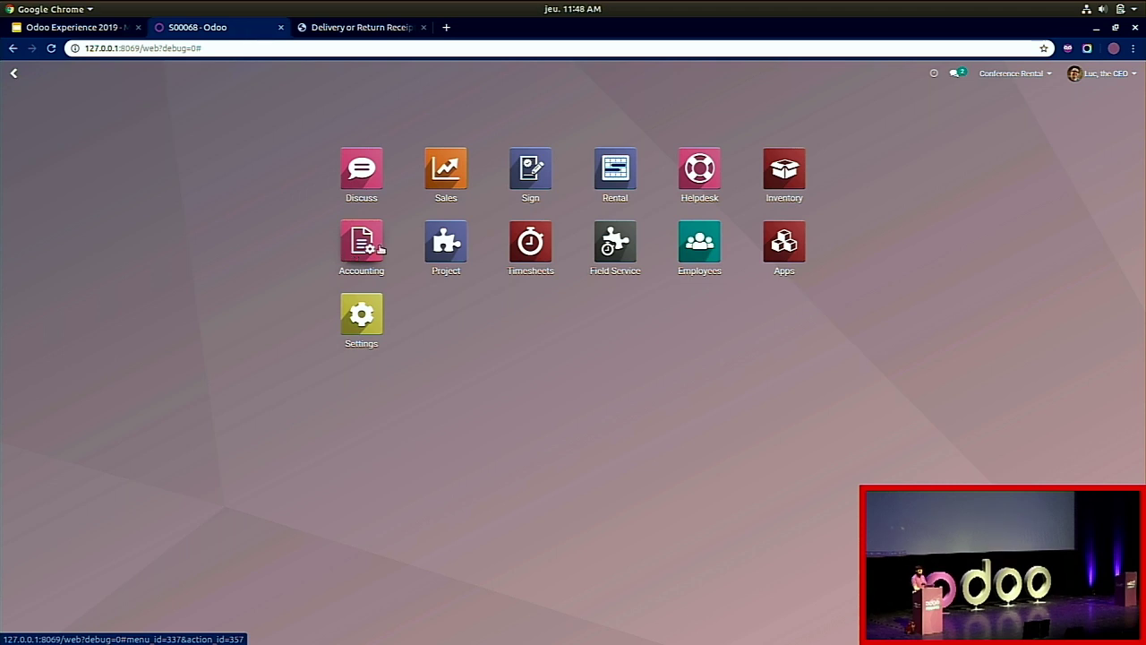
left_click(629, 180)
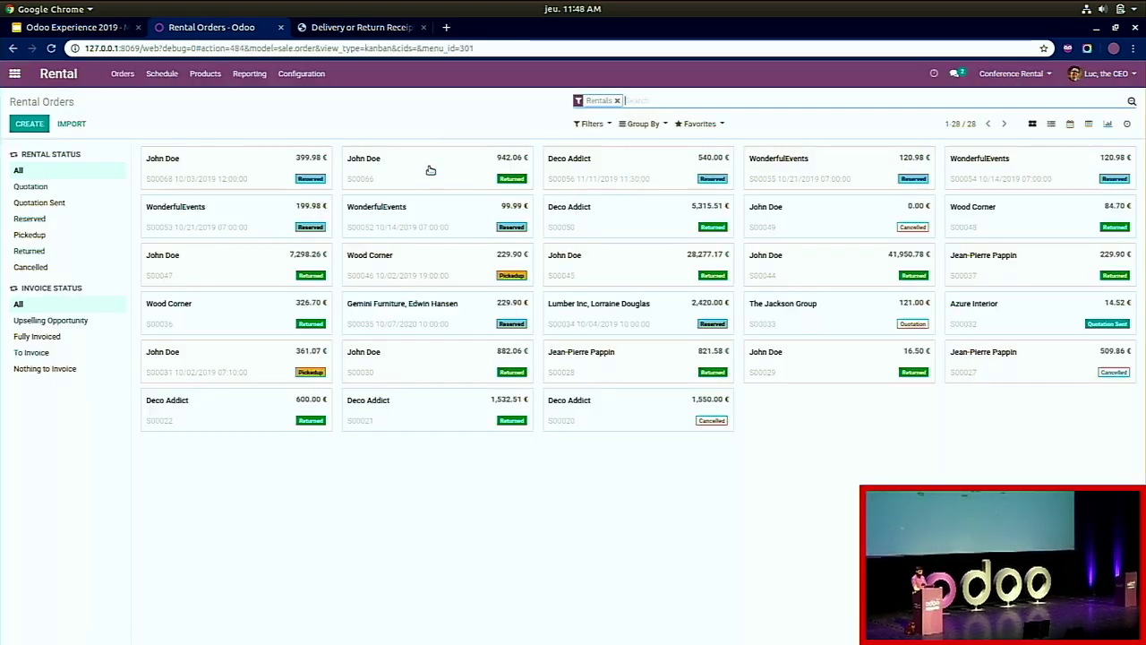
left_click(453, 359)
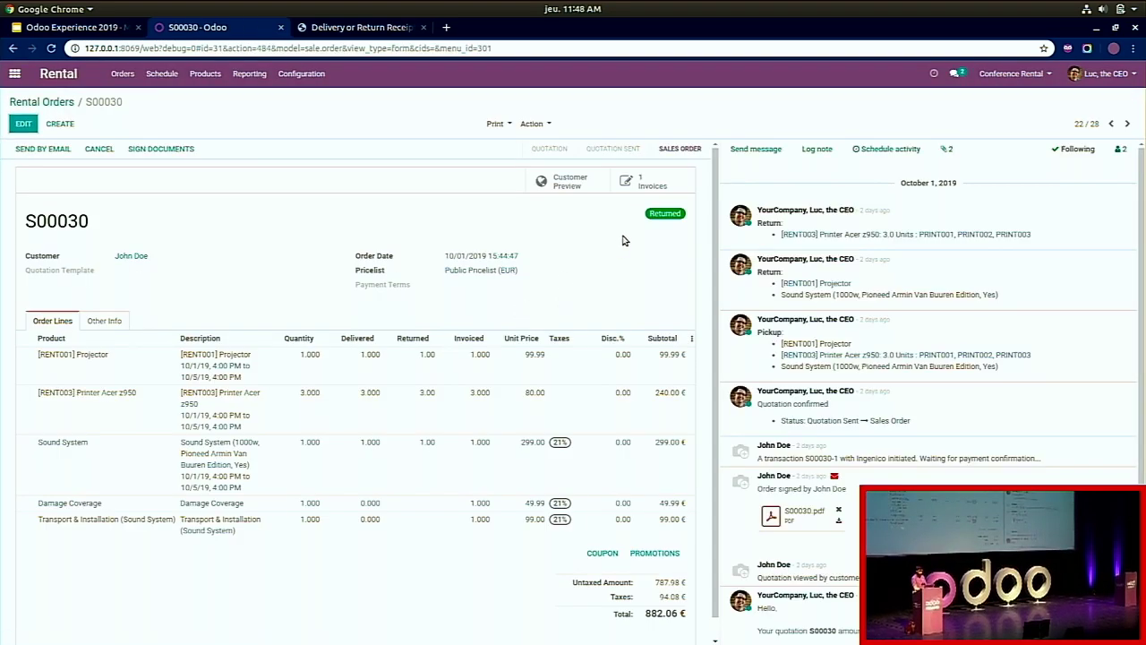
left_click(639, 186)
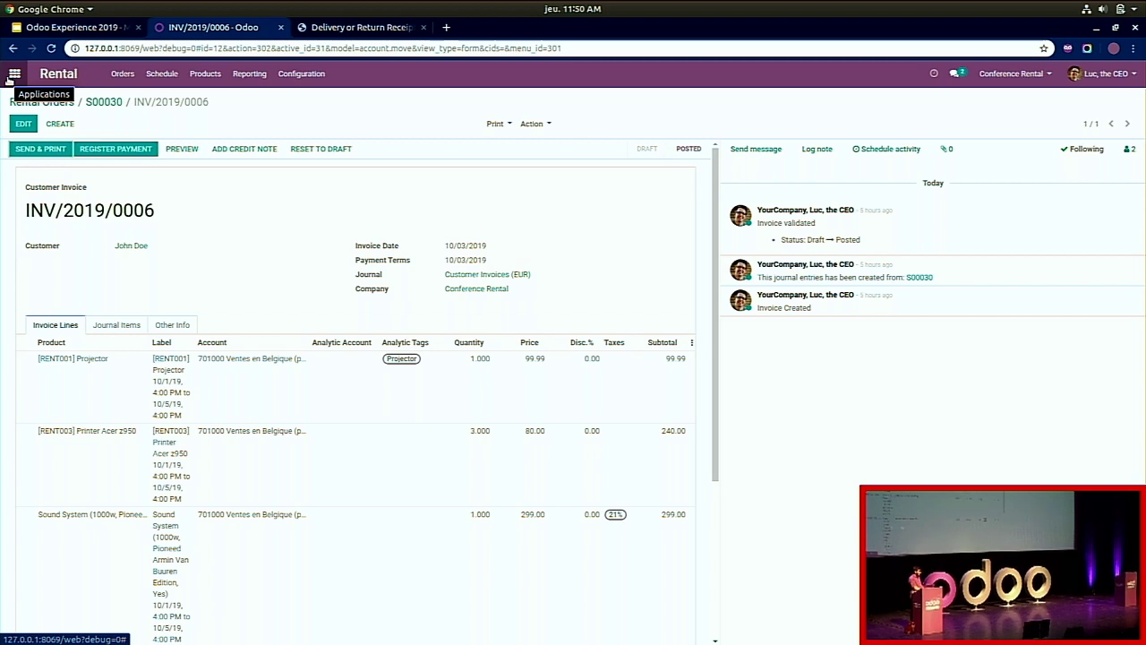
left_click(12, 75)
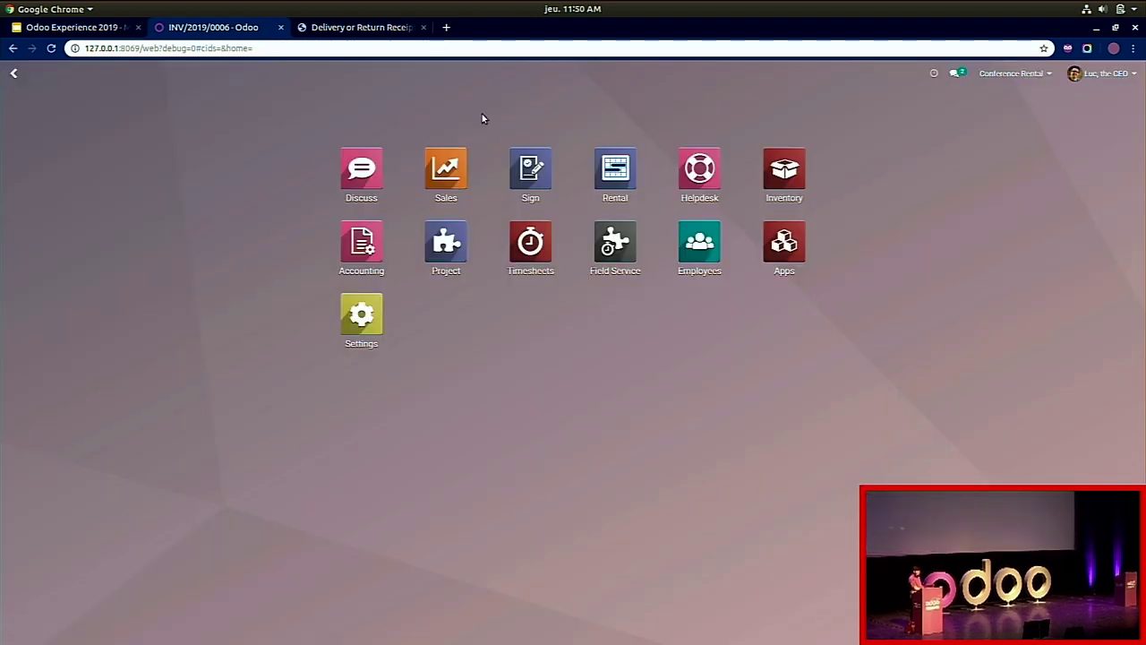
left_click(618, 170)
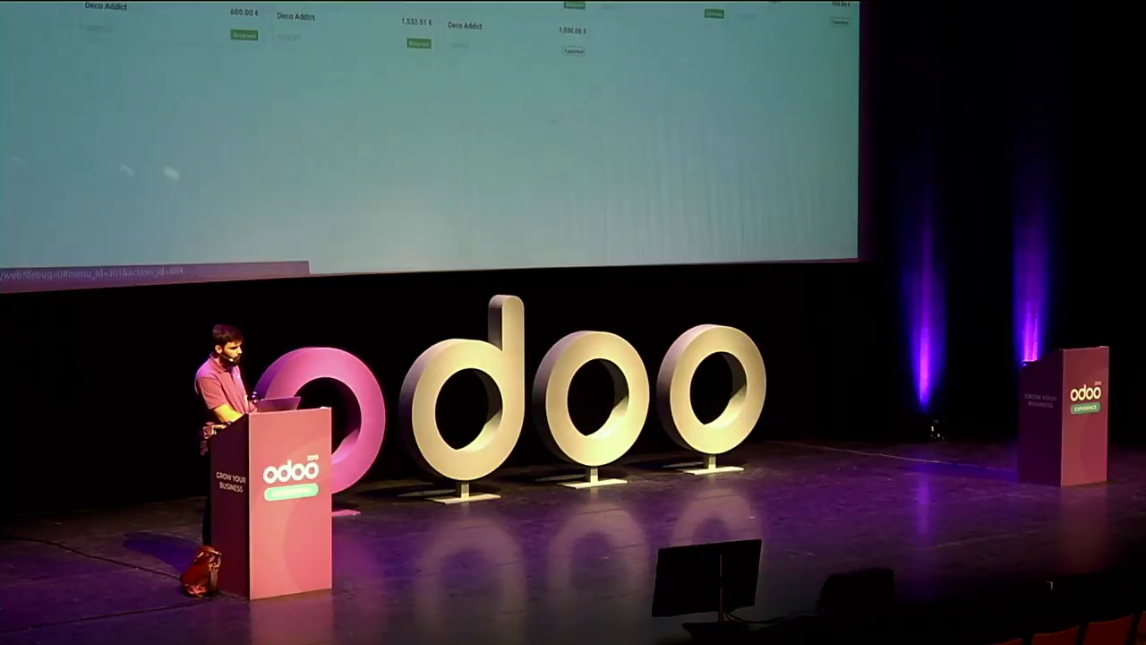